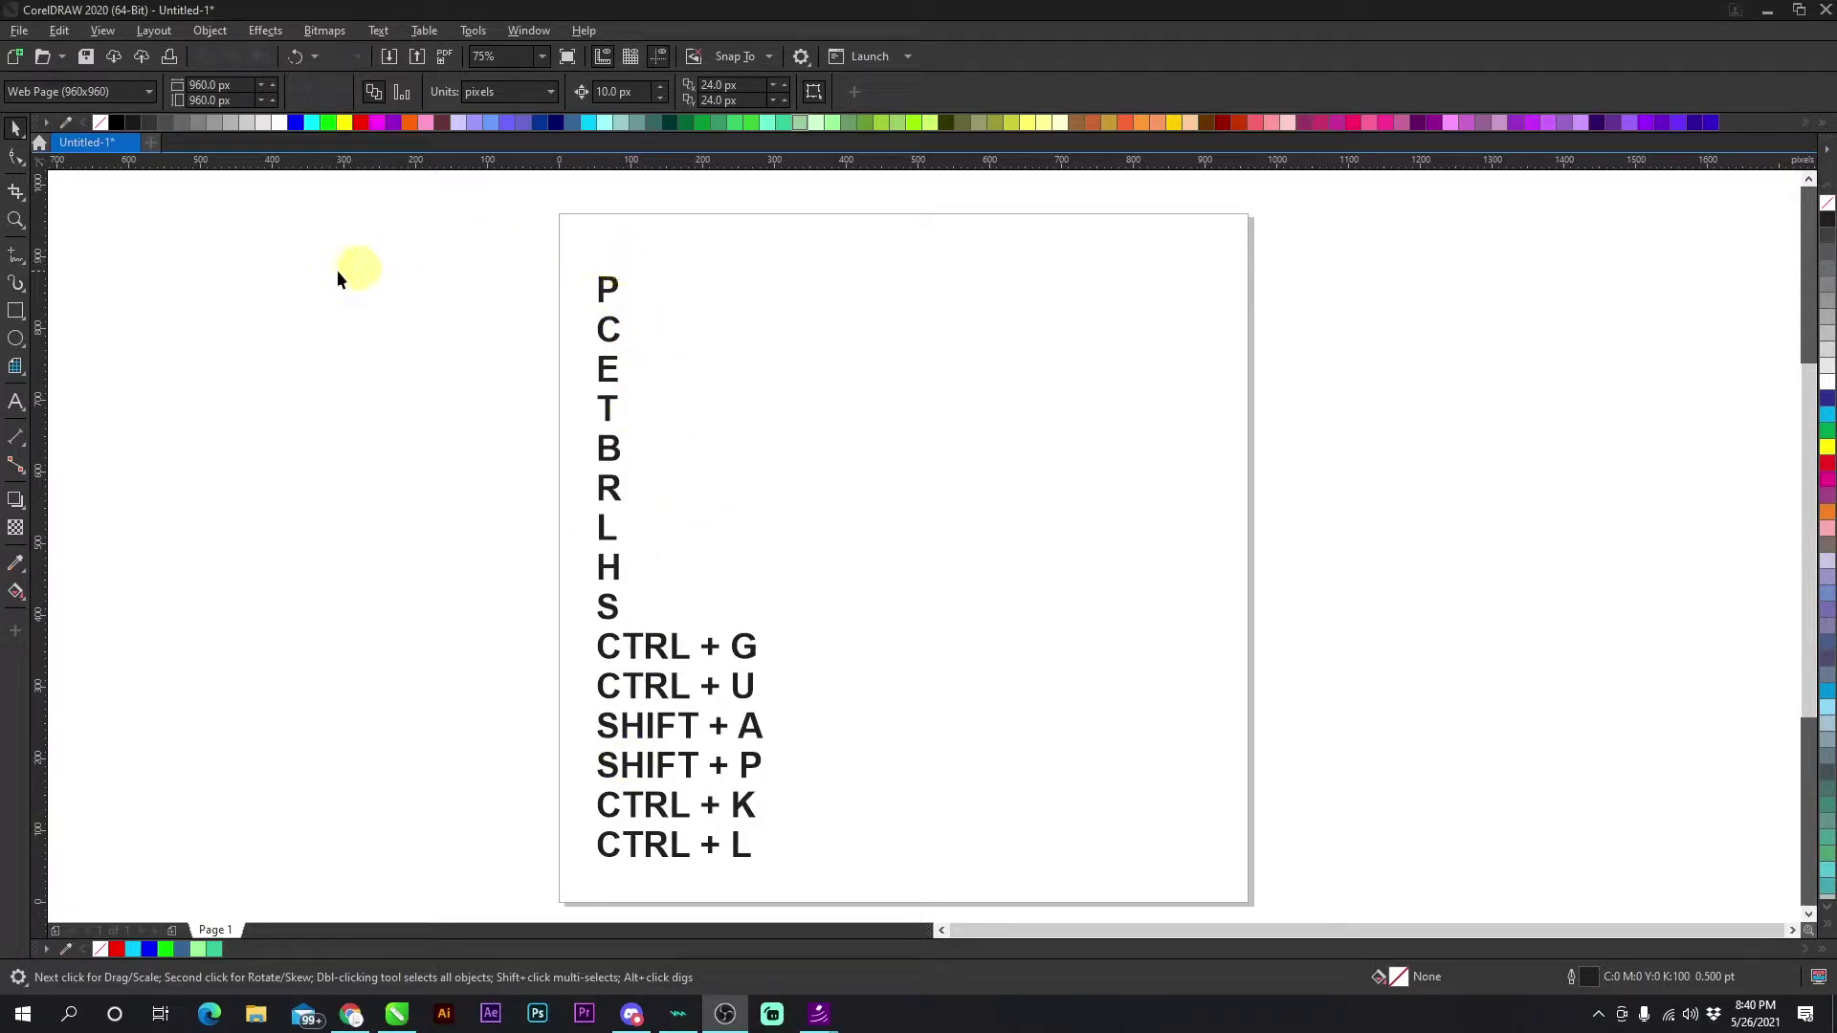
Create a rectangle frame matching the page size and delete it.
{"action": "left_click", "coordinate": [13, 311]}
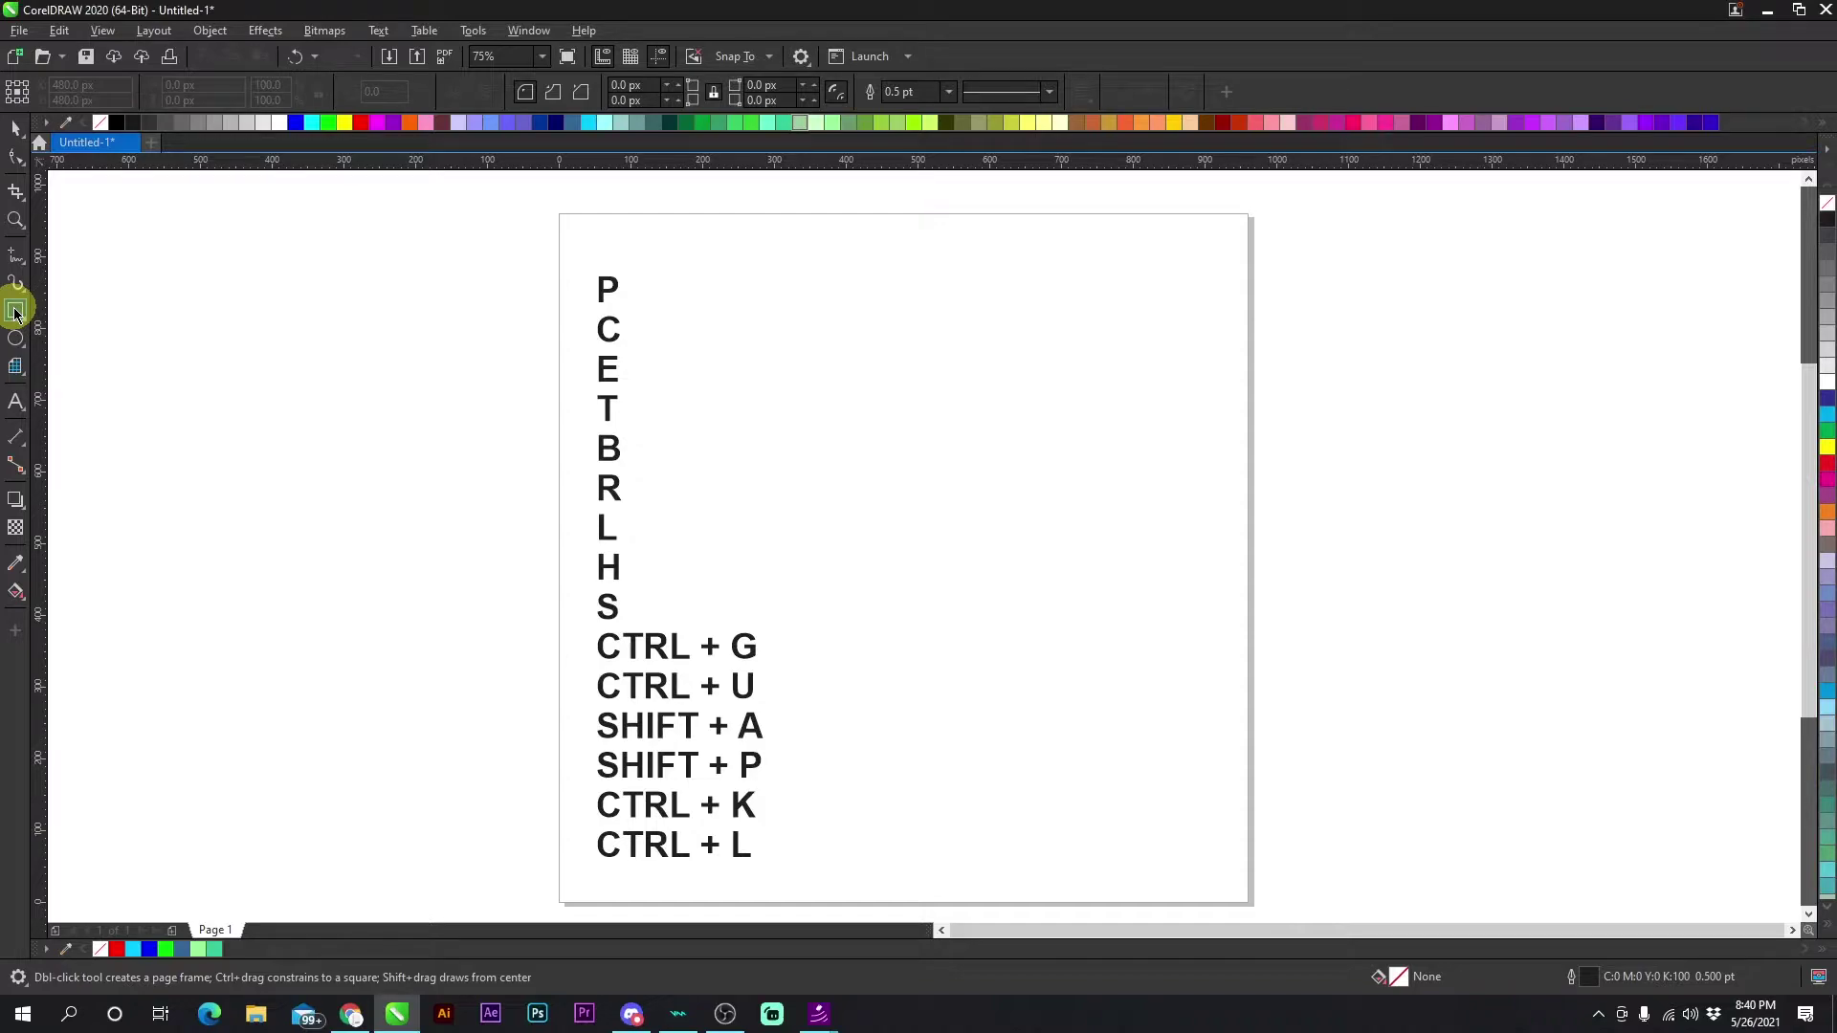
{"action": "double_click", "coordinate": [16, 312]}
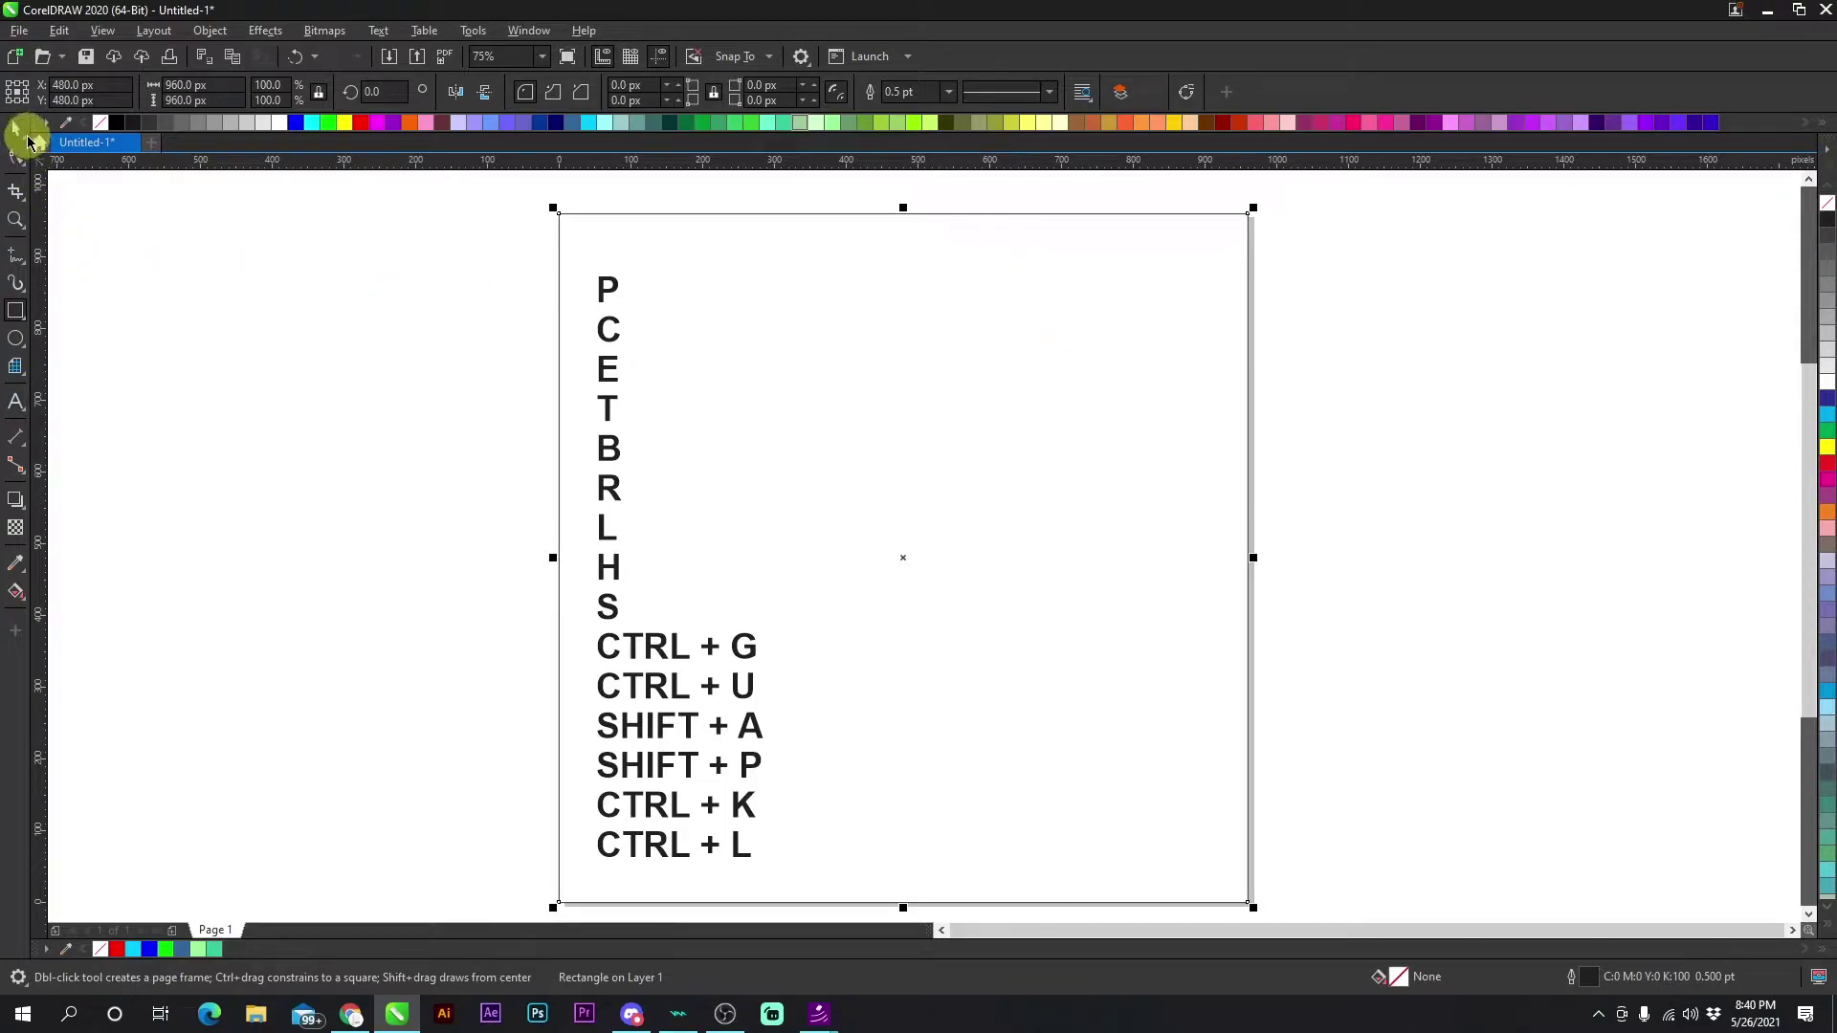
{"action": "left_click", "coordinate": [15, 127]}
{"action": "key", "text": "Delete"}
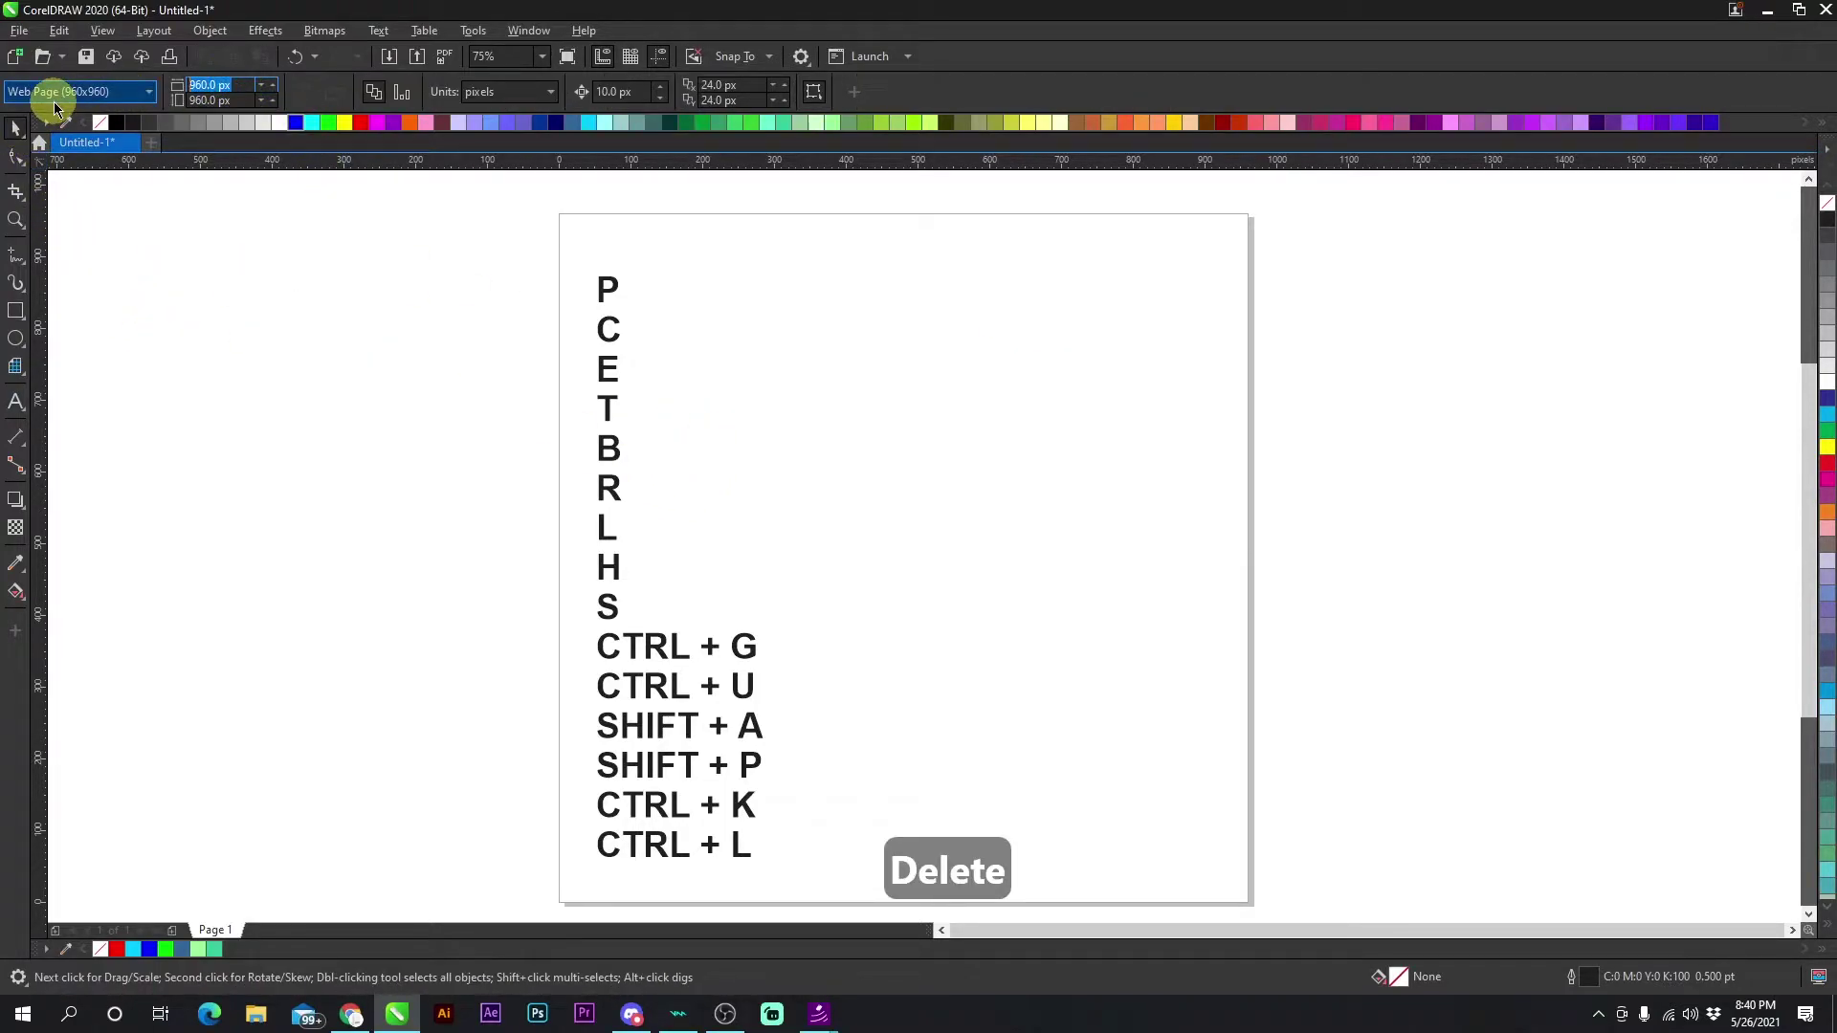
Set the page width to 1080 px.
{"action": "type", "text": "1080"}
{"action": "key", "text": "Return"}
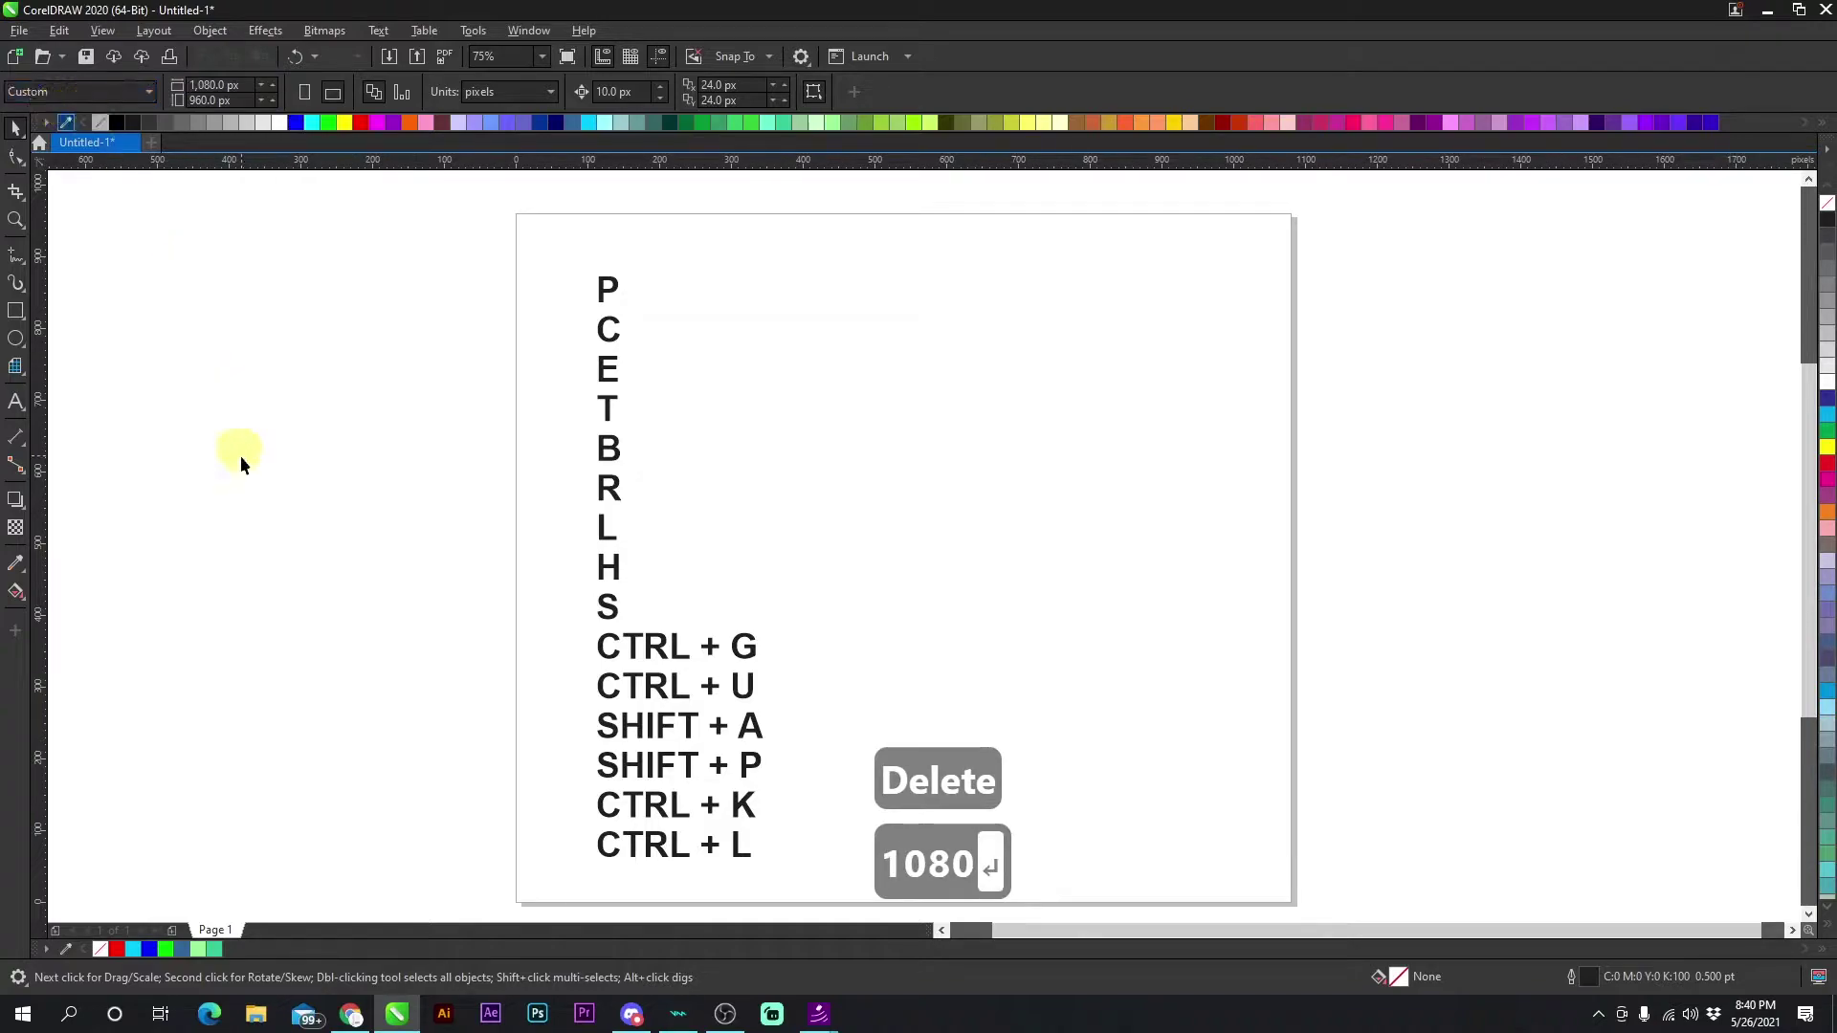
Create a rectangle frame covering the widened page and delete it.
{"action": "double_click", "coordinate": [15, 310]}
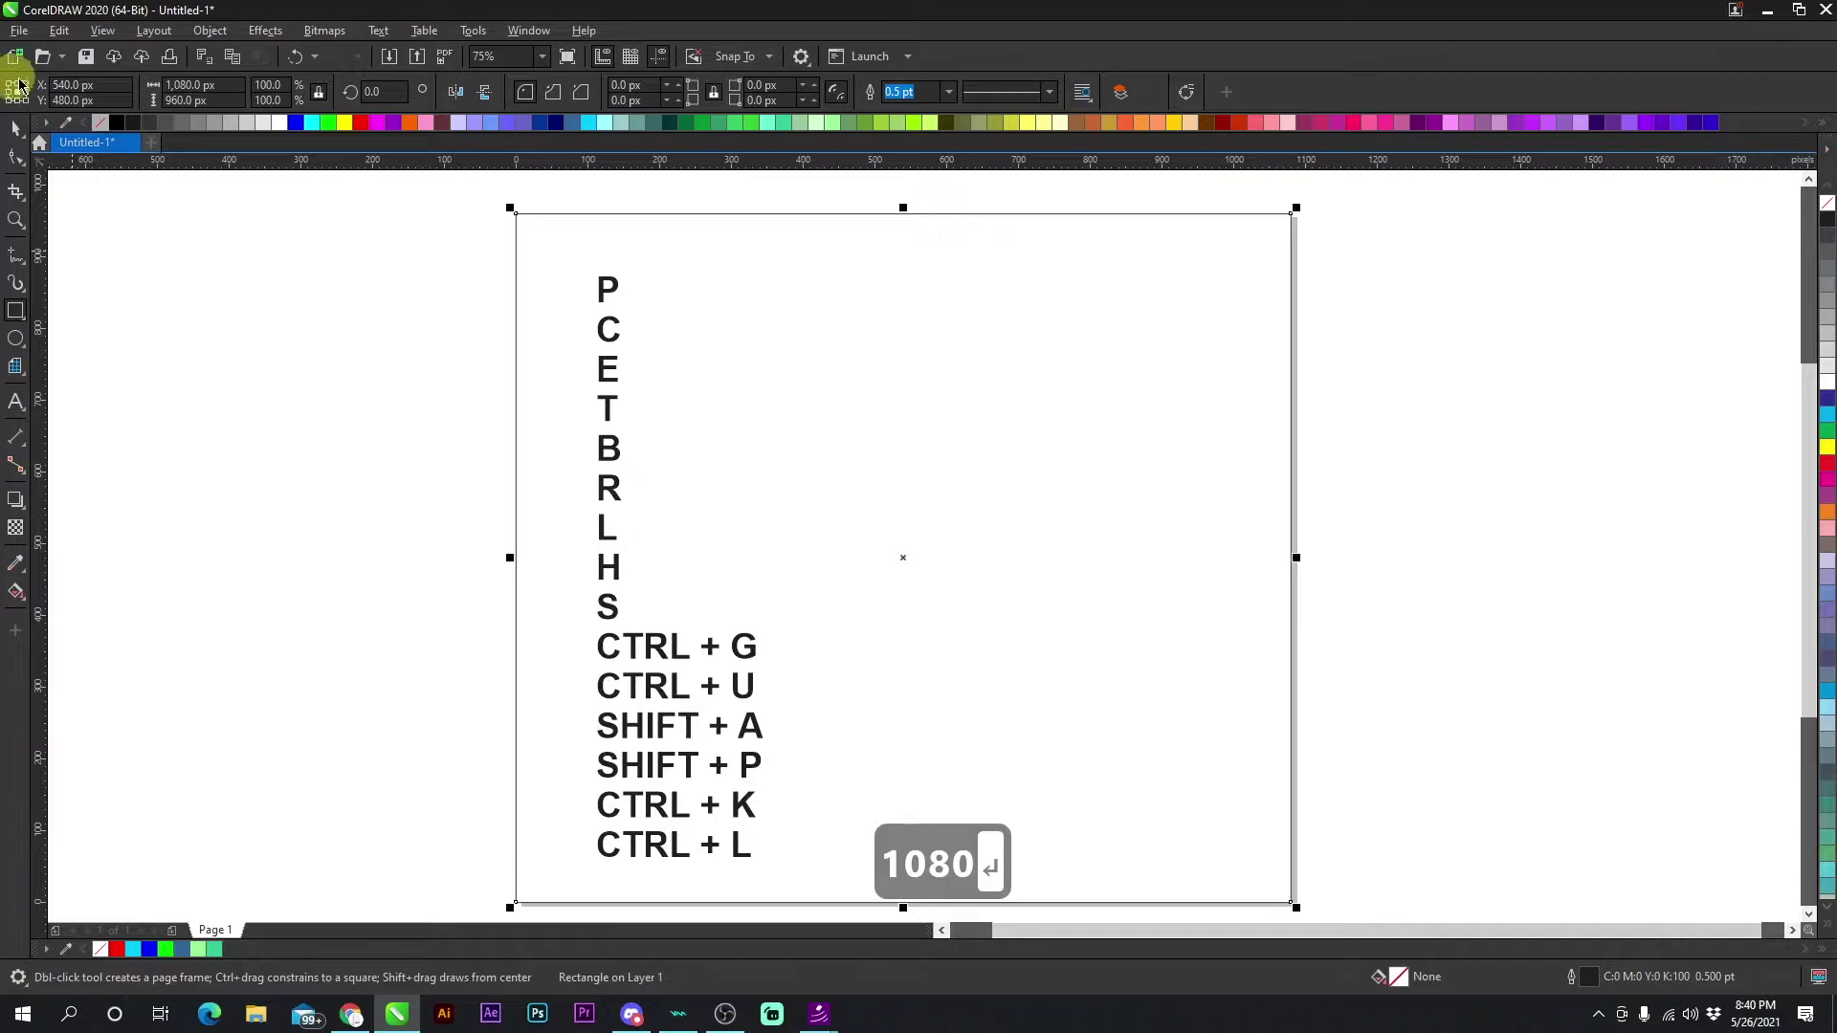
{"action": "left_click", "coordinate": [16, 127]}
{"action": "key", "text": "Delete"}
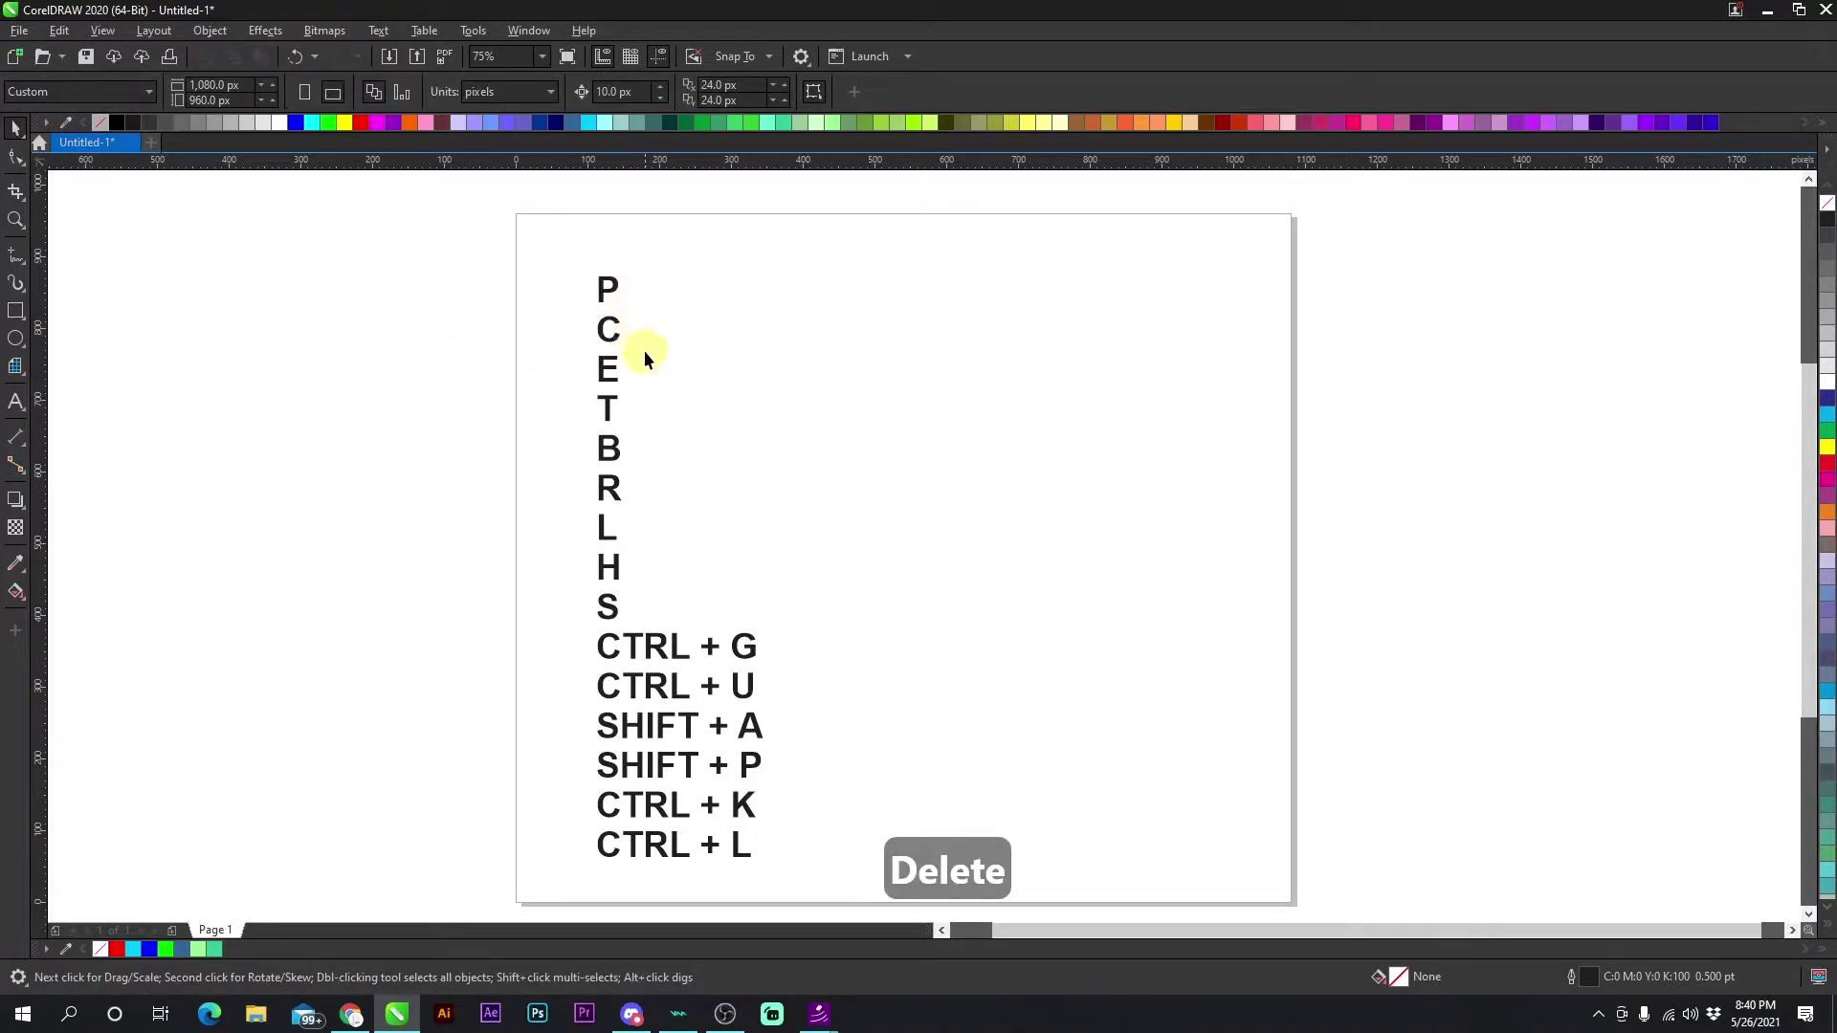
Move the list of shortcut letters off the page into the empty area left of it.
{"action": "left_click_drag", "start_coordinate": [612, 344], "coordinate": [209, 346]}
{"action": "left_click", "coordinate": [353, 338]}
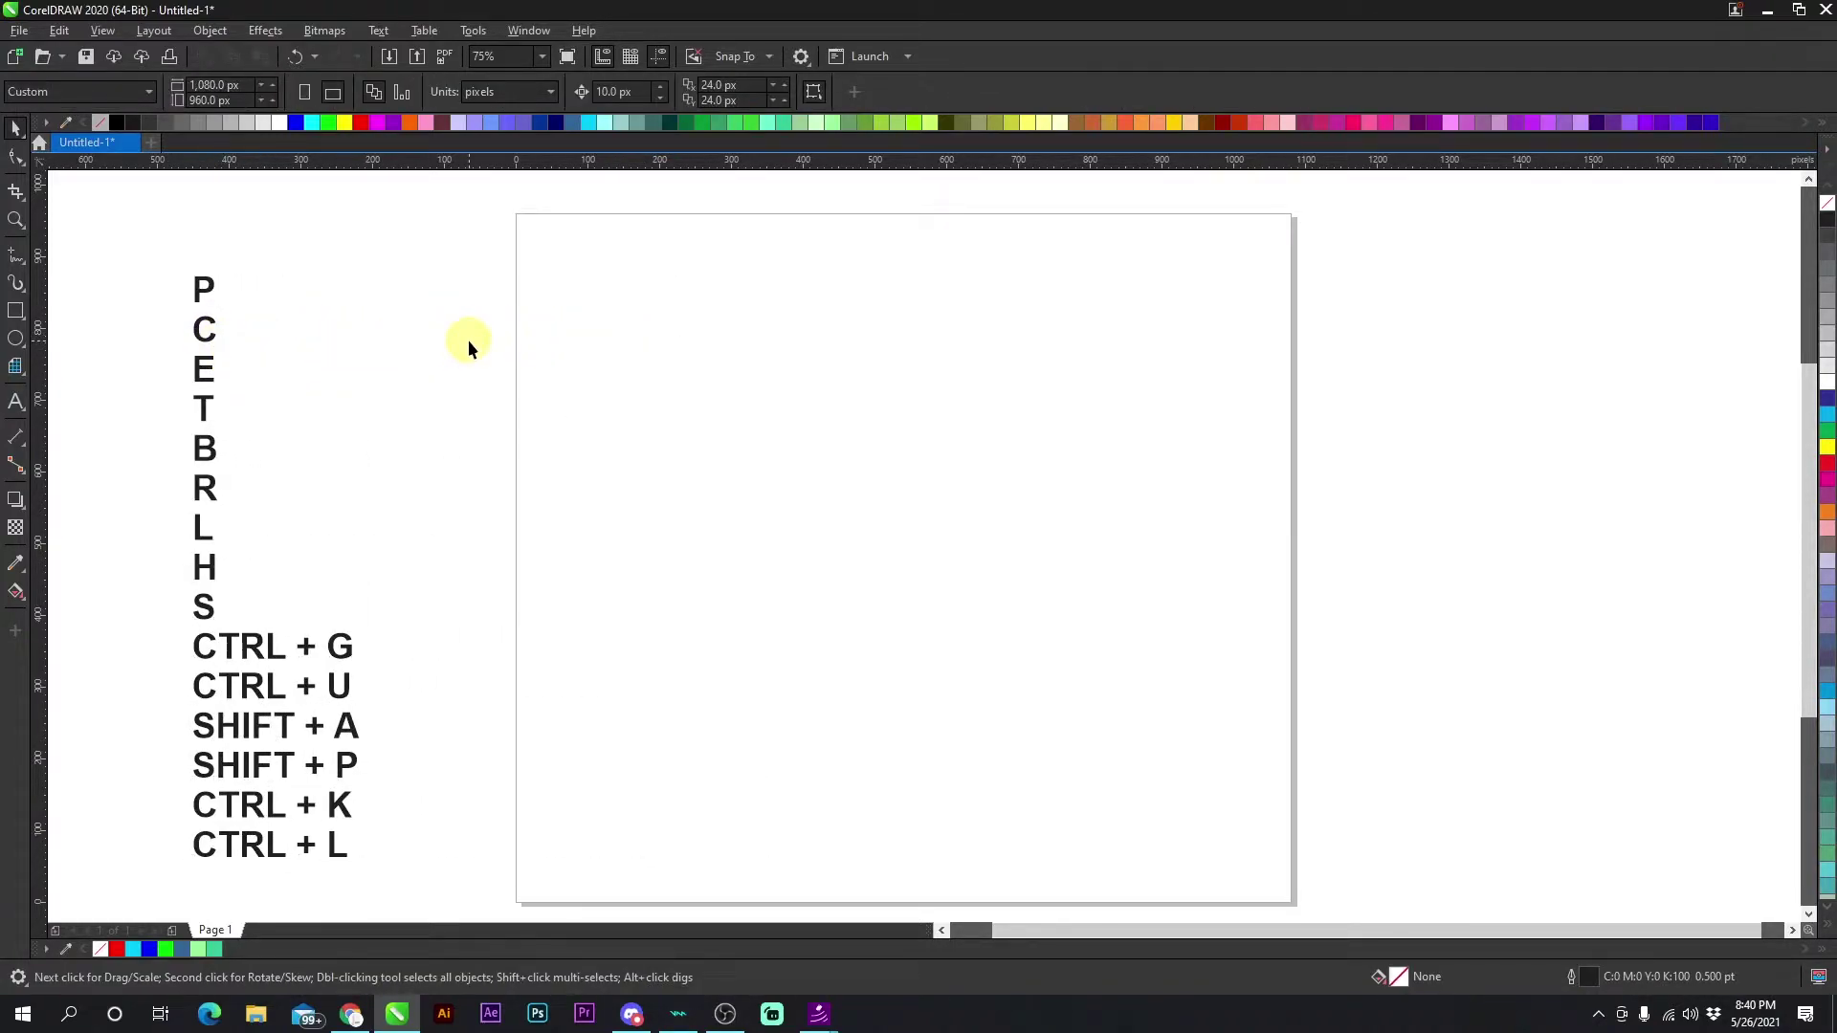
Draw a circle about 349 px in diameter to the right of the page, filled blue with no outline.
{"action": "left_click", "coordinate": [16, 338]}
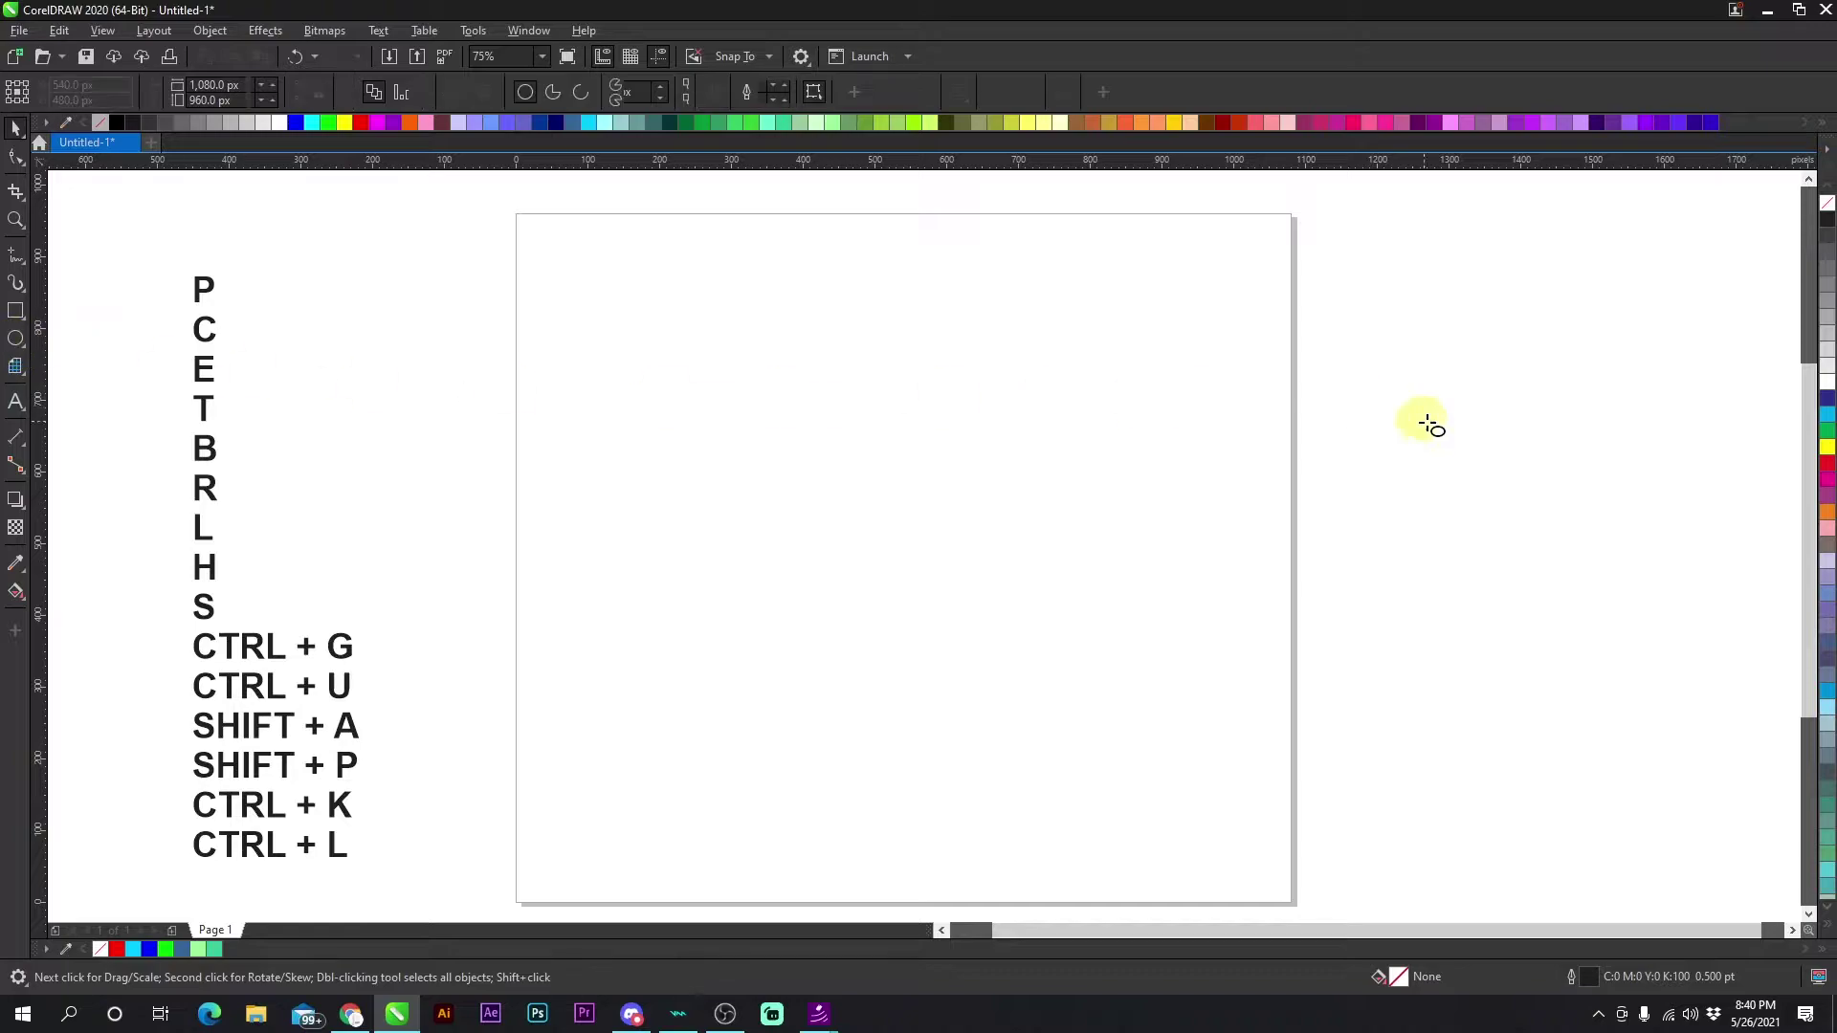
{"action": "left_click_drag", "start_coordinate": [1327, 315], "coordinate": [1566, 513]}
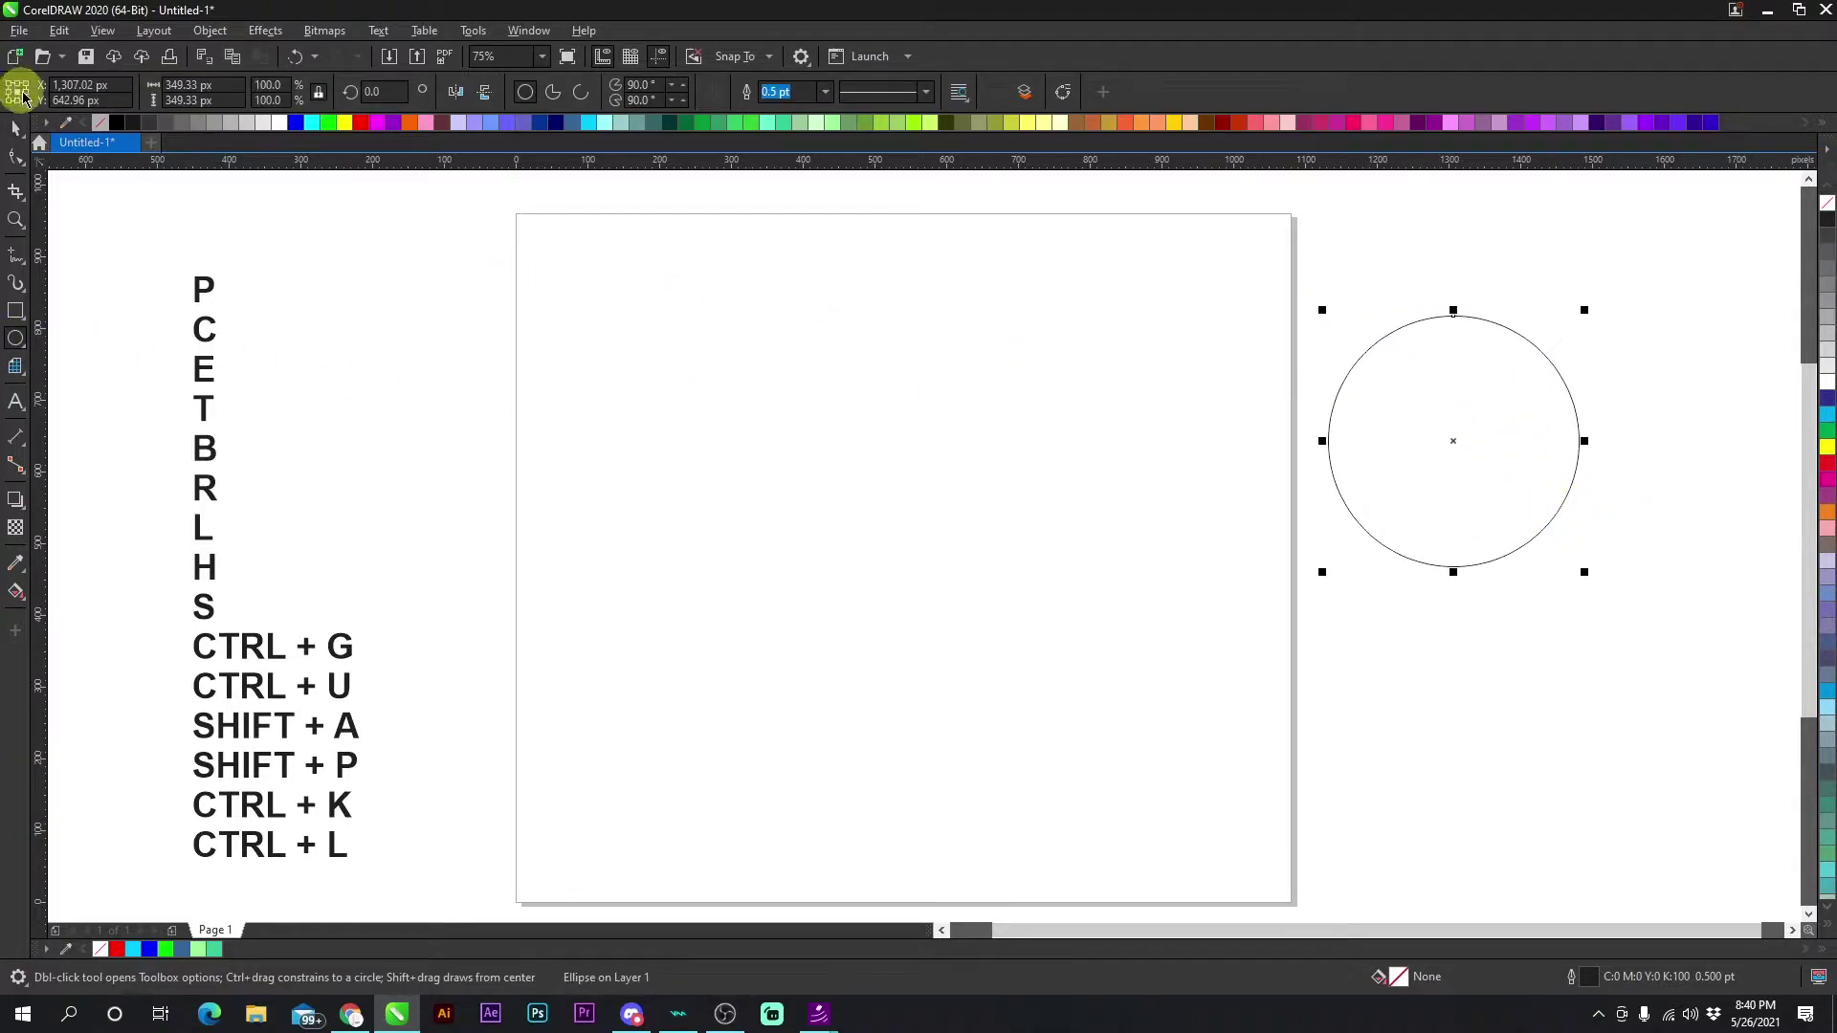
{"action": "left_click", "coordinate": [16, 128]}
{"action": "left_click", "coordinate": [298, 123]}
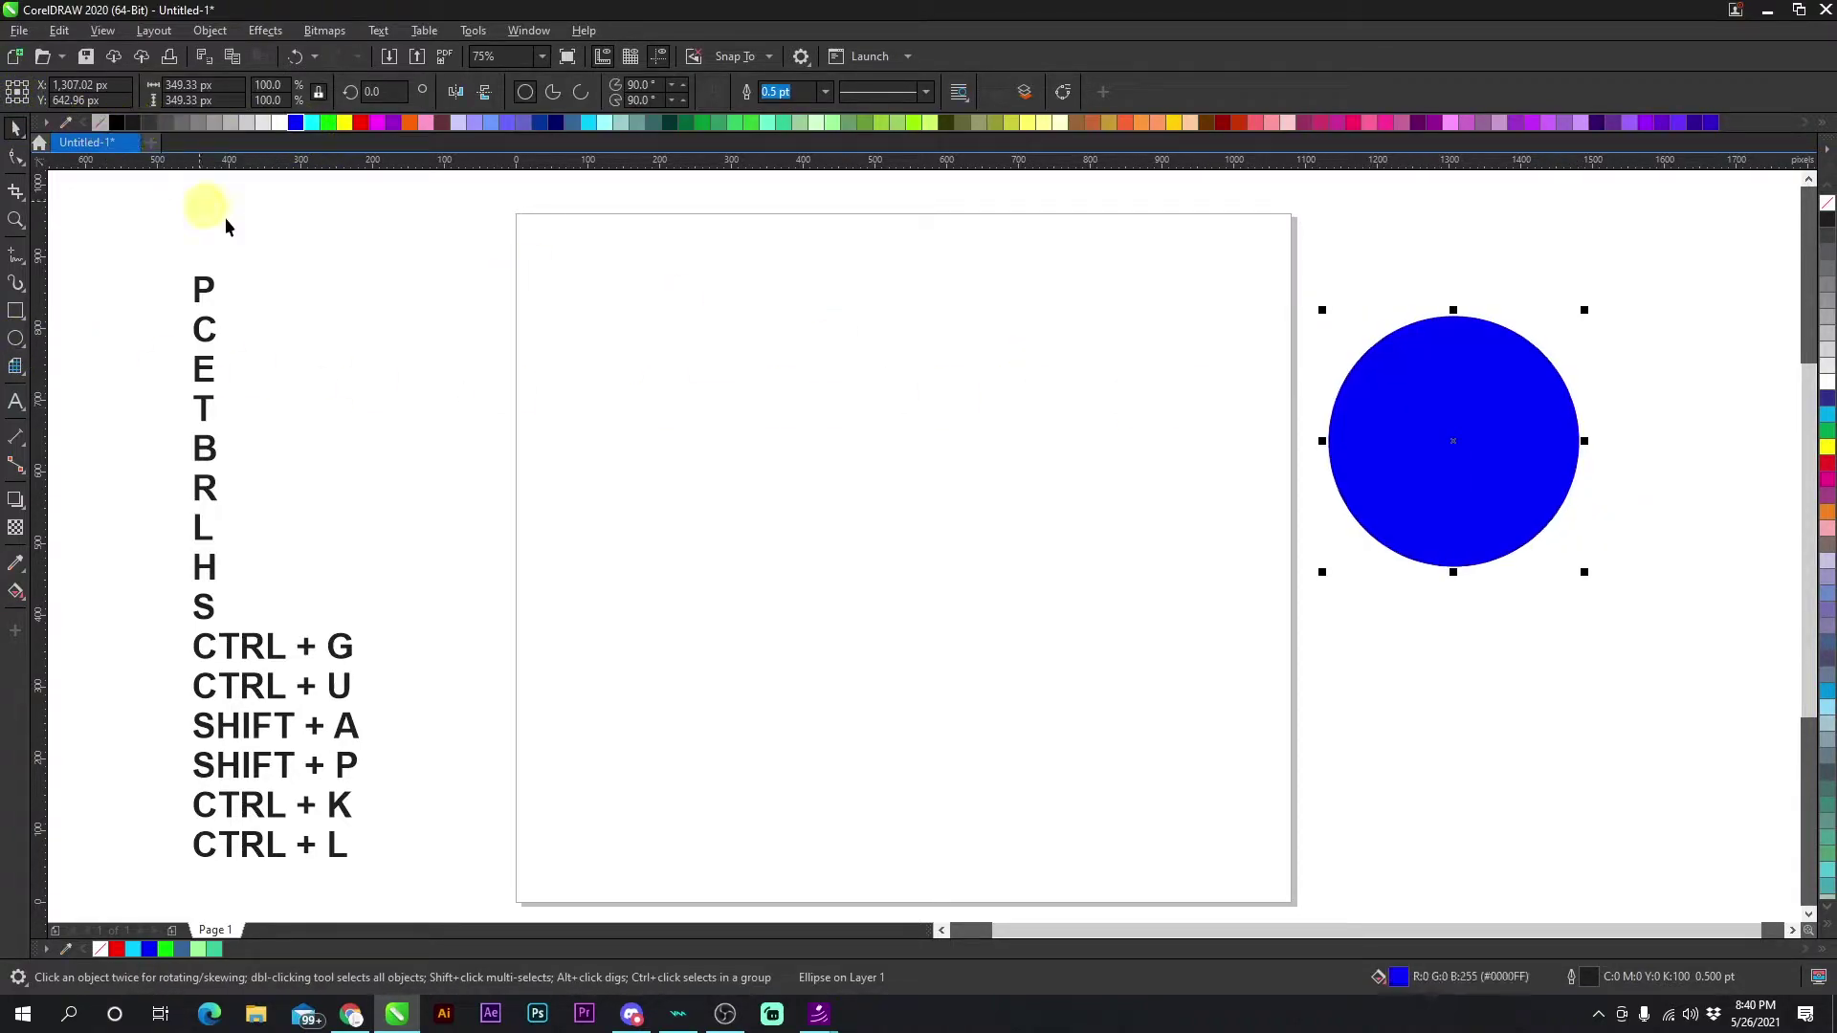
{"action": "left_click", "coordinate": [942, 360]}
Center the blue circle on the page.
{"action": "left_click", "coordinate": [1414, 390]}
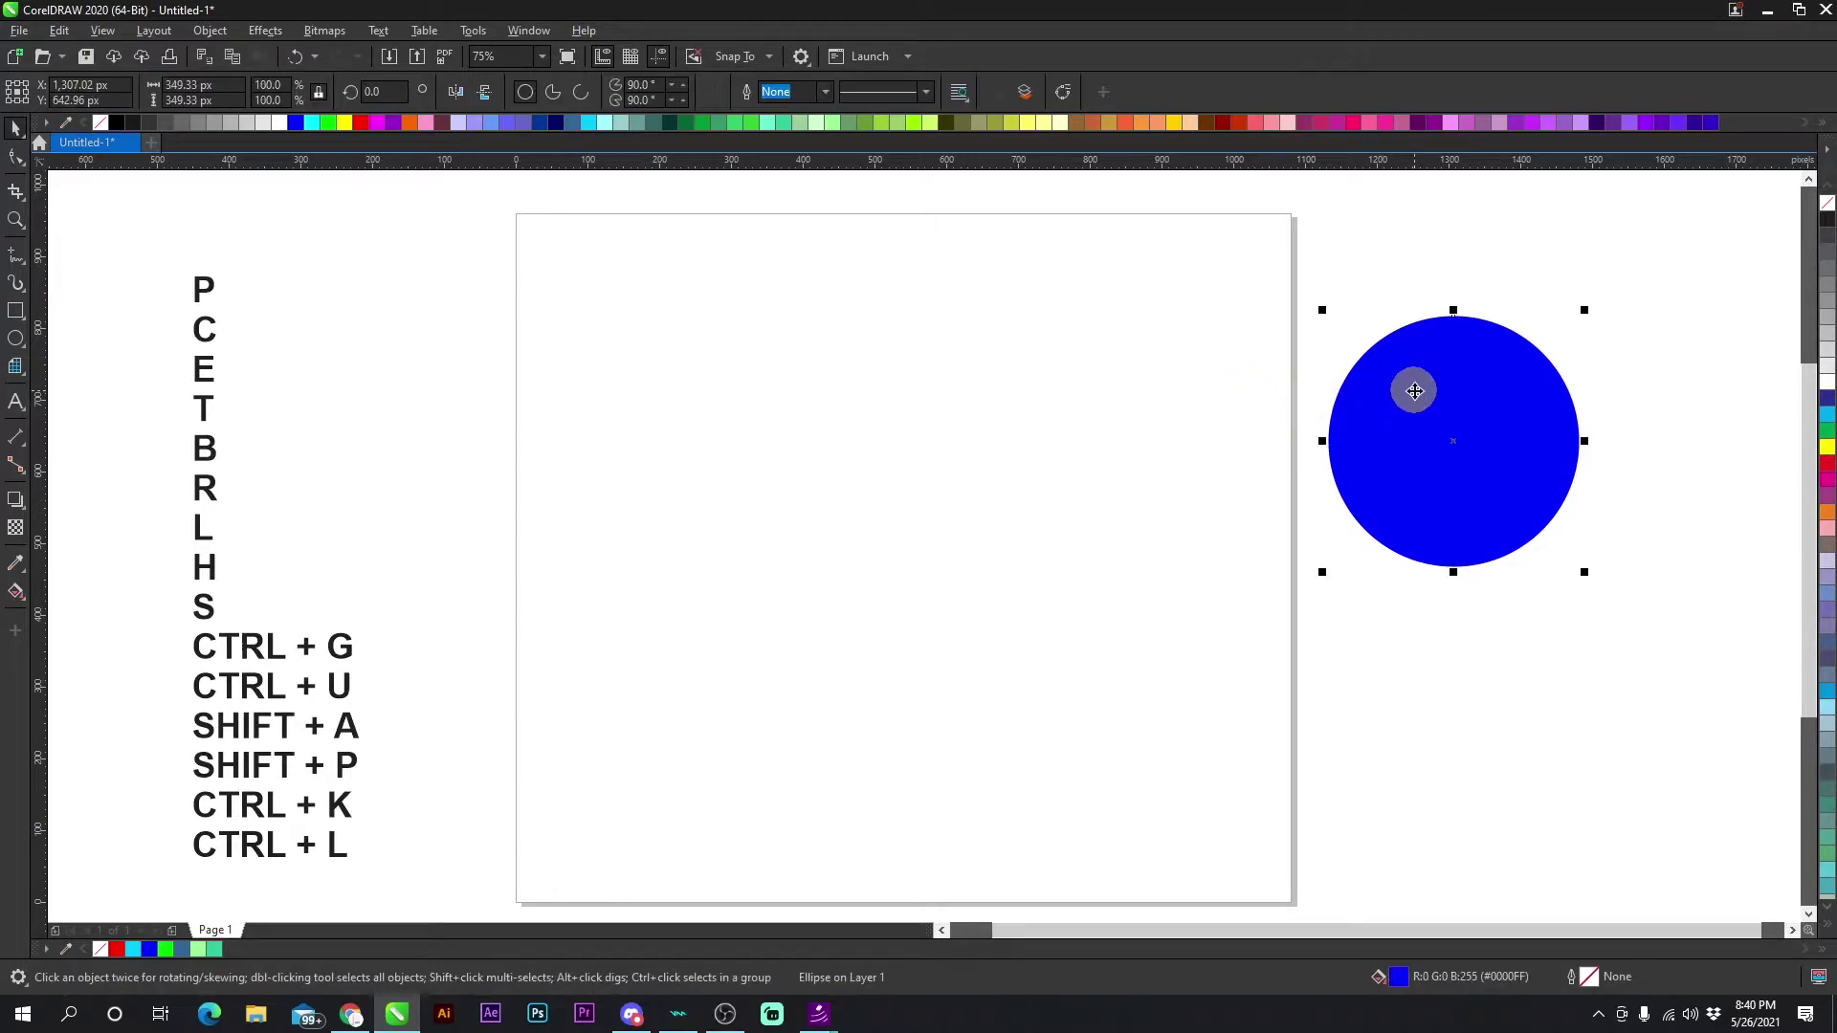
{"action": "key", "text": "p"}
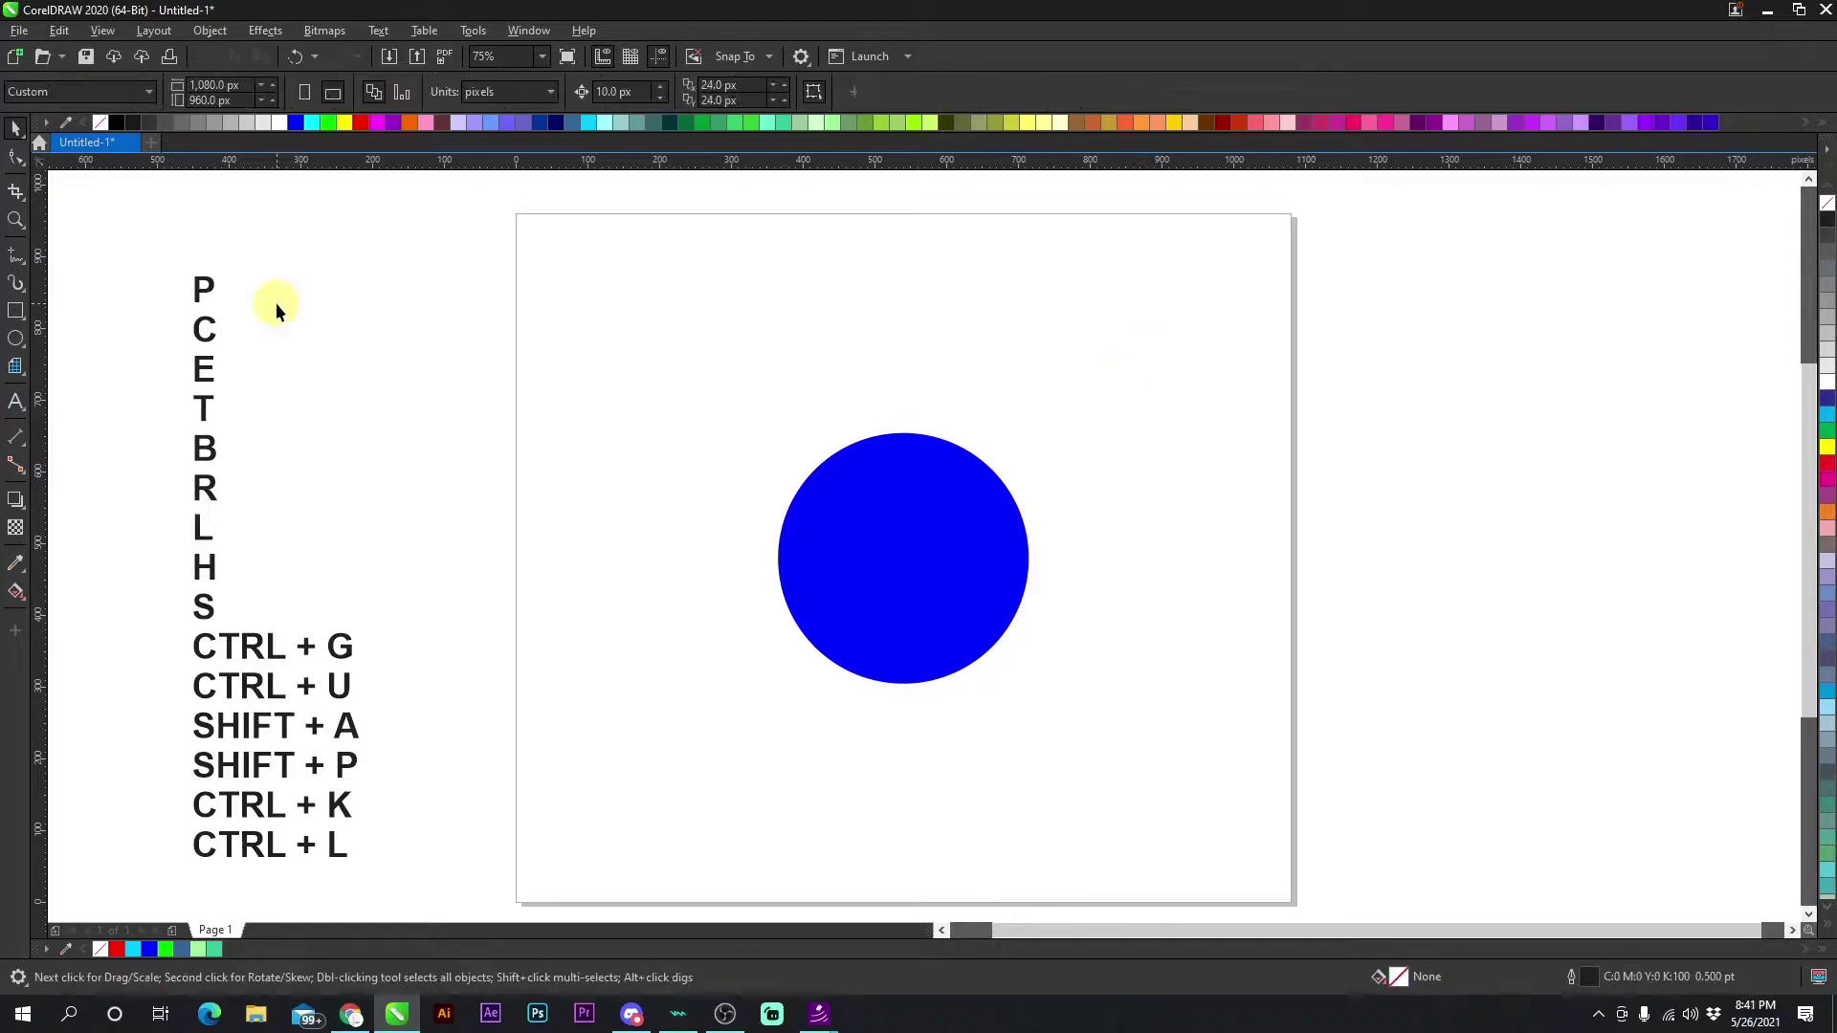
Draw three small ellipses of about 184 × 157, 111 × 123 and 103 × 108 px around the page's right side.
{"action": "left_click", "coordinate": [13, 340]}
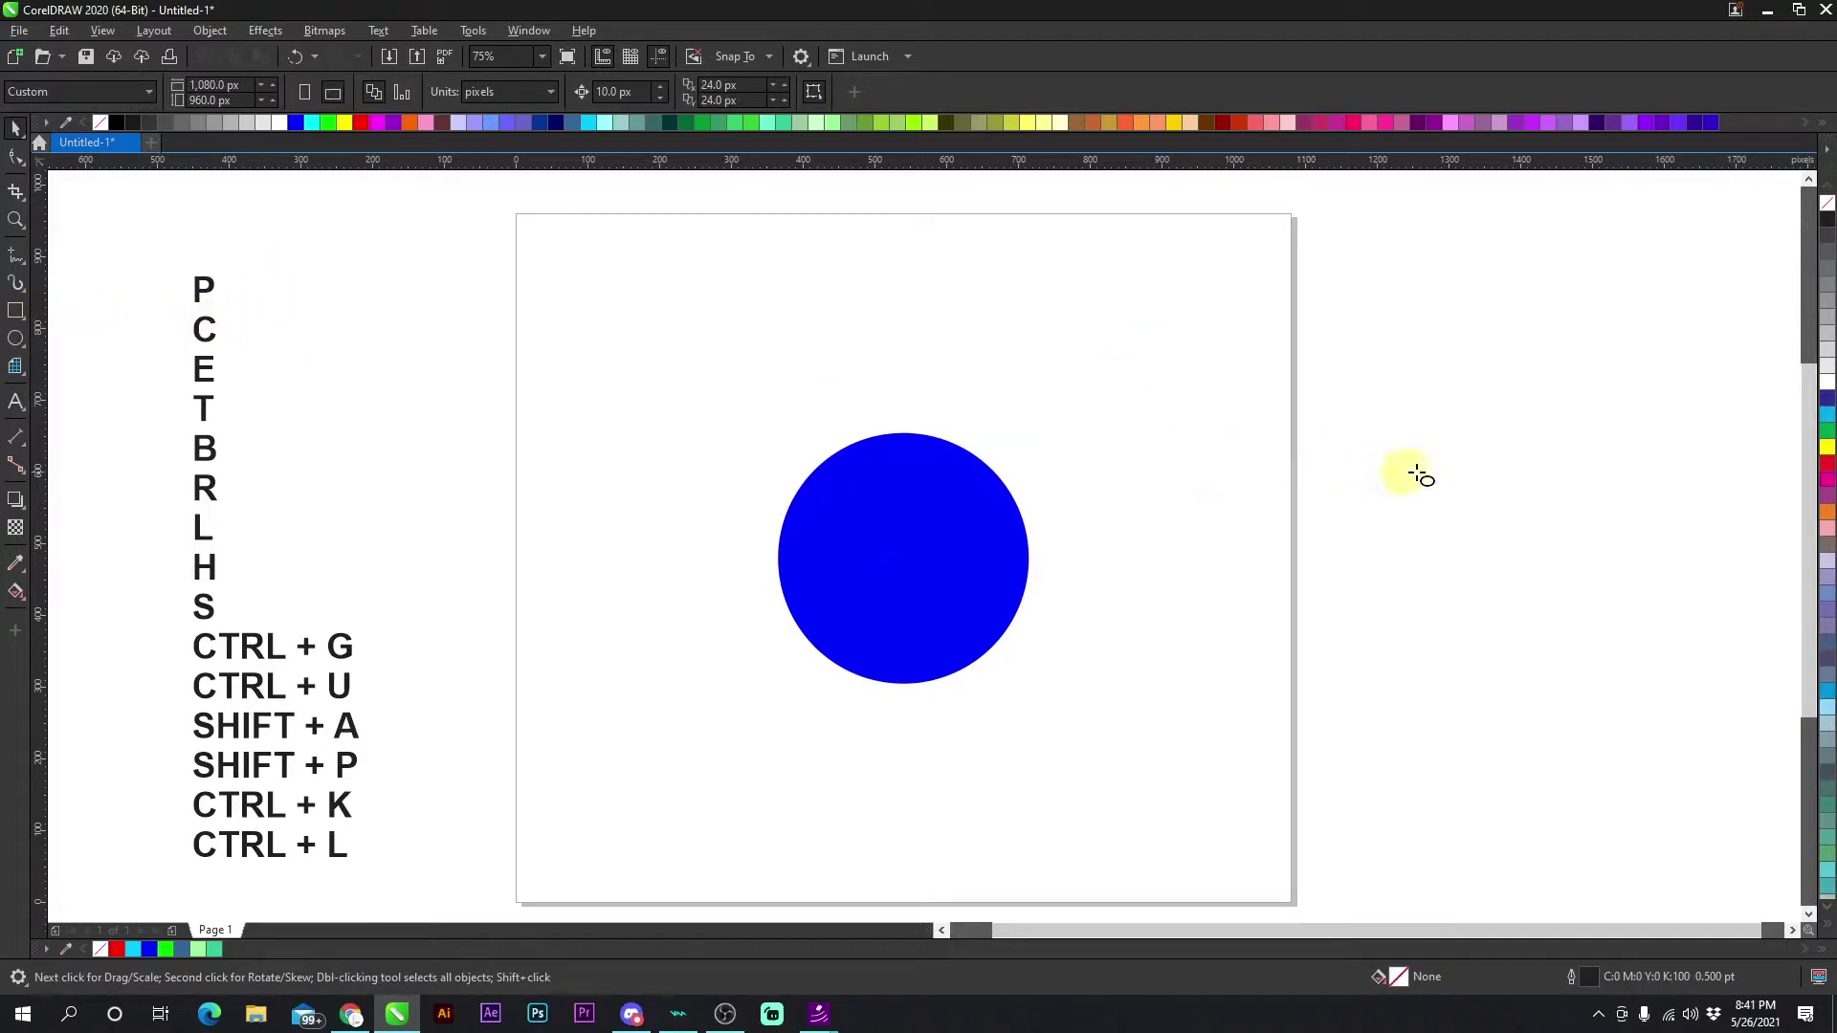
{"action": "left_click_drag", "start_coordinate": [1432, 295], "coordinate": [1575, 419]}
{"action": "left_click_drag", "start_coordinate": [1684, 586], "coordinate": [1763, 673]}
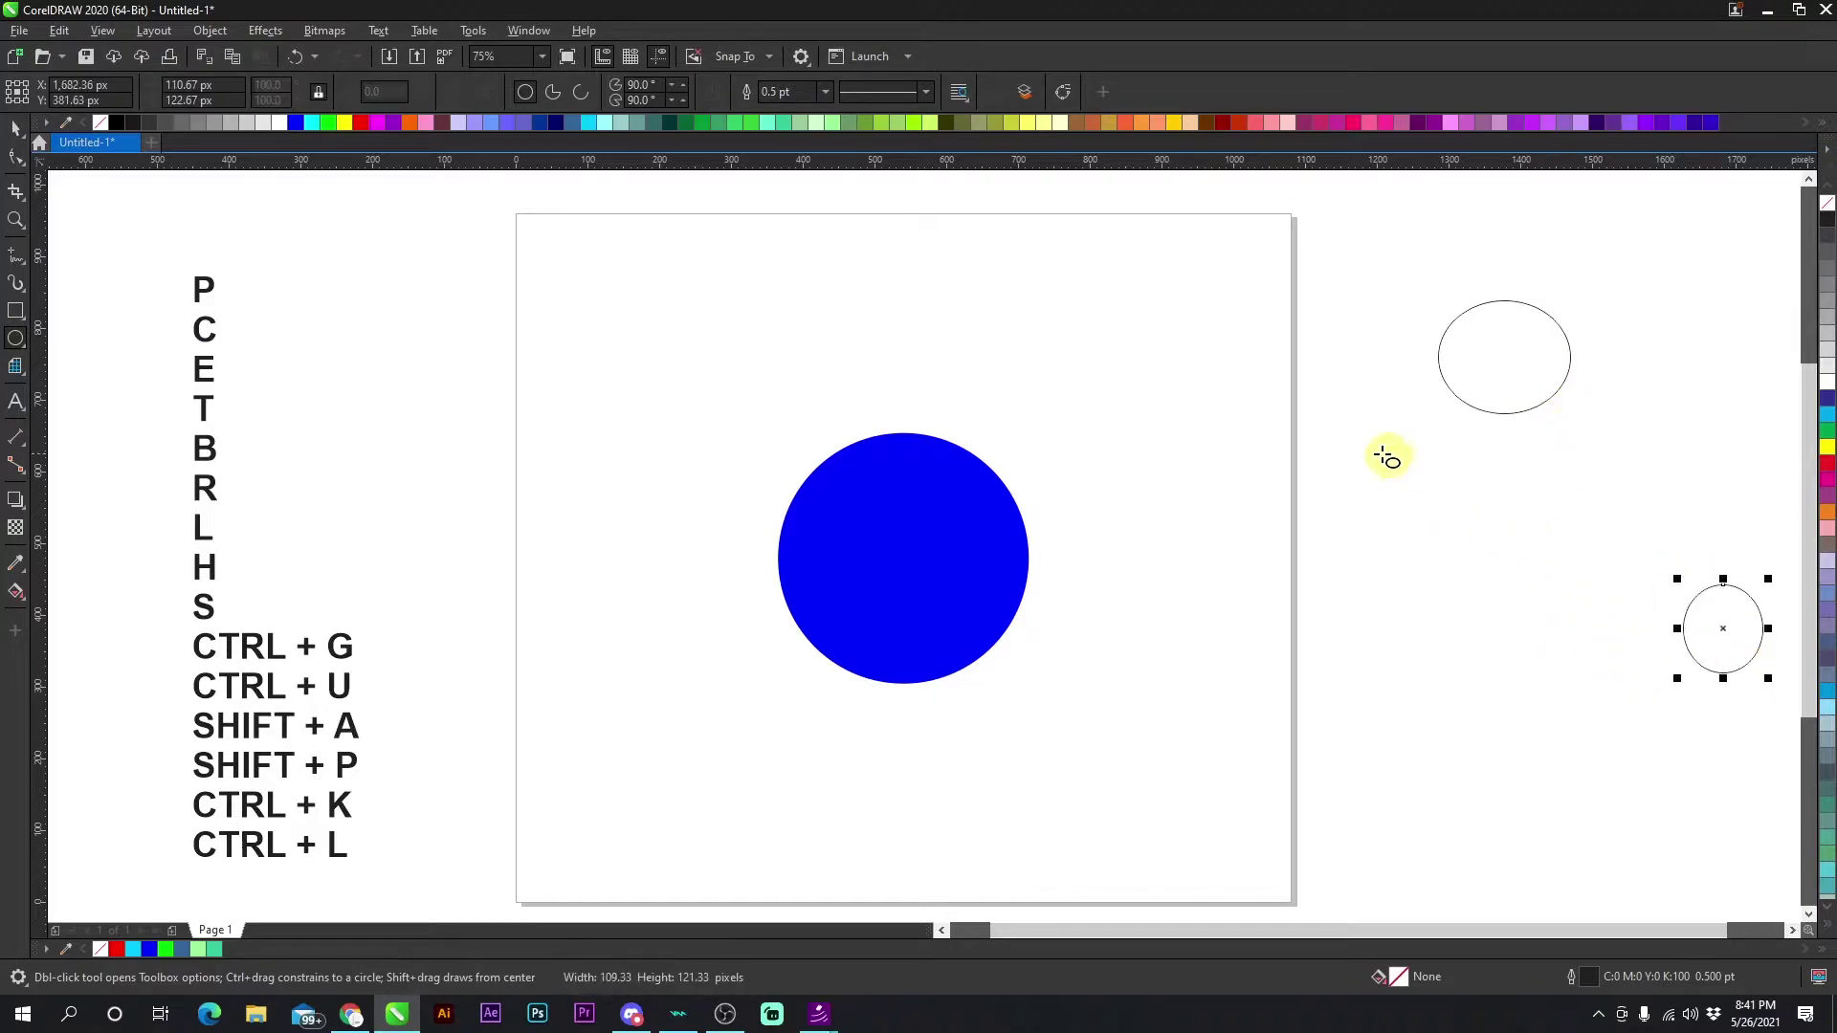
{"action": "left_click_drag", "start_coordinate": [1188, 282], "coordinate": [1273, 371]}
{"action": "left_click", "coordinate": [15, 129]}
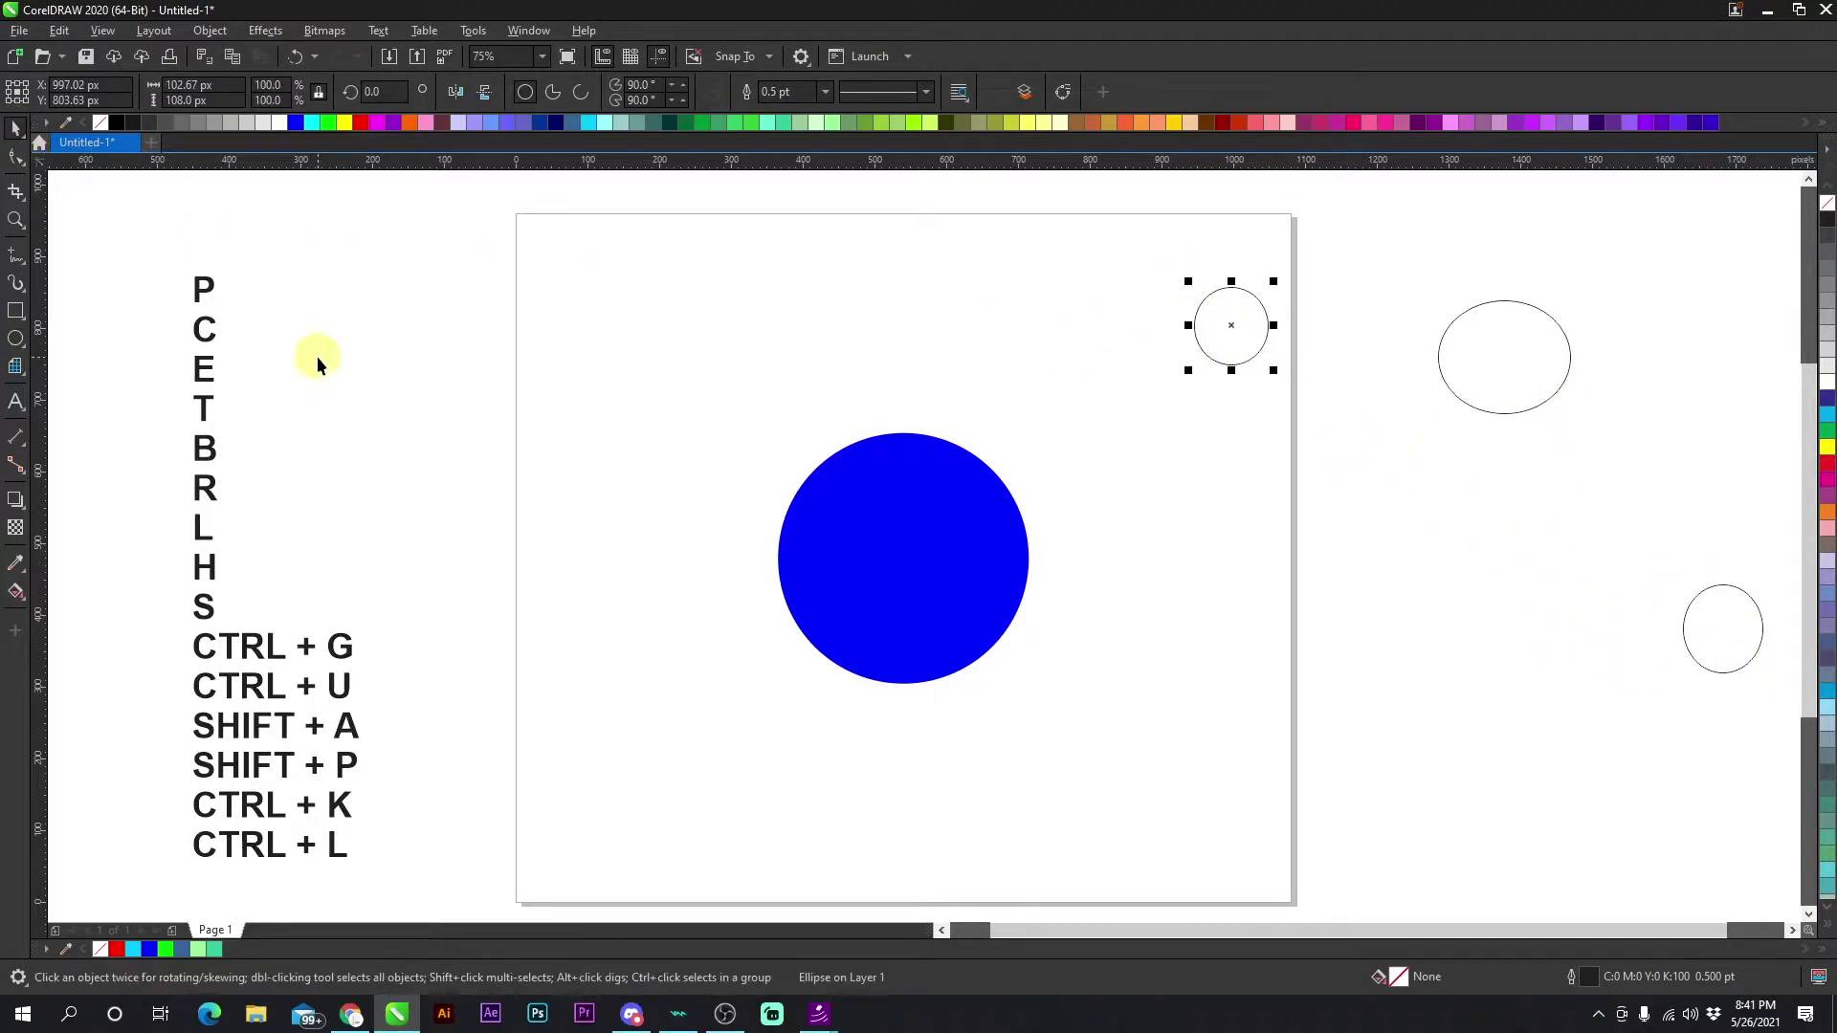
Fill the three small ellipses with red (C0 M100 Y100 K0) and remove their outlines.
{"action": "left_click", "coordinate": [920, 394]}
{"action": "left_click", "coordinate": [1203, 340]}
{"action": "left_click", "coordinate": [1493, 344], "text": "shift"}
{"action": "left_click", "coordinate": [1684, 591], "text": "shift"}
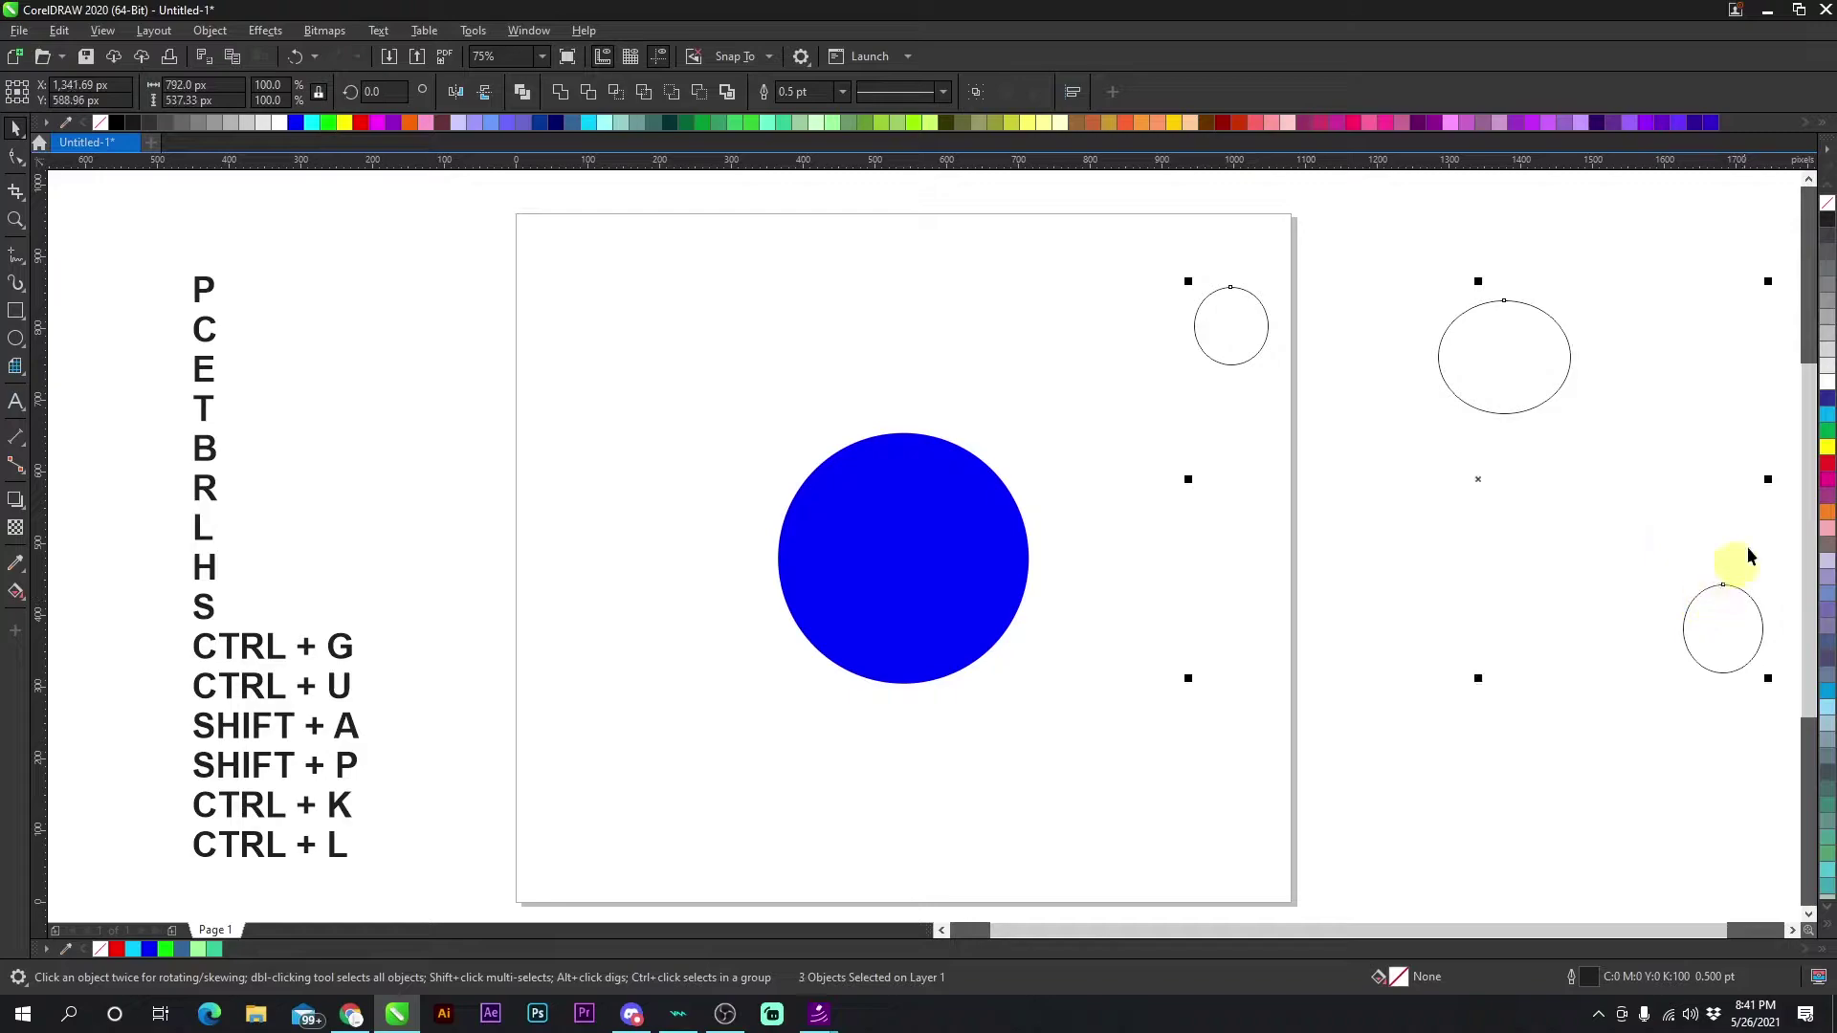
{"action": "left_click", "coordinate": [1827, 464]}
{"action": "right_click", "coordinate": [101, 122]}
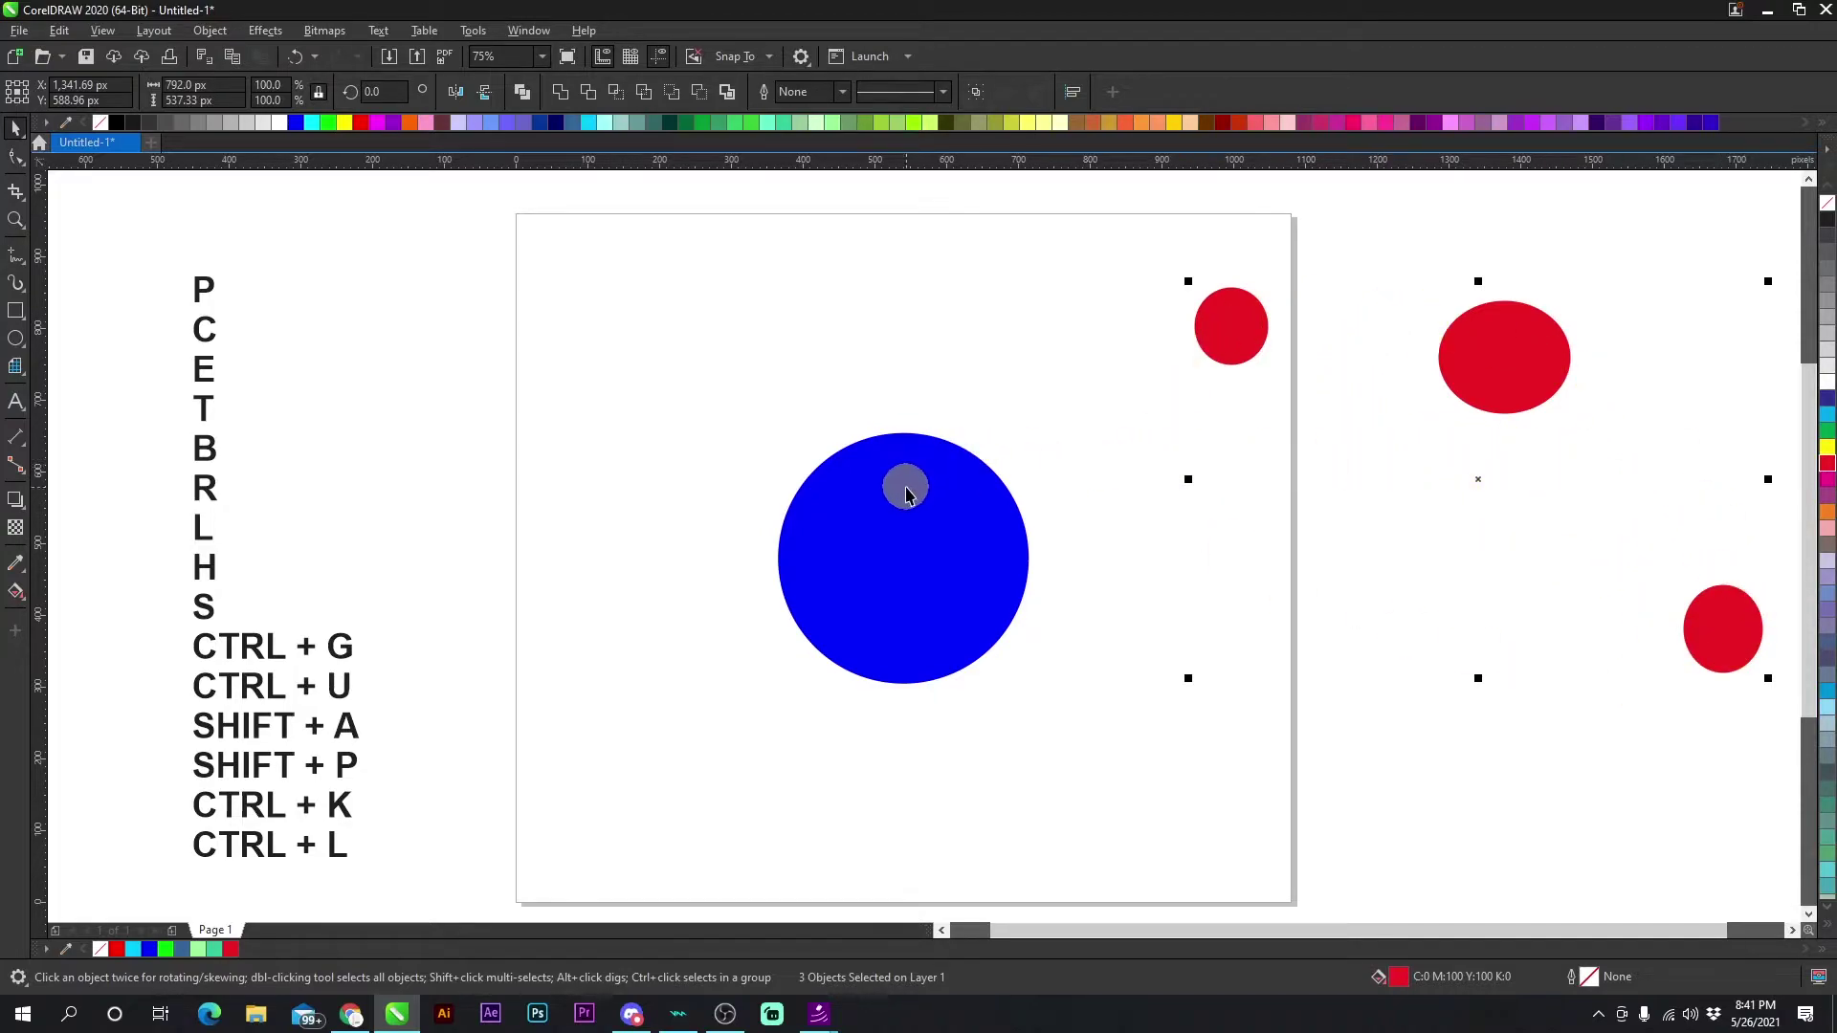
Align the three red ellipses with the blue circle on its vertical center axis.
{"action": "left_click", "coordinate": [902, 559], "text": "shift"}
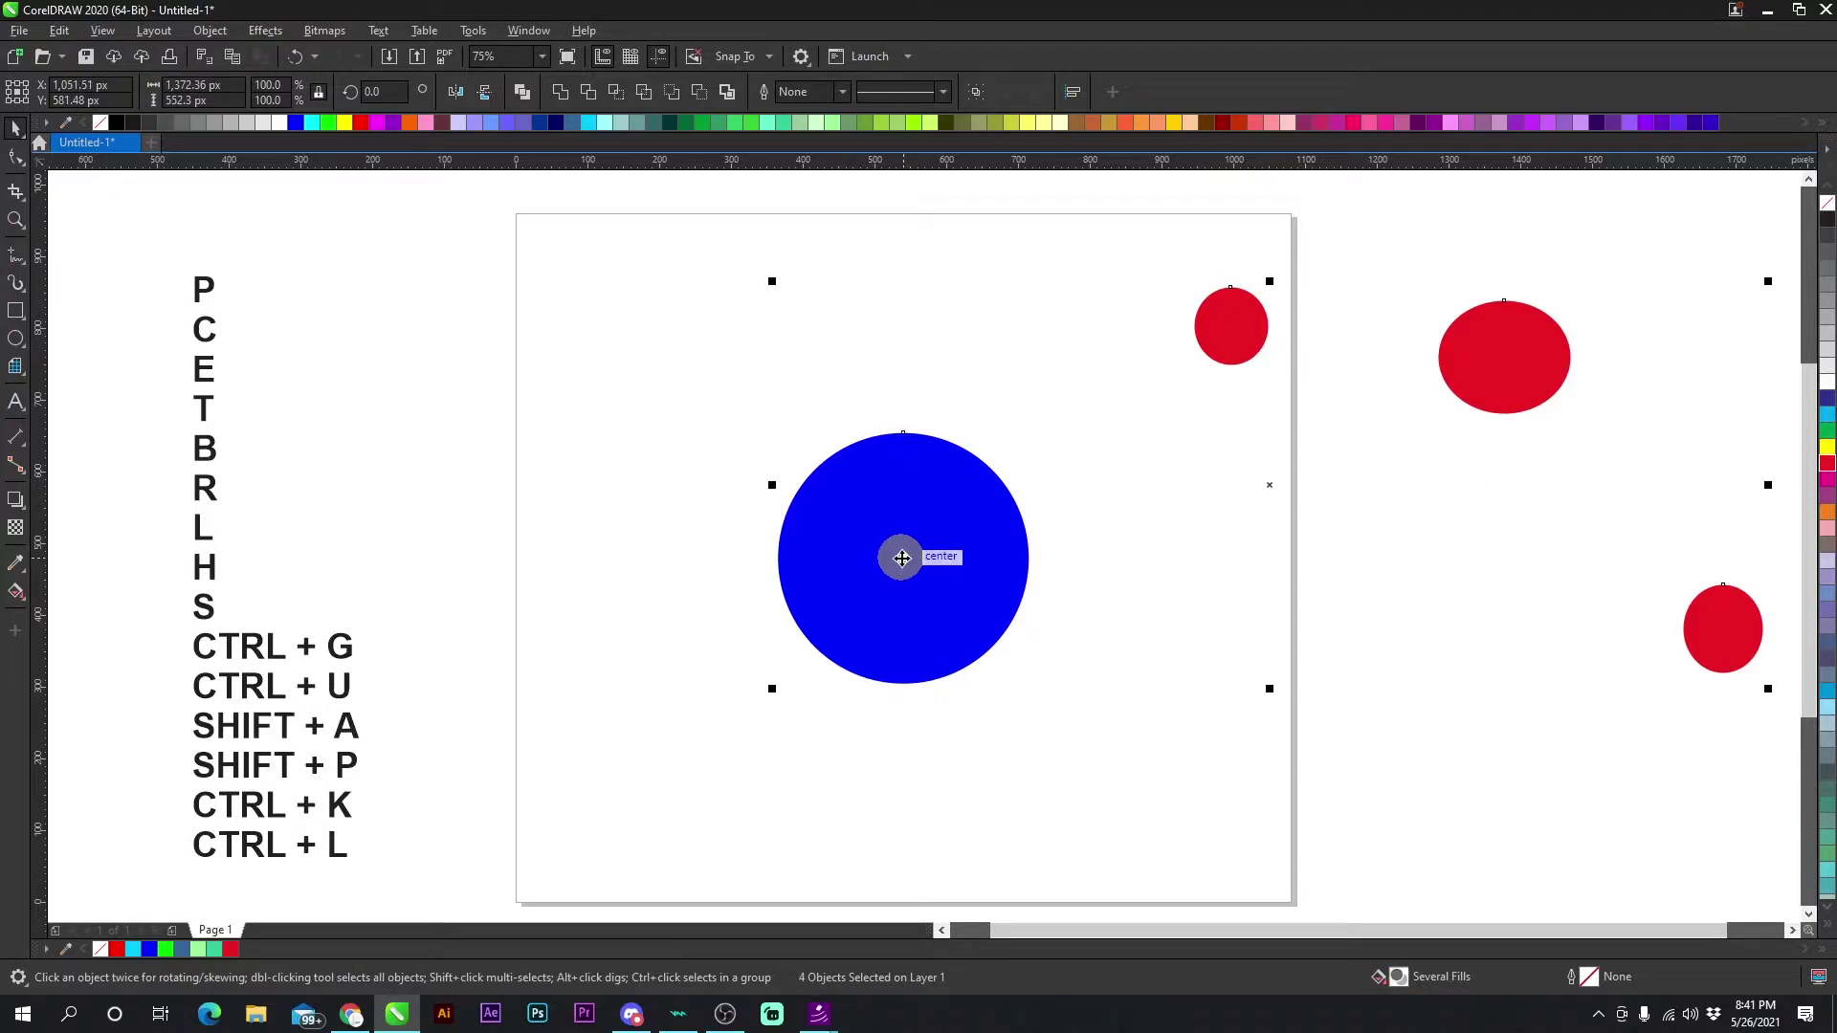
{"action": "key", "text": "c"}
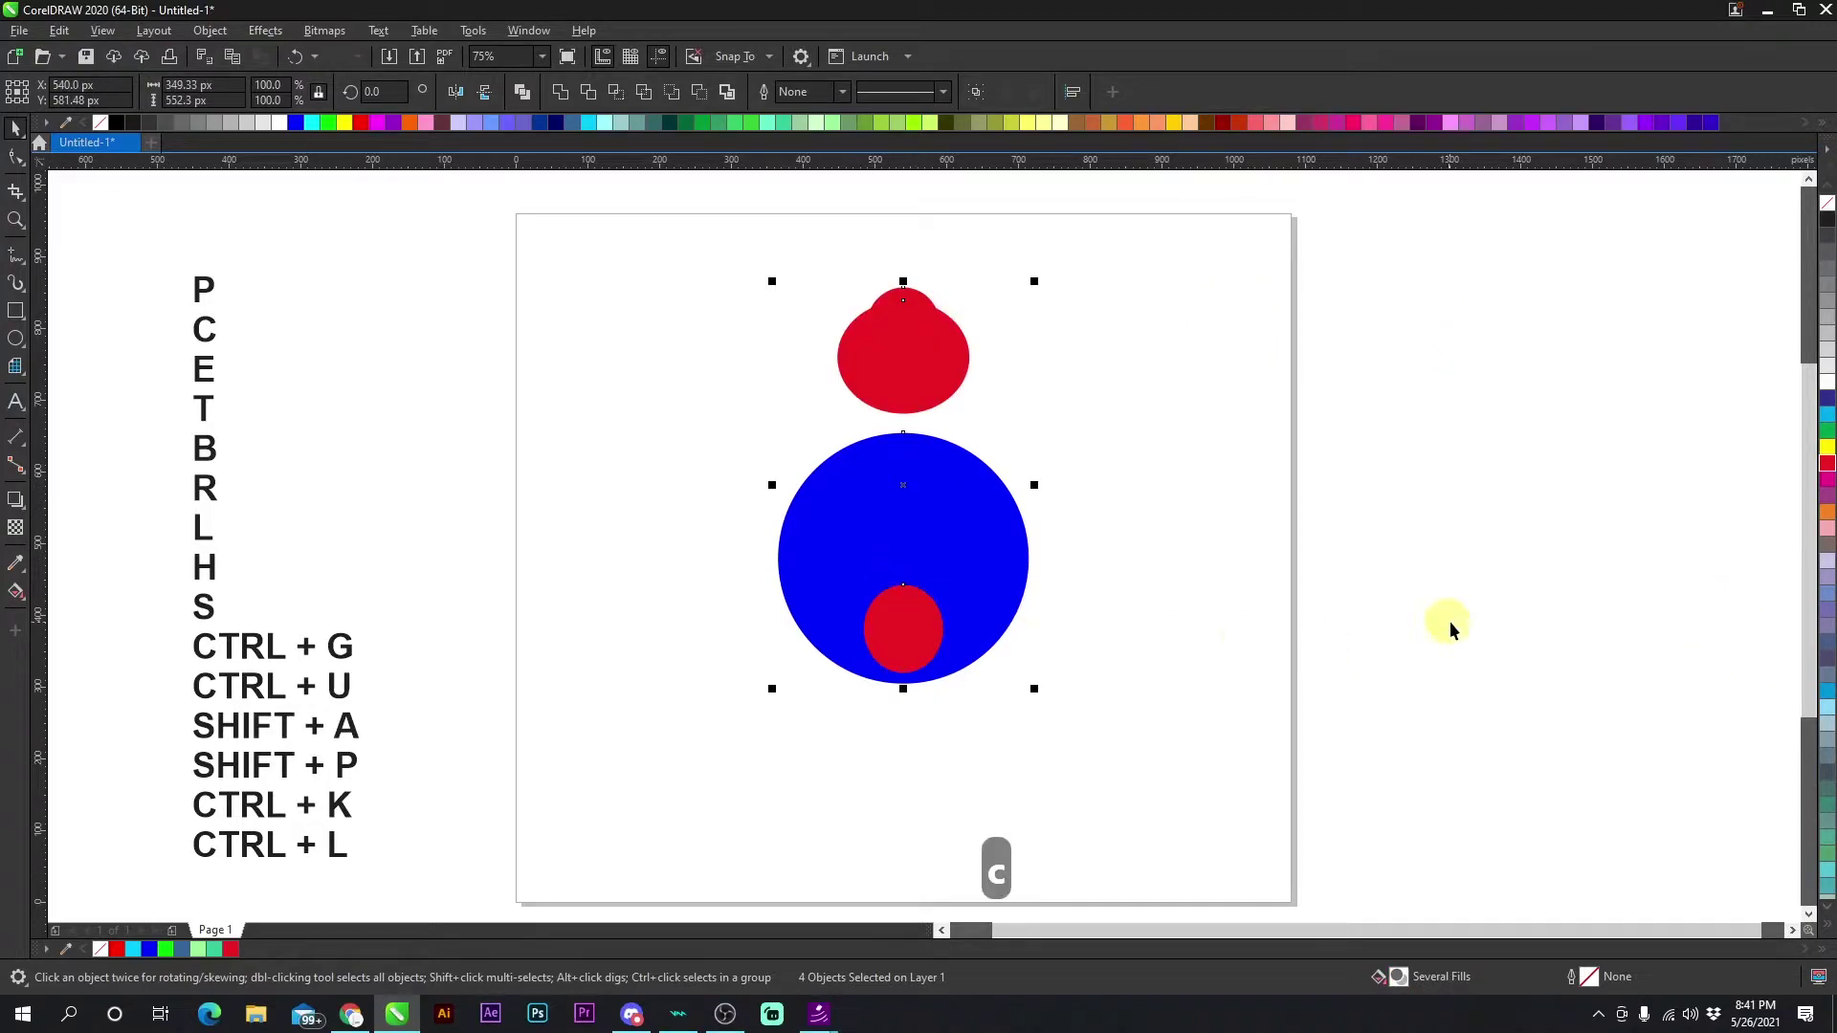
Move two red ellipses to the right of the page and the smallest one onto the page's upper edge.
{"action": "left_click", "coordinate": [1265, 411]}
{"action": "left_click_drag", "start_coordinate": [935, 373], "coordinate": [1369, 392]}
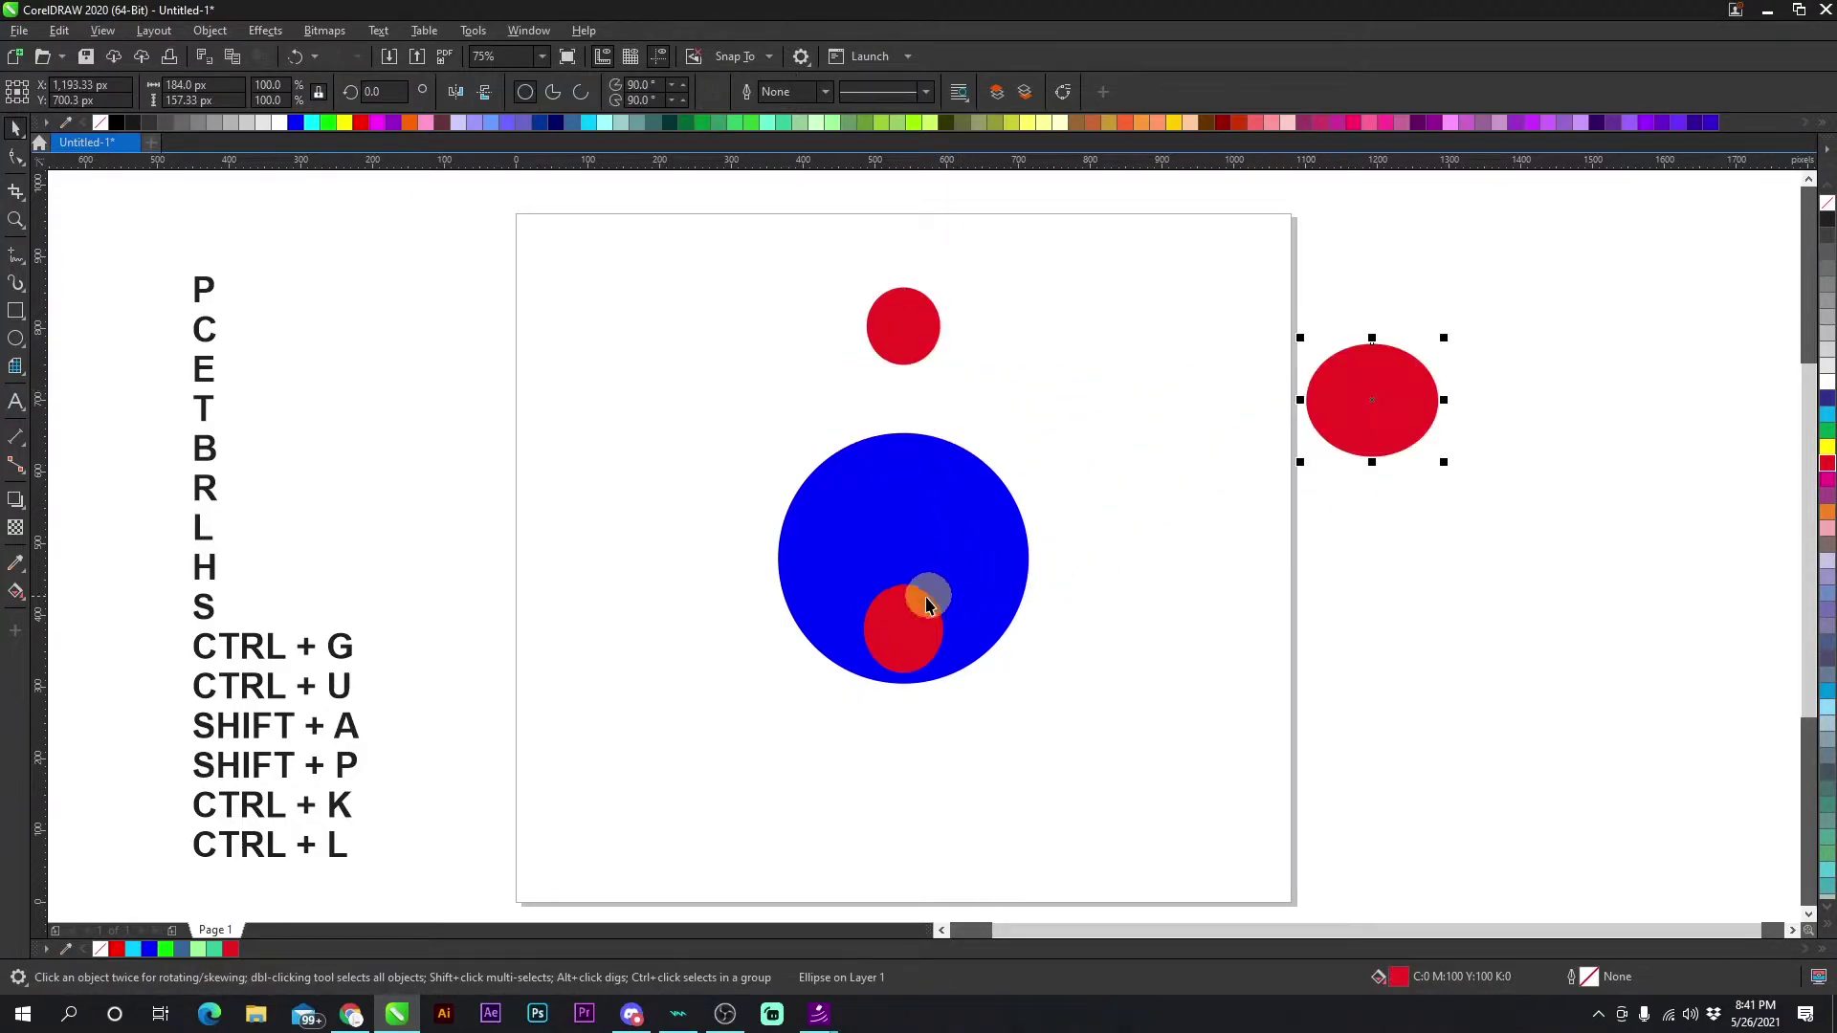
{"action": "left_click_drag", "start_coordinate": [926, 594], "coordinate": [1380, 710]}
{"action": "left_click_drag", "start_coordinate": [1373, 454], "coordinate": [1372, 398]}
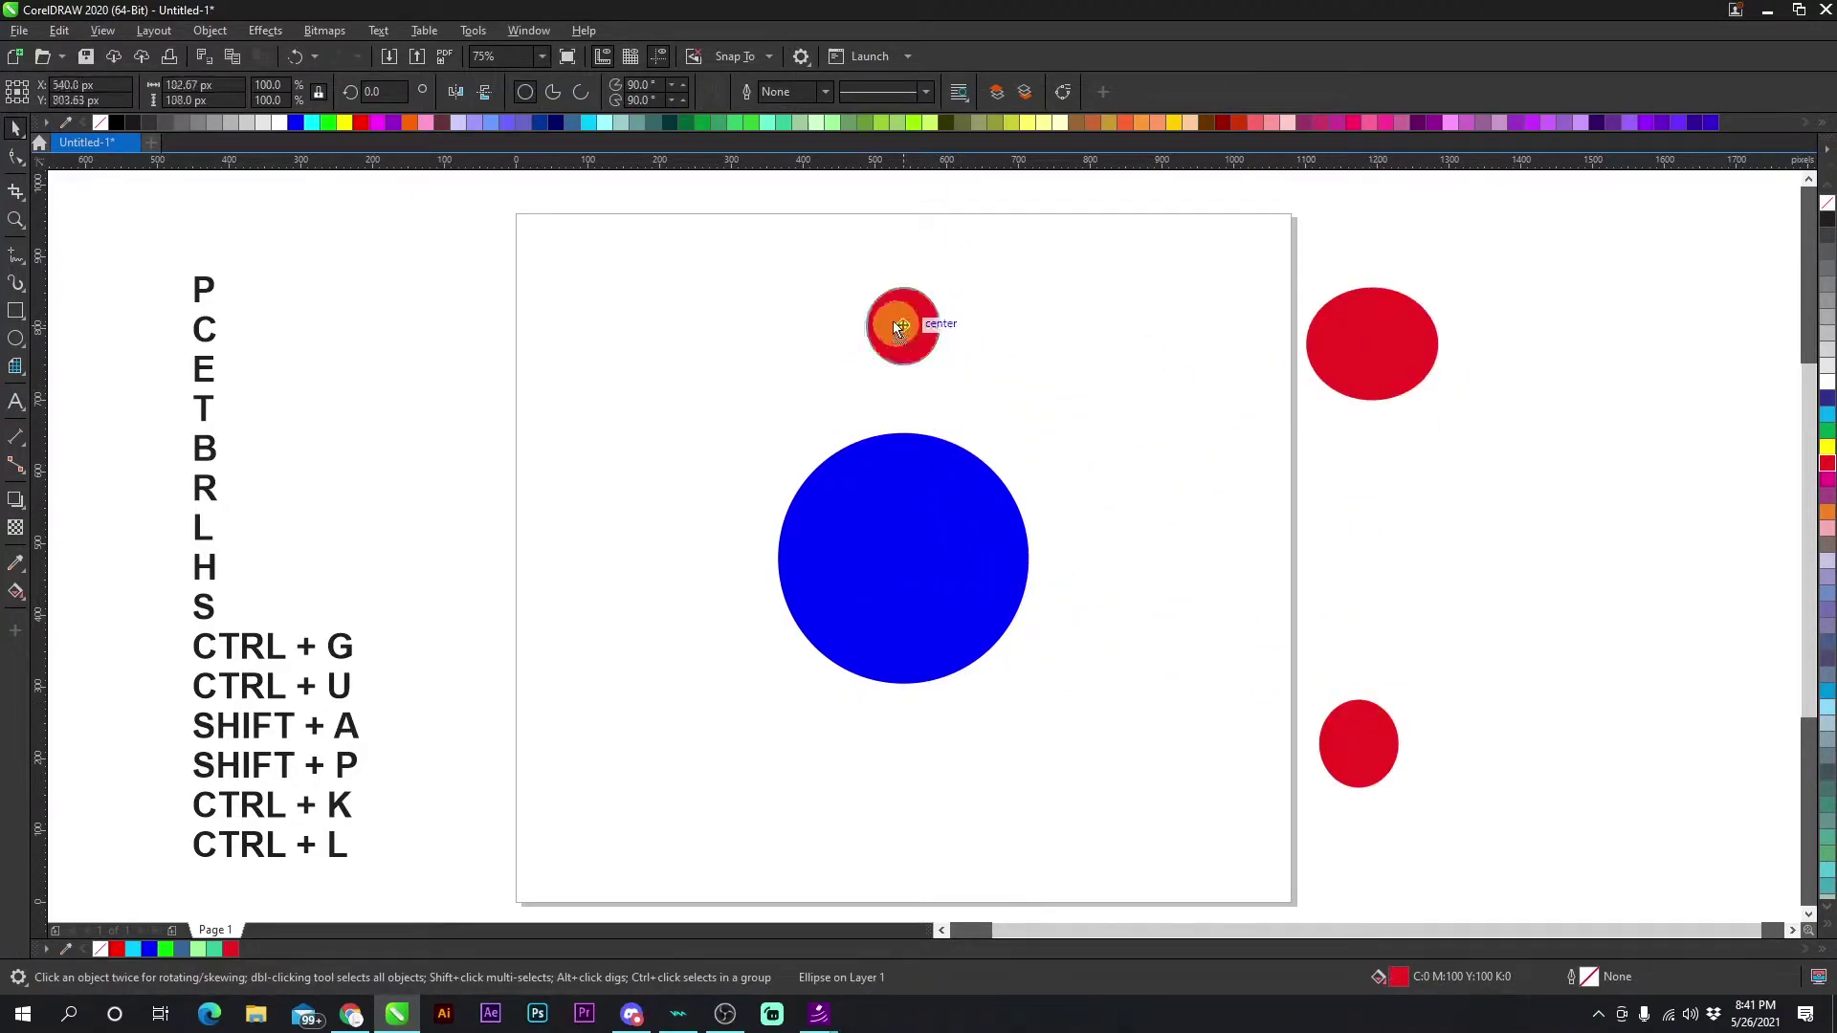
{"action": "left_click_drag", "start_coordinate": [895, 314], "coordinate": [695, 179]}
Align the repositioned red ellipses with the blue circle again so all four share its vertical center axis.
{"action": "left_click", "coordinate": [1332, 713]}
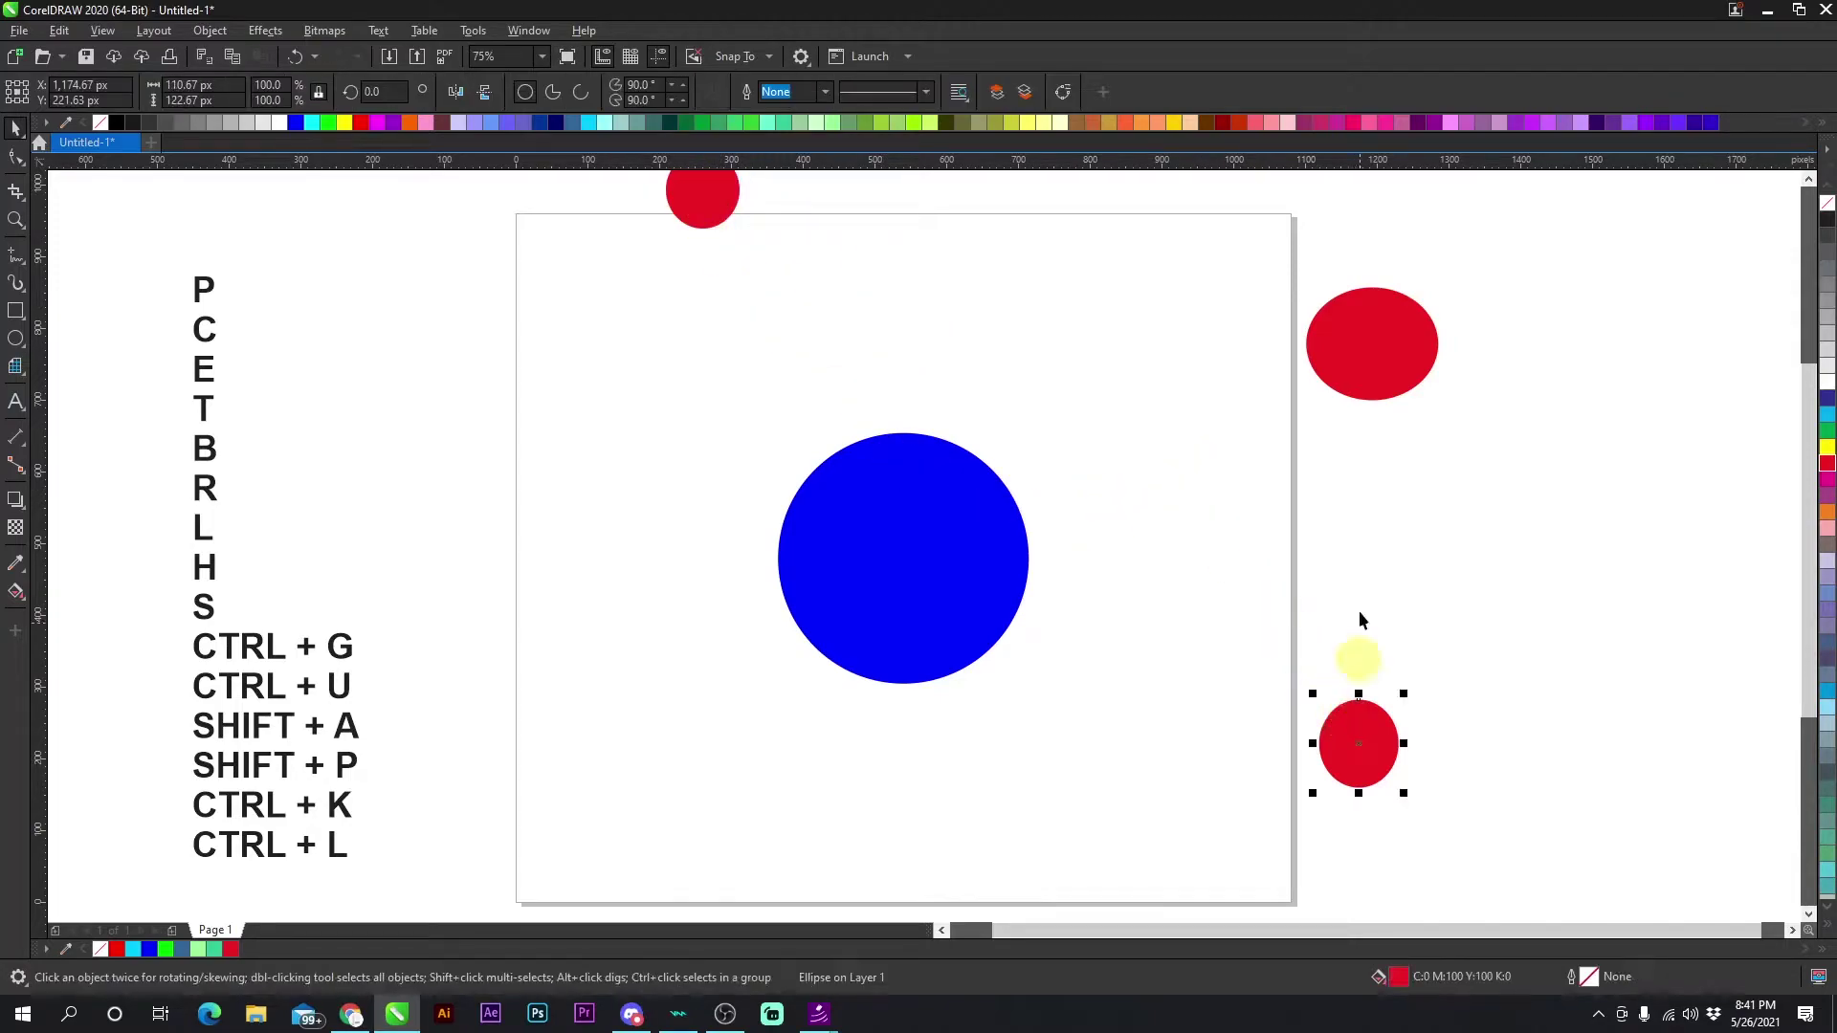
{"action": "left_click", "coordinate": [1357, 376], "text": "shift"}
{"action": "left_click", "coordinate": [704, 206], "text": "shift"}
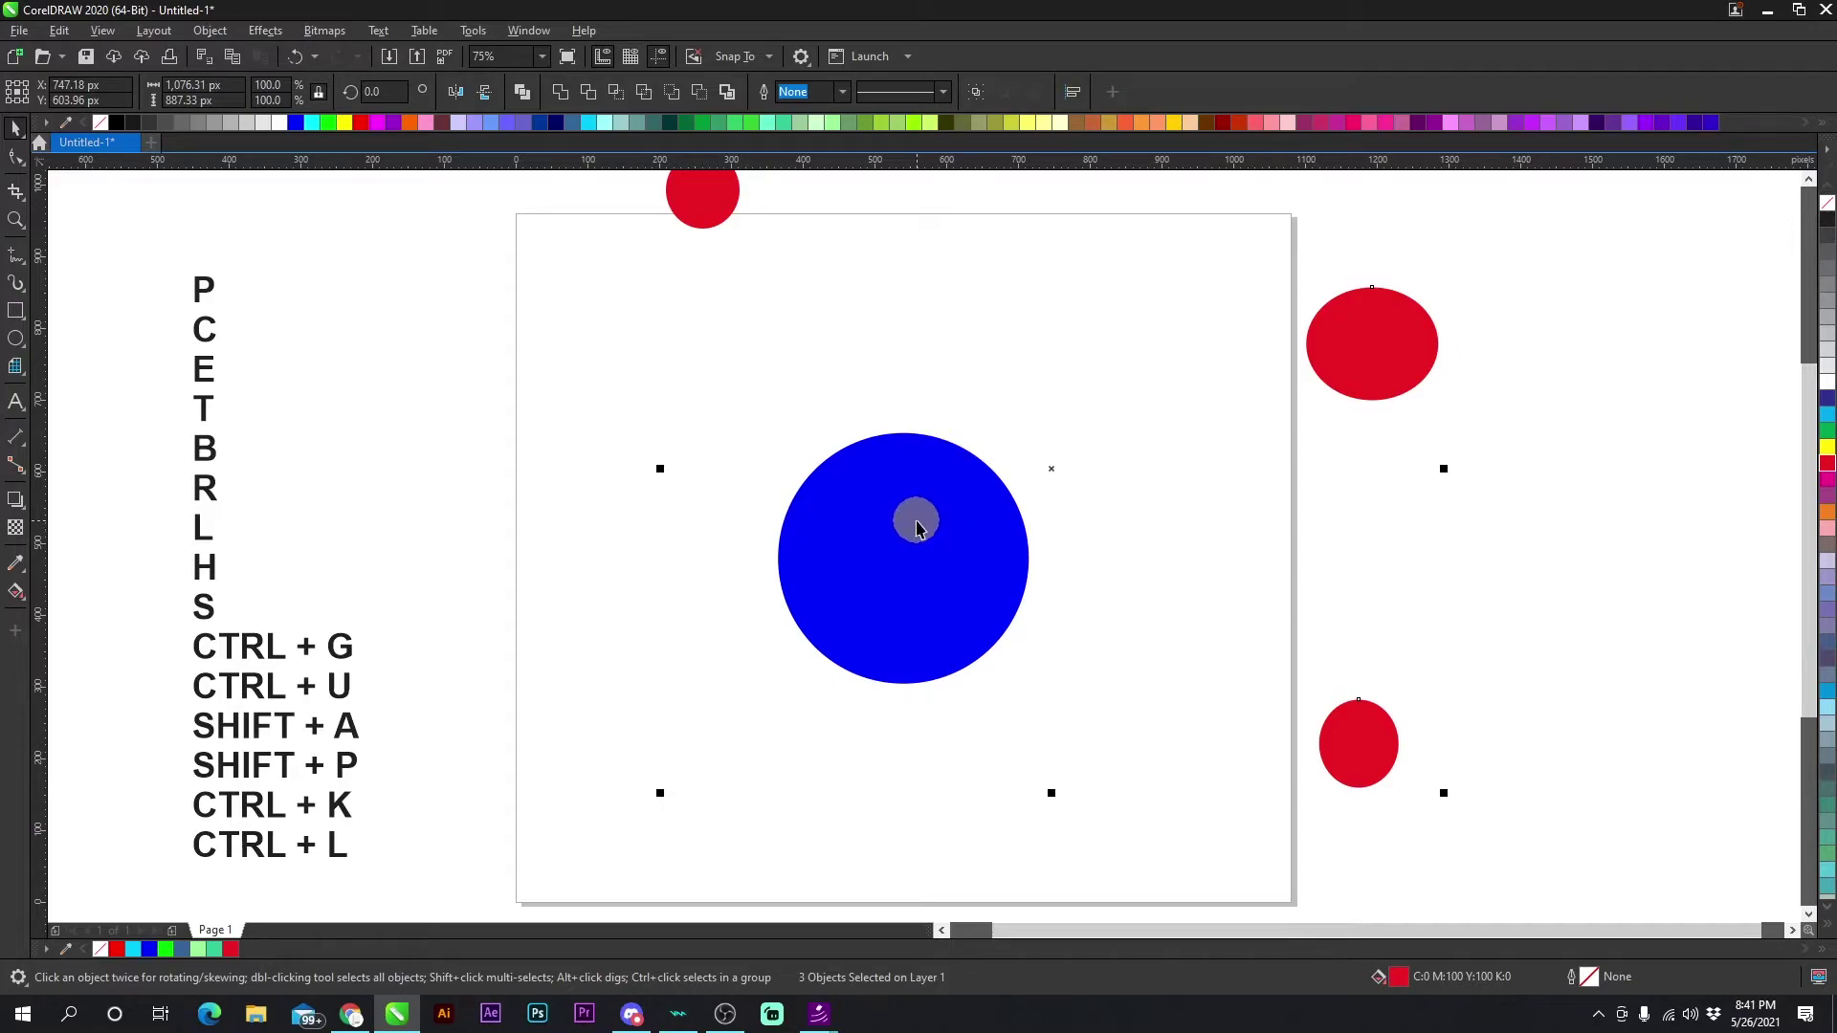
{"action": "key", "text": "c"}
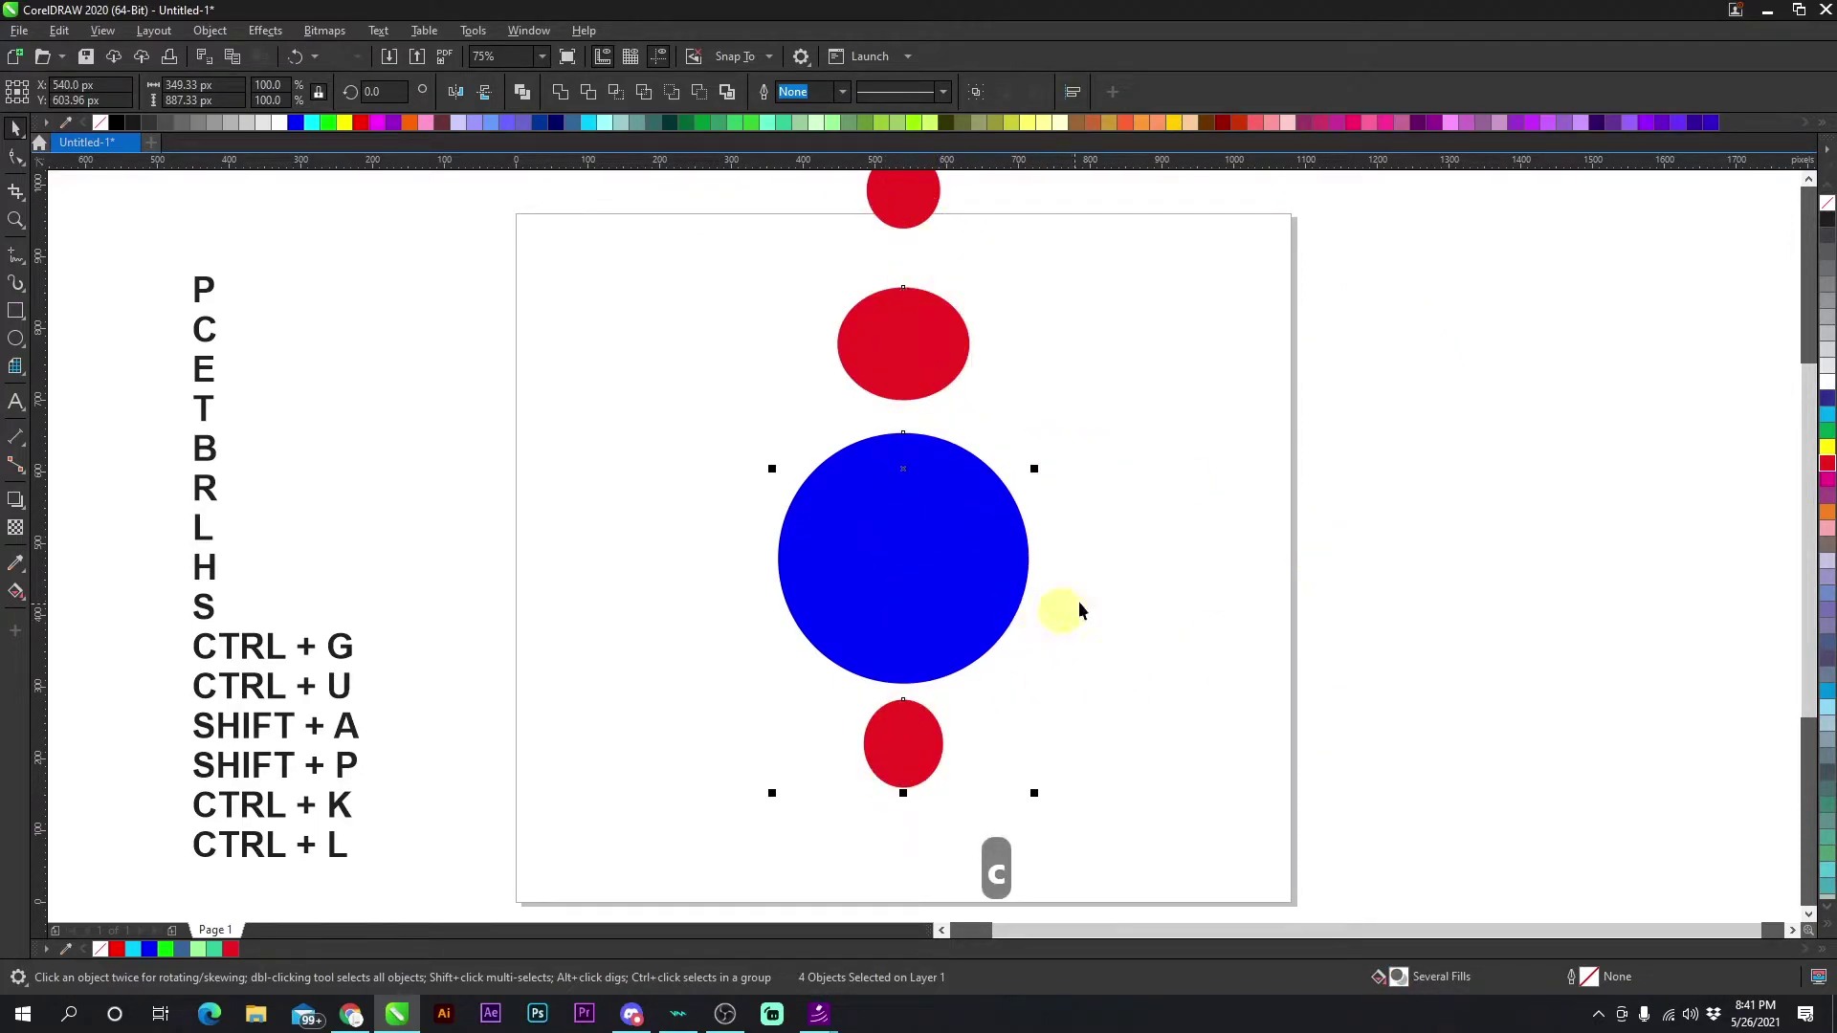
Spread the three red ellipses out to the right of the blue circle at staggered heights.
{"action": "left_click", "coordinate": [1014, 746]}
{"action": "left_click_drag", "start_coordinate": [902, 746], "coordinate": [1205, 724]}
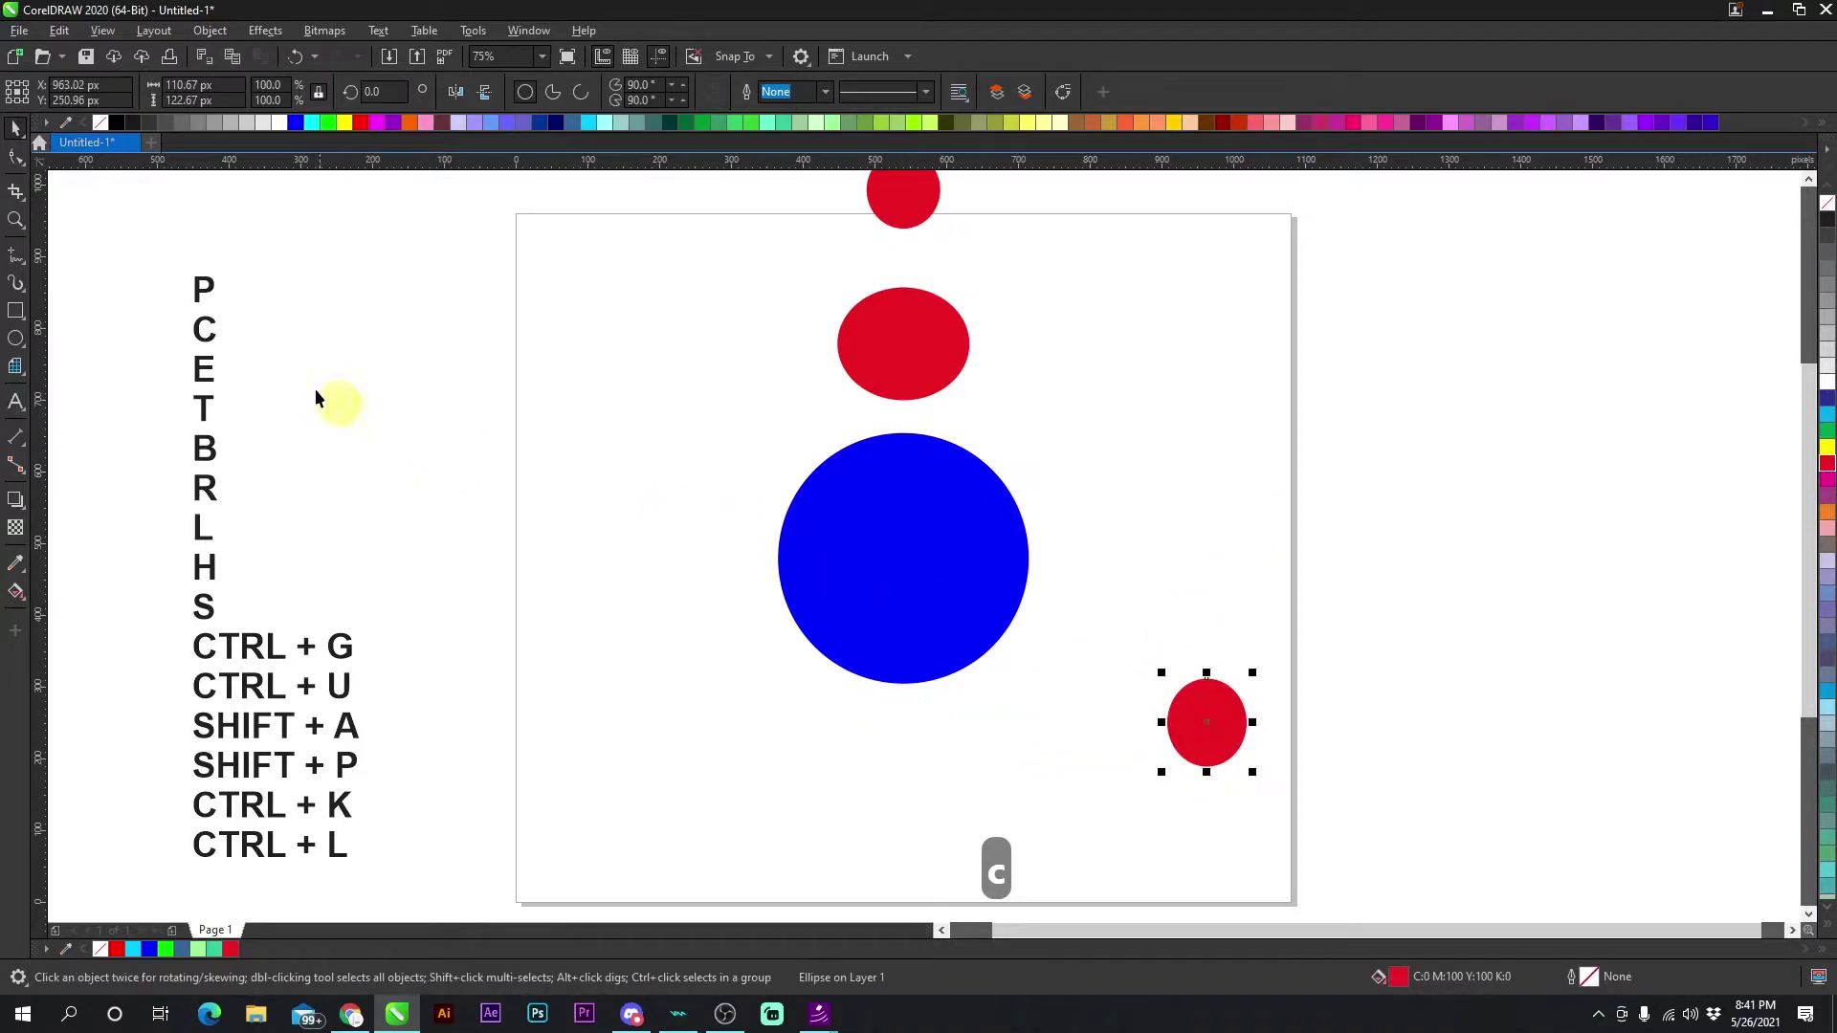
{"action": "left_click", "coordinate": [896, 358]}
{"action": "left_click_drag", "start_coordinate": [896, 358], "coordinate": [1344, 503]}
{"action": "left_click_drag", "start_coordinate": [1222, 698], "coordinate": [1201, 647]}
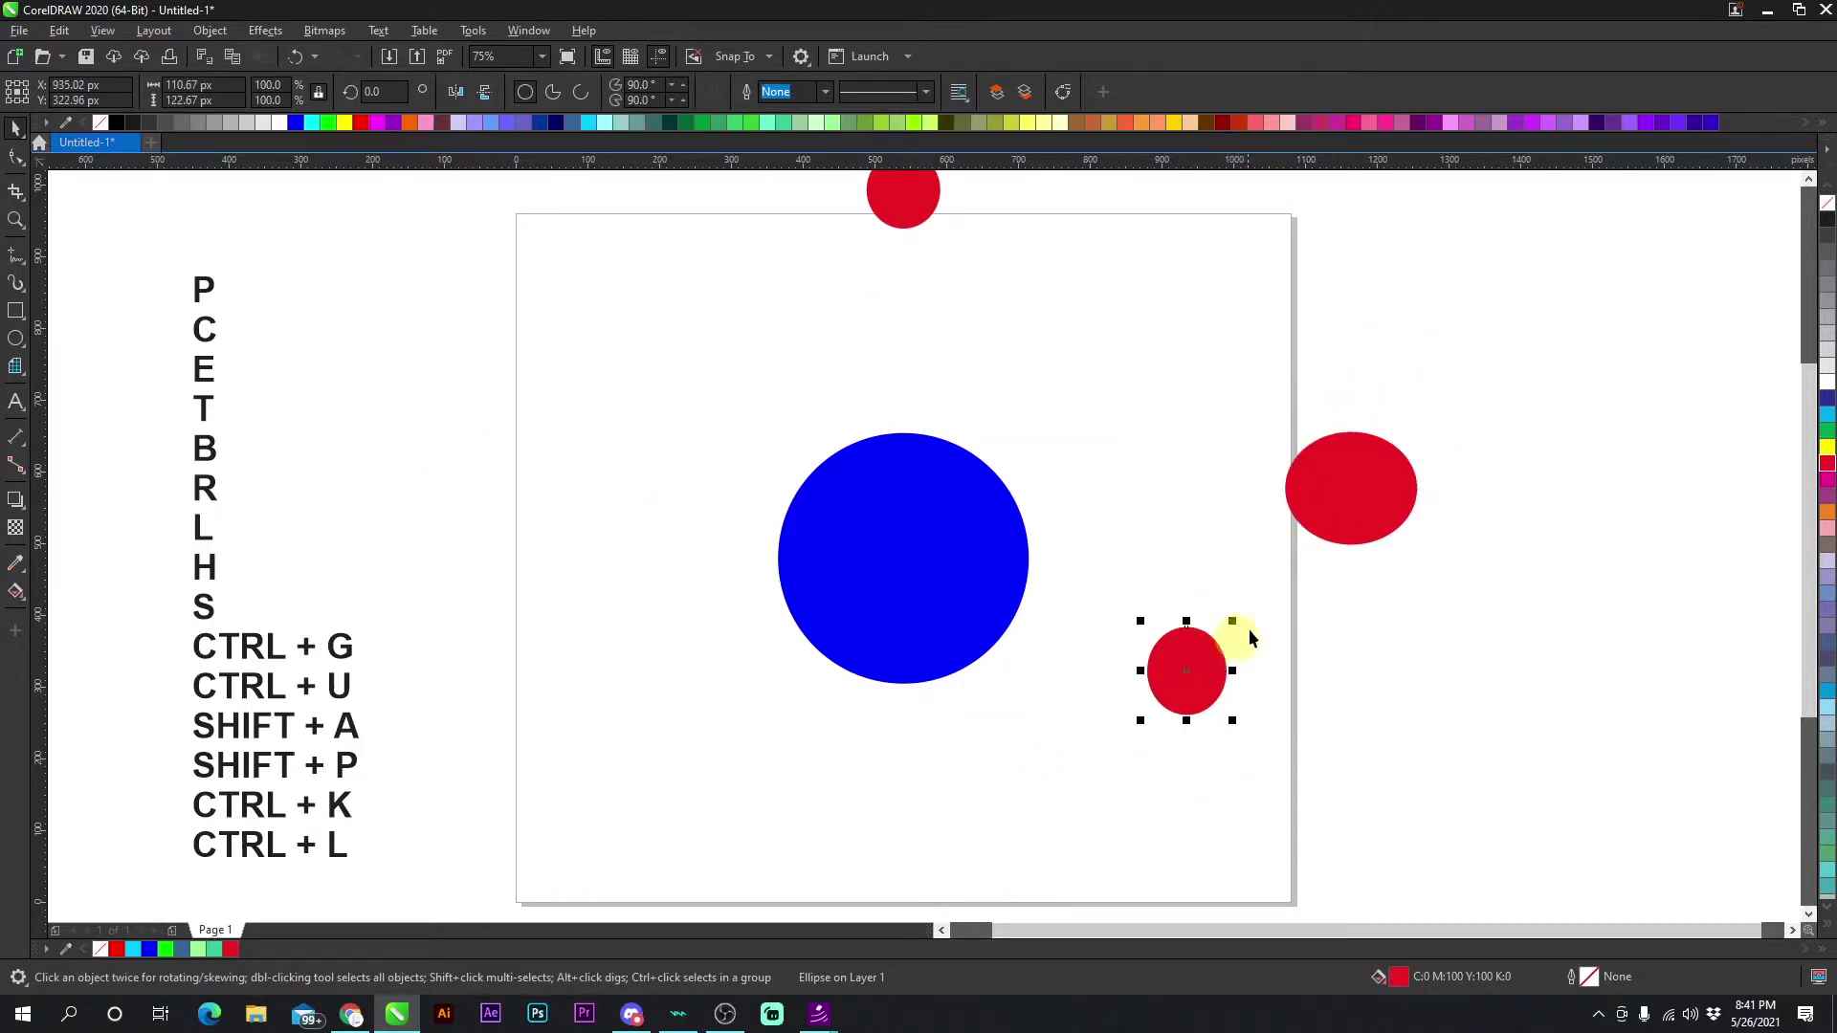
{"action": "left_click_drag", "start_coordinate": [1355, 498], "coordinate": [1380, 530]}
{"action": "left_click_drag", "start_coordinate": [903, 203], "coordinate": [1368, 322]}
{"action": "left_click_drag", "start_coordinate": [1195, 651], "coordinate": [1198, 677]}
{"action": "left_click", "coordinate": [1353, 545], "text": "shift"}
{"action": "left_click", "coordinate": [1366, 299], "text": "shift"}
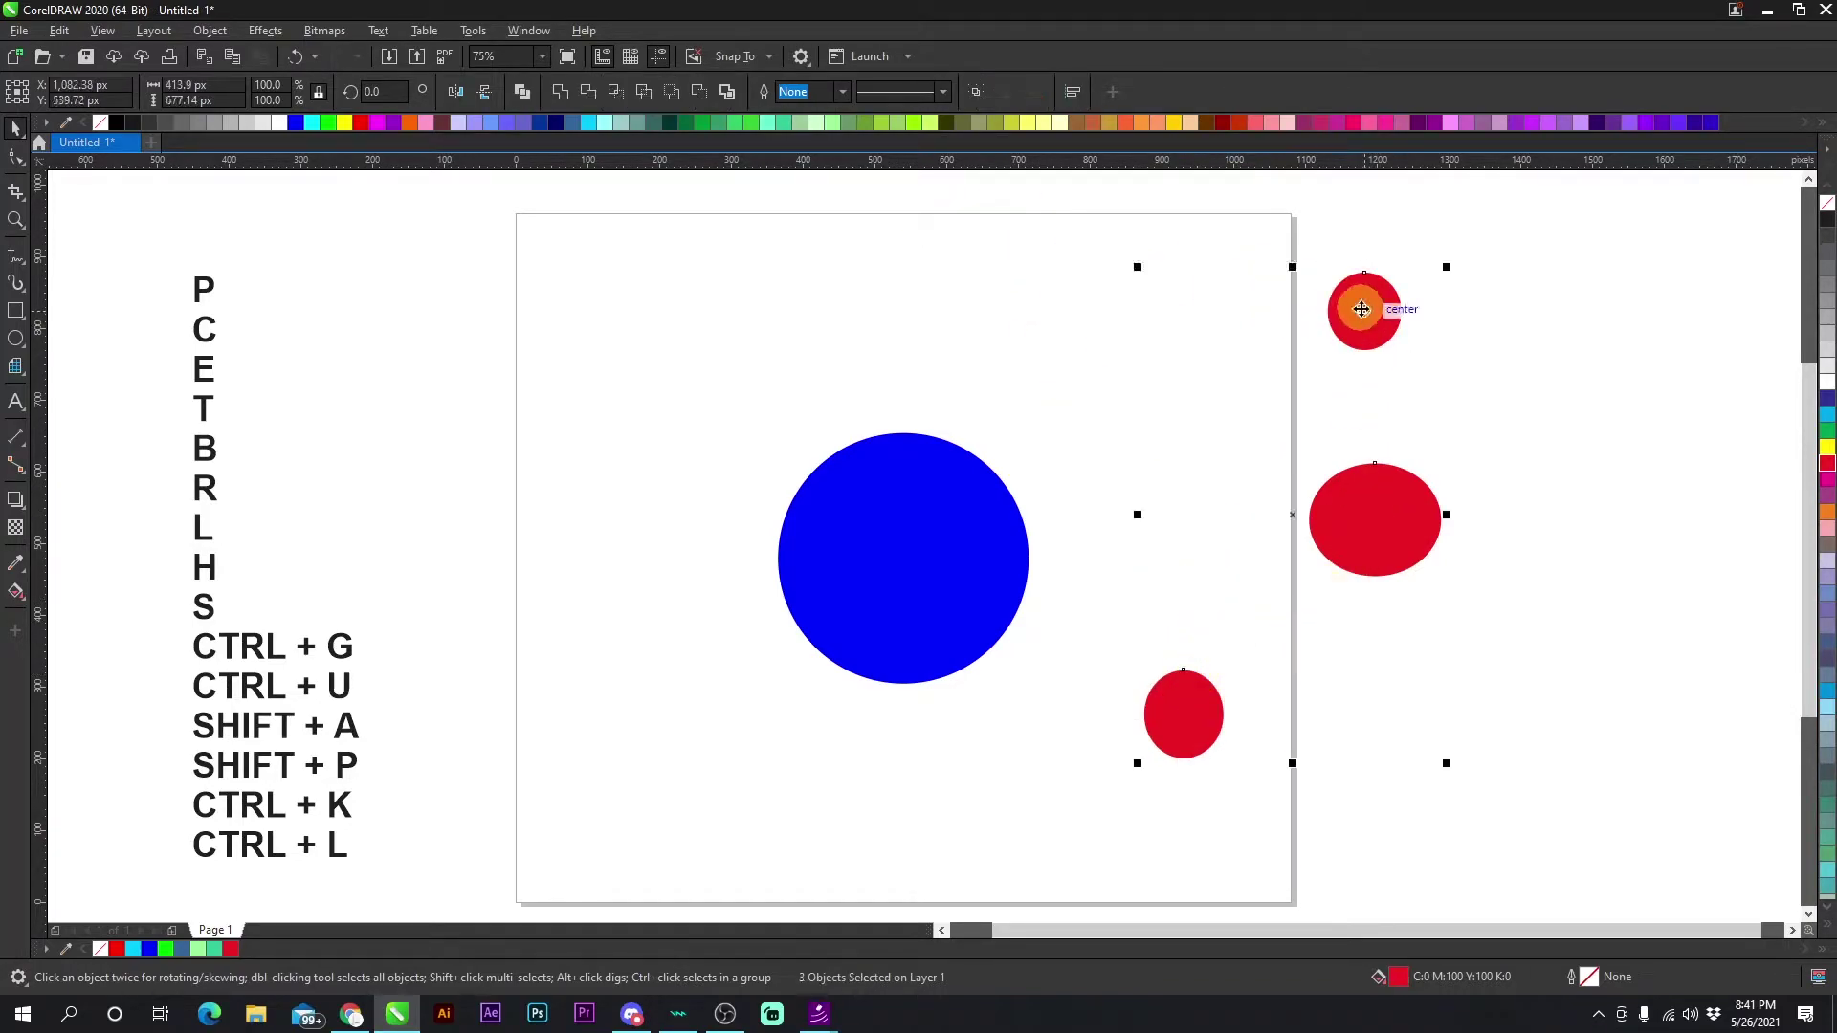
{"action": "left_click_drag", "start_coordinate": [1364, 311], "coordinate": [1582, 311]}
Align the three red ellipses with the blue circle on its horizontal center axis.
{"action": "left_click", "coordinate": [1392, 504], "text": "shift"}
{"action": "left_click", "coordinate": [1182, 699], "text": "shift"}
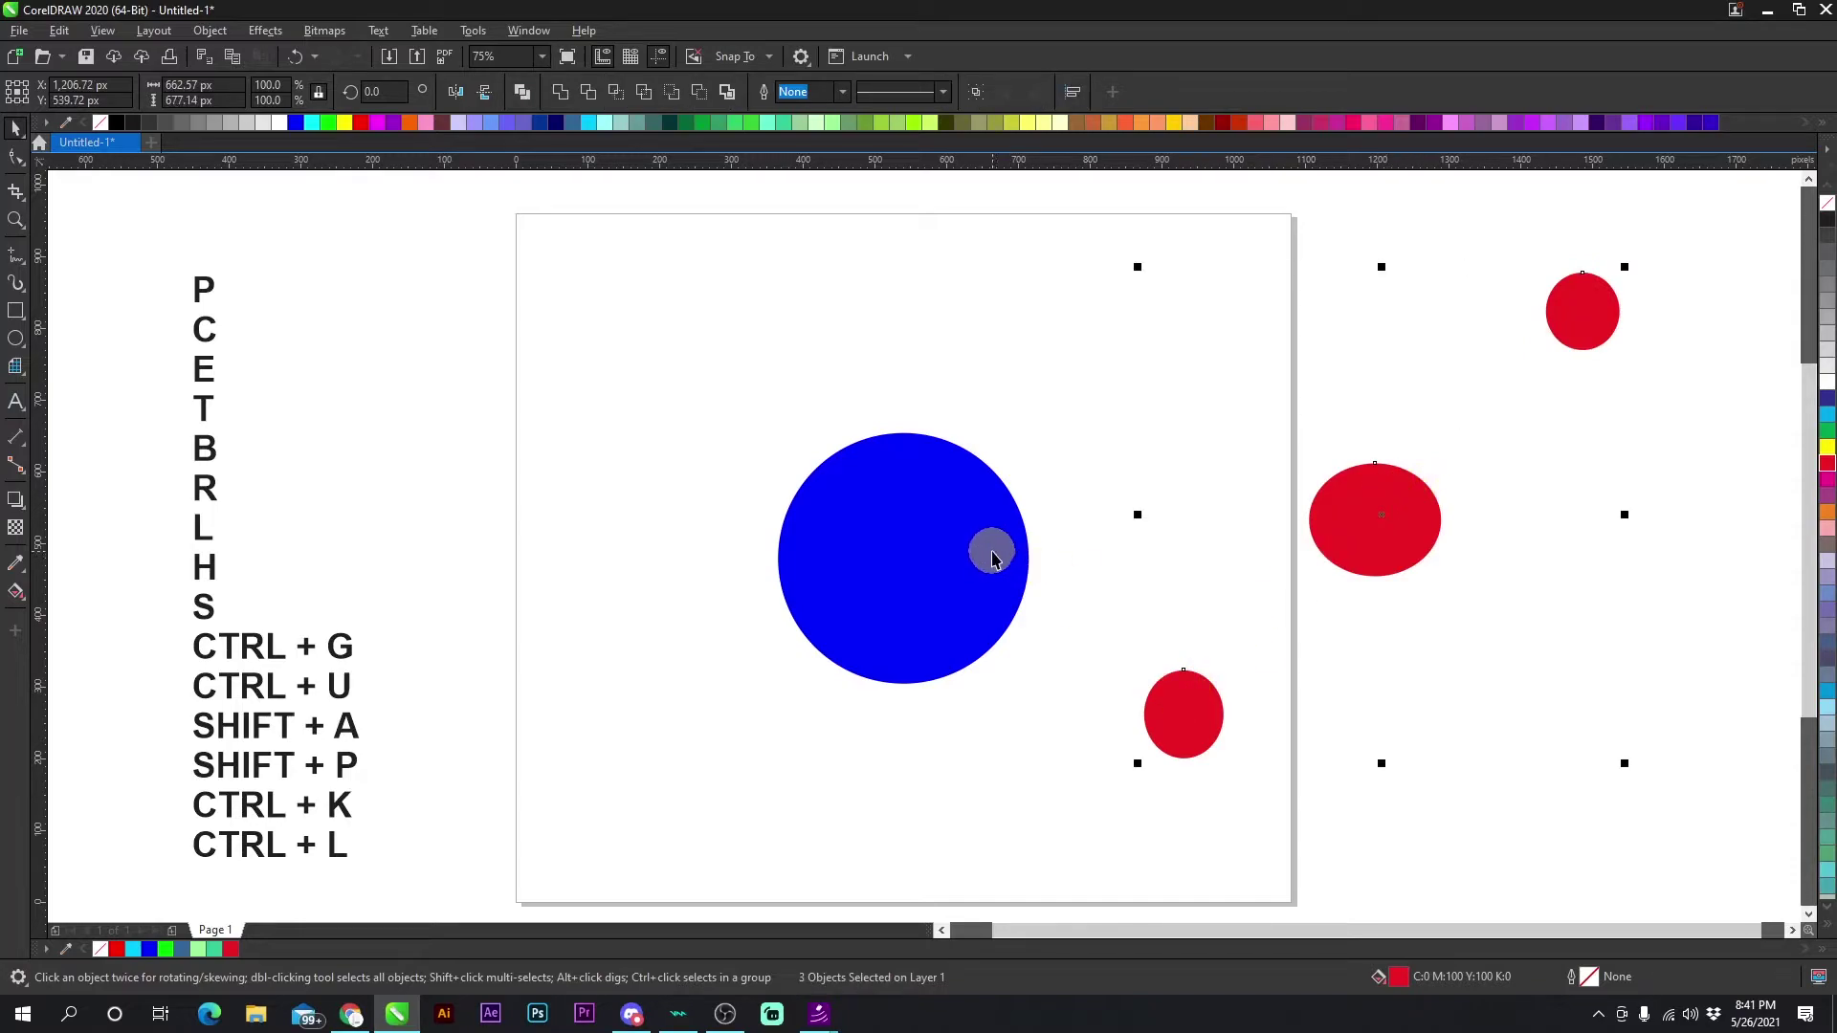
{"action": "left_click", "coordinate": [991, 558], "text": "shift"}
{"action": "key", "text": "e"}
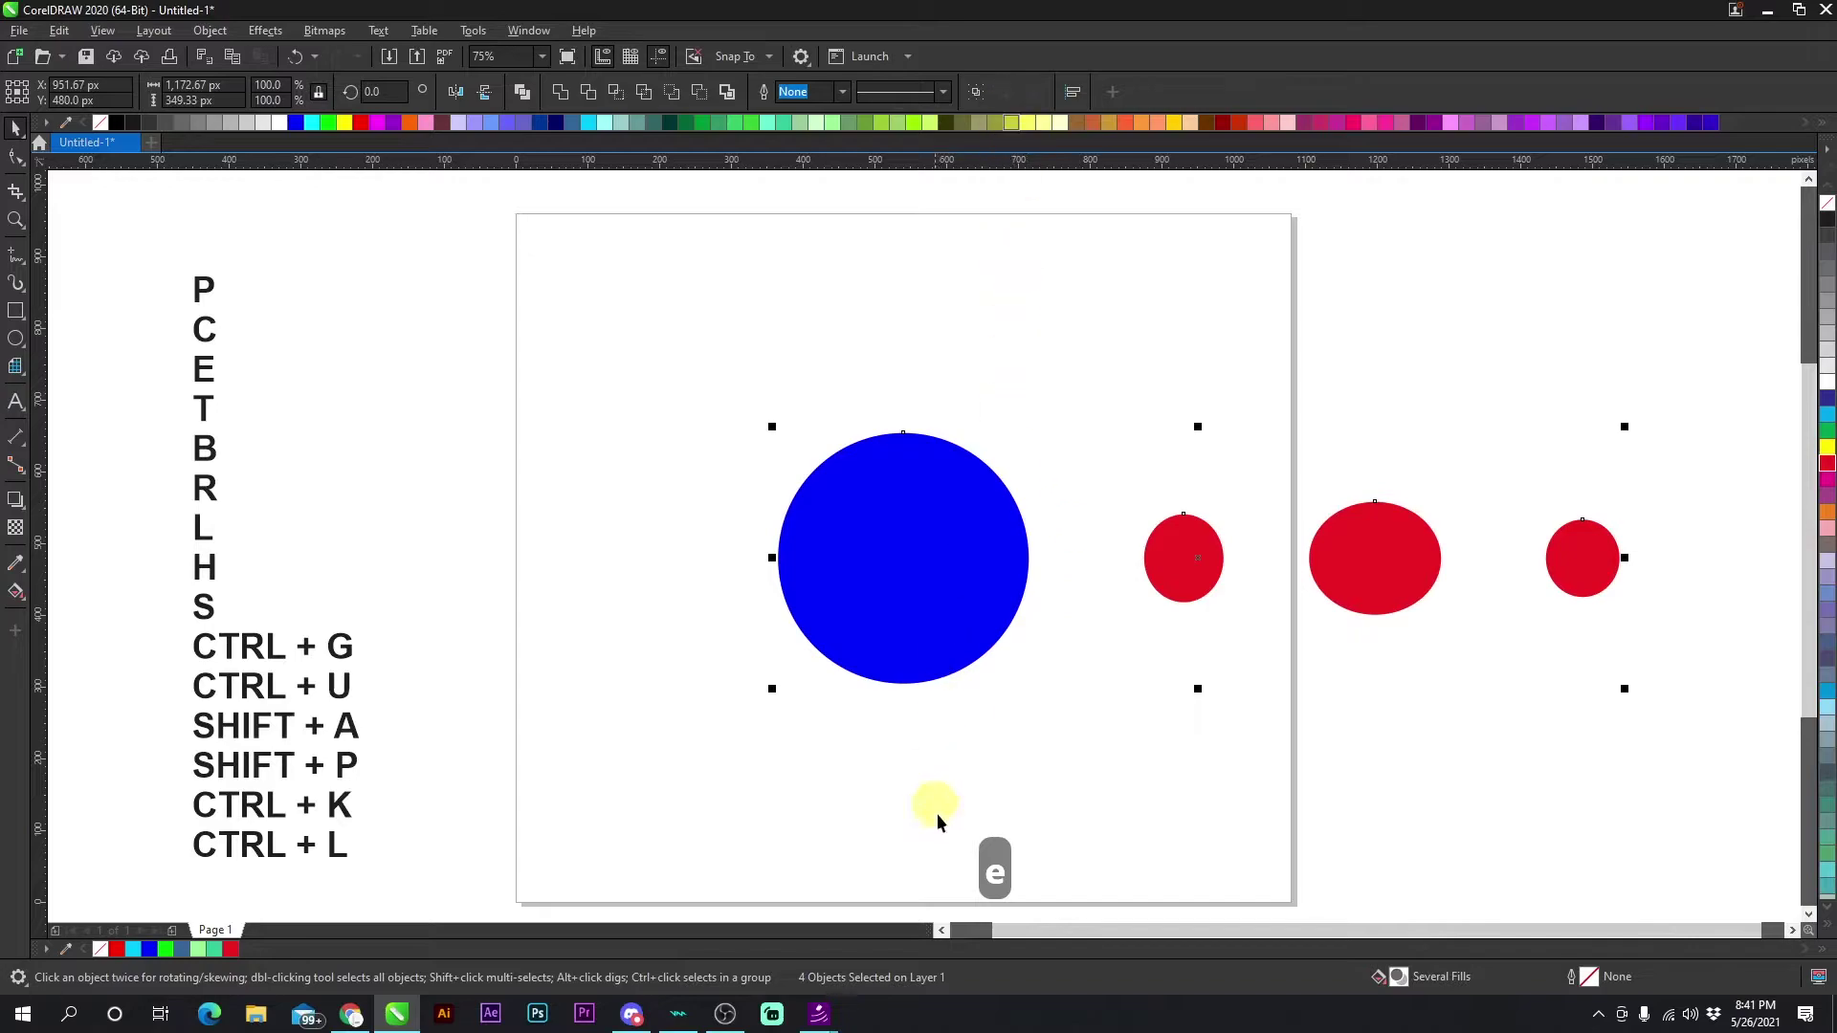
Fill the two small outer ellipses with green (C100 M0 Y100 K0), leaving out the larger middle one.
{"action": "left_click", "coordinate": [1369, 541]}
{"action": "left_click", "coordinate": [1189, 558]}
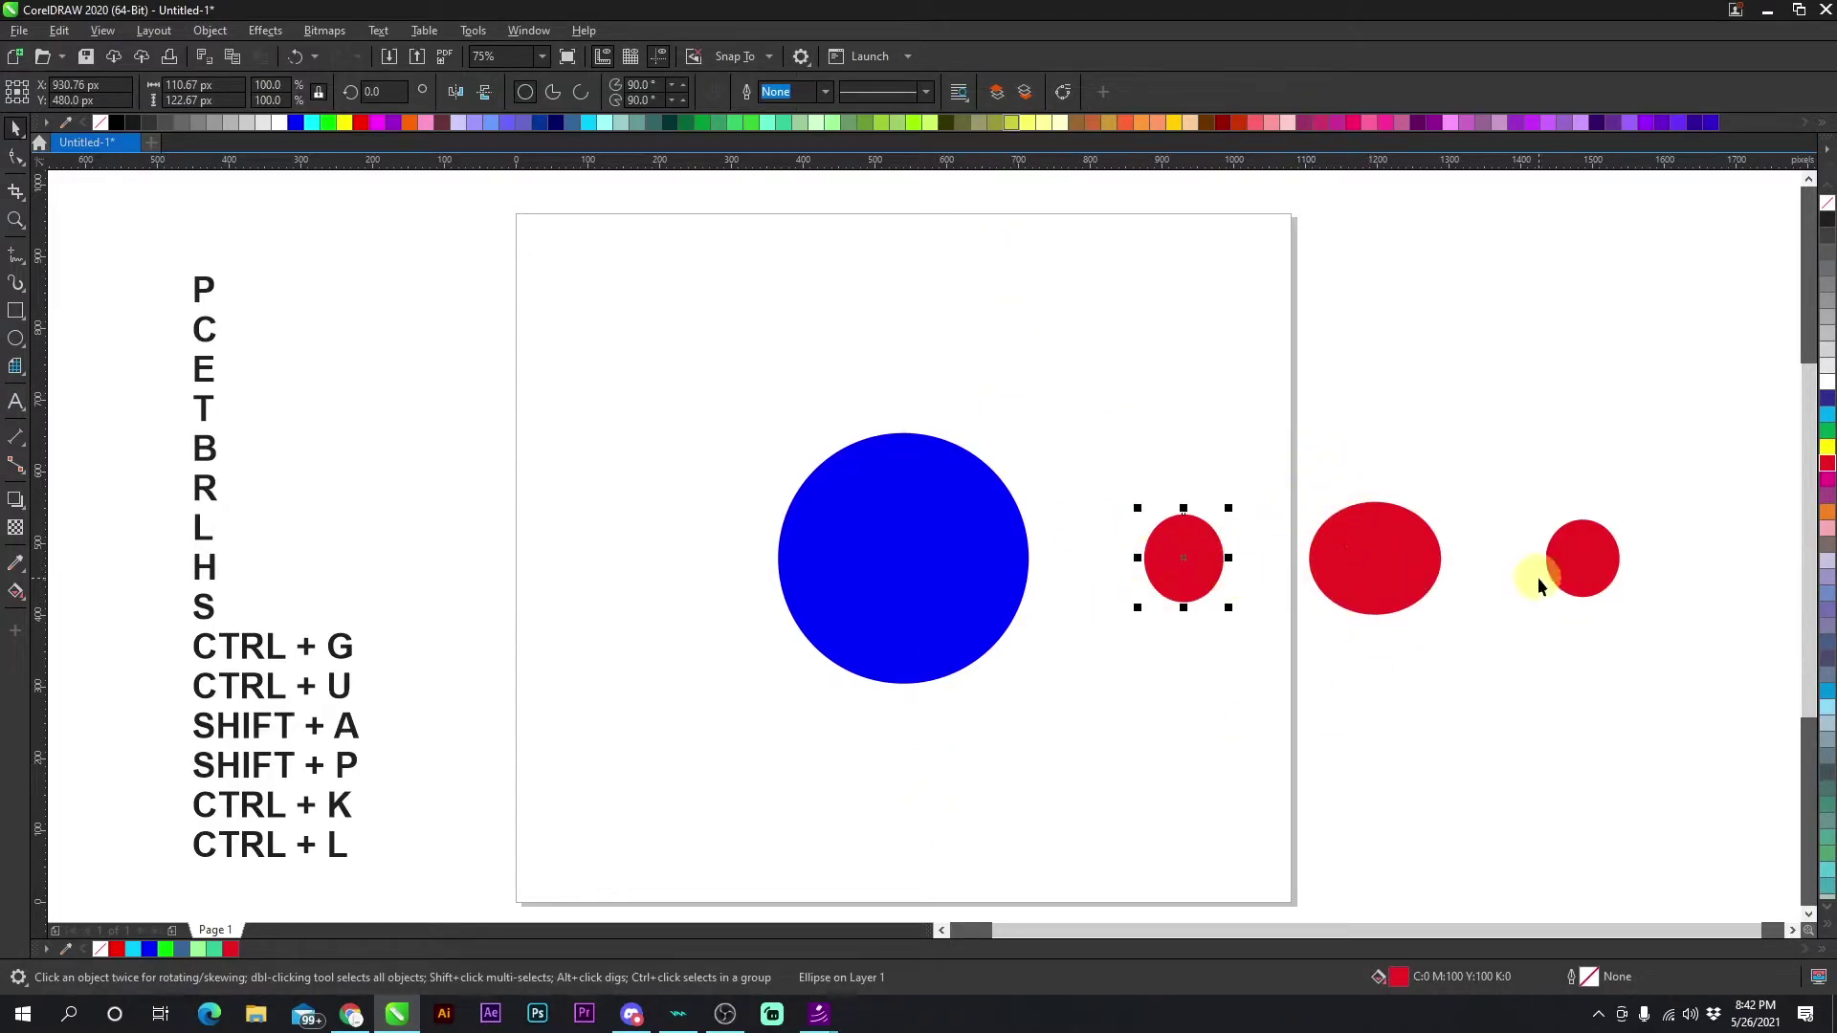
{"action": "left_click", "coordinate": [1592, 557], "text": "shift"}
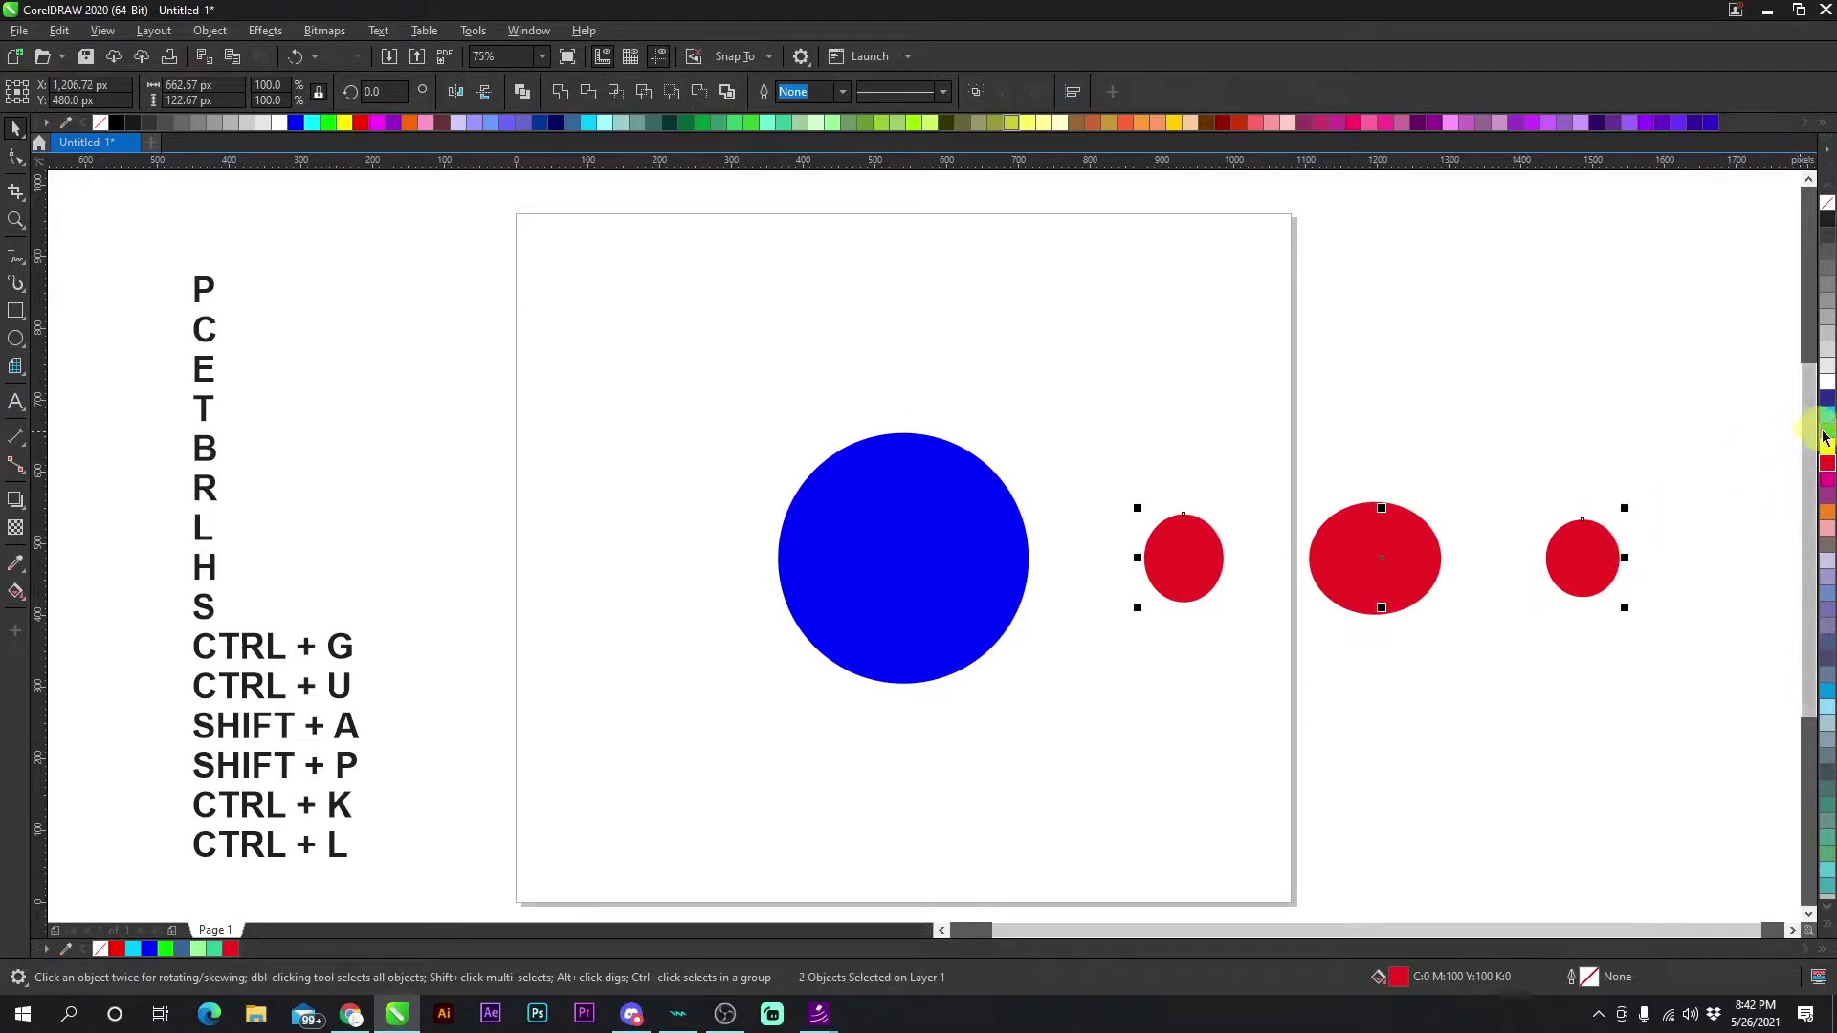
{"action": "left_click", "coordinate": [1825, 438]}
Align the two green ellipses and the blue circle to the vertical center axis of the red ellipse.
{"action": "left_click", "coordinate": [1587, 568]}
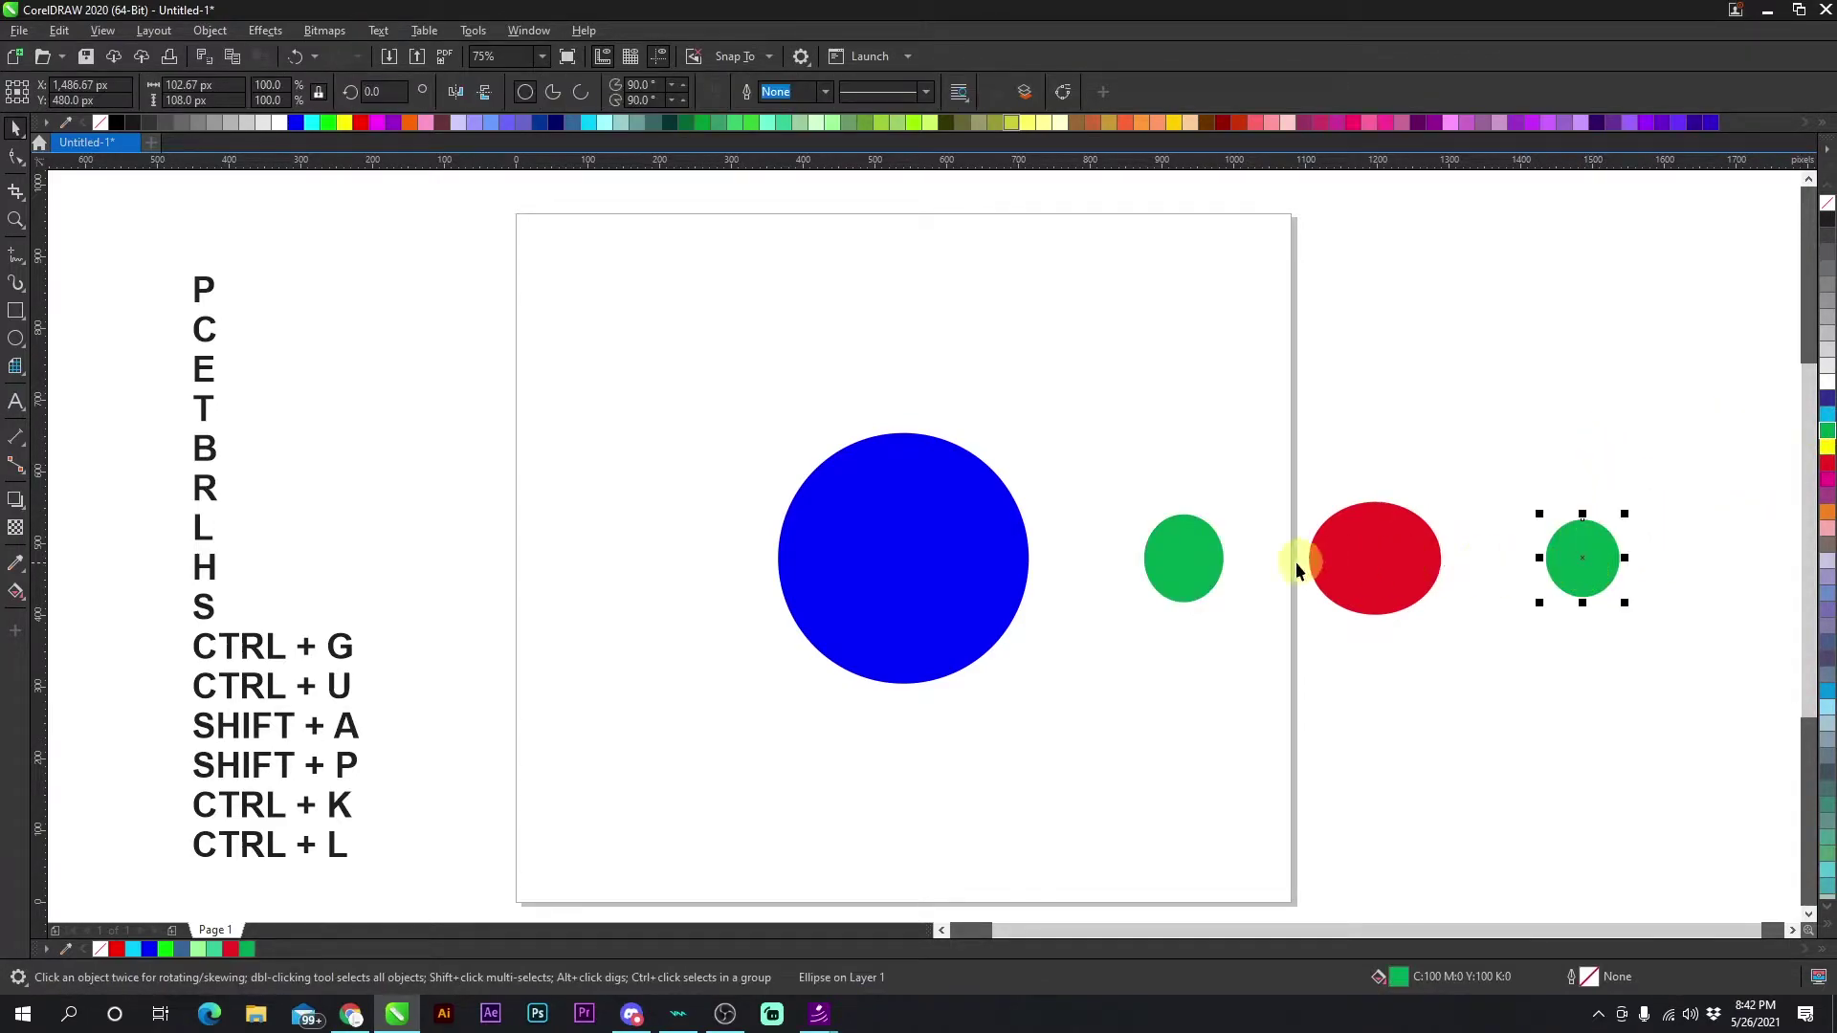
{"action": "left_click", "coordinate": [1198, 559], "text": "shift"}
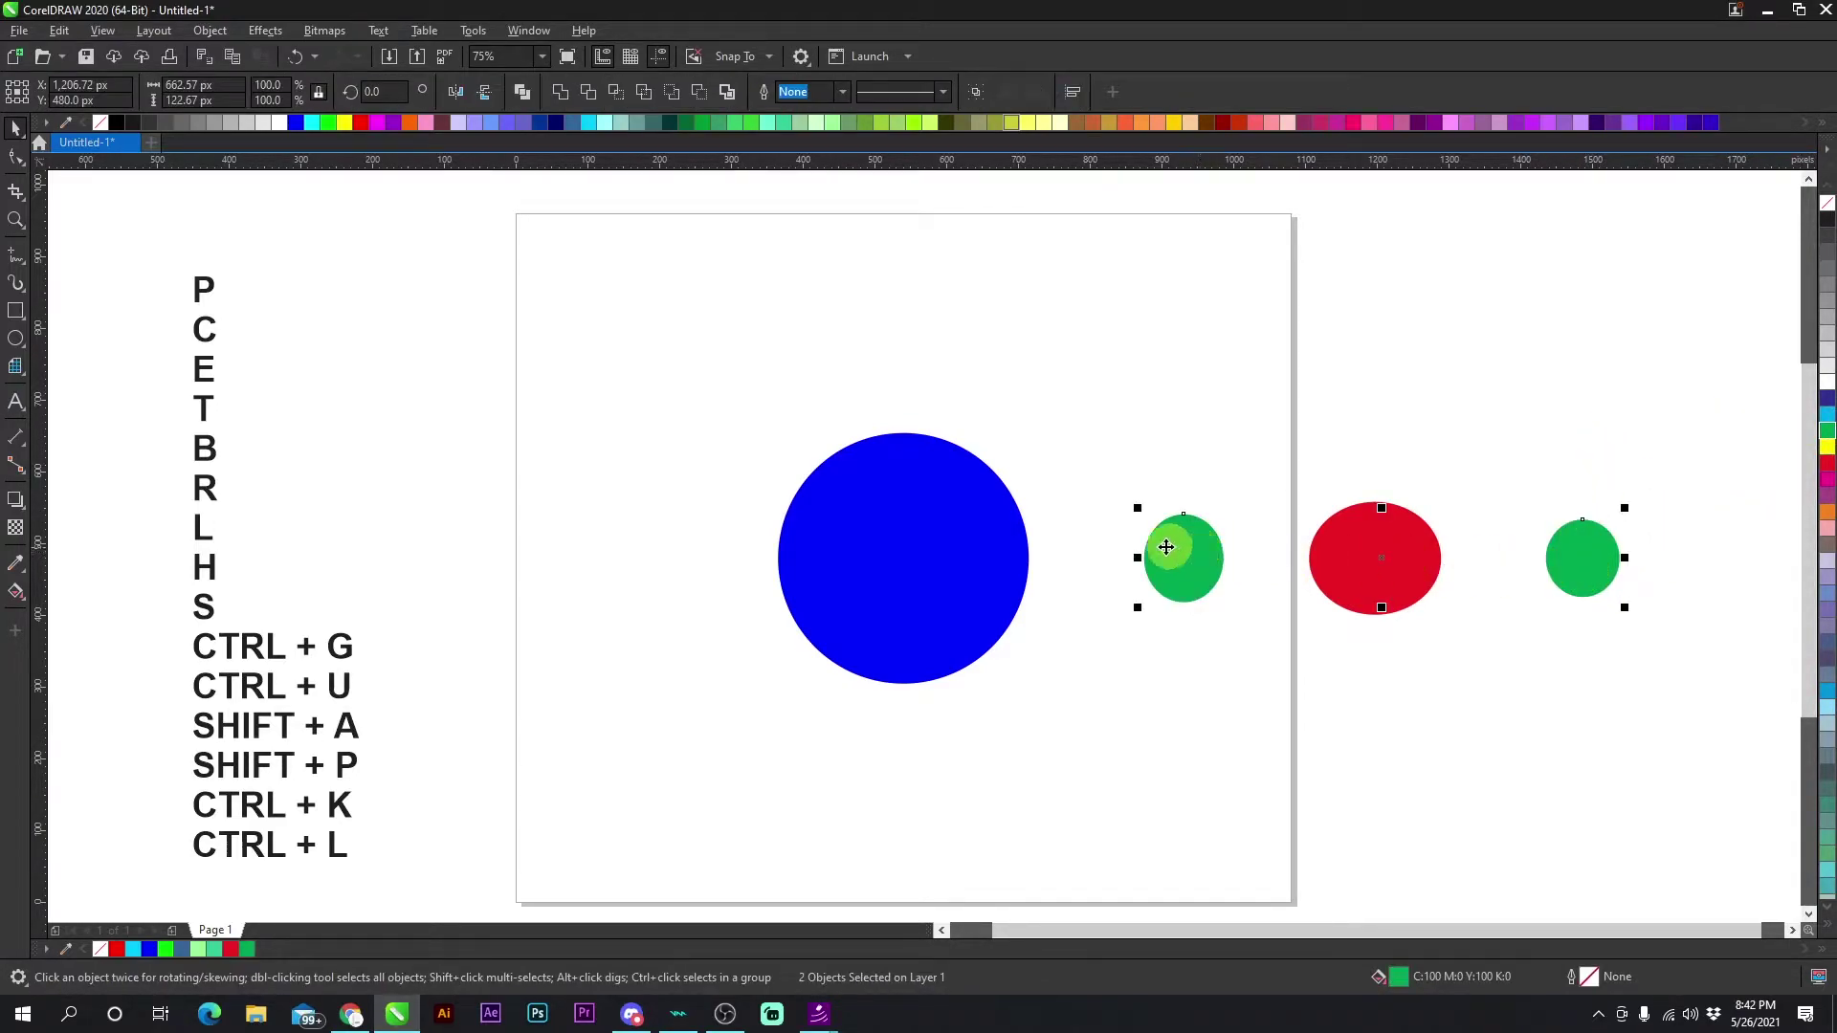
{"action": "left_click", "coordinate": [947, 519], "text": "shift"}
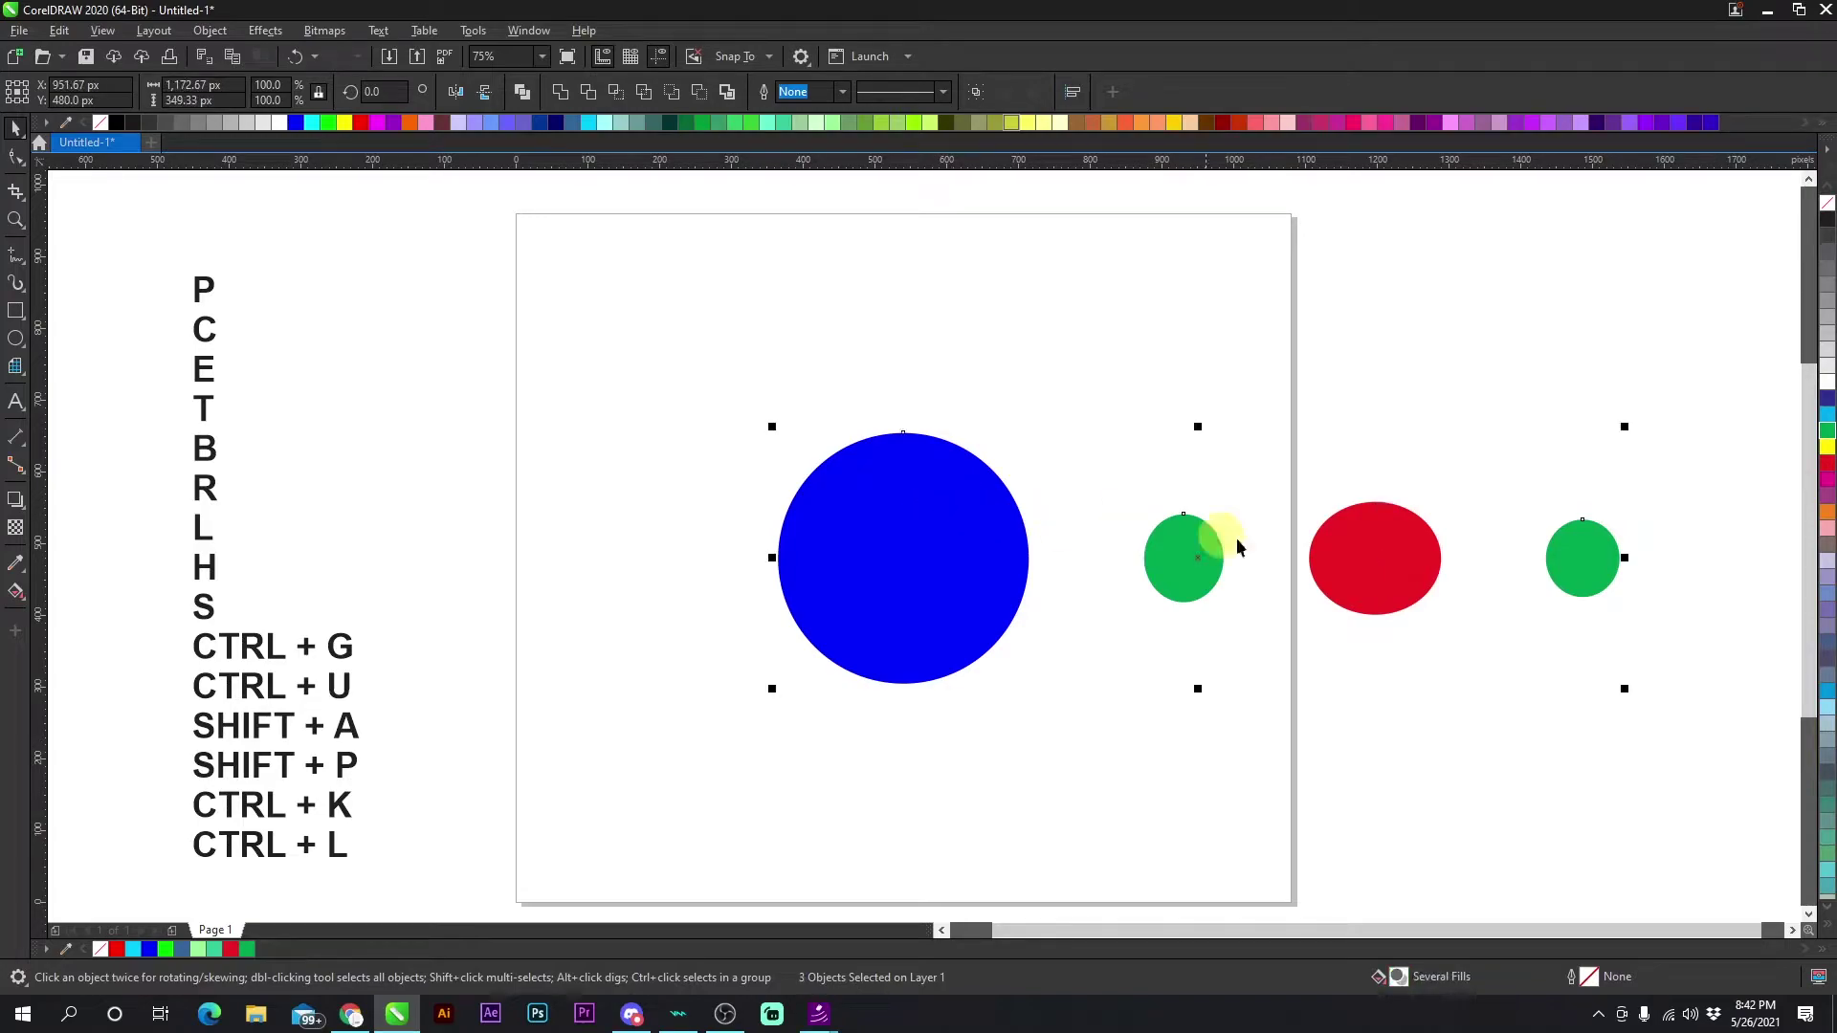
{"action": "left_click", "coordinate": [1379, 508], "text": "shift"}
{"action": "key", "text": "c"}
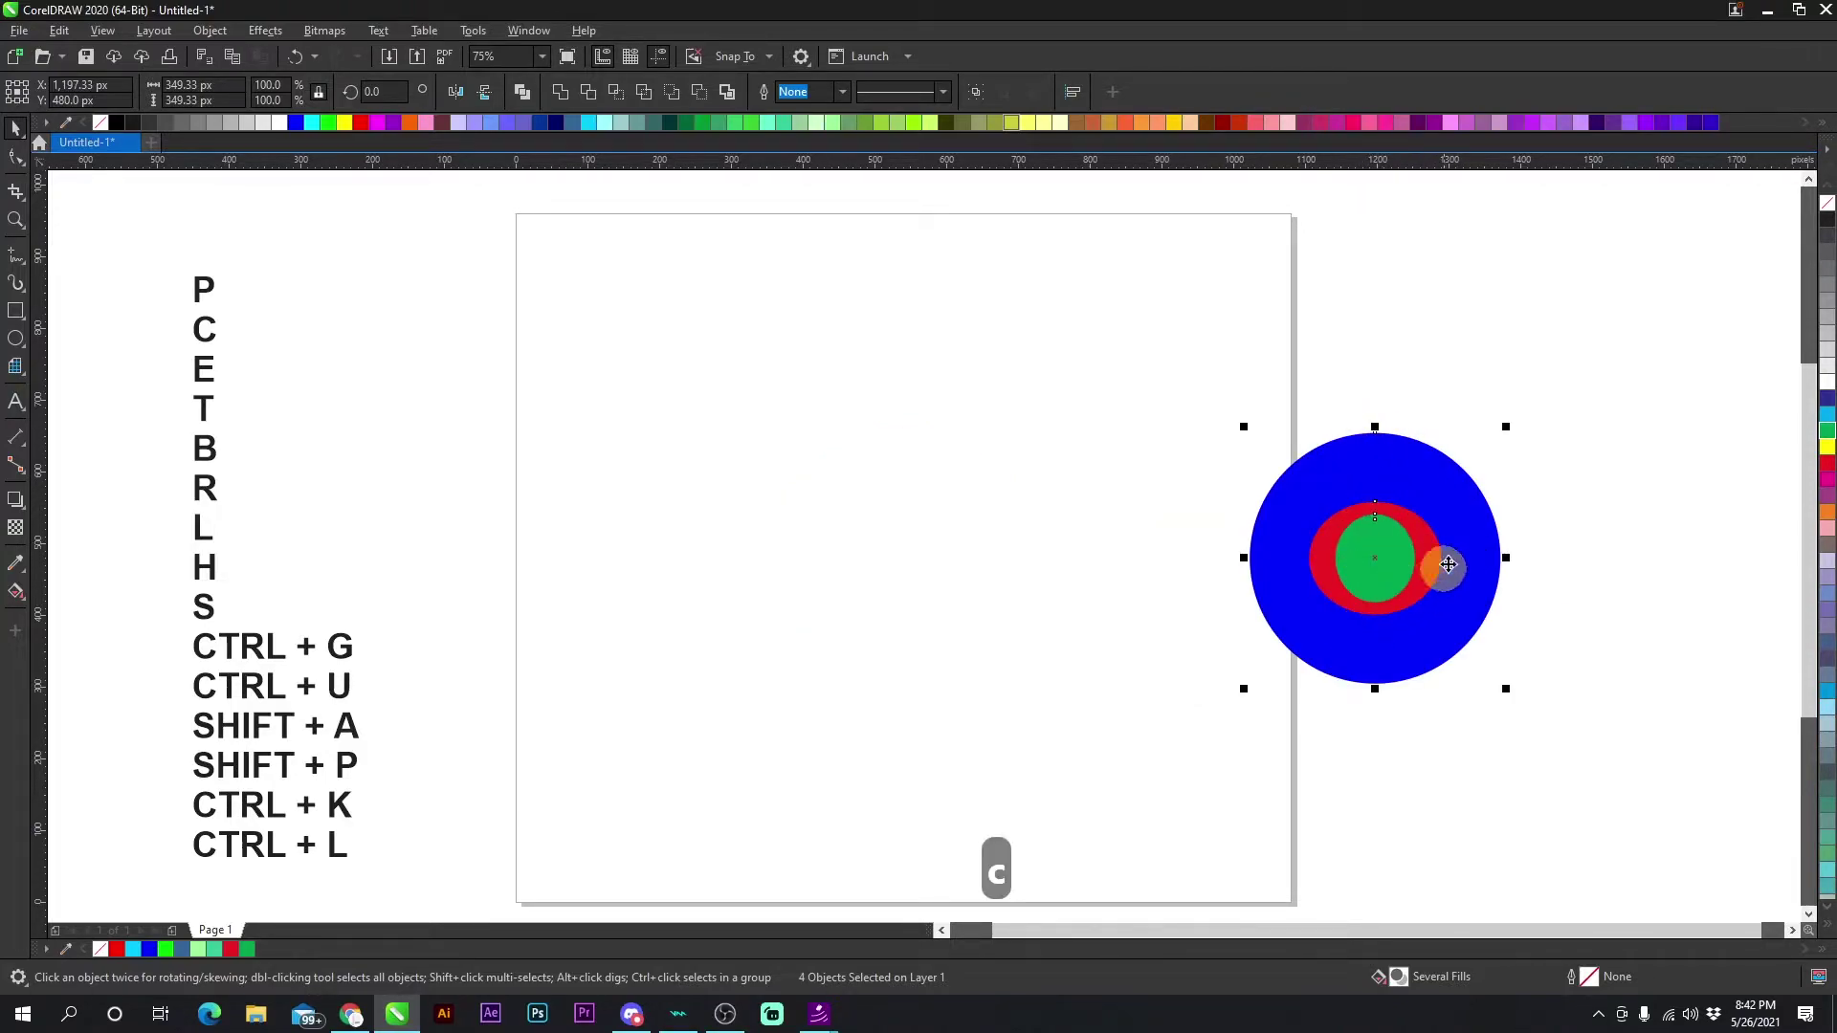
Spread the blue circle, red ellipse and two green ellipses apart at staggered heights, with the blue circle leftmost on the page.
{"action": "left_click", "coordinate": [1481, 423]}
{"action": "left_click_drag", "start_coordinate": [1444, 480], "coordinate": [872, 399]}
{"action": "left_click_drag", "start_coordinate": [1374, 556], "coordinate": [1198, 467]}
{"action": "left_click_drag", "start_coordinate": [1239, 346], "coordinate": [1515, 397]}
{"action": "left_click_drag", "start_coordinate": [1236, 473], "coordinate": [1305, 470]}
Align the red ellipse and both green ellipses with the top edge of the blue circle.
{"action": "left_click_drag", "start_coordinate": [1659, 676], "coordinate": [1165, 413]}
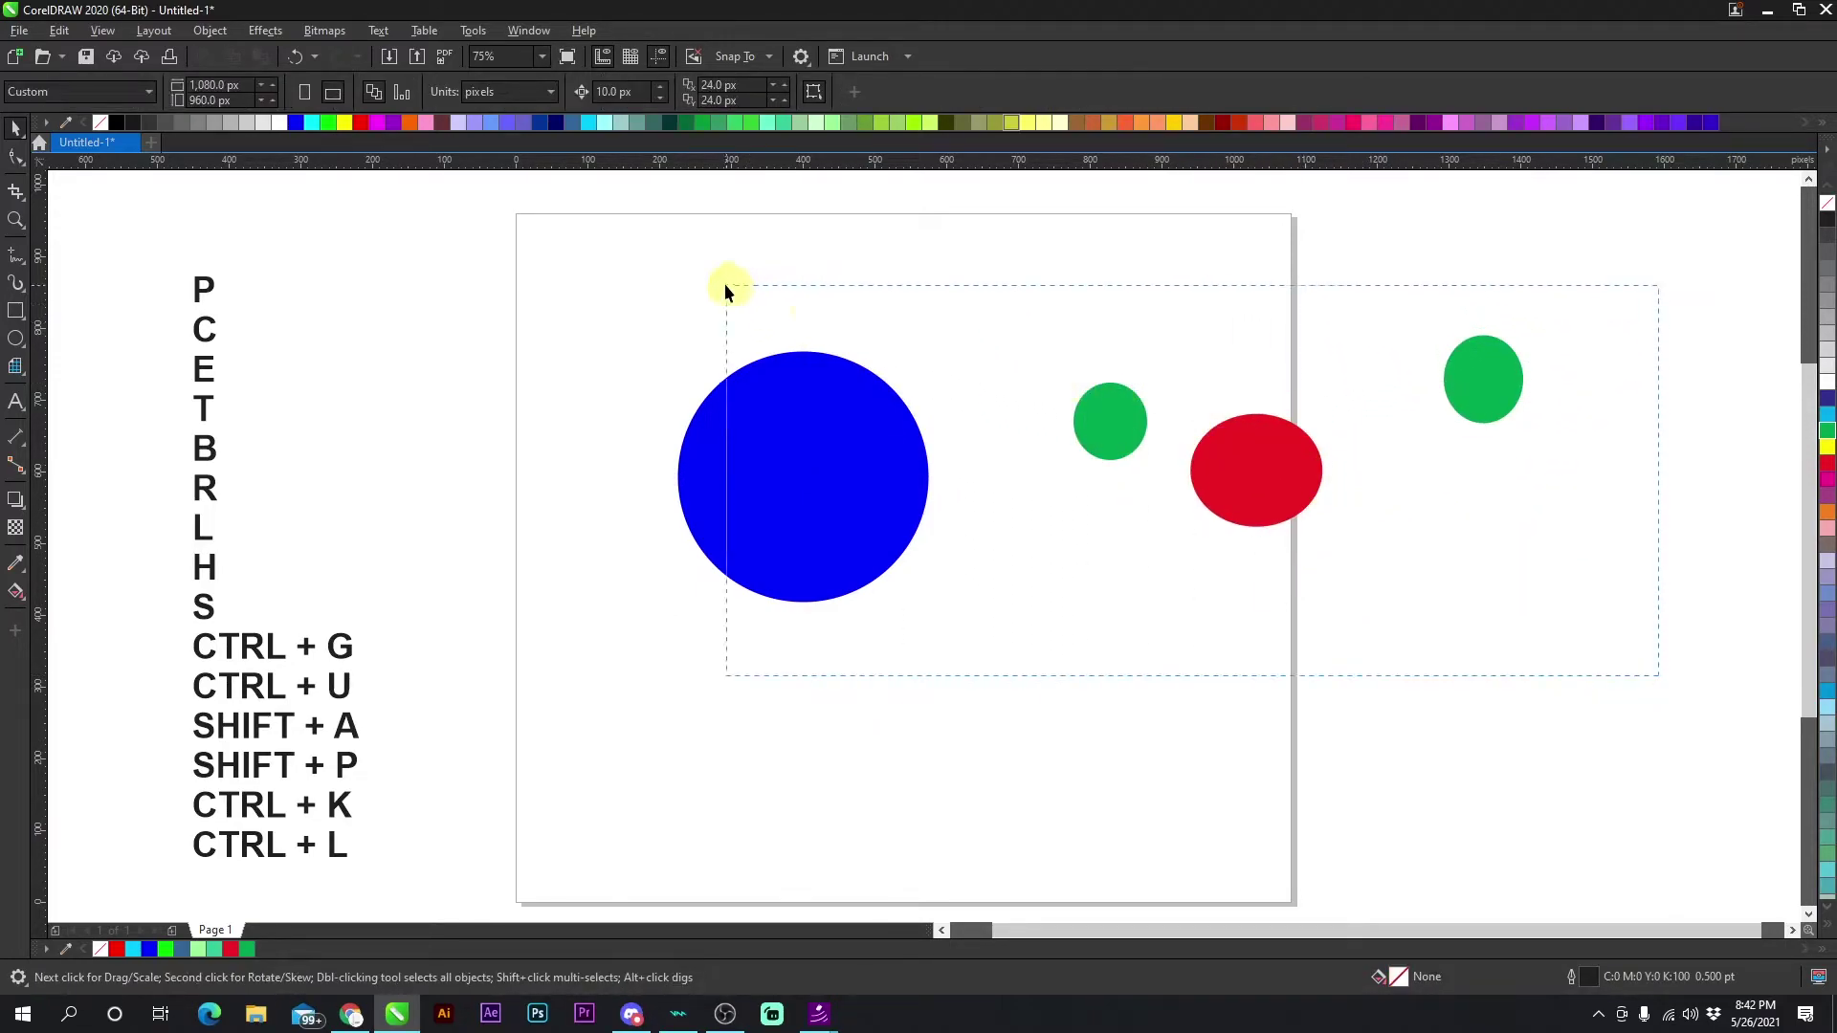
{"action": "left_click_drag", "start_coordinate": [725, 284], "coordinate": [649, 262]}
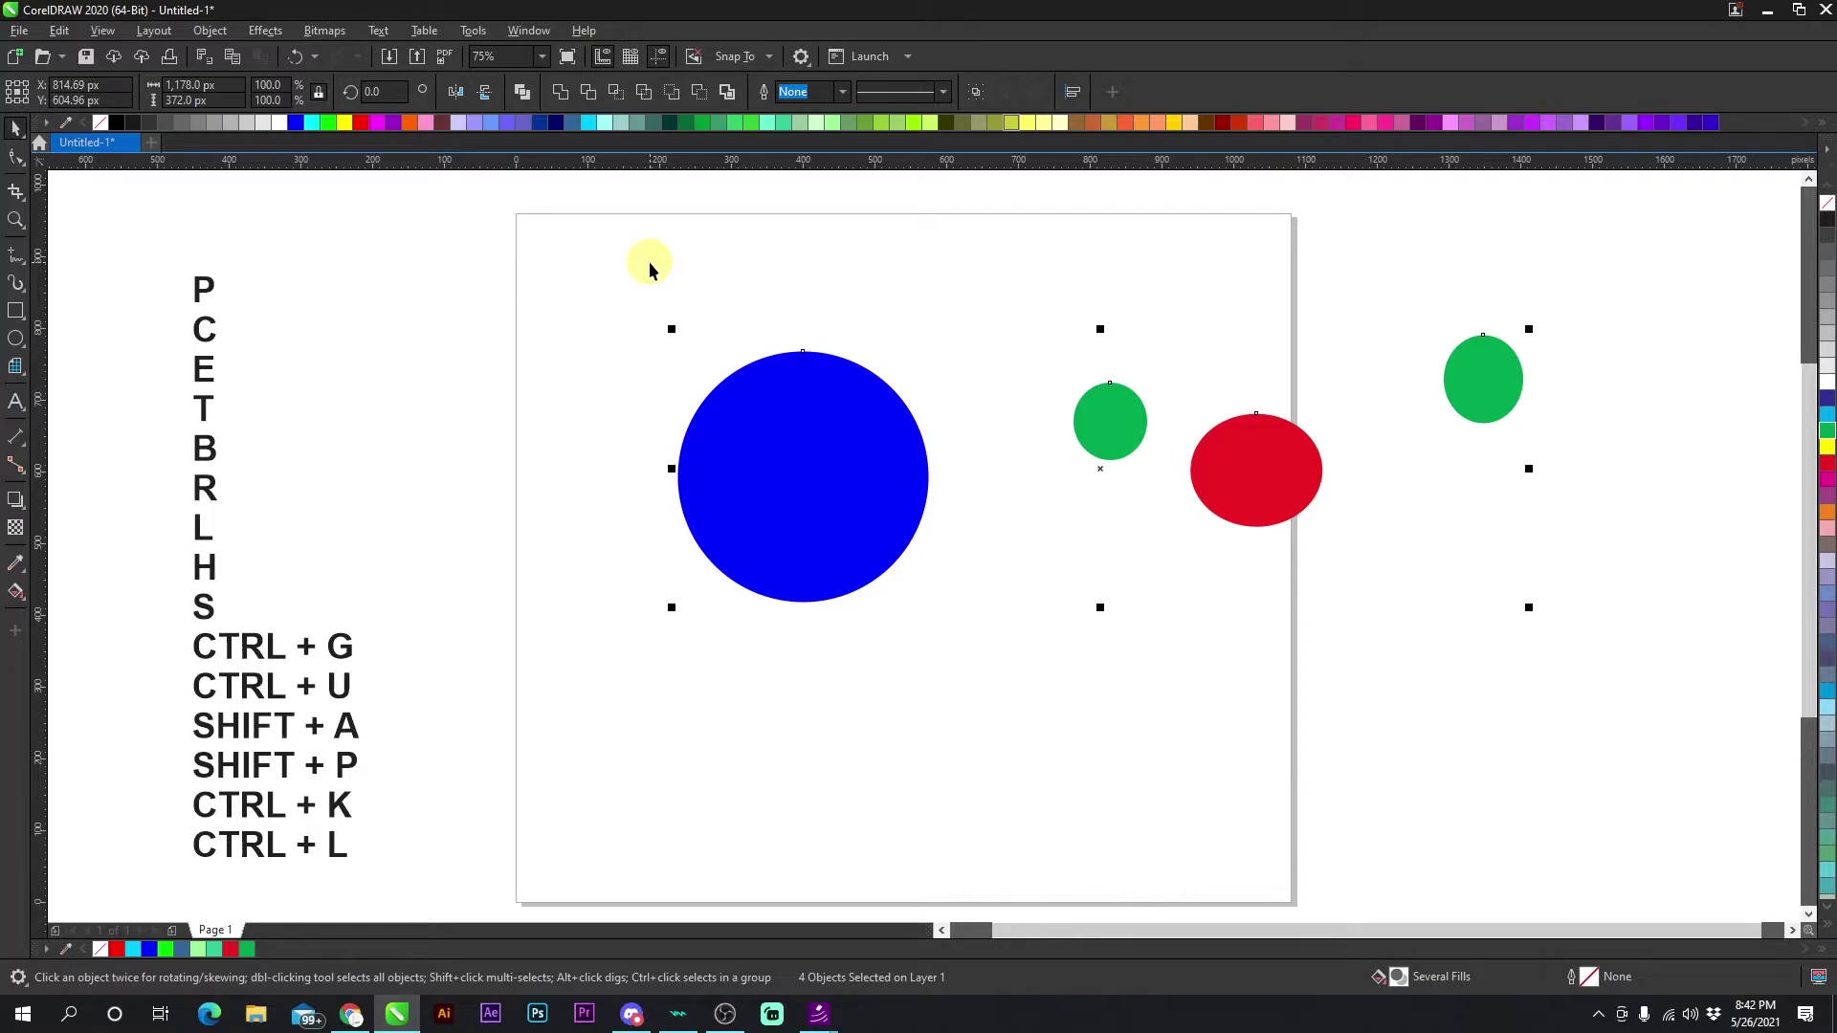
{"action": "key", "text": "t"}
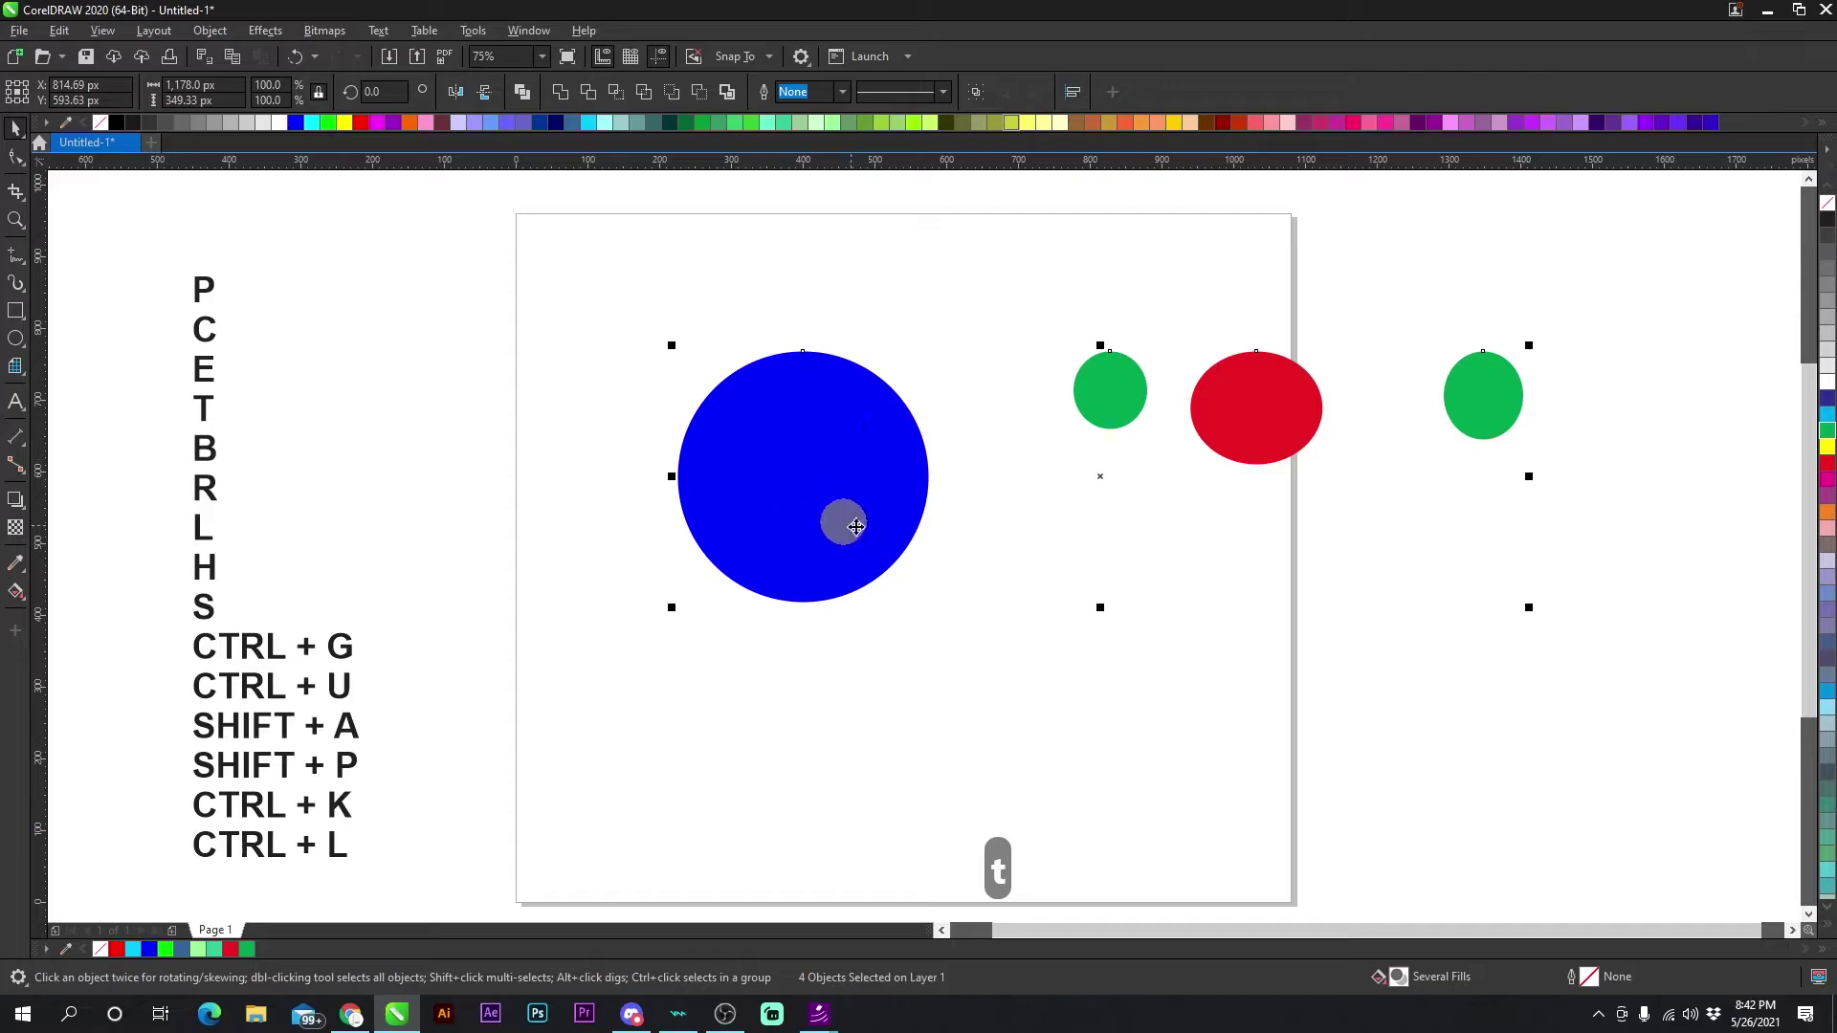
Lower the red ellipse out of the row and top-align all four shapes to the blue circle again.
{"action": "left_click_drag", "start_coordinate": [567, 247], "coordinate": [1624, 634]}
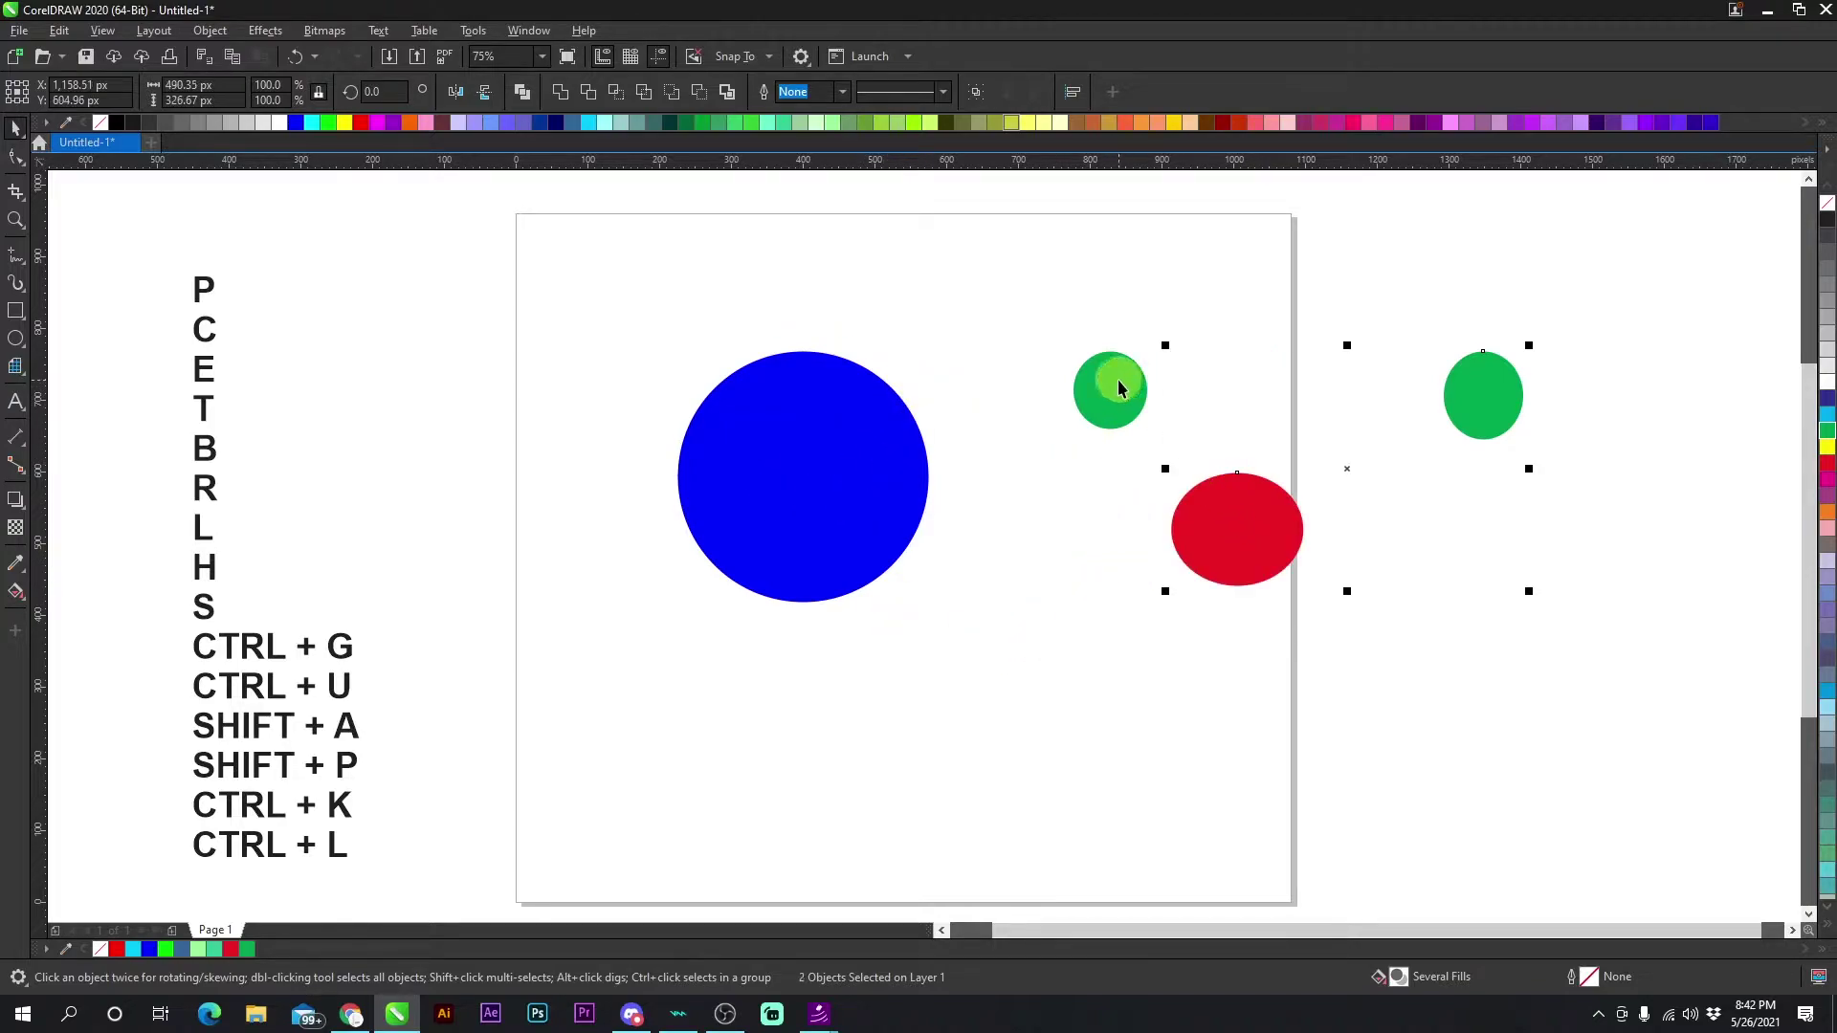
{"action": "left_click", "coordinate": [1119, 382], "text": "shift"}
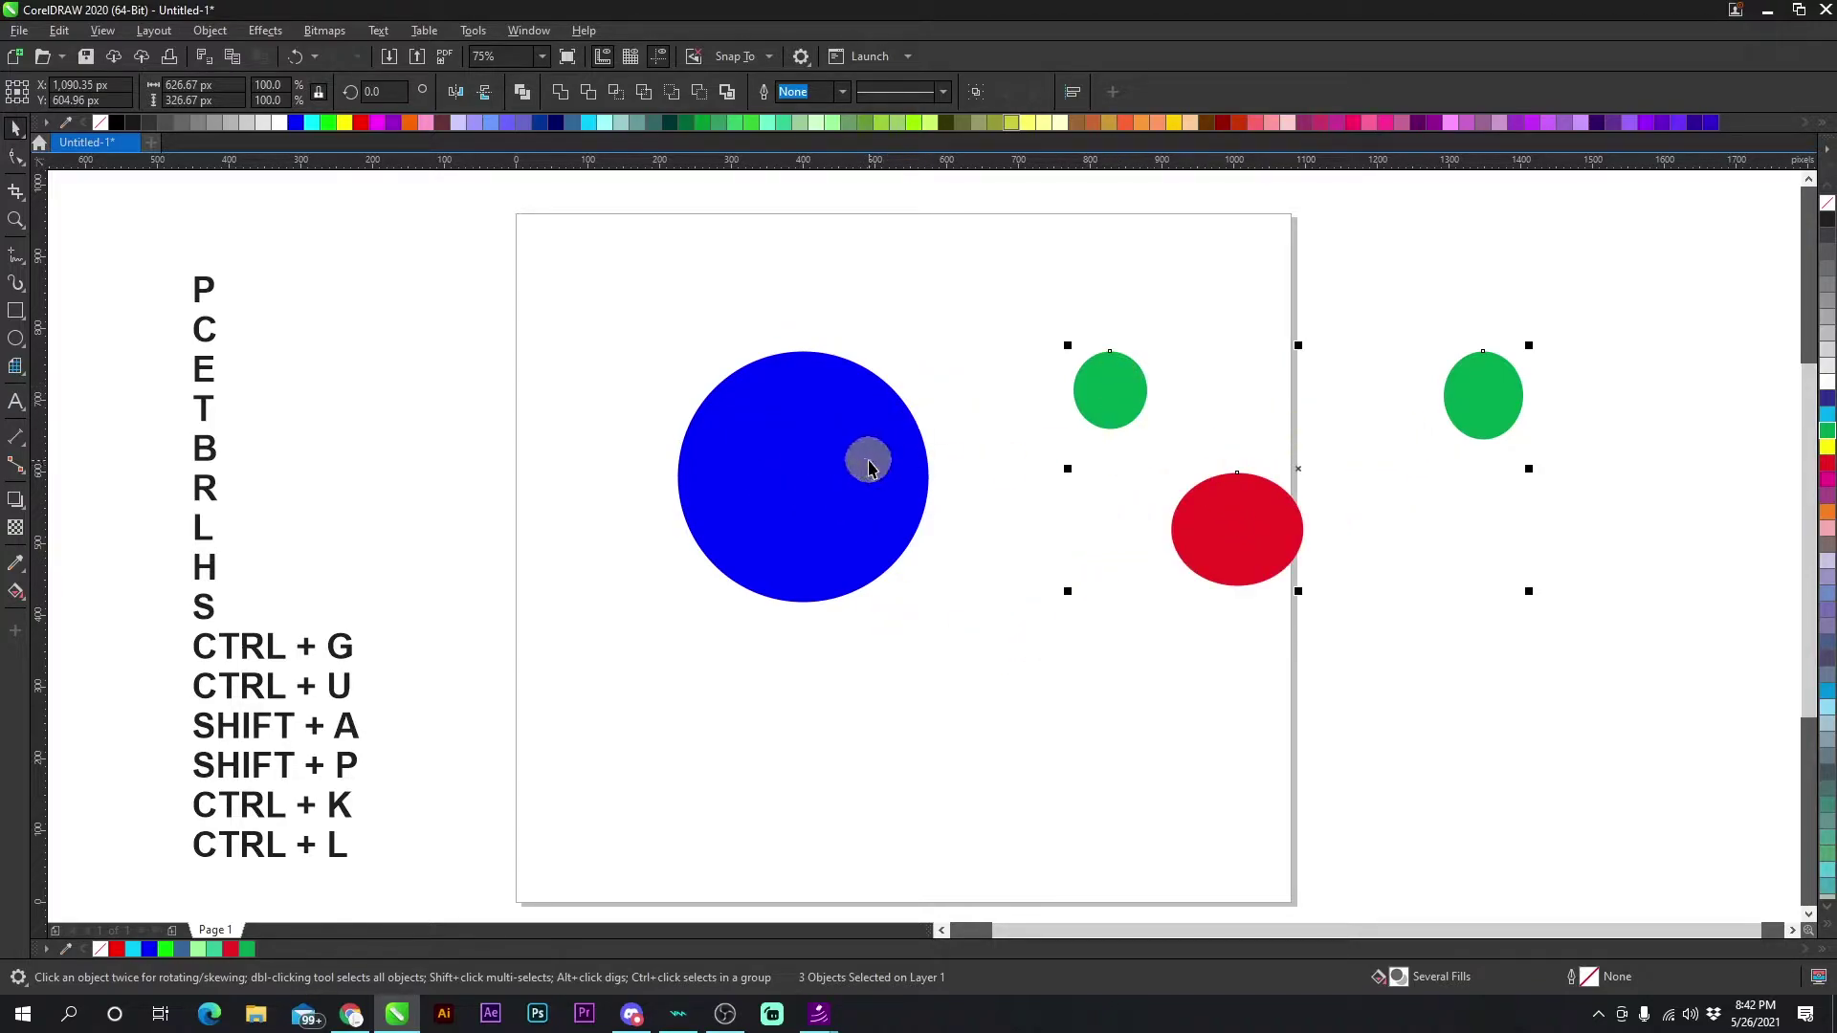
{"action": "left_click", "coordinate": [807, 454], "text": "shift"}
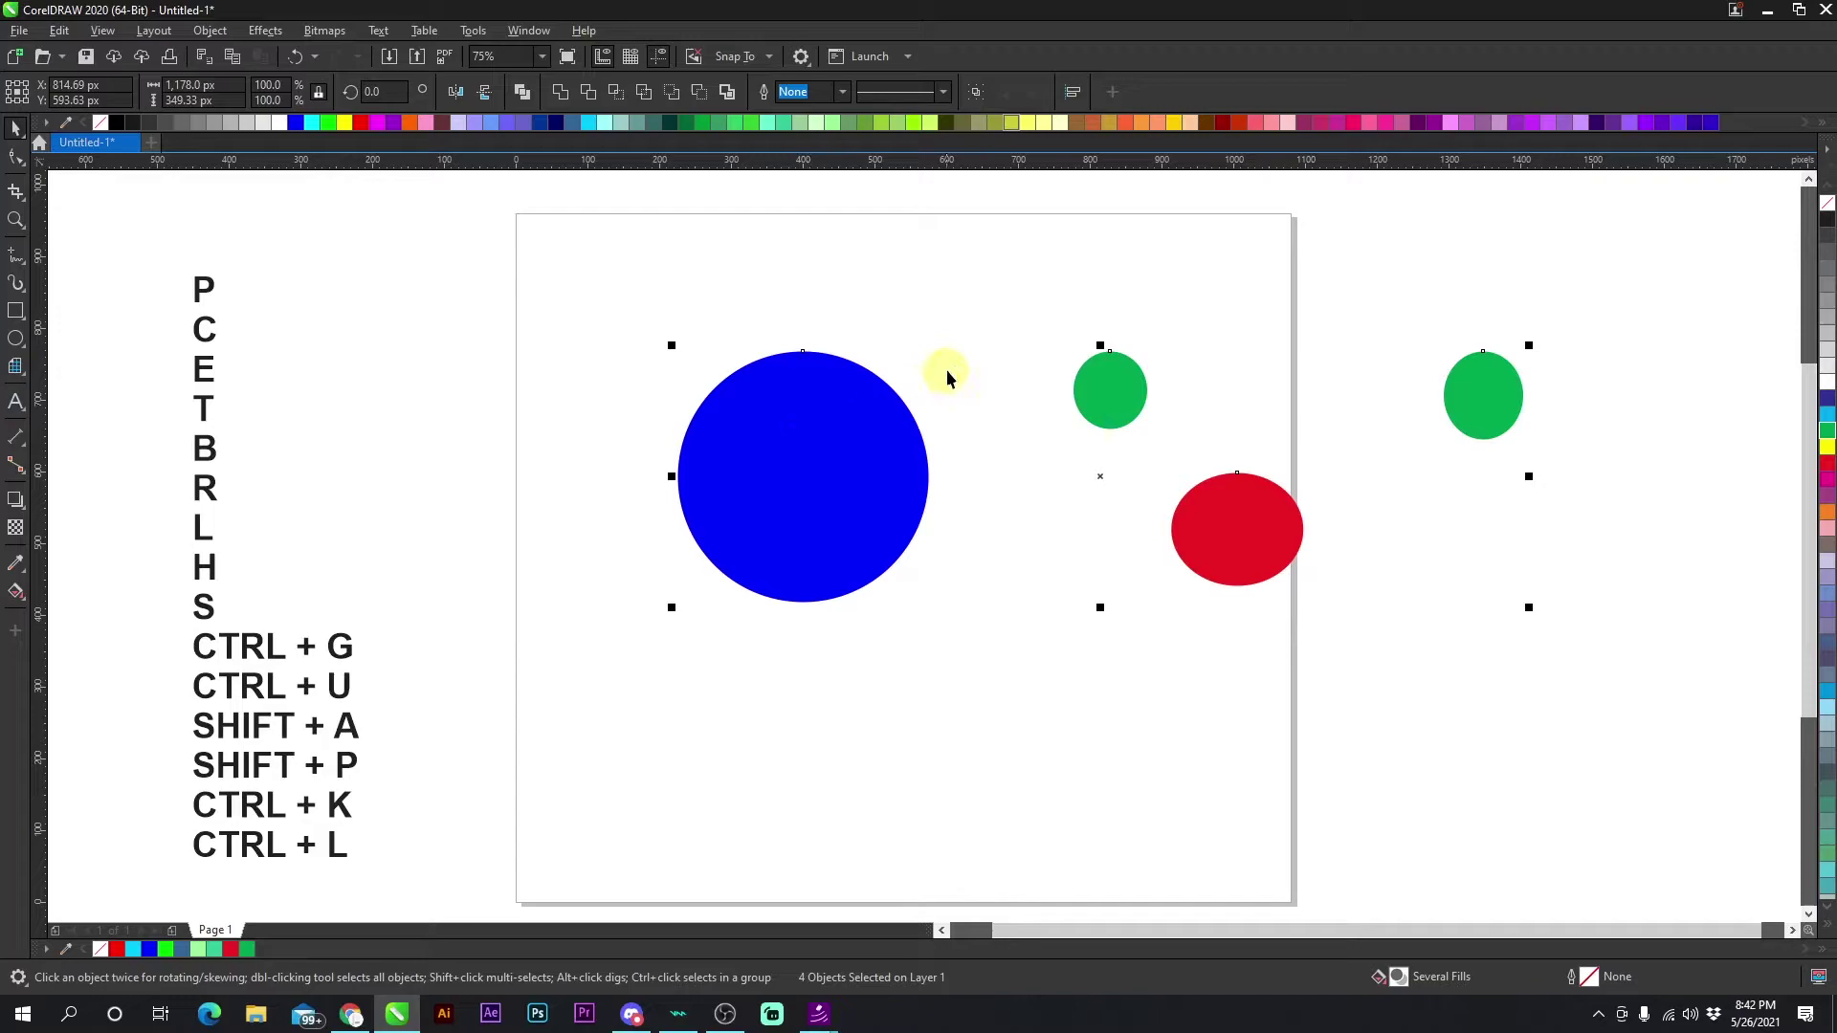
{"action": "key", "text": "t"}
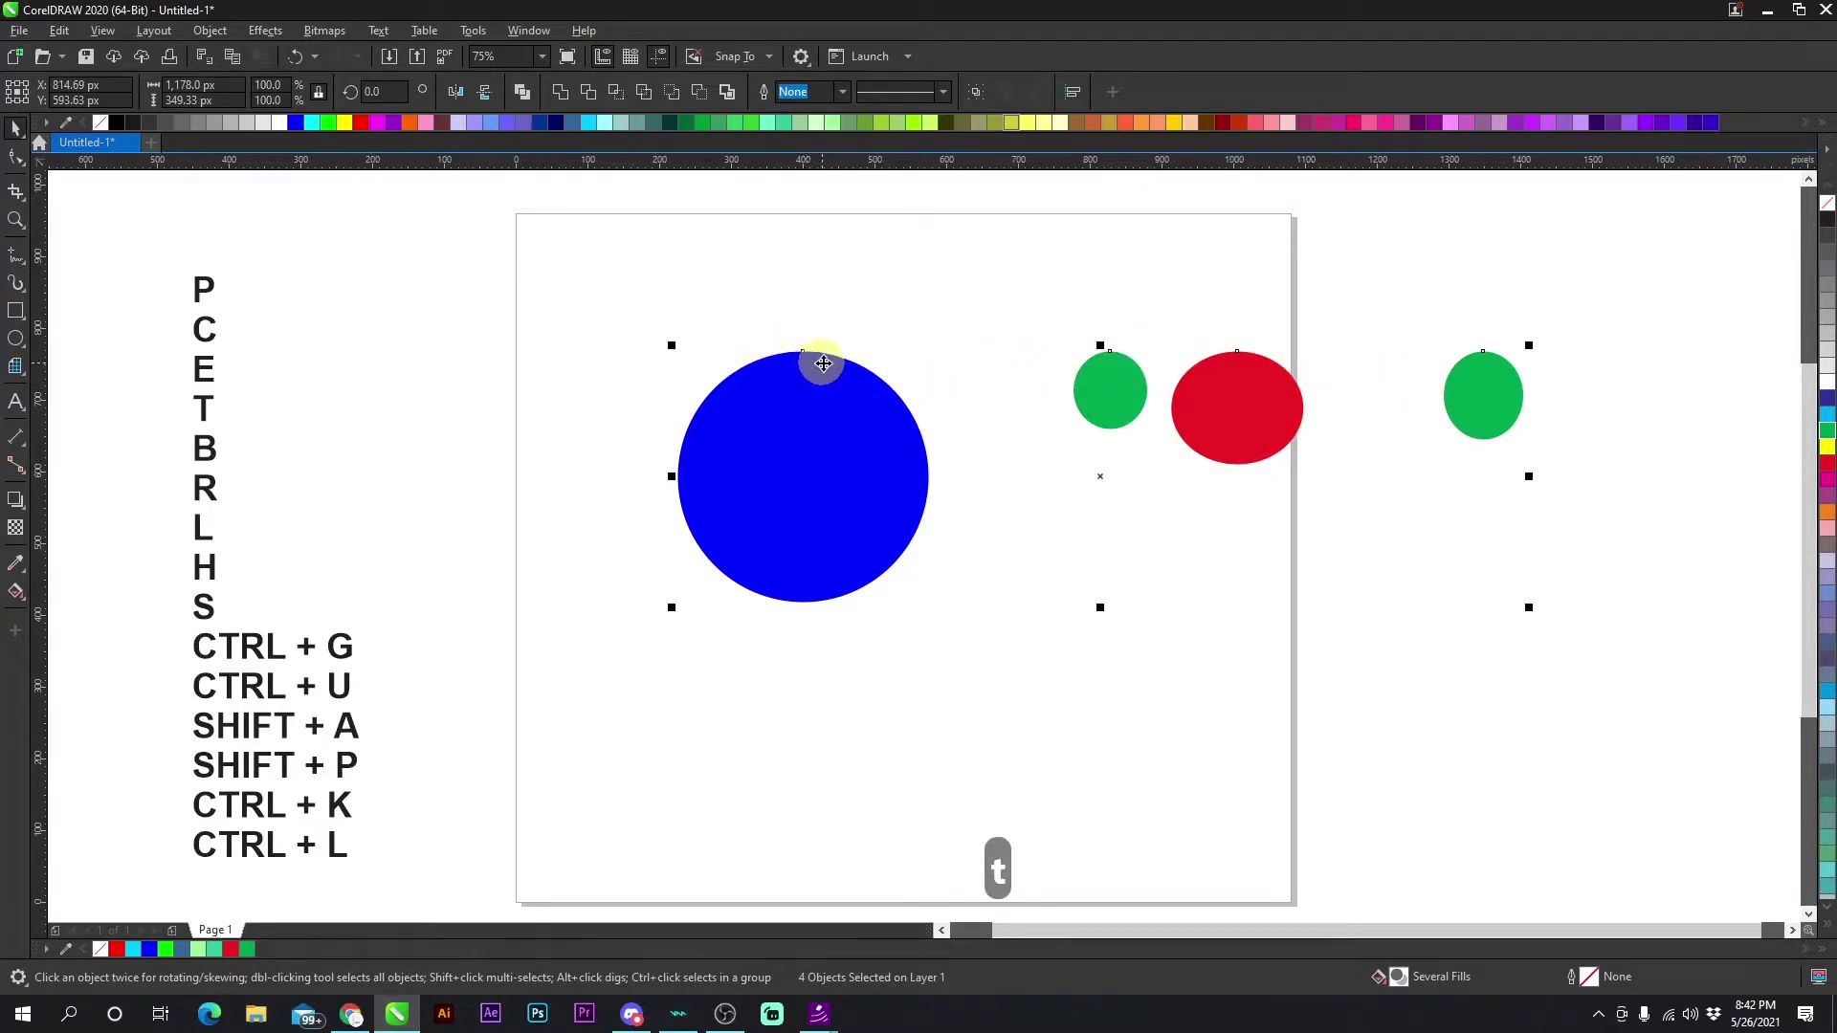
Align the red and green ellipses with the bottom edge of the blue circle, and also with its left edge.
{"action": "key", "text": "b"}
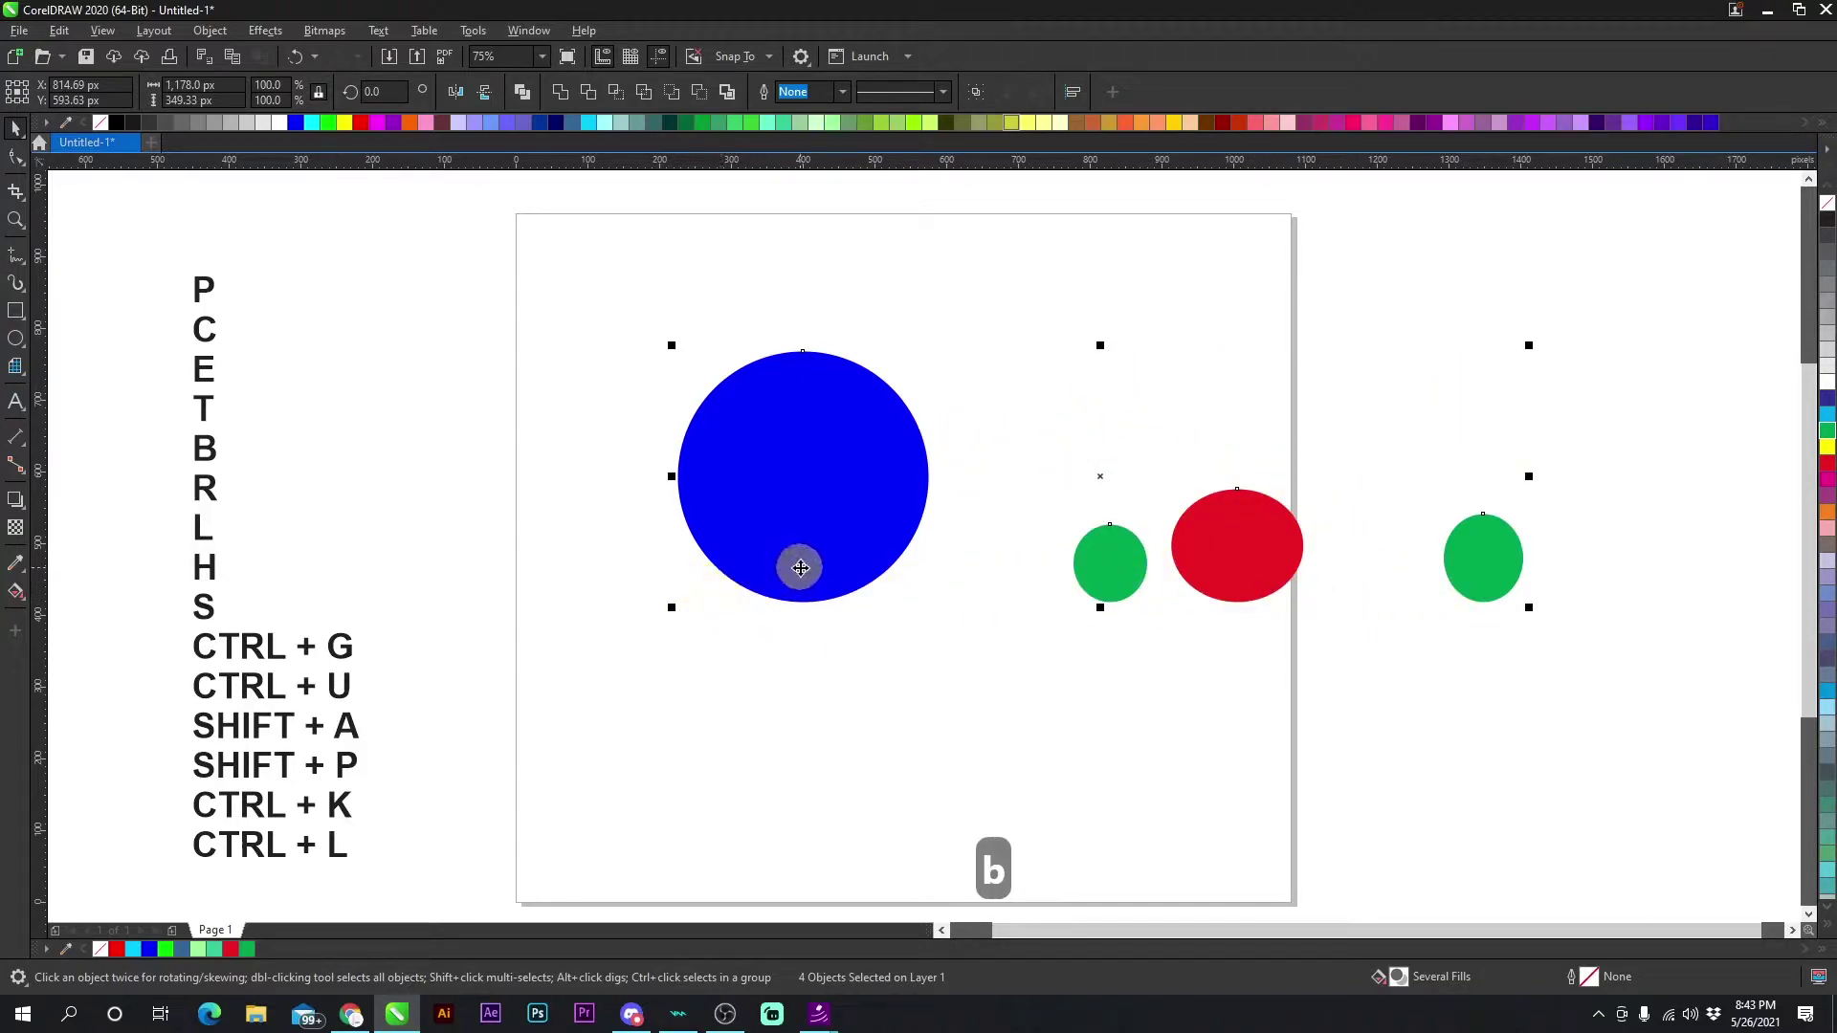
{"action": "key", "text": "l"}
{"action": "key", "text": "l"}
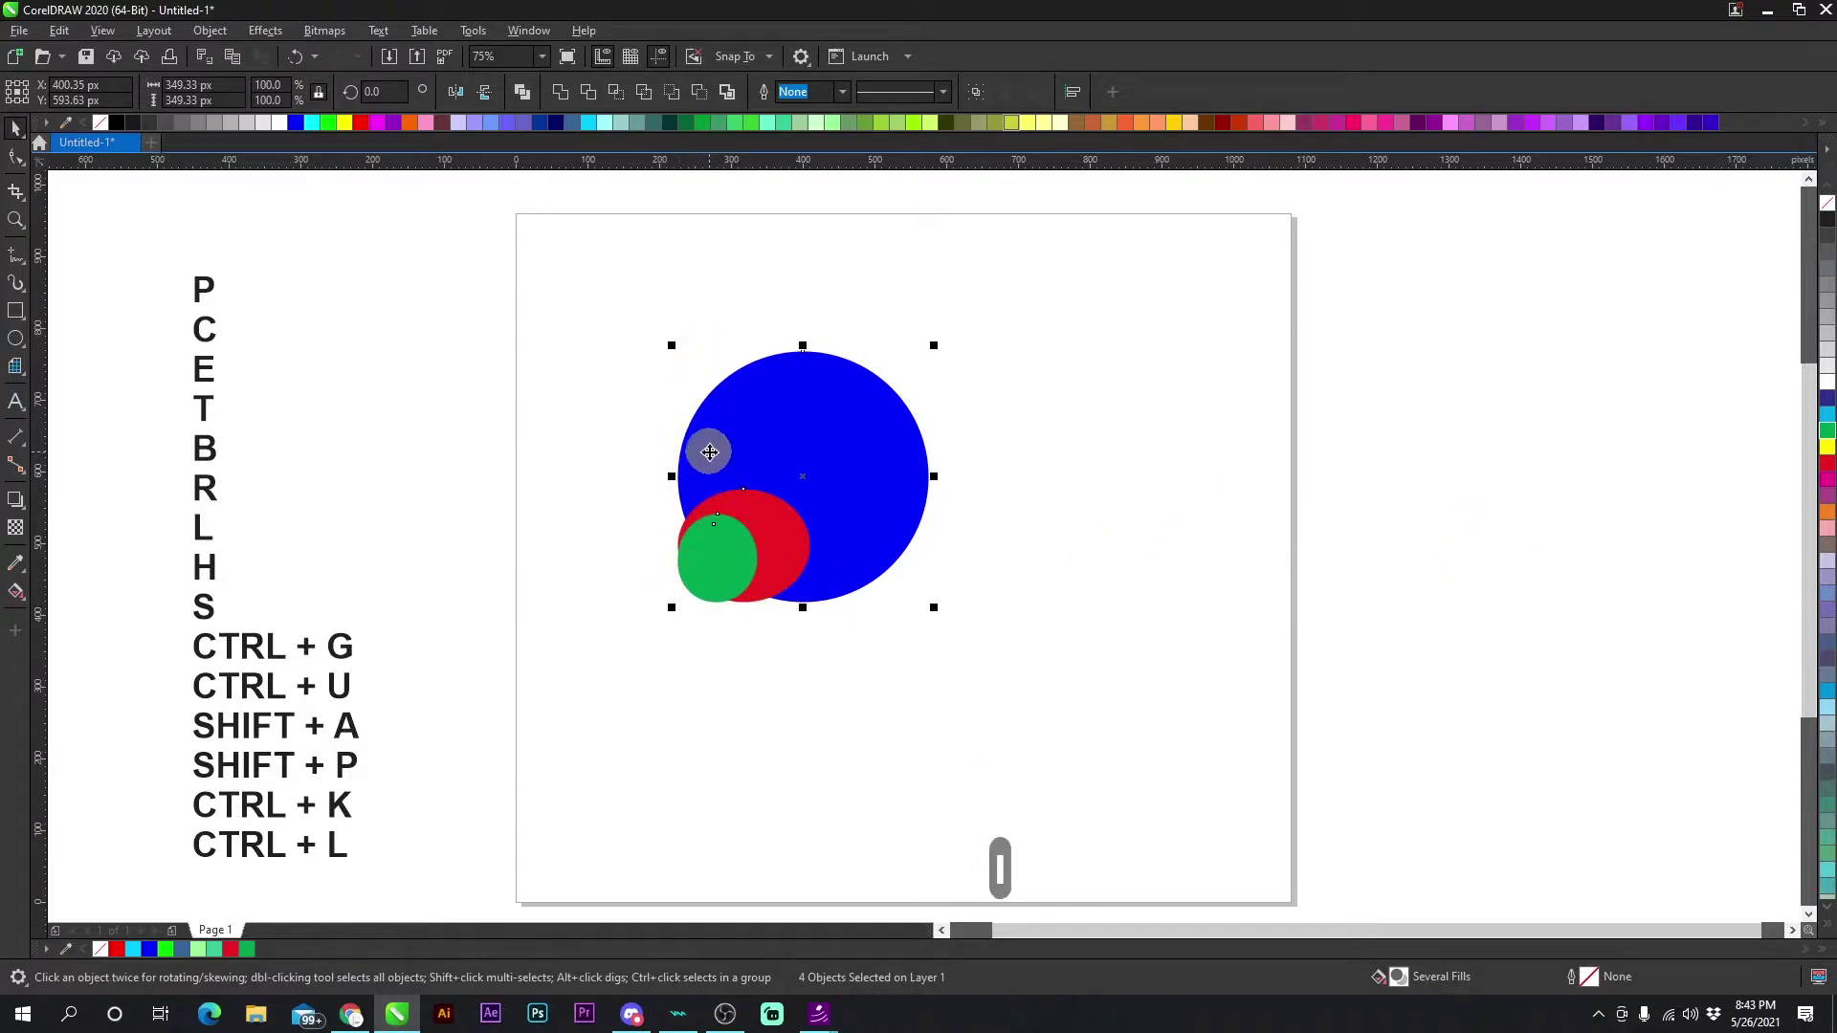
Align the red and green ellipses with the blue circle's right edge, and delete all four shapes.
{"action": "key", "text": "r"}
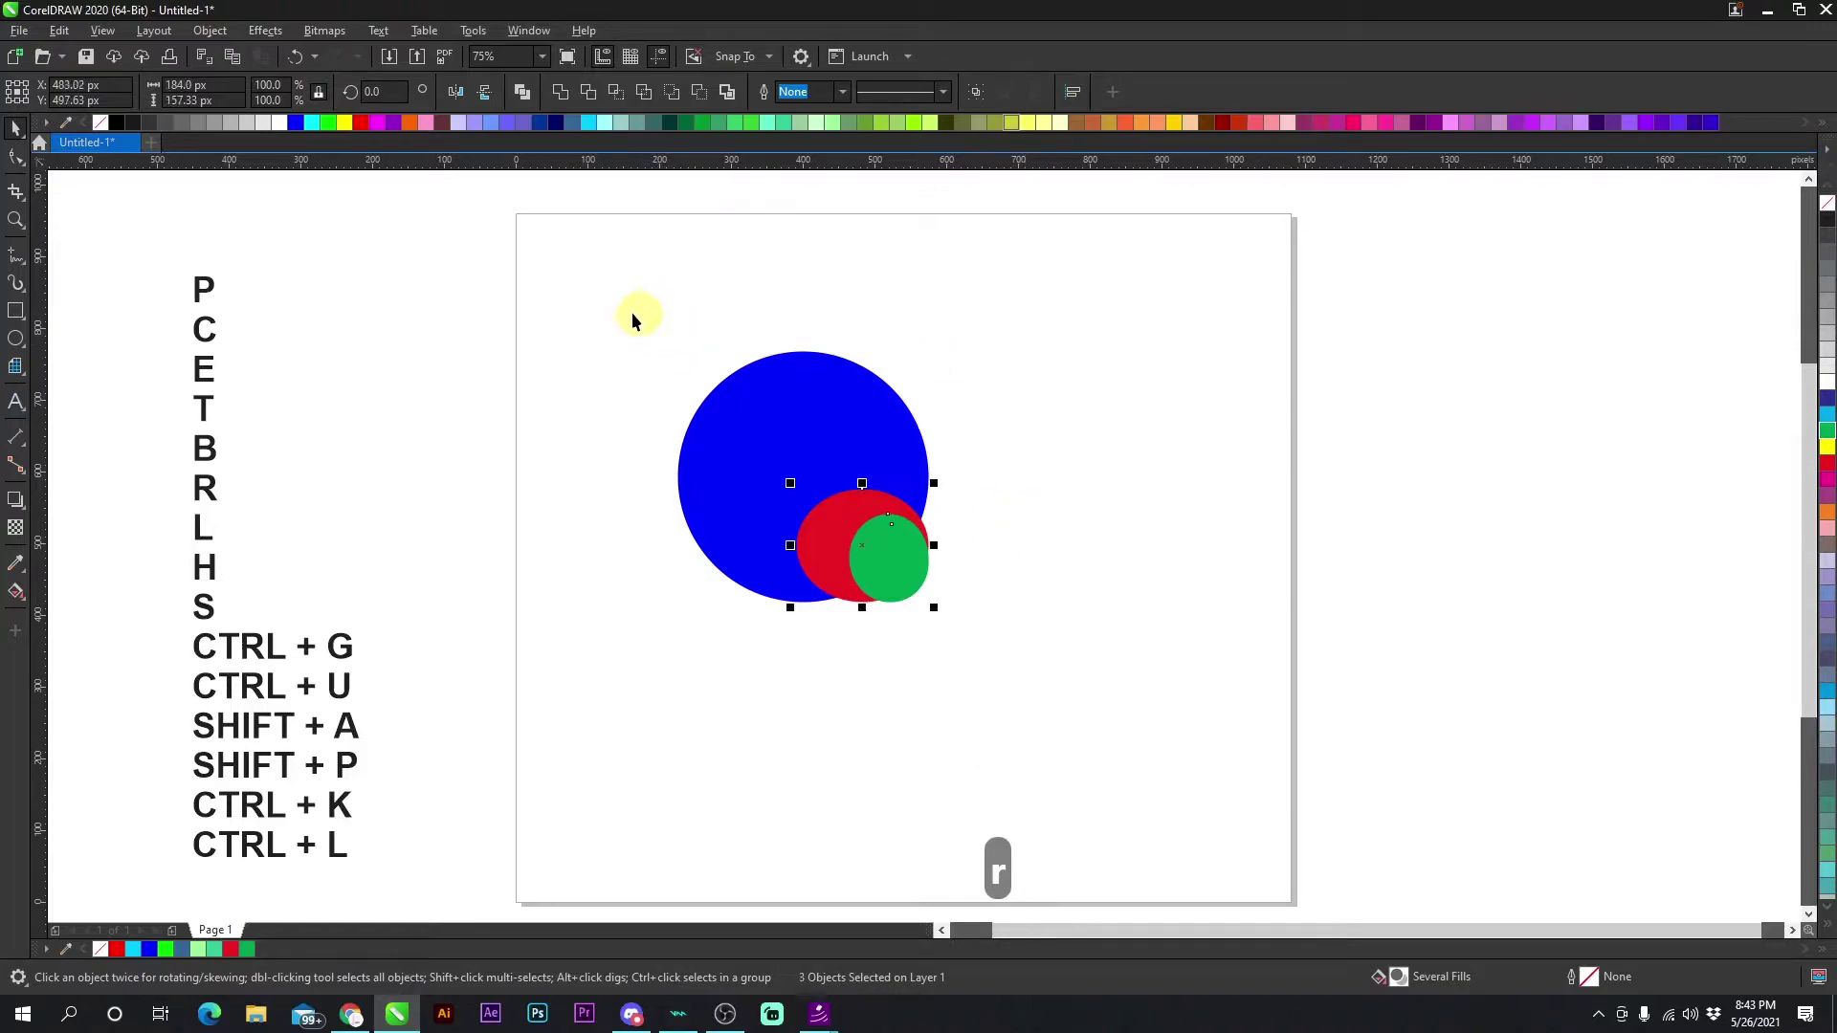
{"action": "left_click_drag", "start_coordinate": [615, 297], "coordinate": [1066, 675]}
{"action": "key", "text": "Delete"}
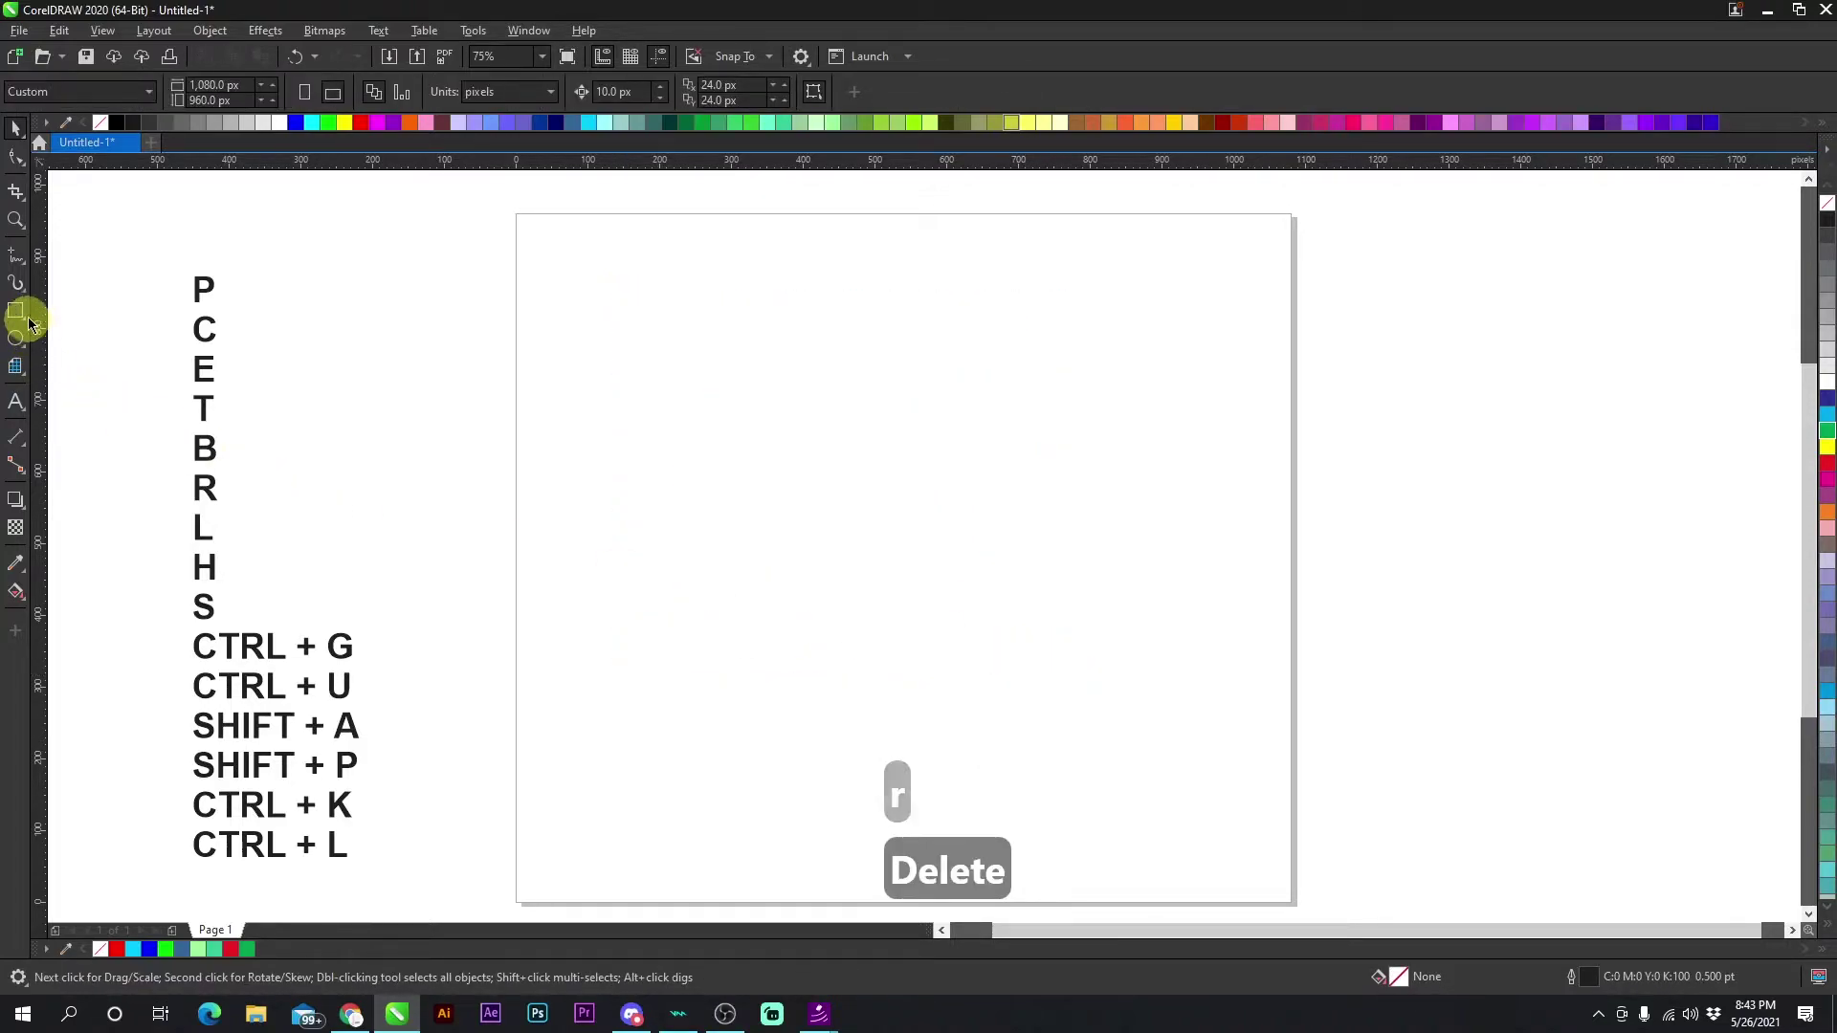
Duplicate the shortcut list onto the page and break the copy apart into separate lines.
{"action": "left_click", "coordinate": [15, 402]}
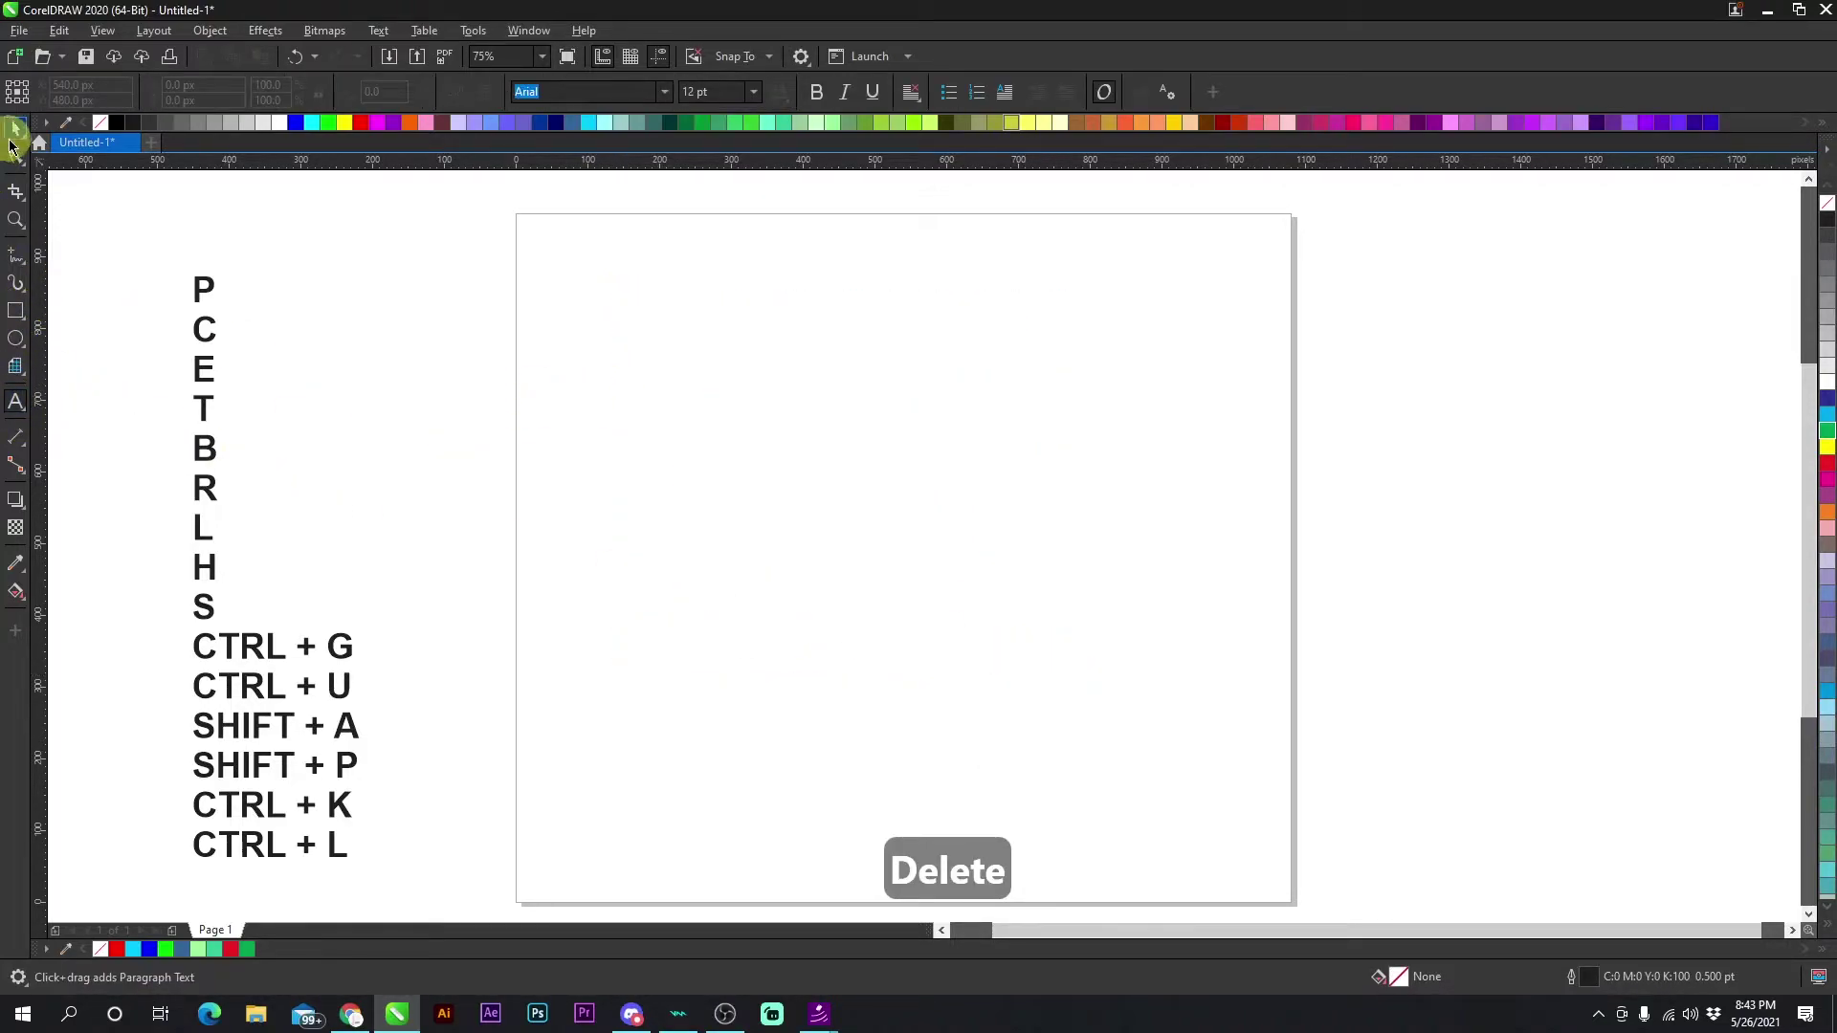
{"action": "left_click", "coordinate": [16, 127]}
{"action": "left_click_drag", "start_coordinate": [207, 378], "coordinate": [709, 408]}
{"action": "key", "text": "ctrl+k"}
Scatter the letters P, C, E, T, B, R and L of the copied list out of their column.
{"action": "left_click", "coordinate": [801, 411]}
{"action": "left_click_drag", "start_coordinate": [747, 340], "coordinate": [808, 380]}
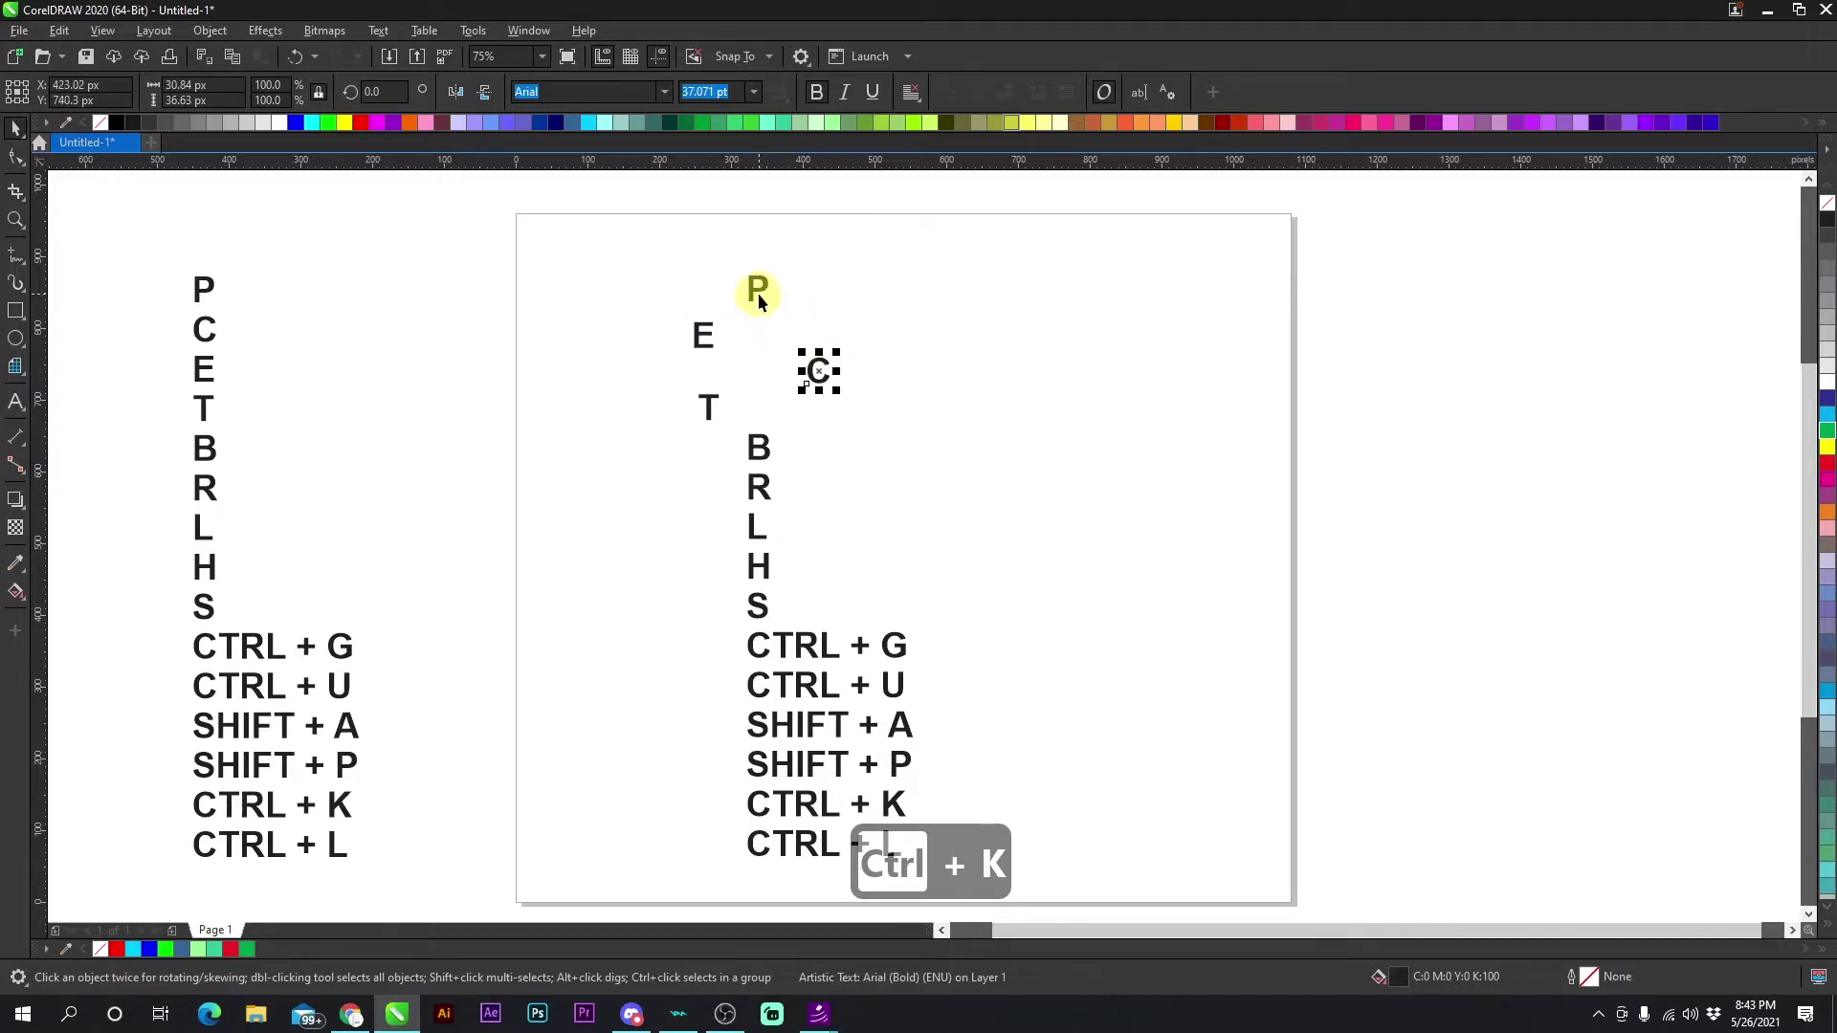
{"action": "left_click_drag", "start_coordinate": [756, 289], "coordinate": [839, 268]}
{"action": "left_click_drag", "start_coordinate": [762, 459], "coordinate": [782, 540]}
{"action": "left_click", "coordinate": [794, 647]}
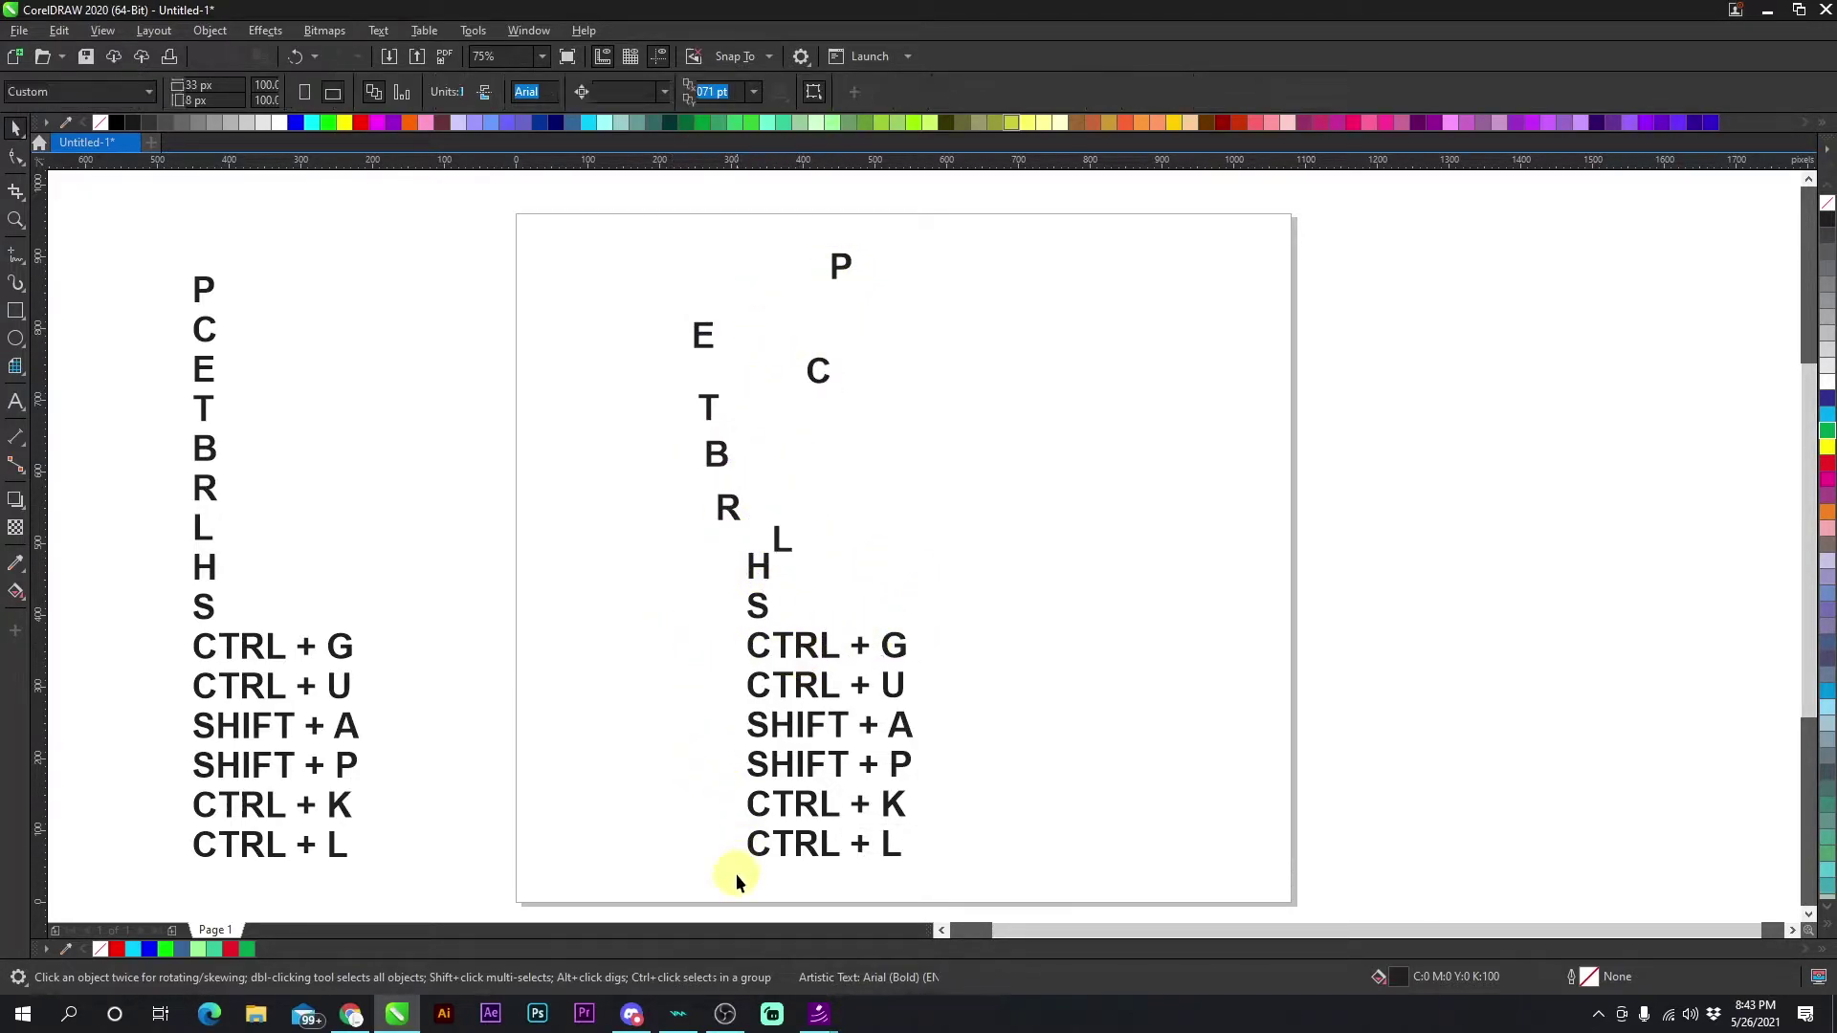
Move the copied lines from S to CTRL + L down, and bring the letters R, B and T in above the L.
{"action": "left_click_drag", "start_coordinate": [737, 873], "coordinate": [956, 582]}
{"action": "left_click_drag", "start_coordinate": [817, 641], "coordinate": [817, 687]}
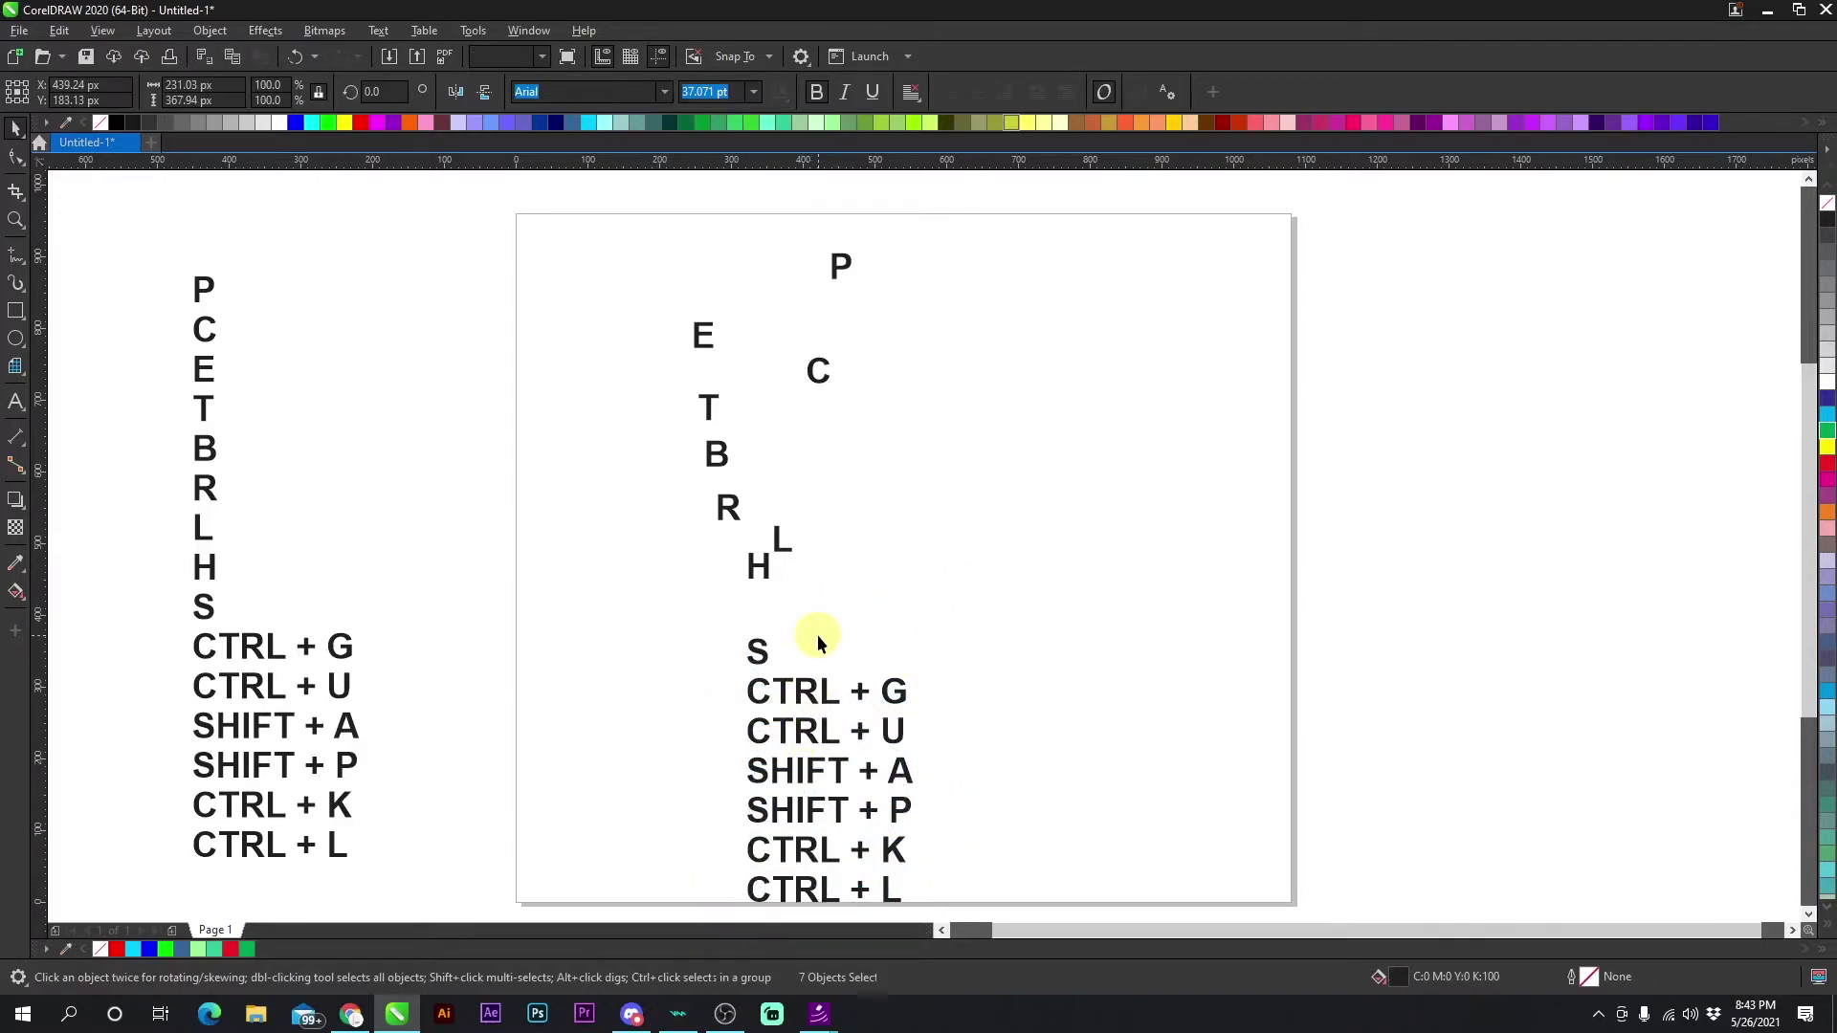
{"action": "left_click_drag", "start_coordinate": [729, 502], "coordinate": [773, 423]}
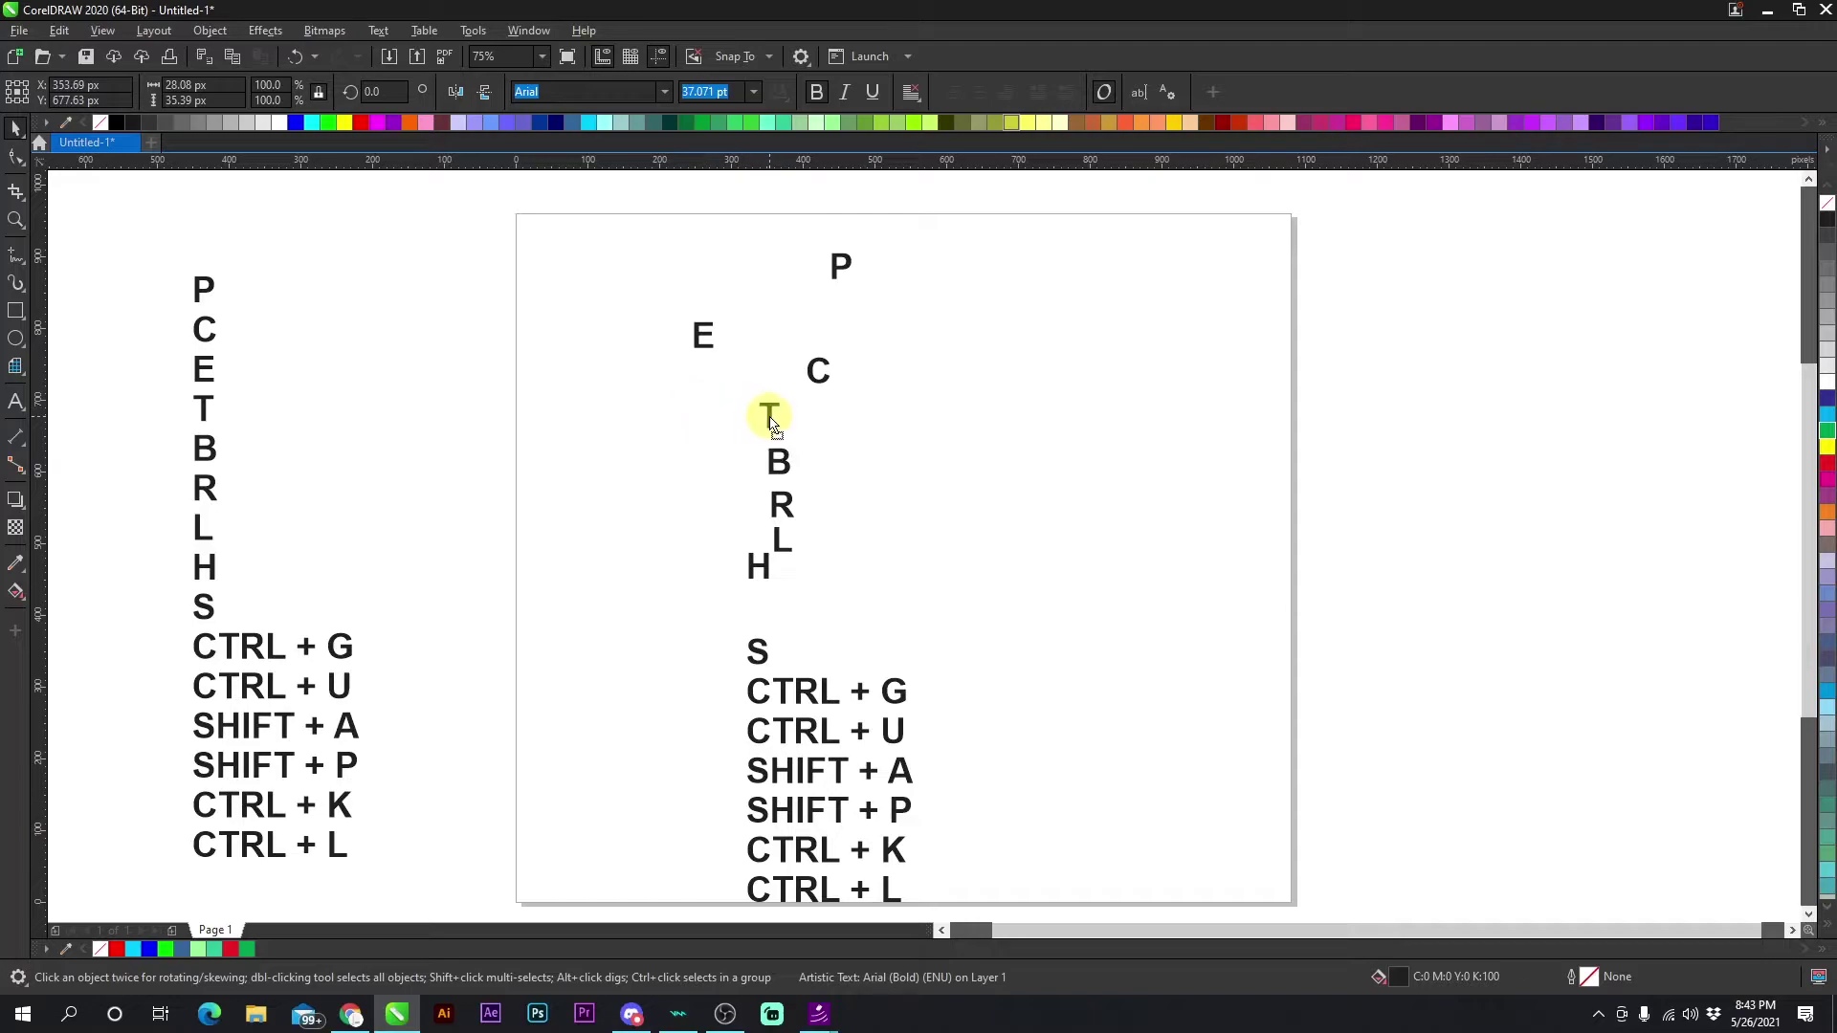
Right-align the eight scattered letters from P to H.
{"action": "left_click_drag", "start_coordinate": [656, 623], "coordinate": [928, 230]}
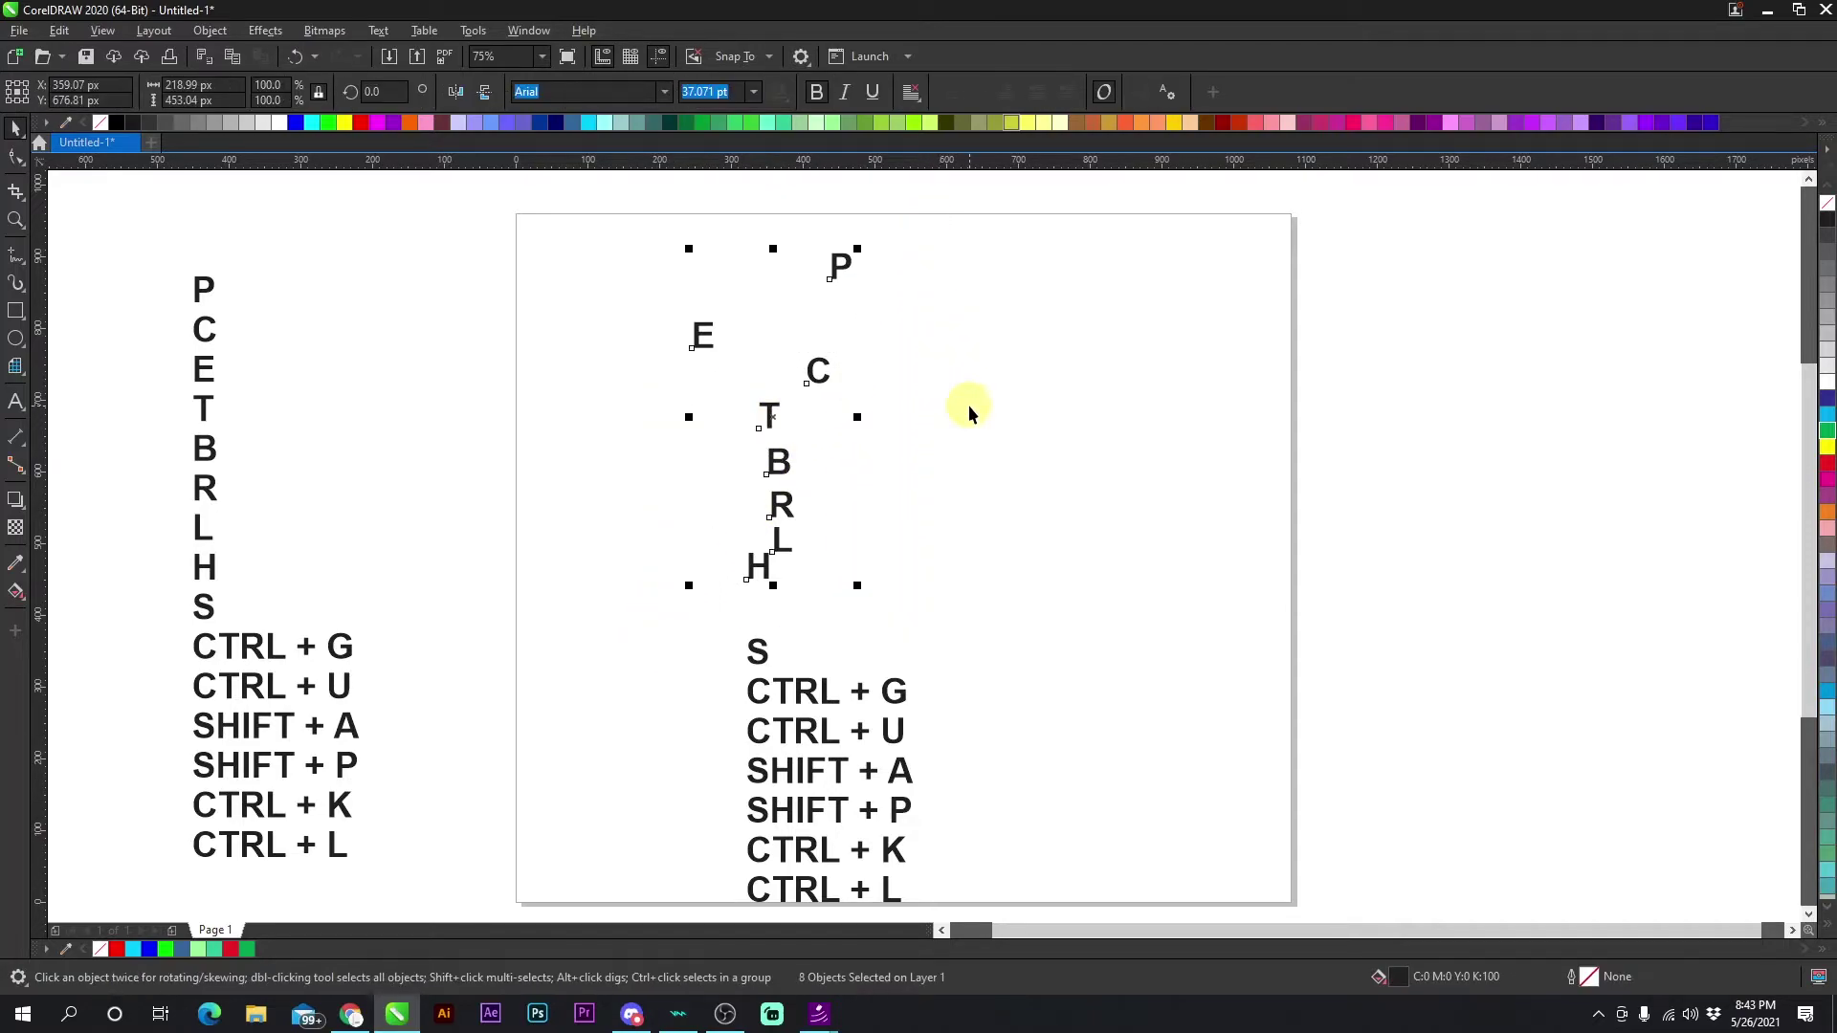
{"action": "key", "text": "r"}
{"action": "left_click", "coordinate": [884, 624]}
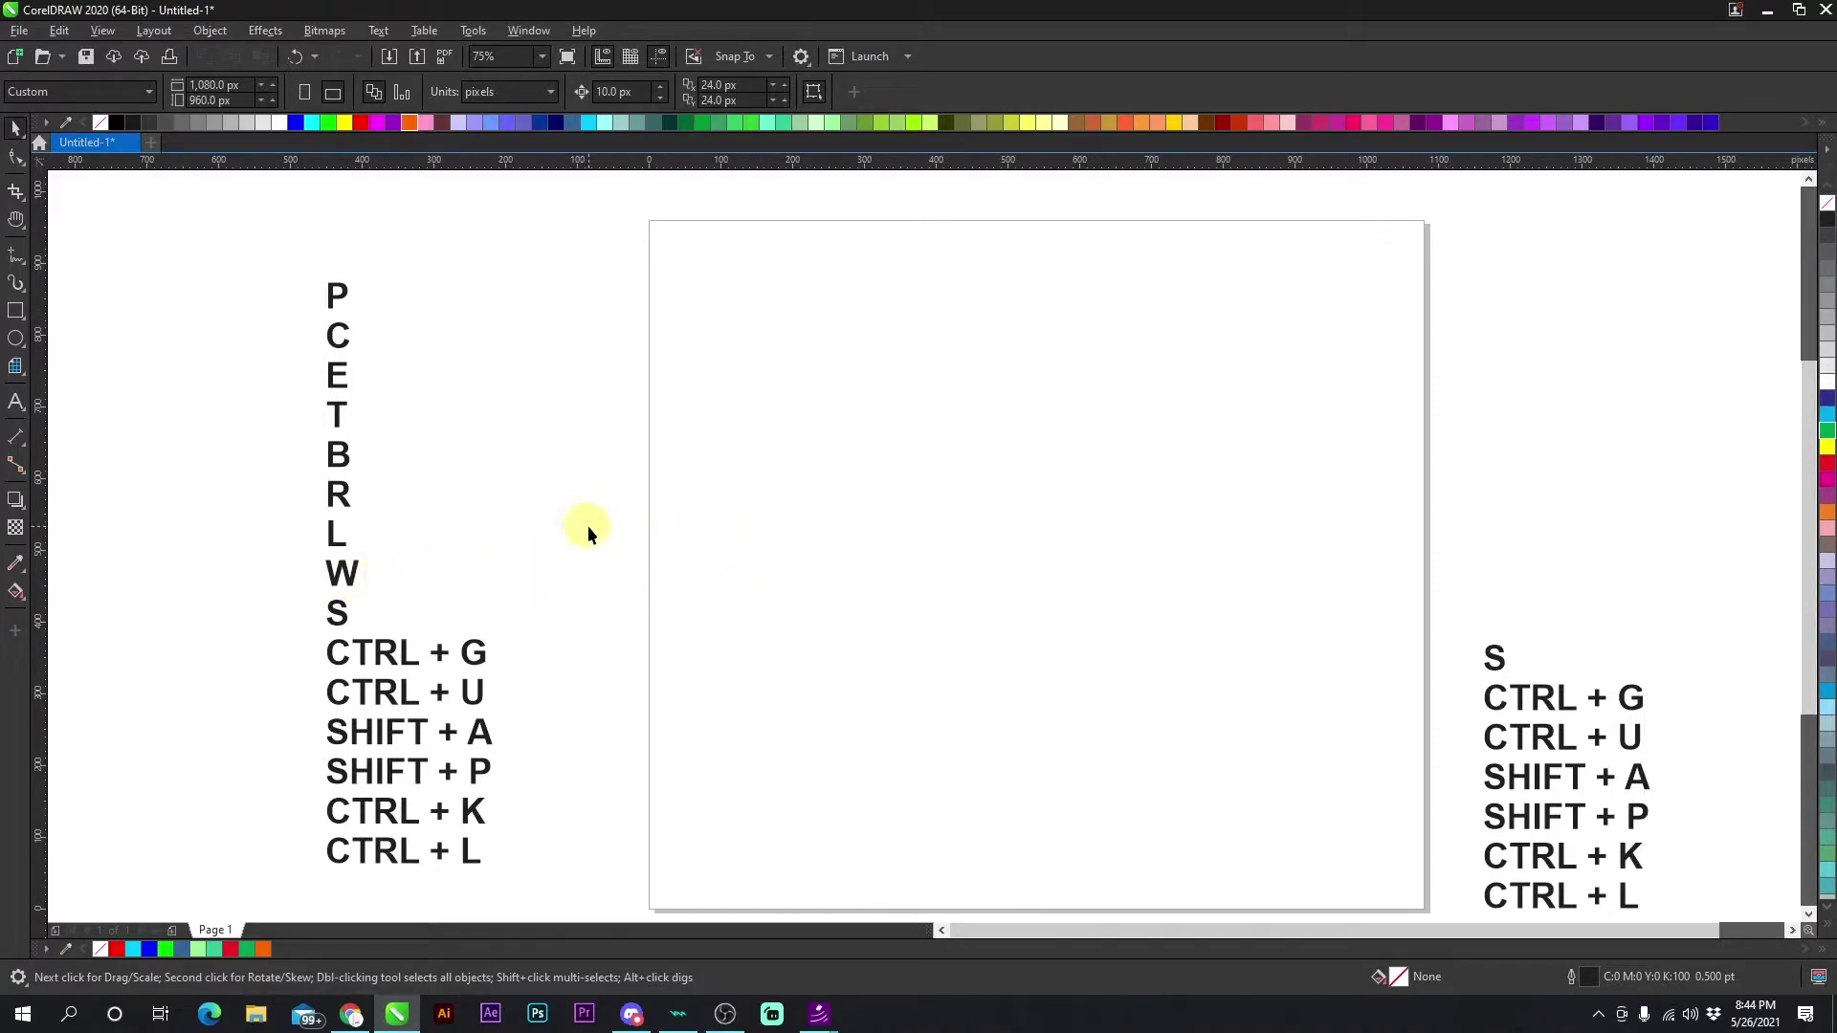
Draw two overlapping ellipses on the page, about 407 by 361 px and about 403 by 279 px.
{"action": "left_click", "coordinate": [15, 337]}
{"action": "left_click_drag", "start_coordinate": [782, 290], "coordinate": [1076, 550]}
{"action": "left_click_drag", "start_coordinate": [1224, 672], "coordinate": [925, 461]}
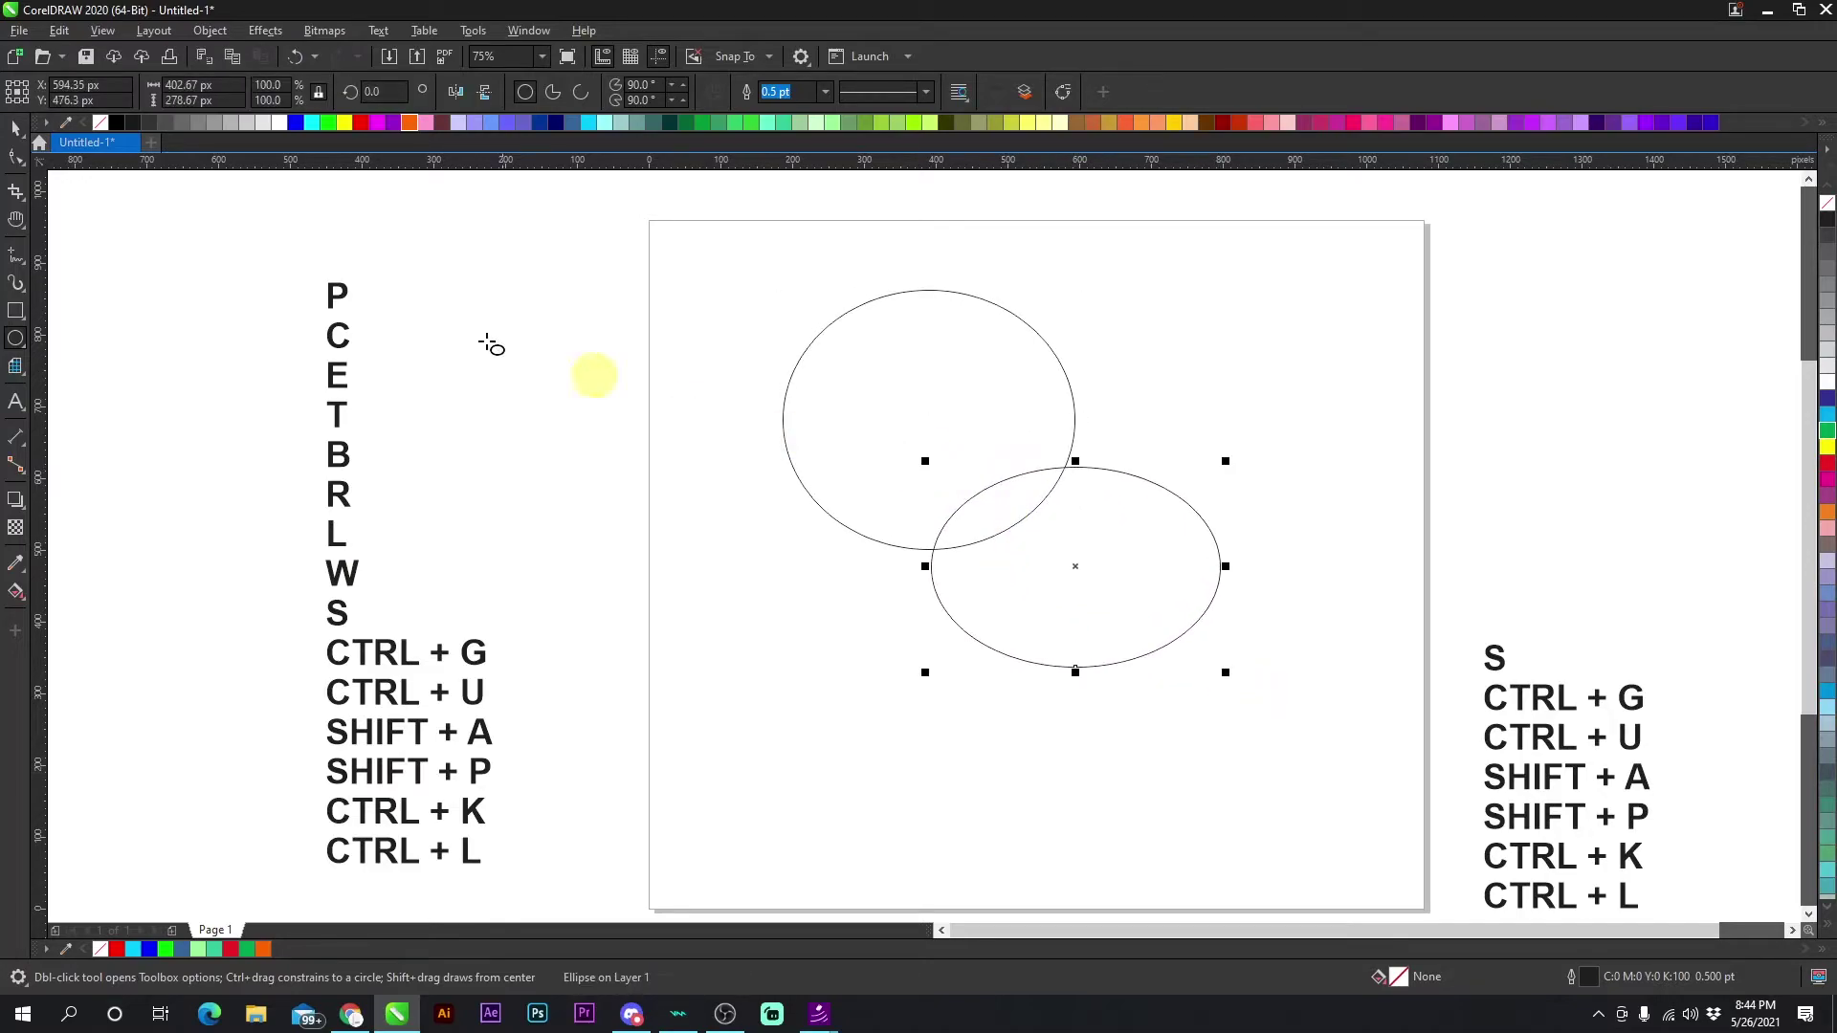
Fill the lower ellipse with yellow (#FFFF00) and the upper one with magenta (#FF00FF).
{"action": "left_click", "coordinate": [345, 124]}
{"action": "left_click", "coordinate": [880, 387]}
{"action": "double_click", "coordinate": [377, 123]}
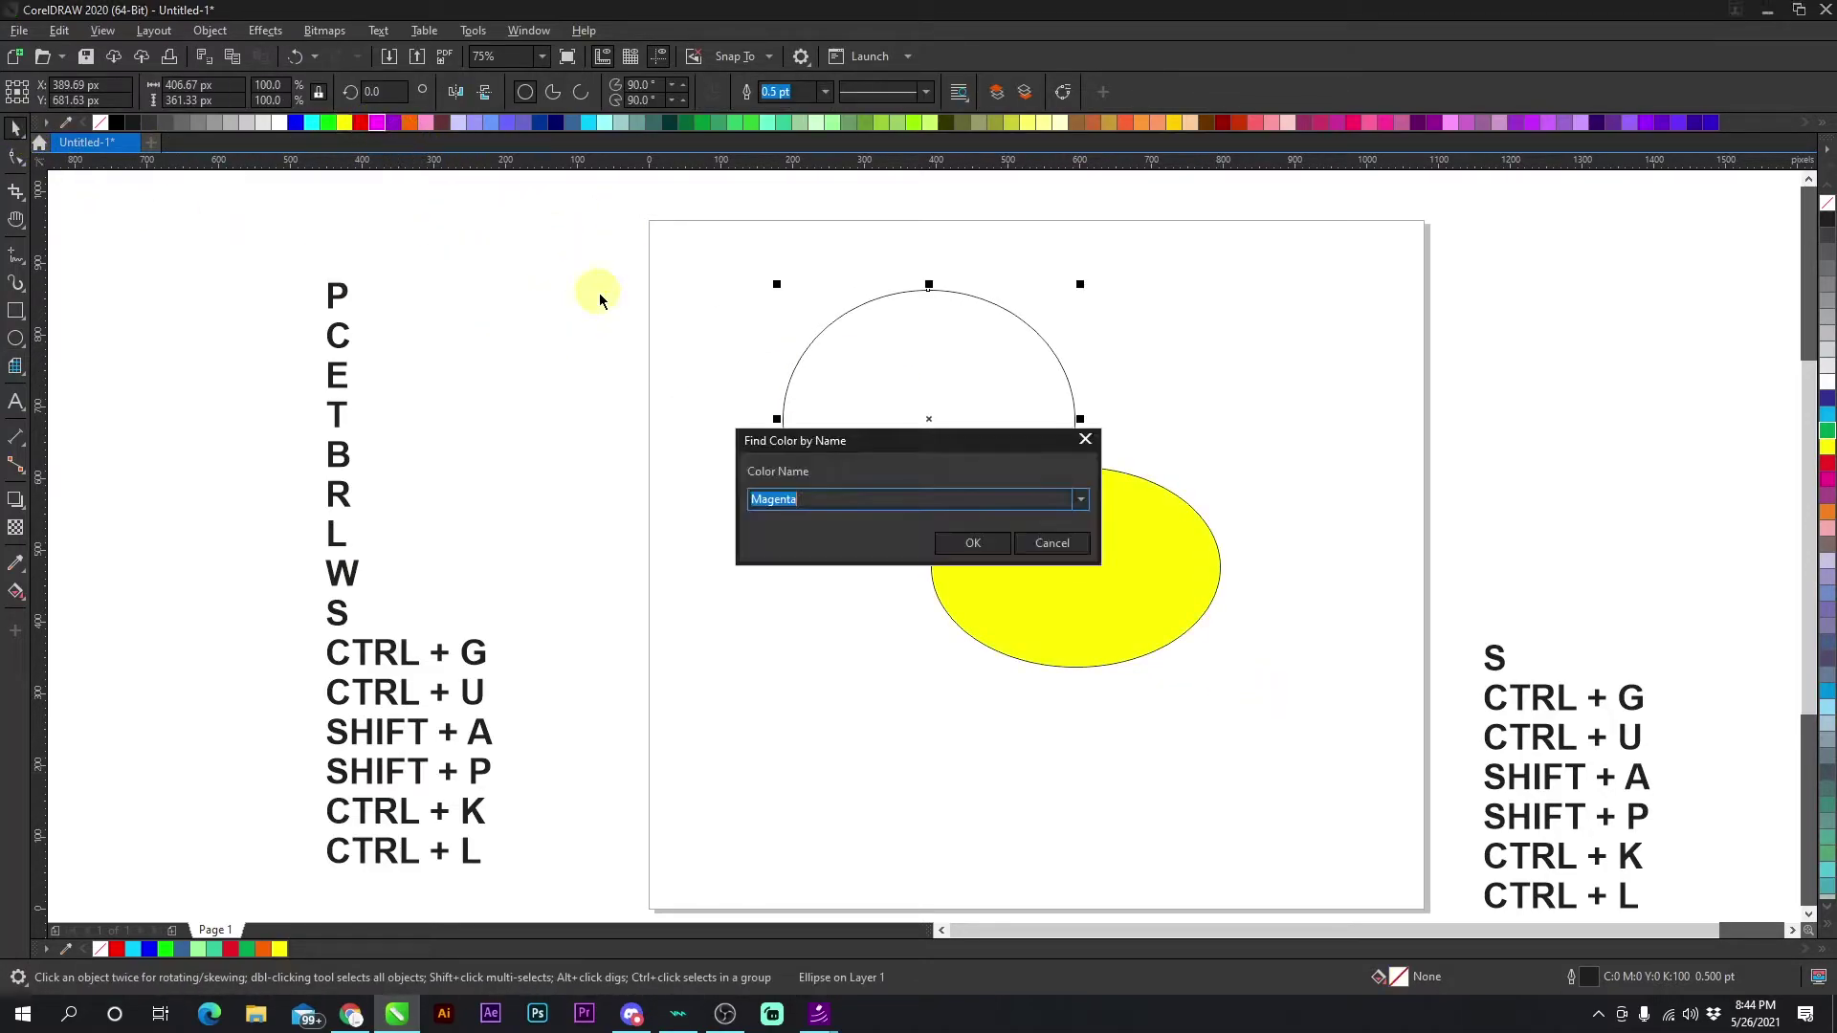
{"action": "left_click", "coordinate": [981, 542]}
{"action": "left_click", "coordinate": [376, 123]}
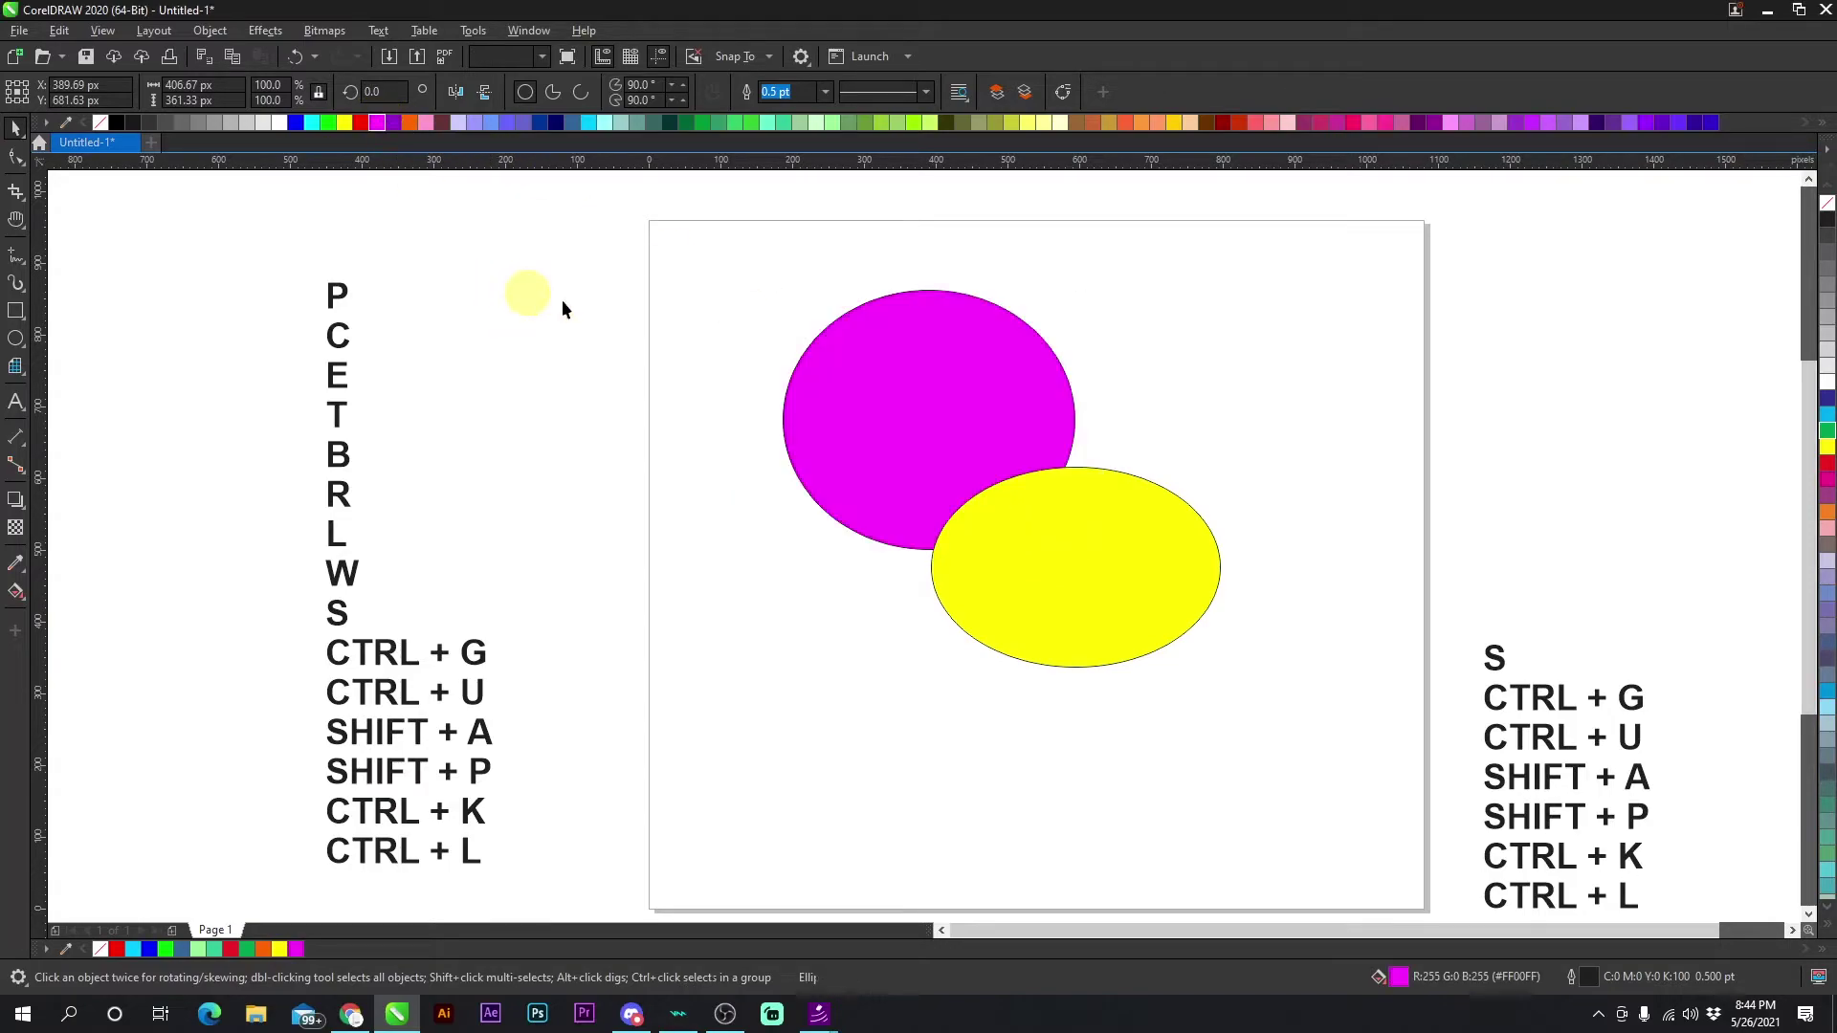
Enlarge the yellow ellipse proportionally to about 441 by 305 px, keeping it overlapping the magenta one.
{"action": "left_click", "coordinate": [961, 416]}
{"action": "left_click", "coordinate": [1100, 508], "text": "shift"}
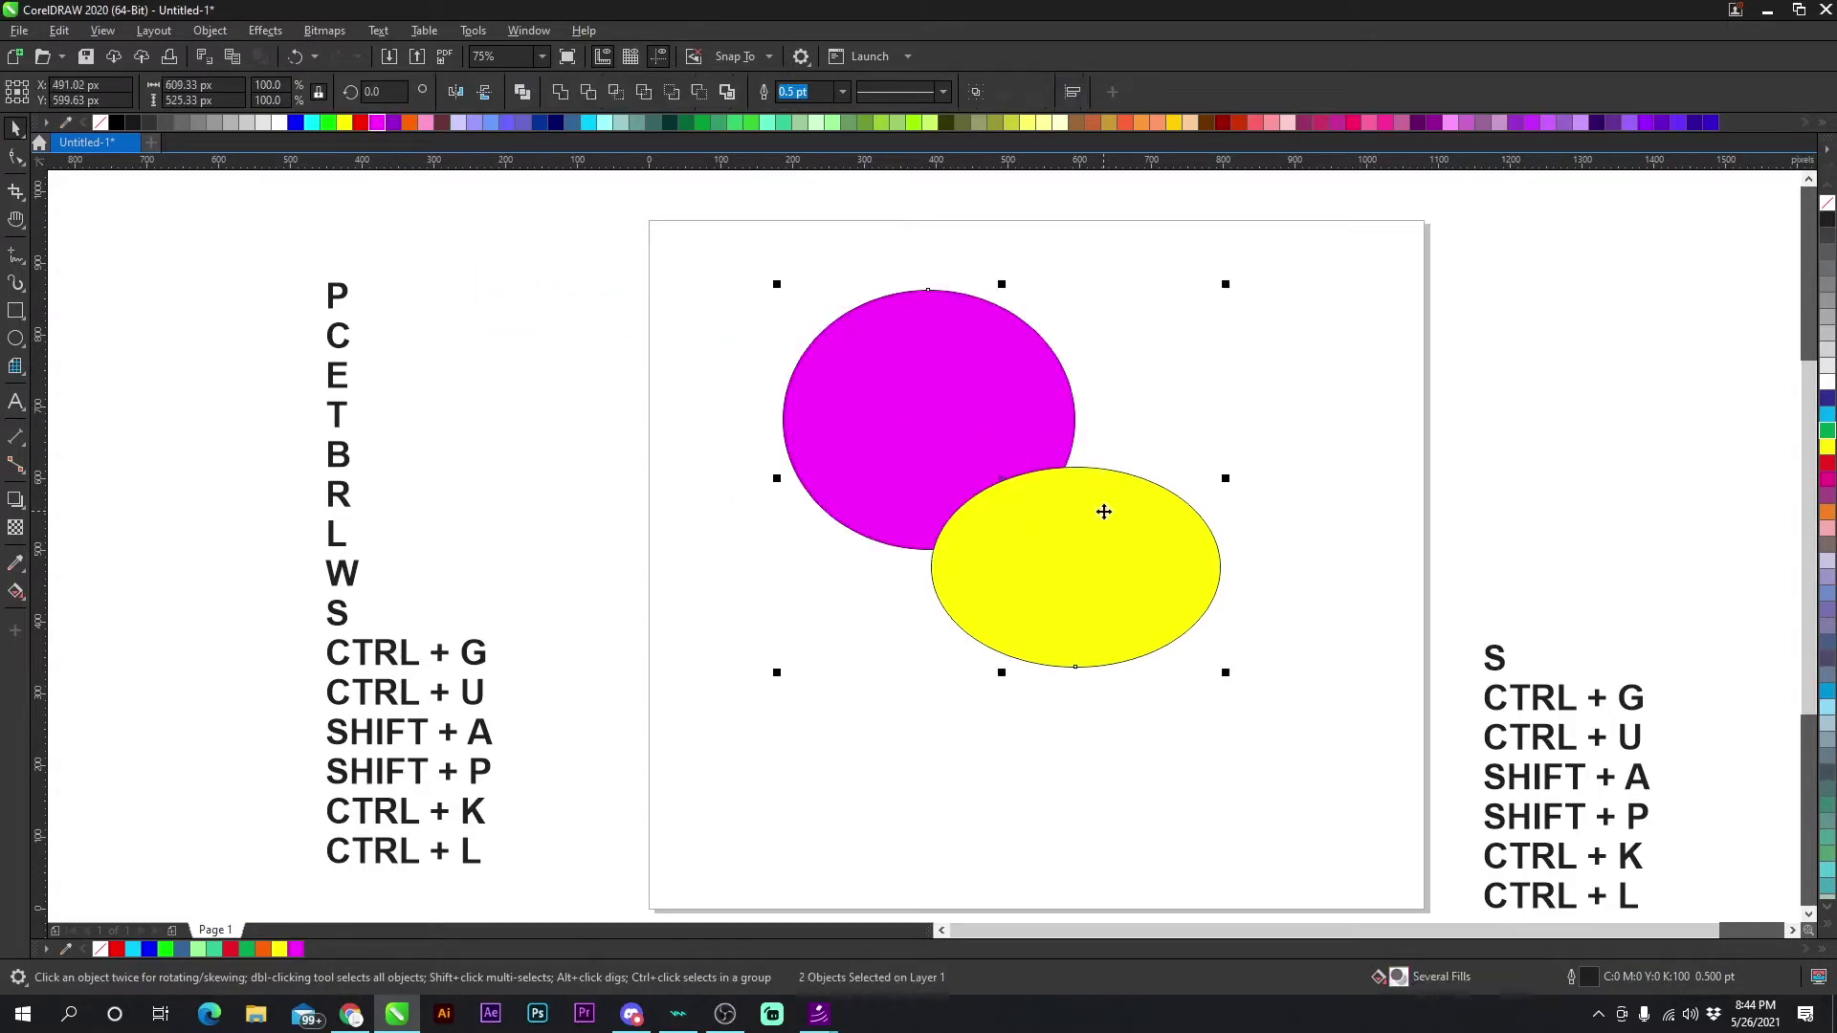
{"action": "left_click", "coordinate": [1169, 421]}
{"action": "left_click", "coordinate": [1079, 566]}
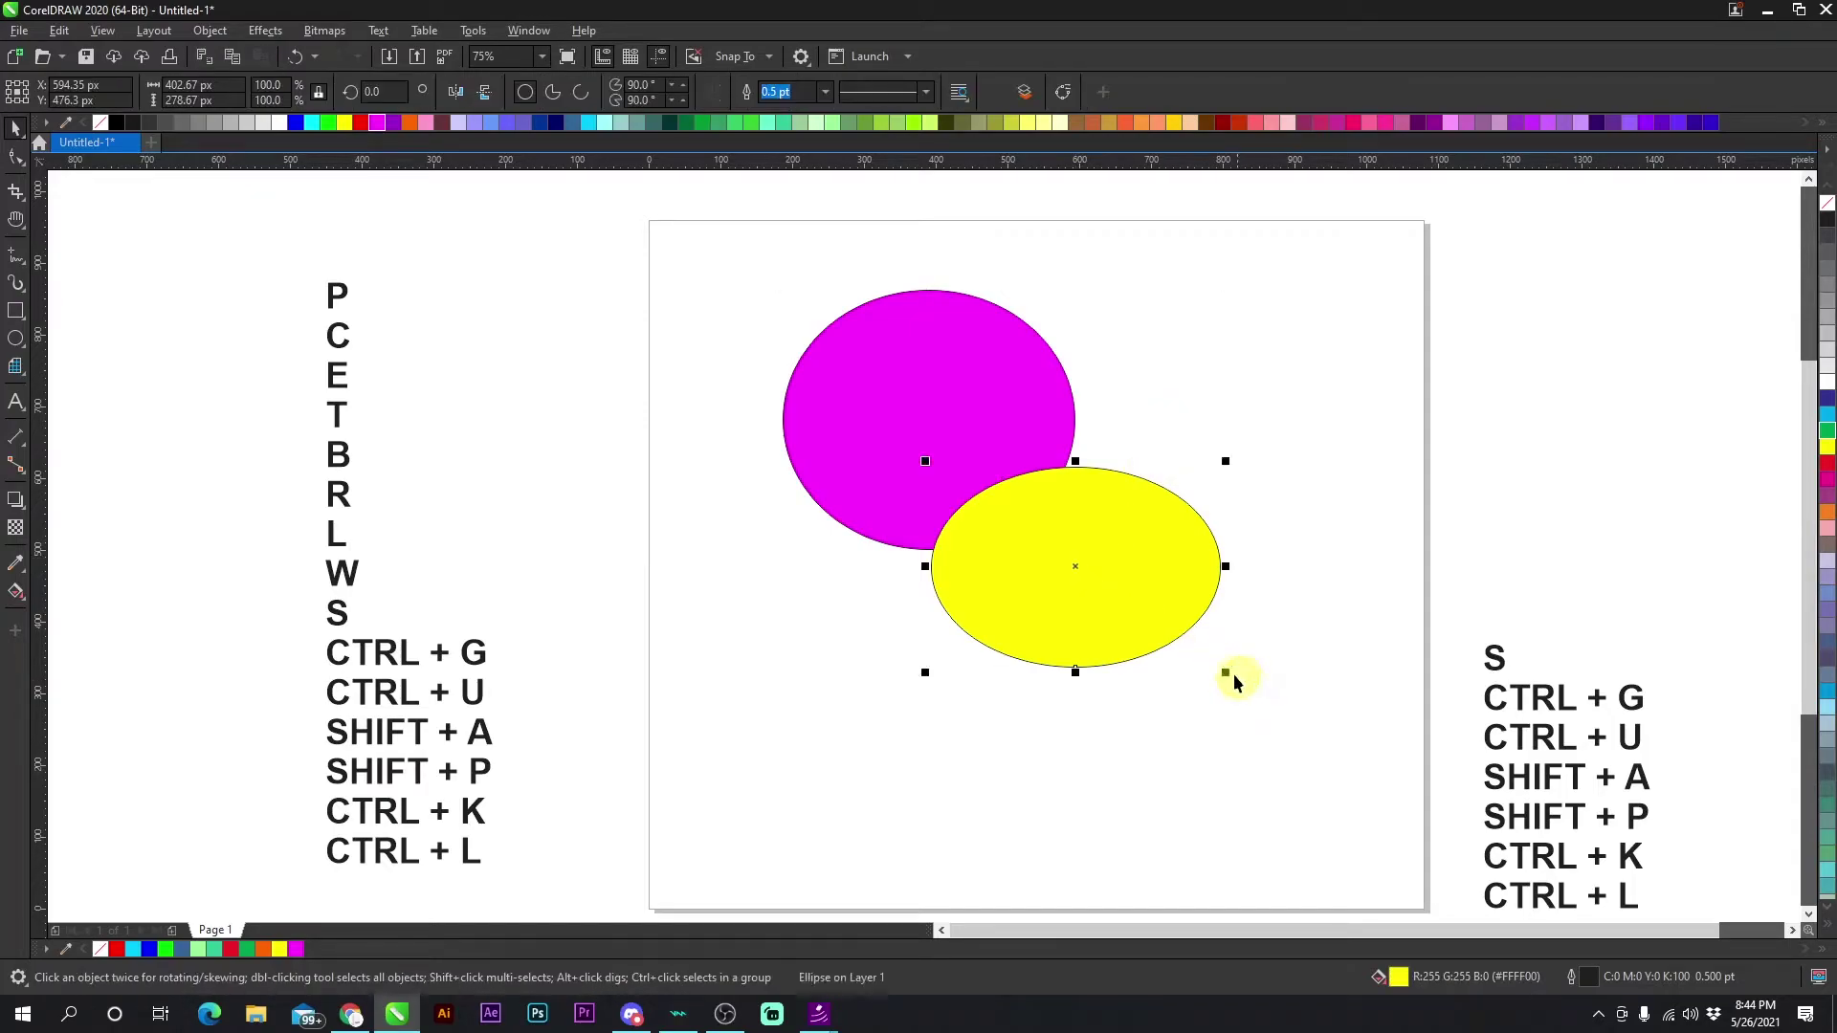
{"action": "left_click", "coordinate": [1236, 702]}
{"action": "left_click", "coordinate": [1094, 619]}
{"action": "left_click_drag", "start_coordinate": [1223, 674], "coordinate": [1256, 703]}
Weld the yellow ellipse and the magenta ellipse into a single magenta shape, and undo the weld.
{"action": "left_click", "coordinate": [967, 372], "text": "shift"}
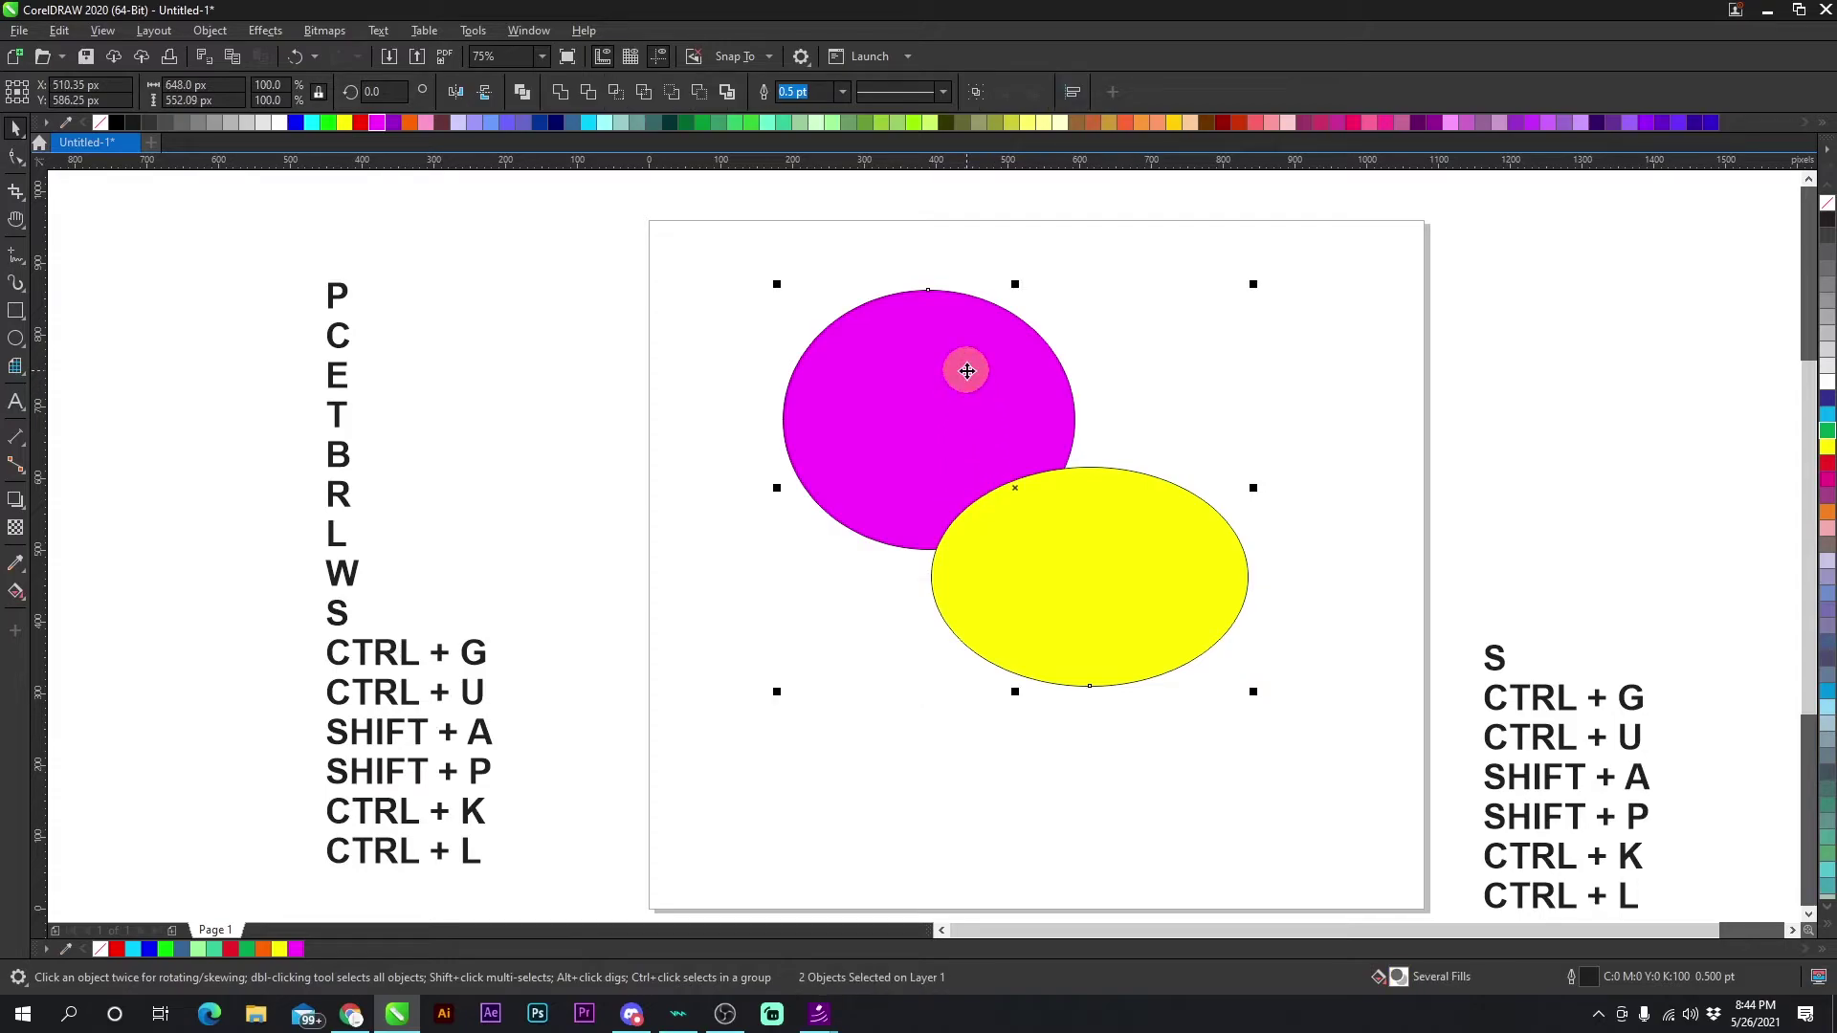
{"action": "key", "text": "w"}
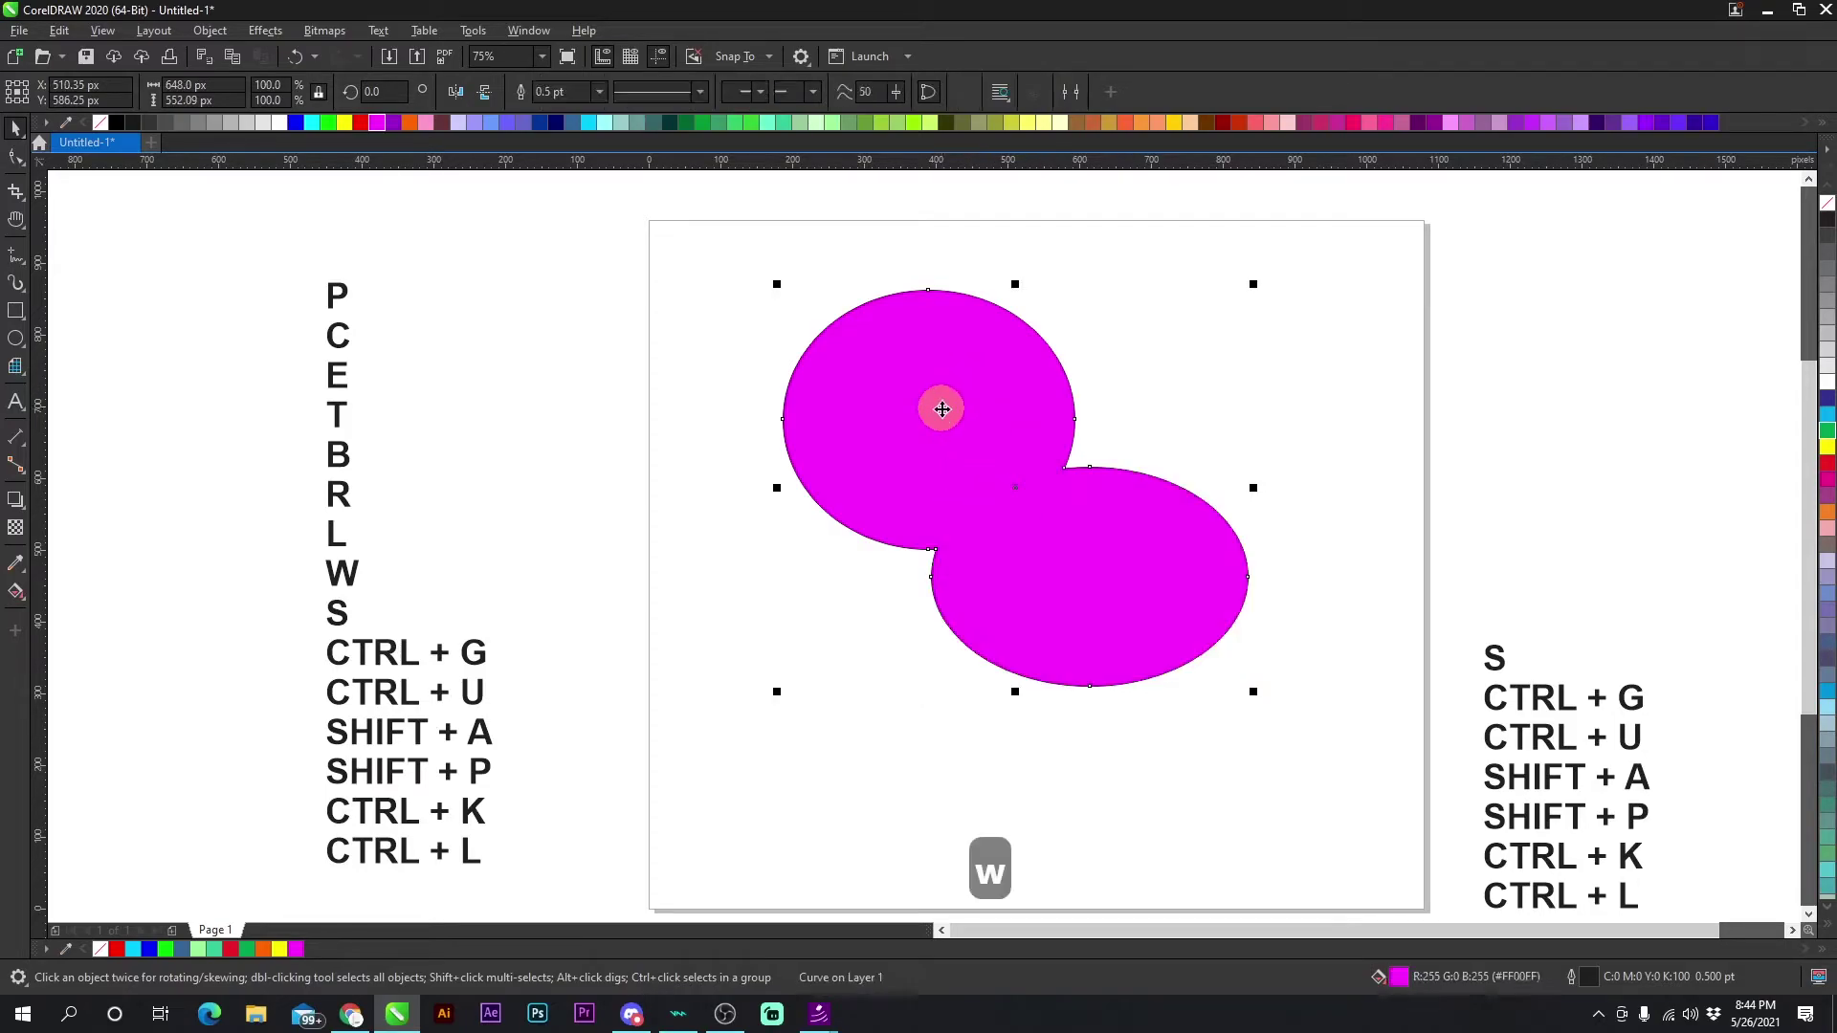
{"action": "left_click", "coordinate": [294, 57]}
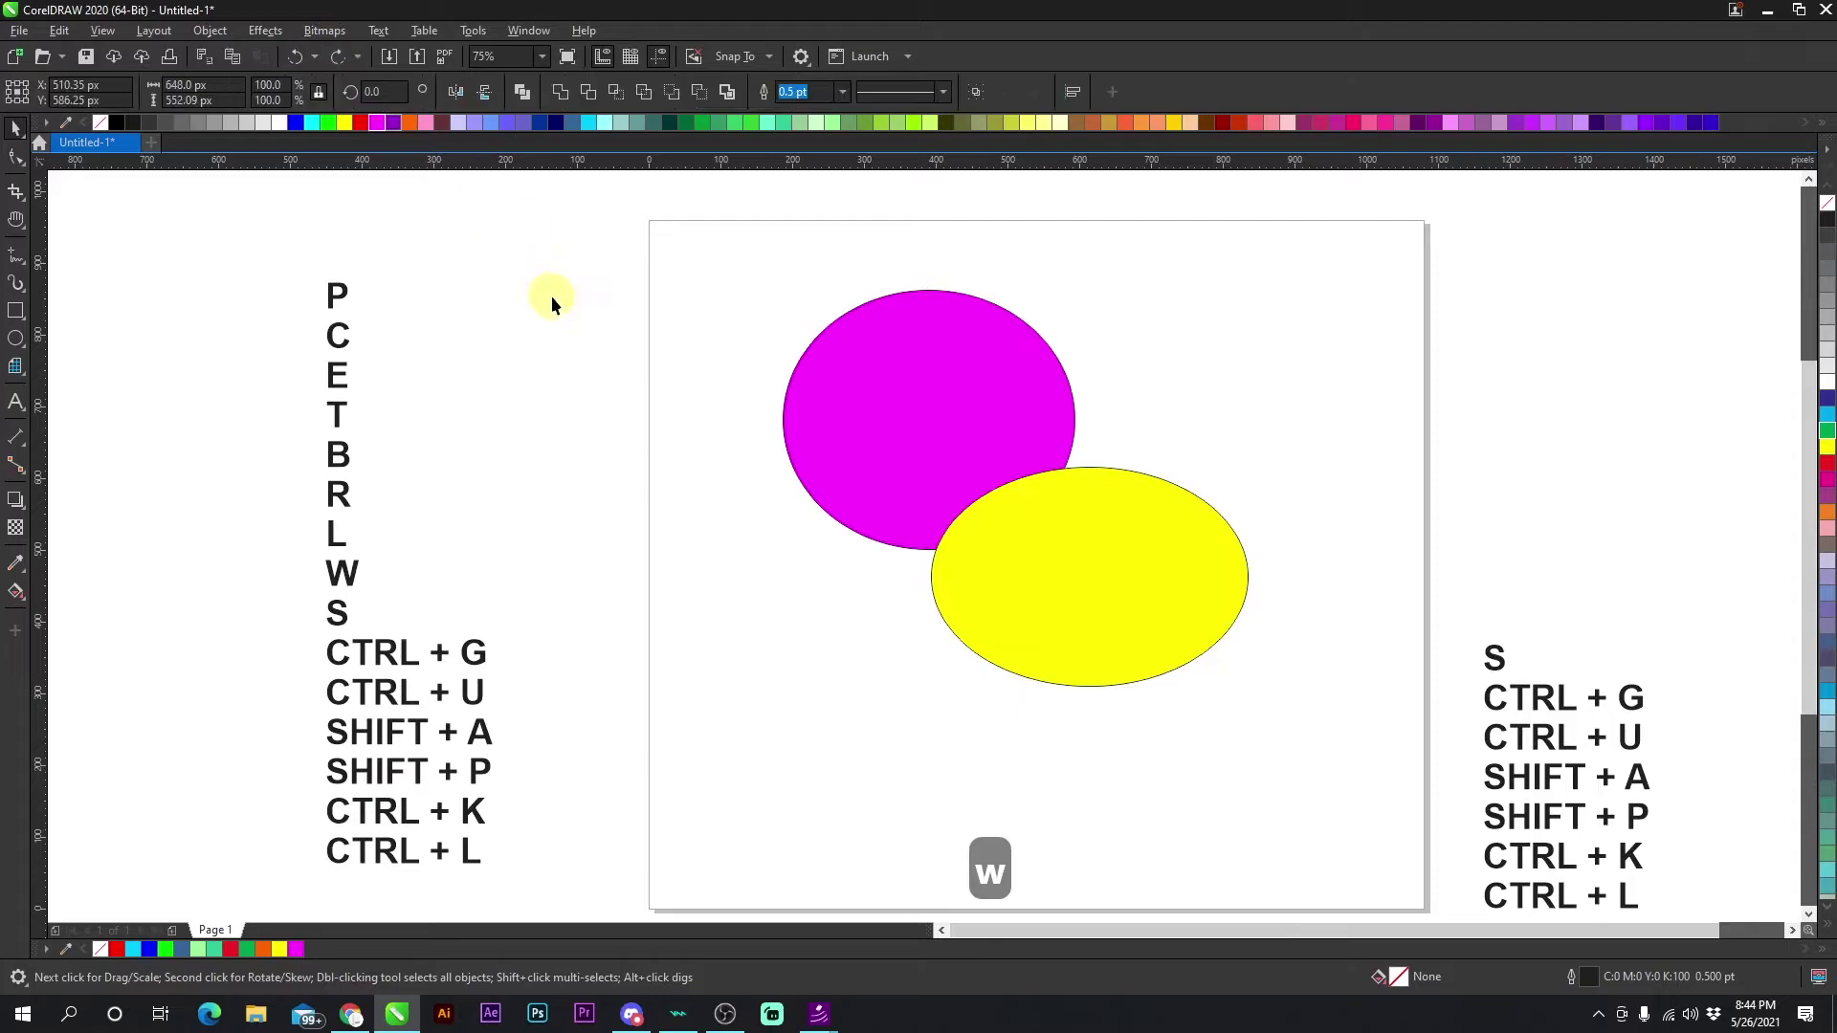
Move both ellipses toward the page's upper-left corner and narrow the yellow one to about 228 px, overlapping the magenta ellipse's lower right edge.
{"action": "left_click_drag", "start_coordinate": [874, 394], "coordinate": [893, 378]}
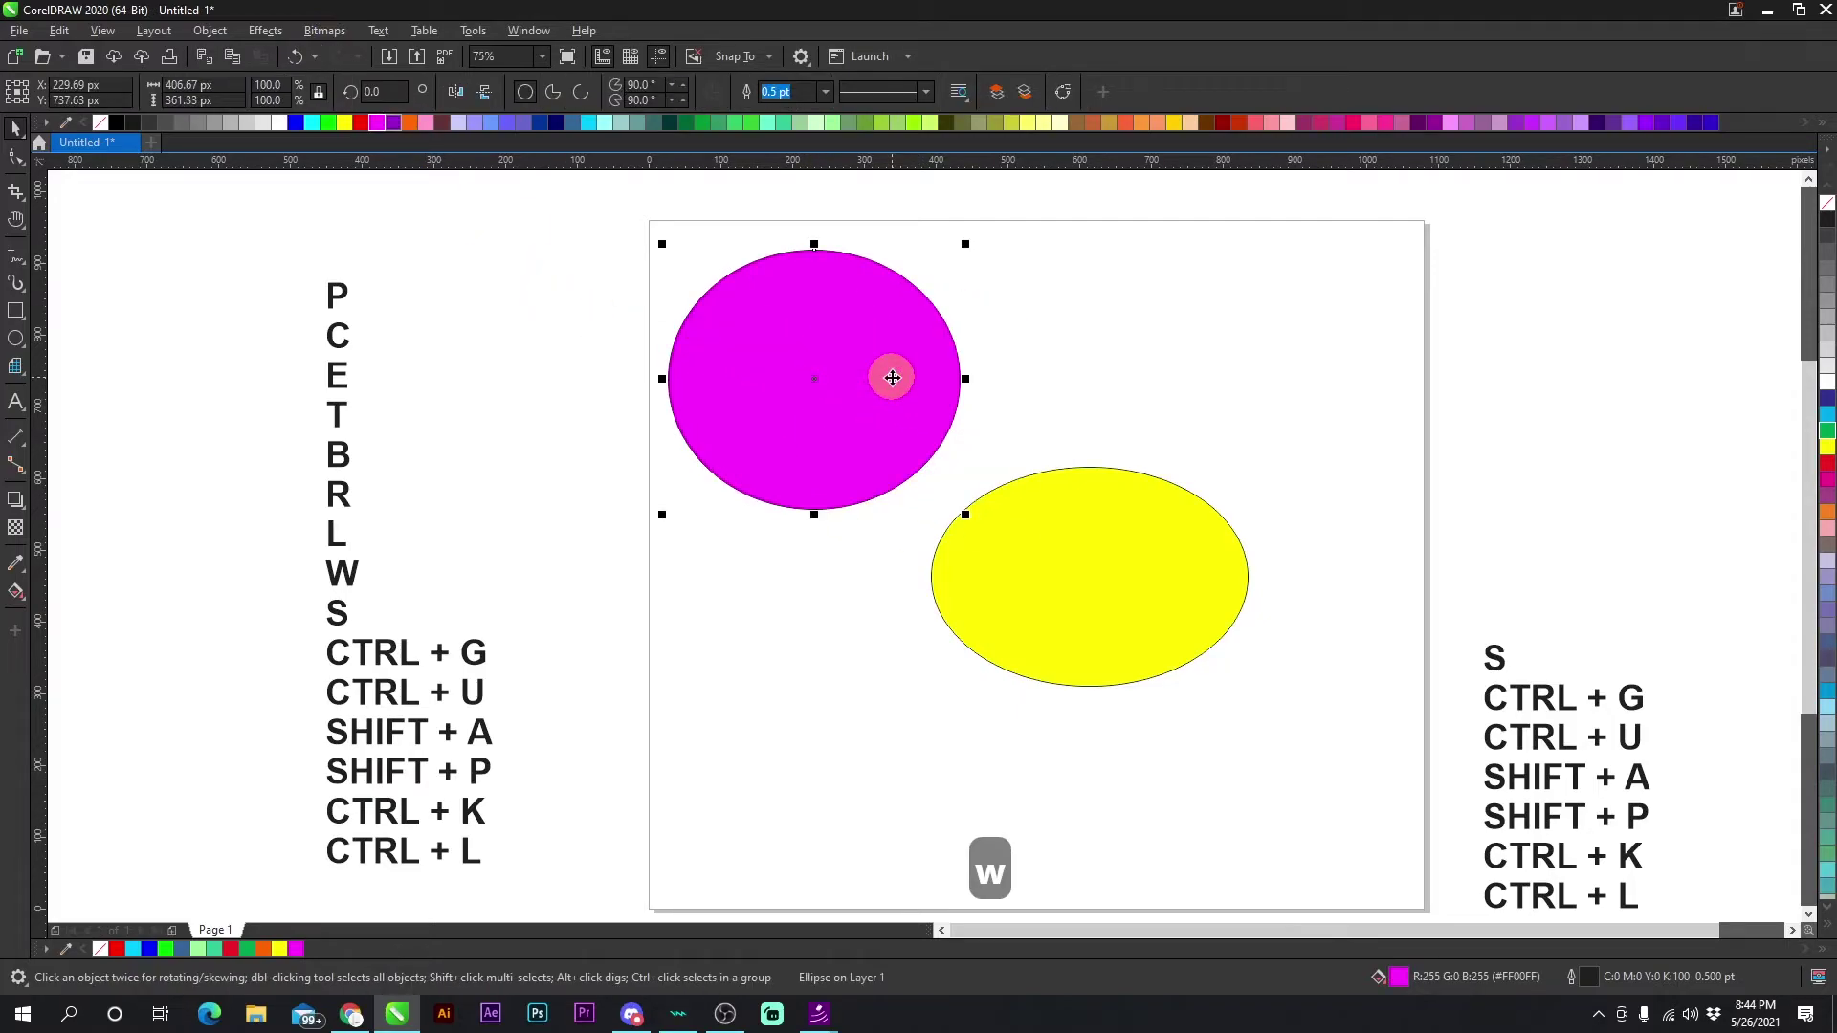
{"action": "left_click_drag", "start_coordinate": [1125, 510], "coordinate": [1010, 553]}
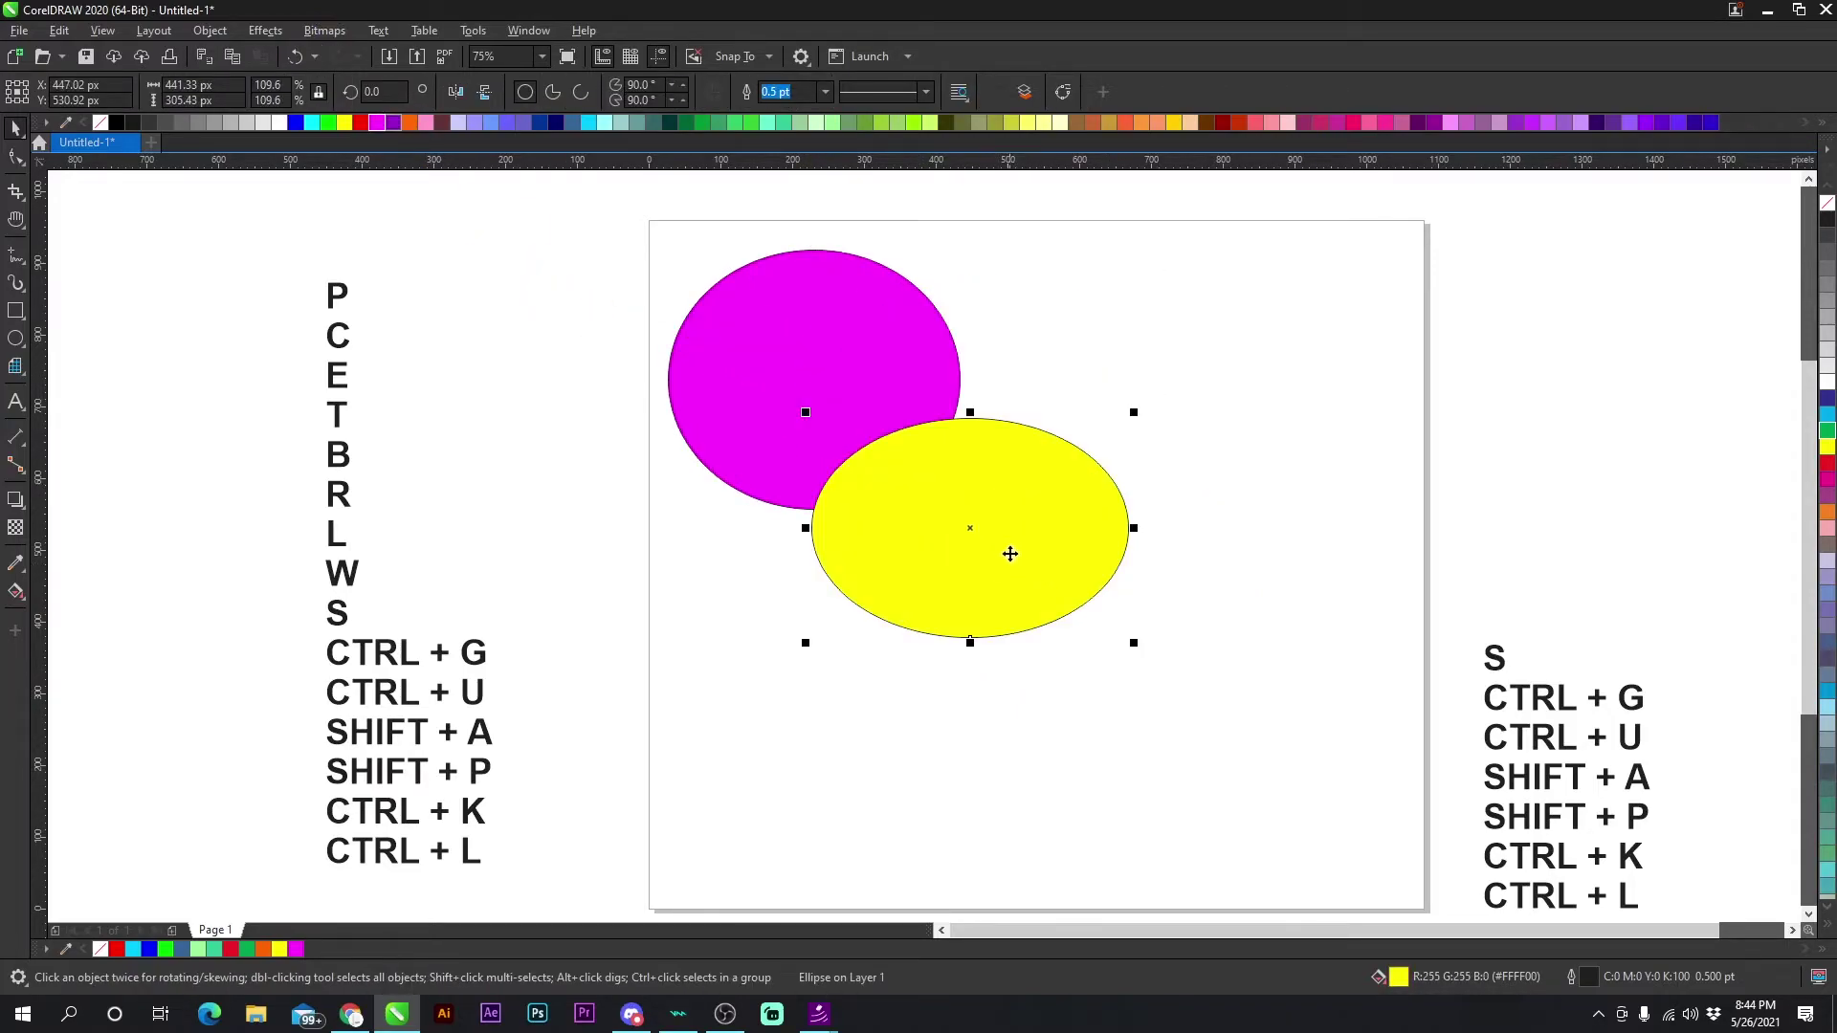
{"action": "left_click_drag", "start_coordinate": [1134, 527], "coordinate": [920, 499]}
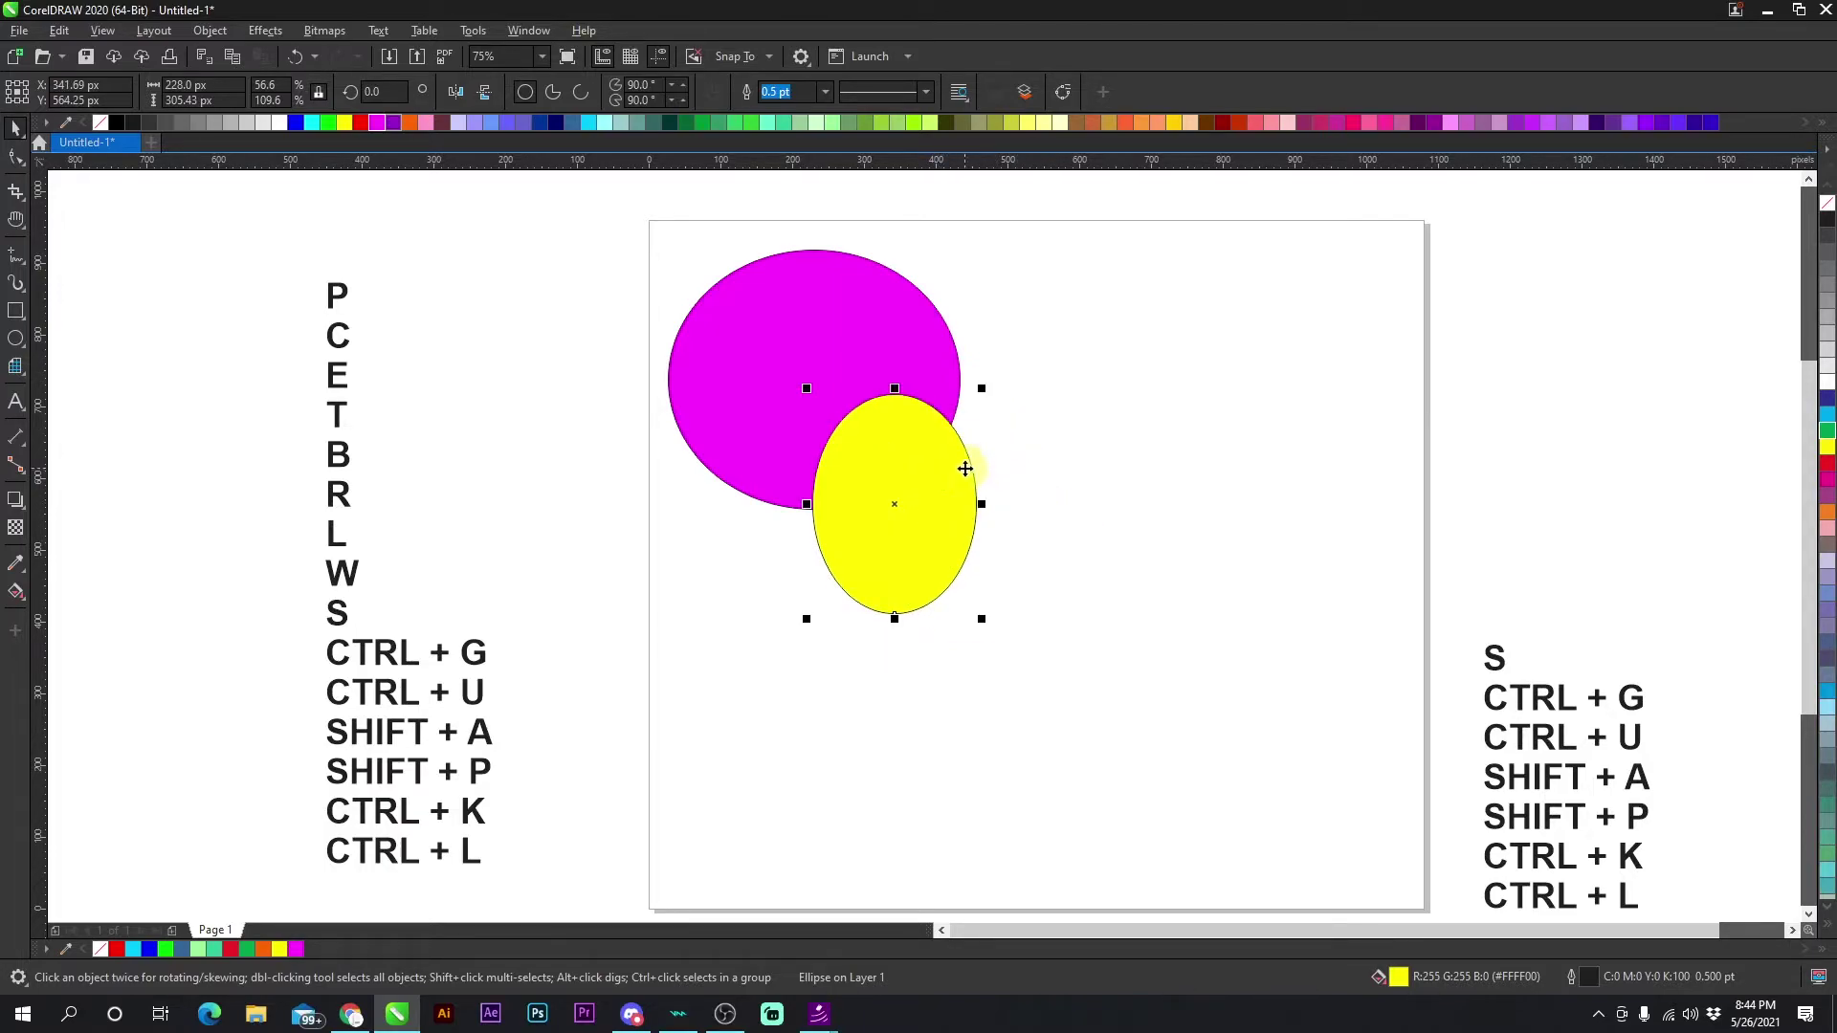
{"action": "left_click", "coordinate": [990, 440]}
{"action": "left_click", "coordinate": [899, 476]}
{"action": "left_click", "coordinate": [881, 389], "text": "shift"}
{"action": "left_click", "coordinate": [995, 455]}
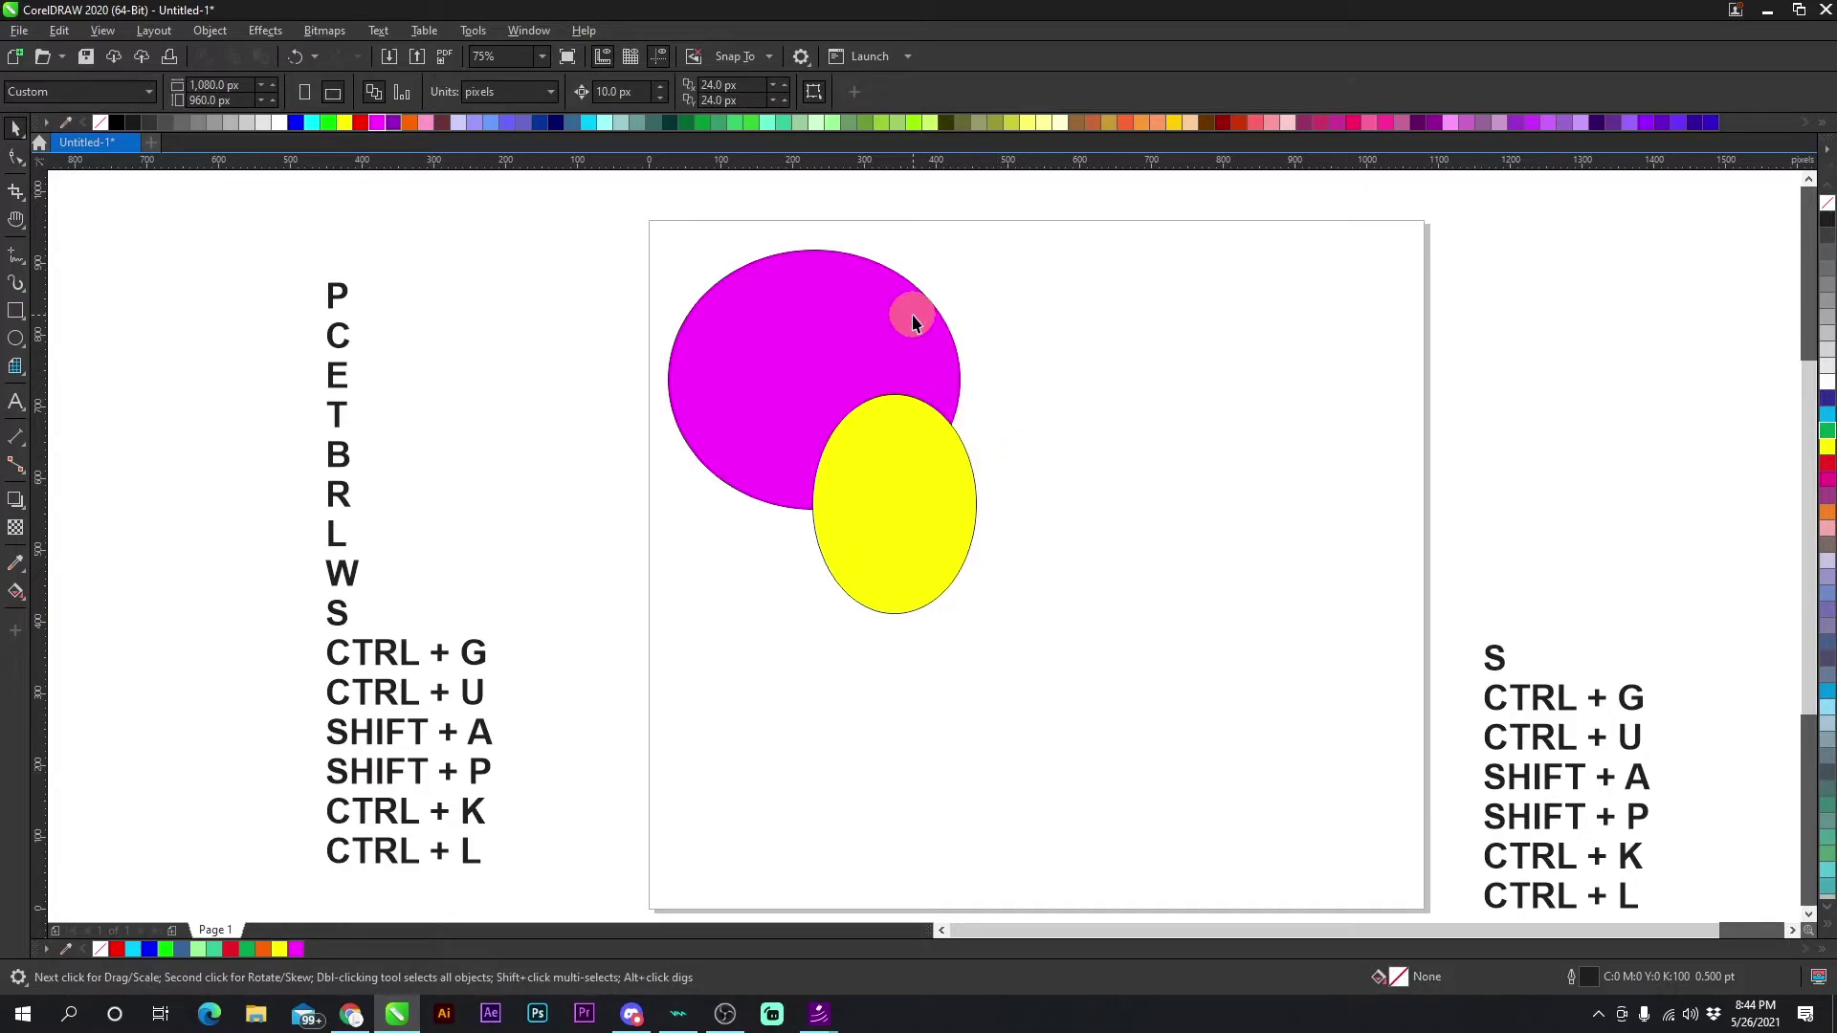
{"action": "left_click", "coordinate": [898, 442]}
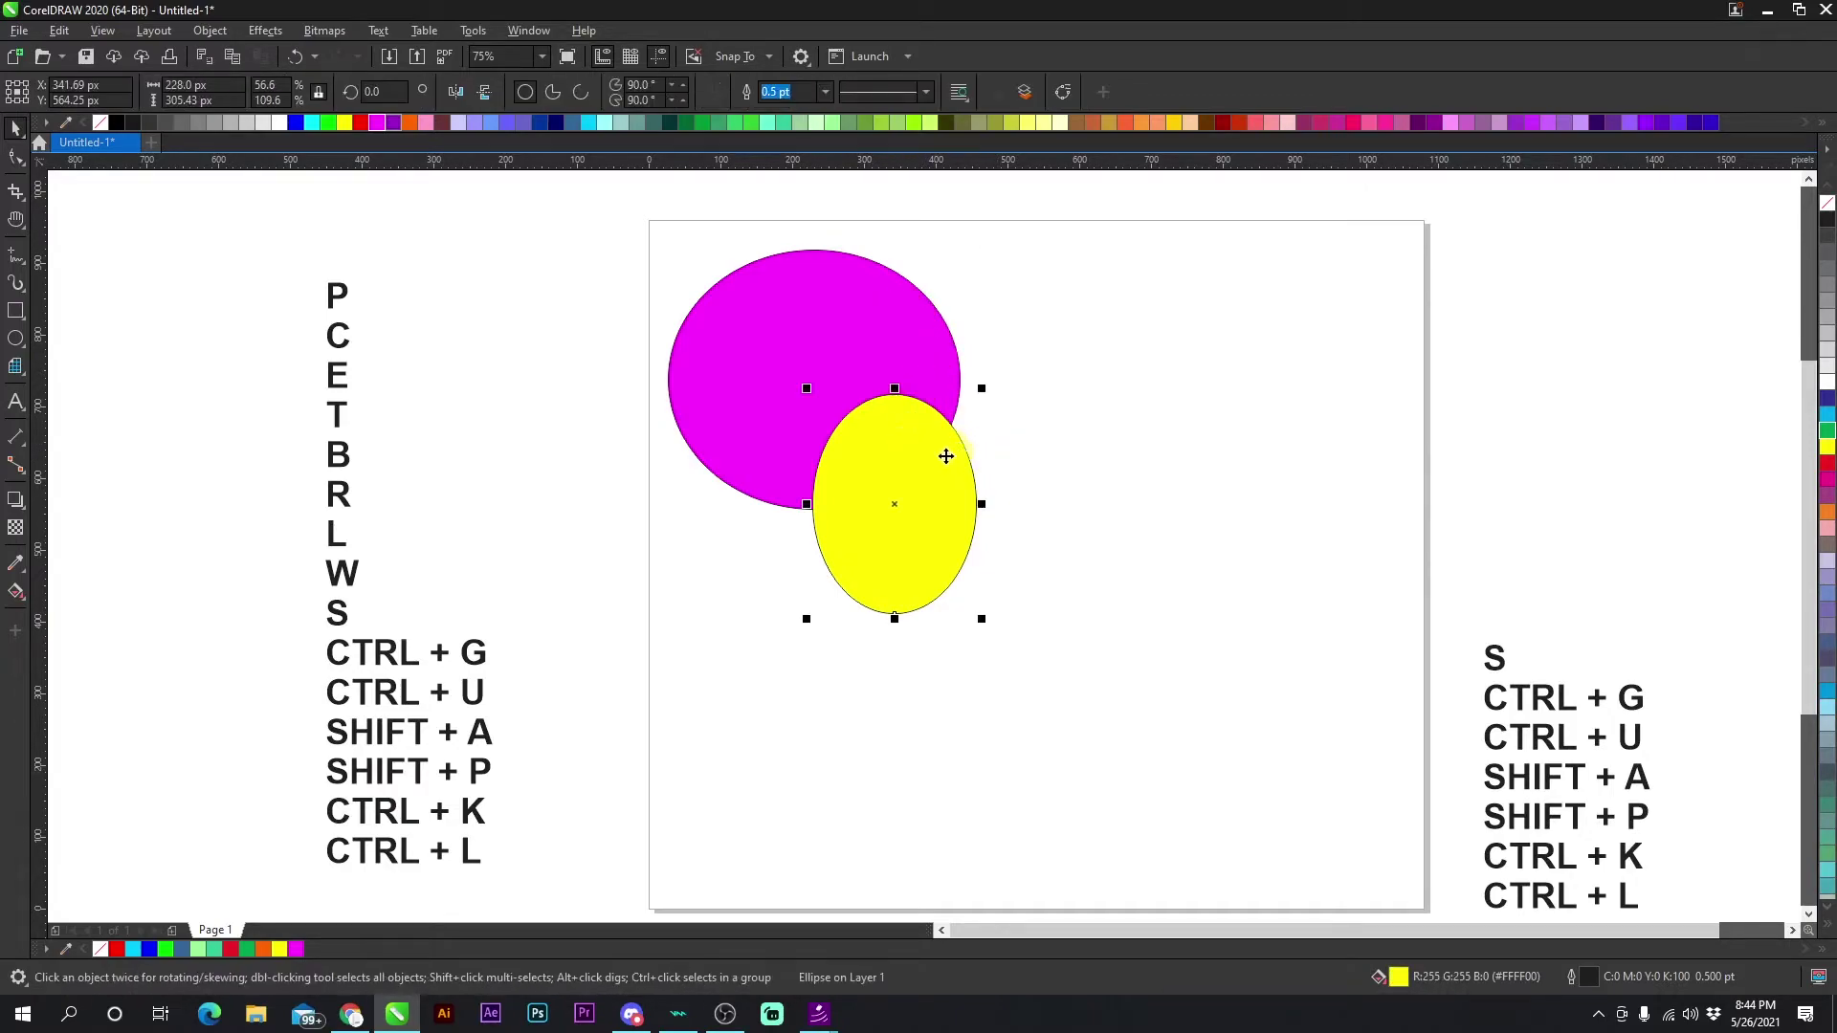
{"action": "left_click", "coordinate": [1063, 438]}
{"action": "left_click", "coordinate": [938, 472]}
{"action": "left_click", "coordinate": [884, 329], "text": "shift"}
{"action": "left_click", "coordinate": [1065, 417]}
{"action": "left_click", "coordinate": [891, 361]}
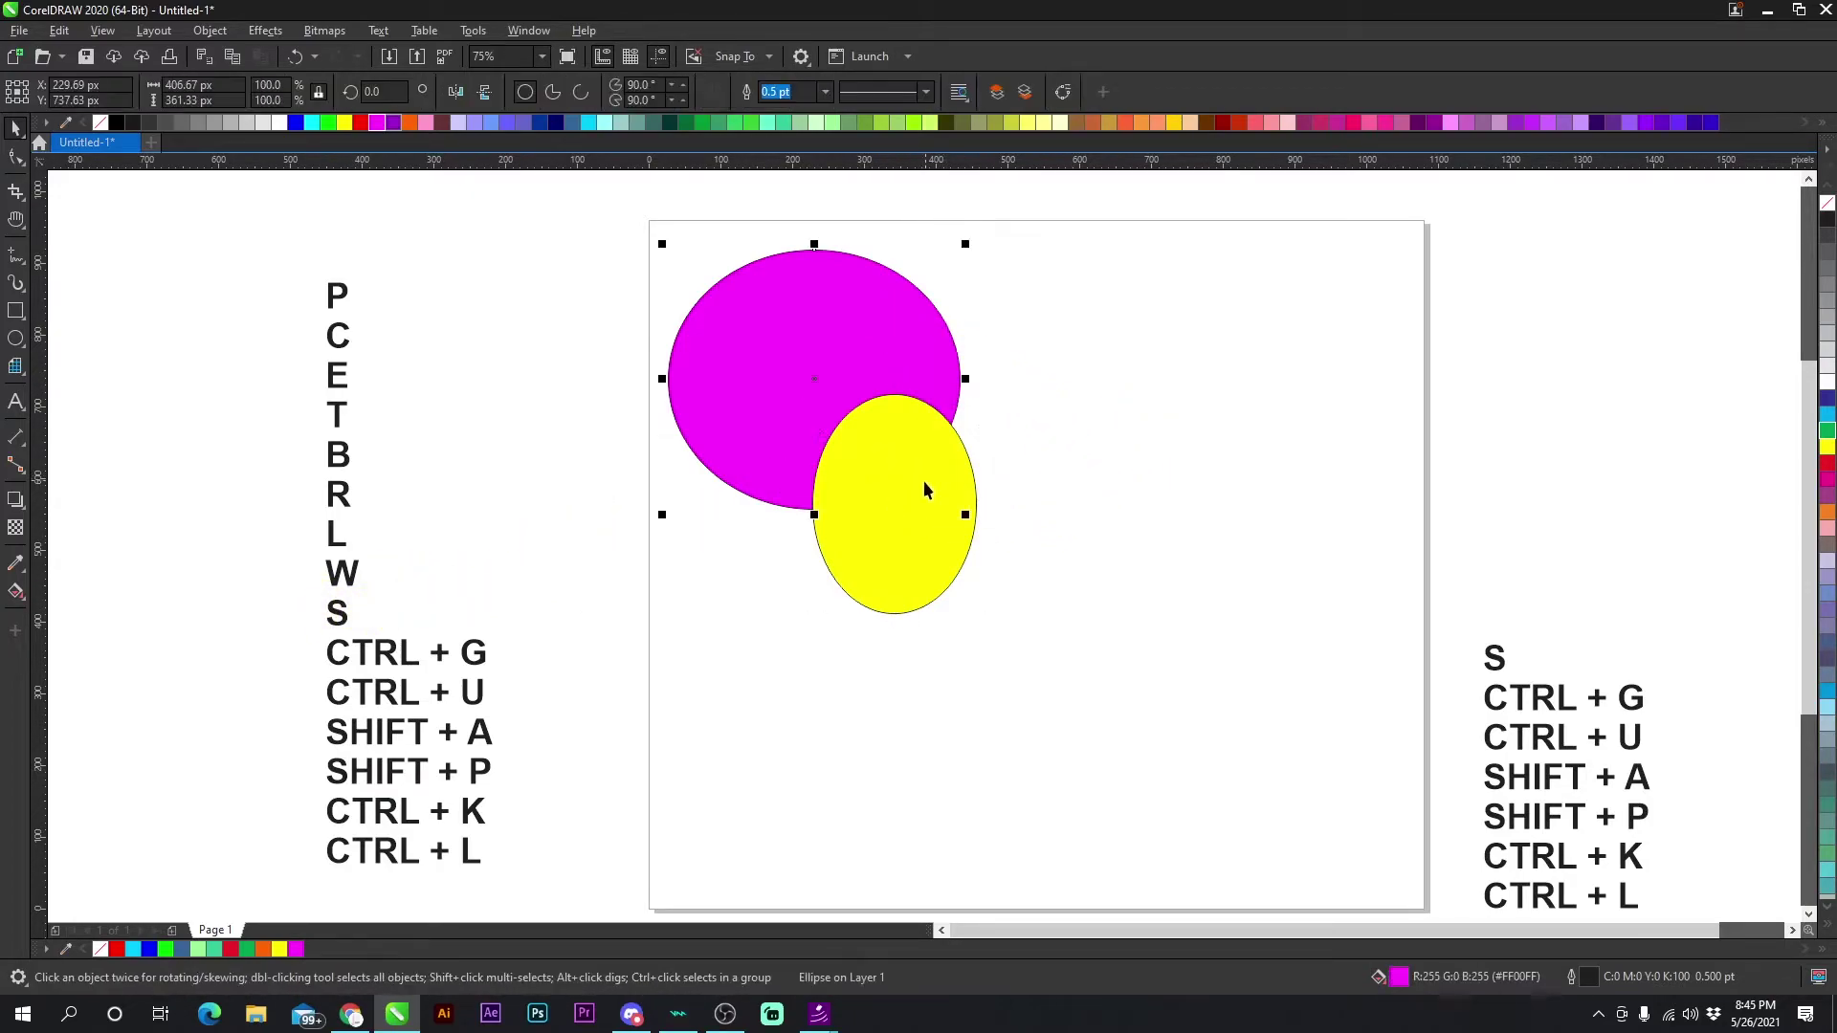
{"action": "left_click", "coordinate": [922, 480], "text": "shift"}
{"action": "left_click", "coordinate": [1035, 484]}
{"action": "left_click", "coordinate": [939, 494]}
{"action": "left_click", "coordinate": [865, 333]}
{"action": "left_click", "coordinate": [1010, 373]}
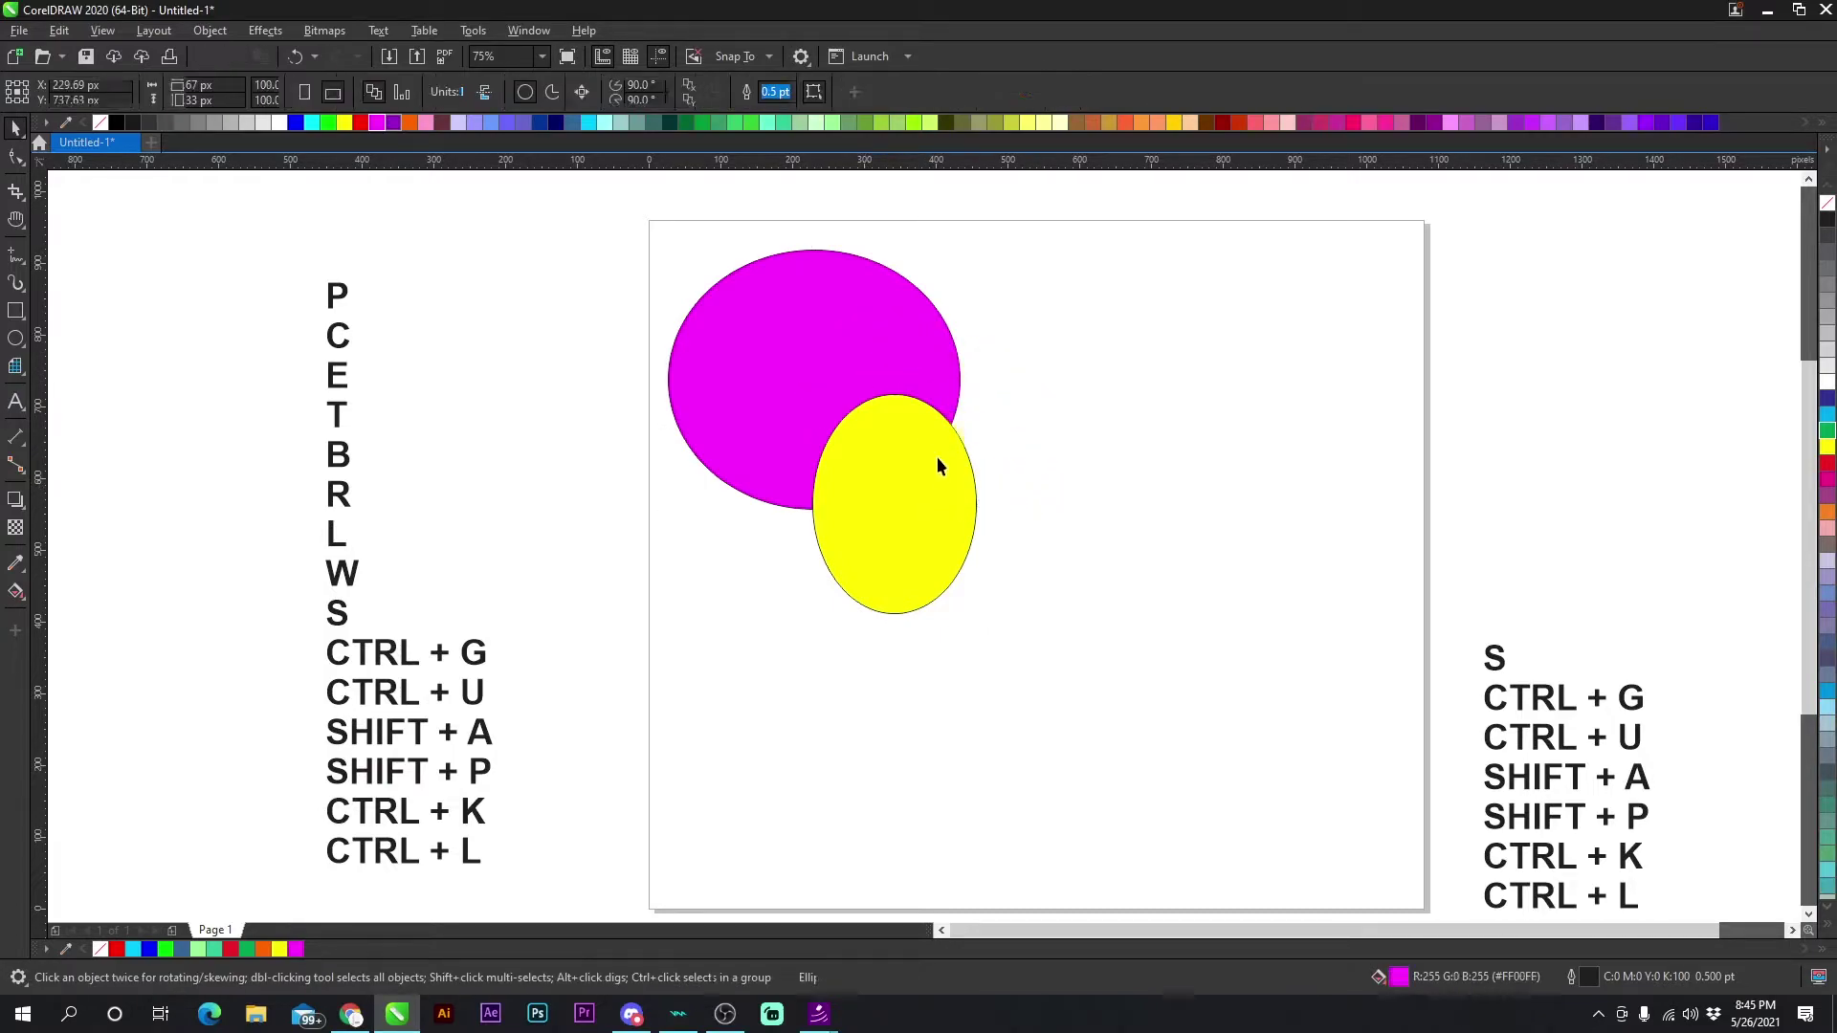
Move the yellow ellipse up and left so it lies mostly over the magenta ellipse.
{"action": "left_click", "coordinate": [922, 471]}
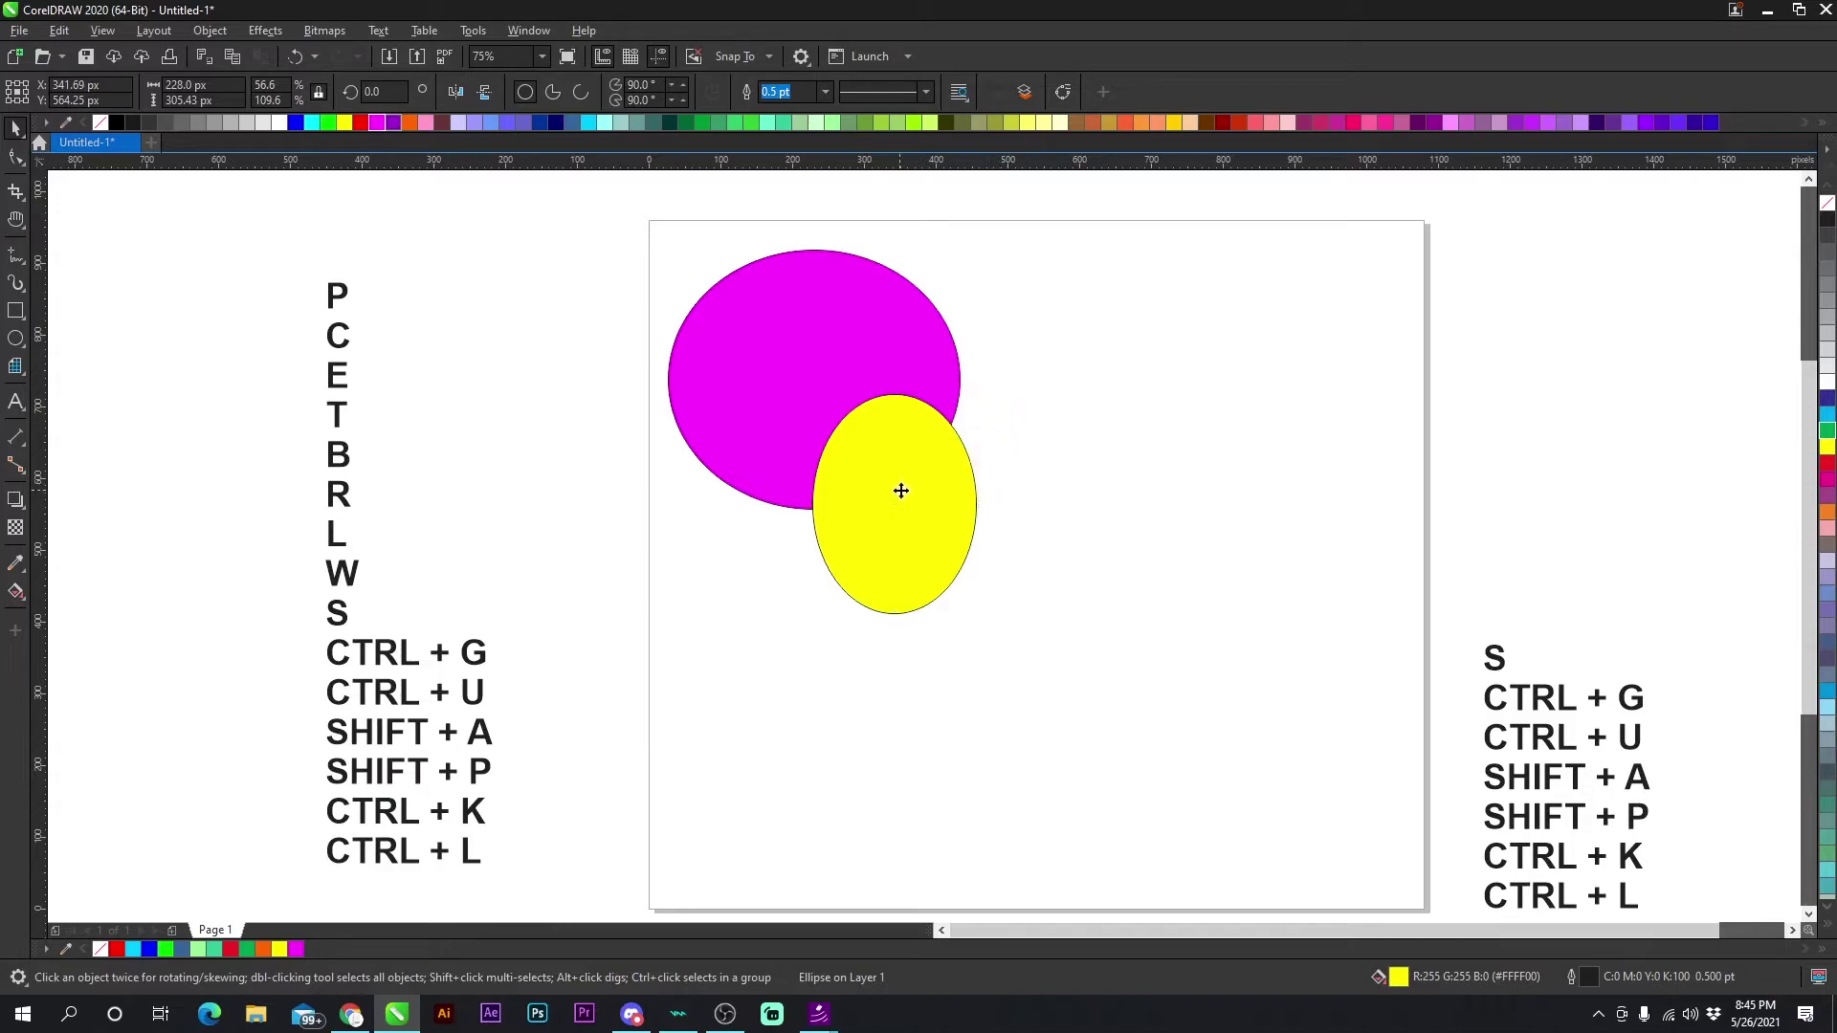
{"action": "left_click_drag", "start_coordinate": [918, 500], "coordinate": [882, 385]}
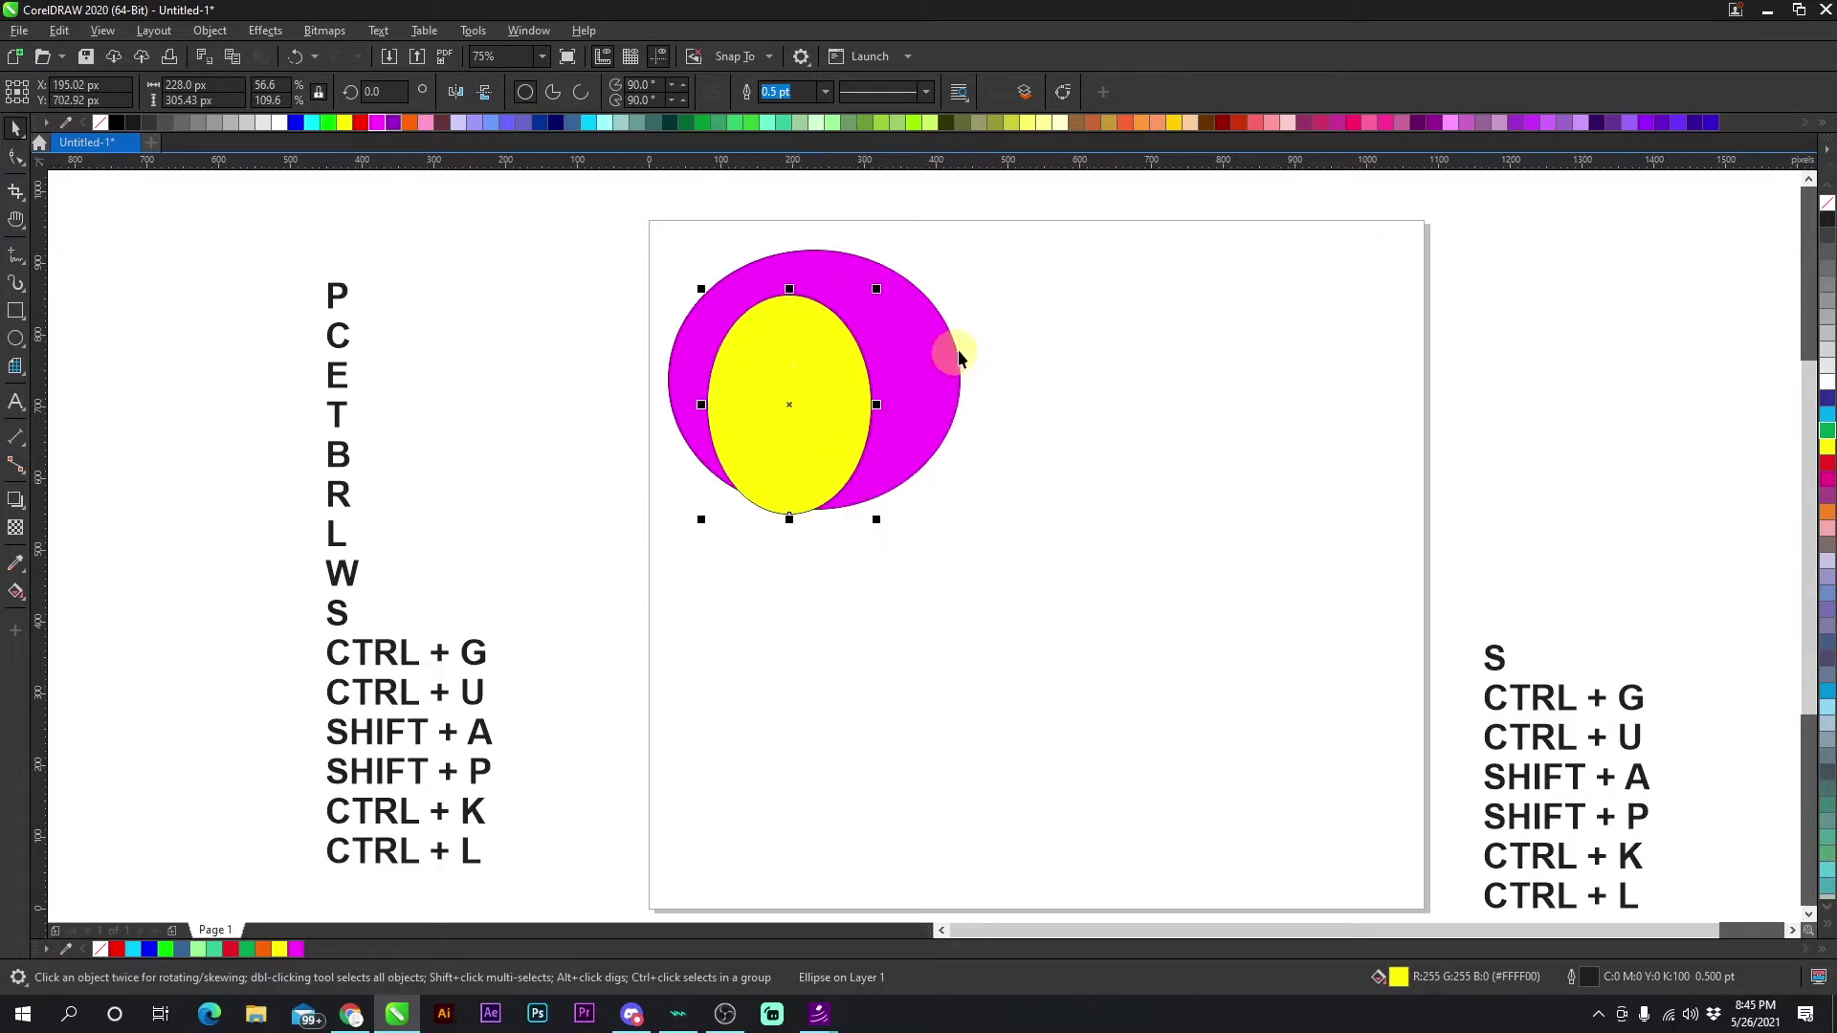
Trim the magenta ellipse with the yellow ellipse placed over its left part, and undo the trim.
{"action": "left_click_drag", "start_coordinate": [877, 377], "coordinate": [742, 396]}
{"action": "left_click", "coordinate": [754, 385]}
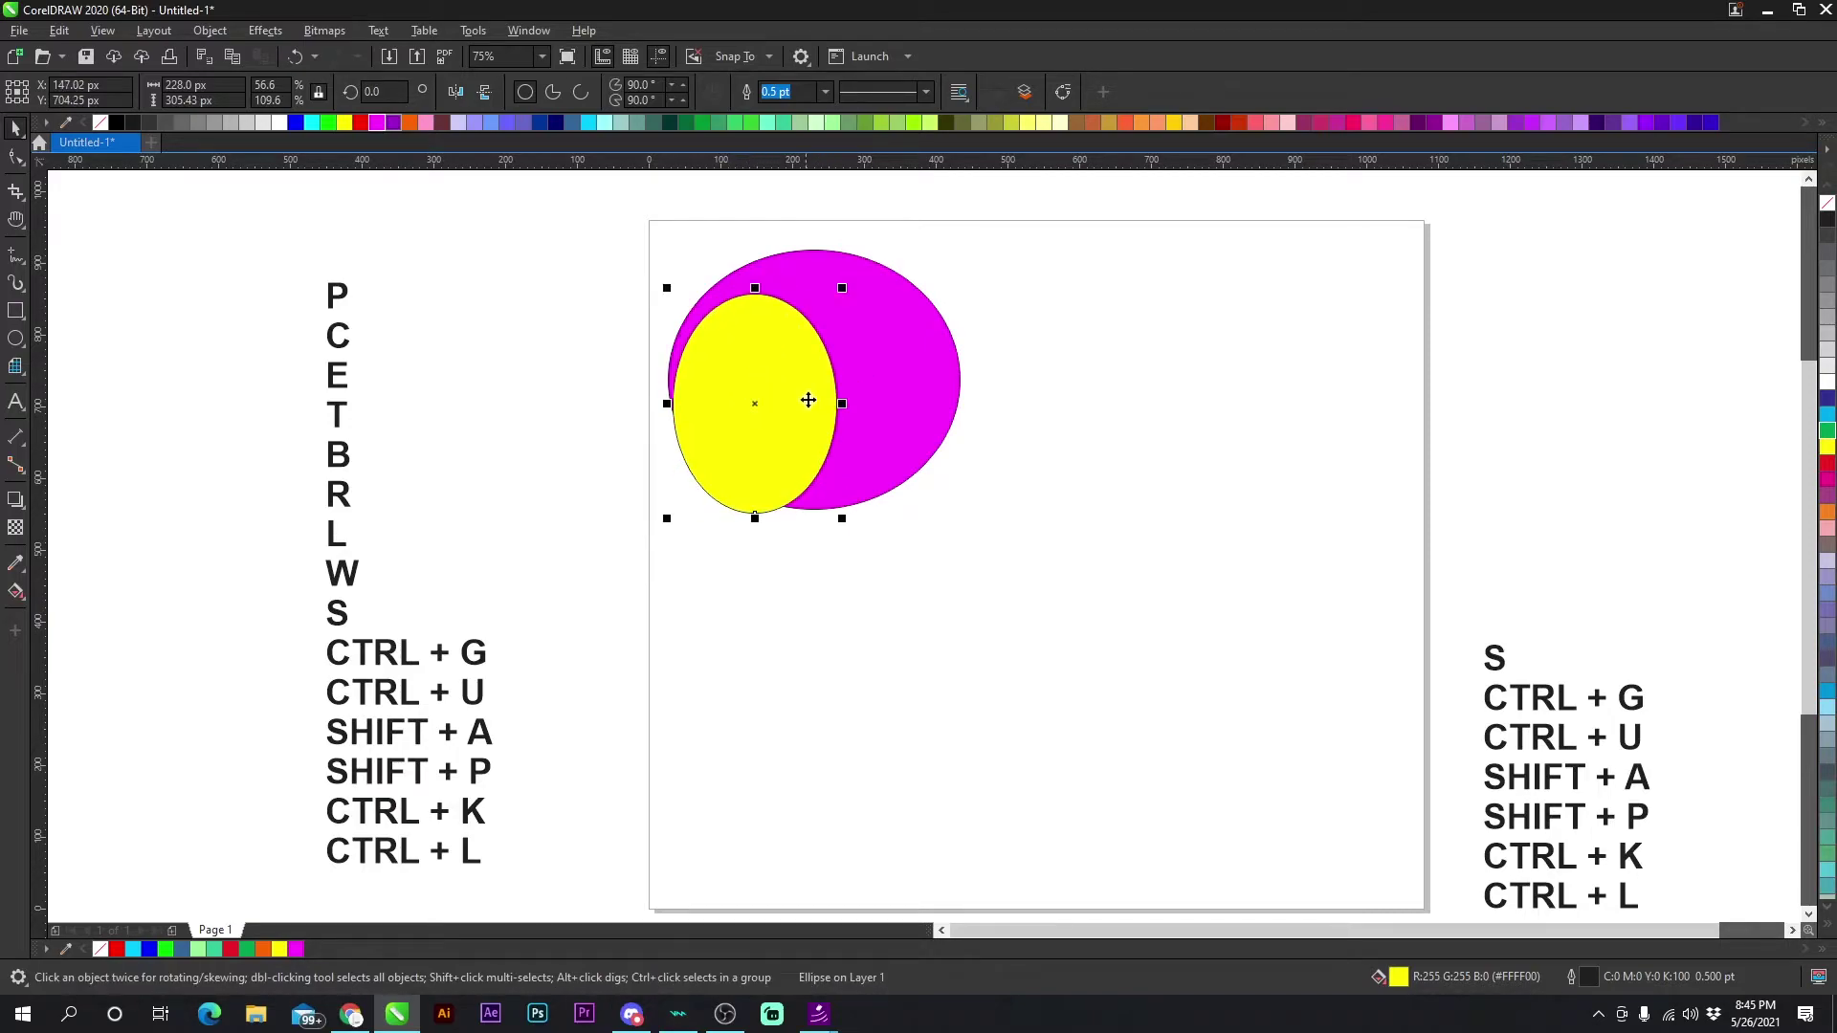
{"action": "left_click", "coordinate": [897, 370], "text": "shift"}
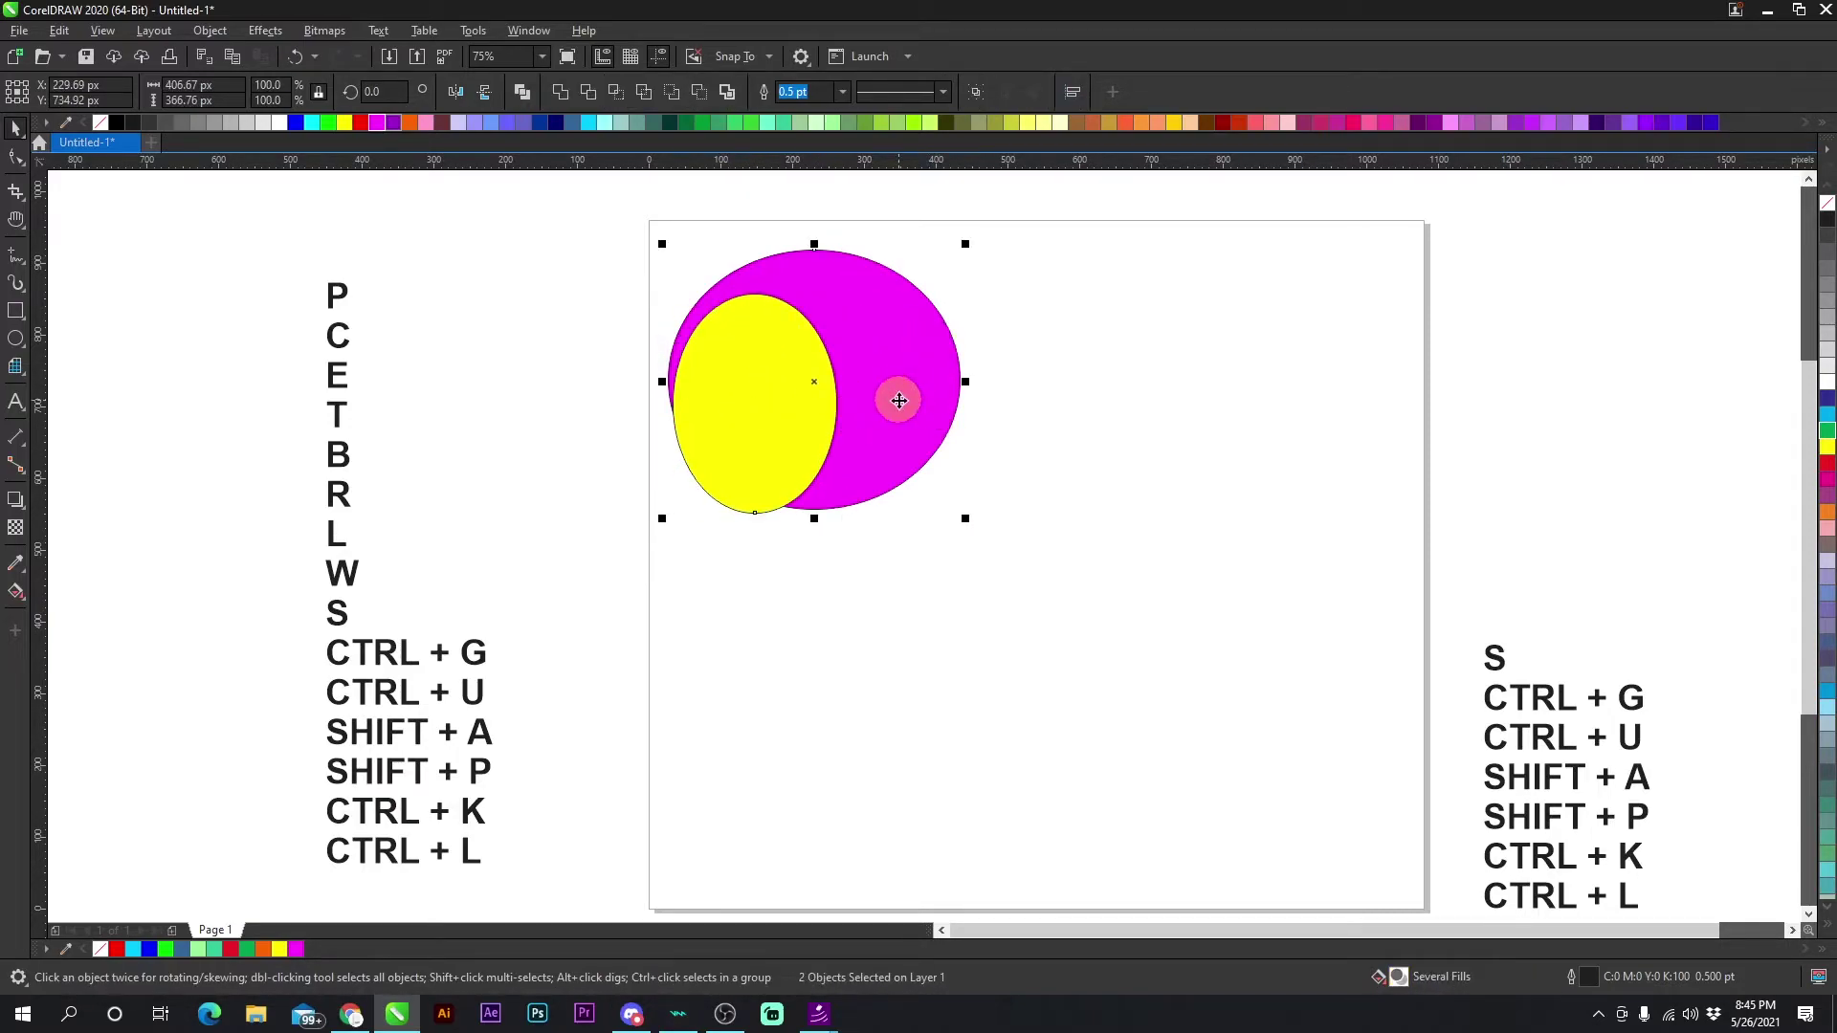
{"action": "key", "text": "s"}
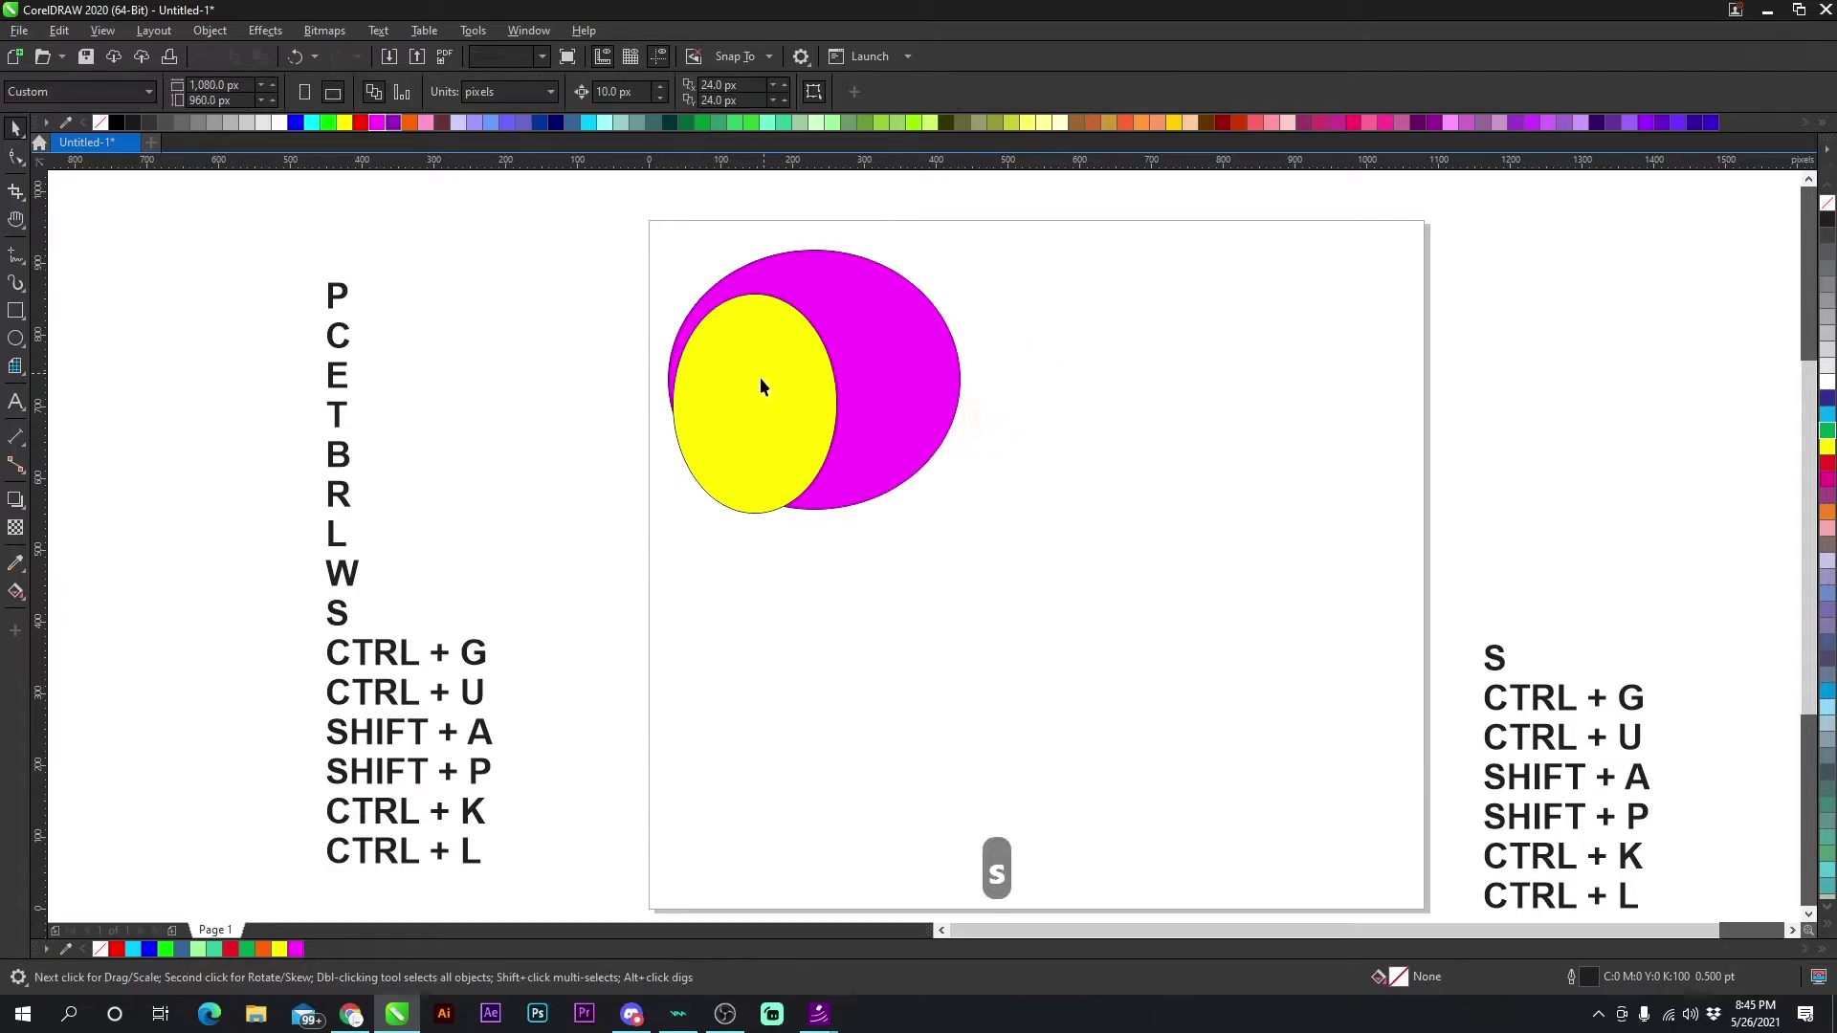
{"action": "left_click_drag", "start_coordinate": [760, 377], "coordinate": [616, 460]}
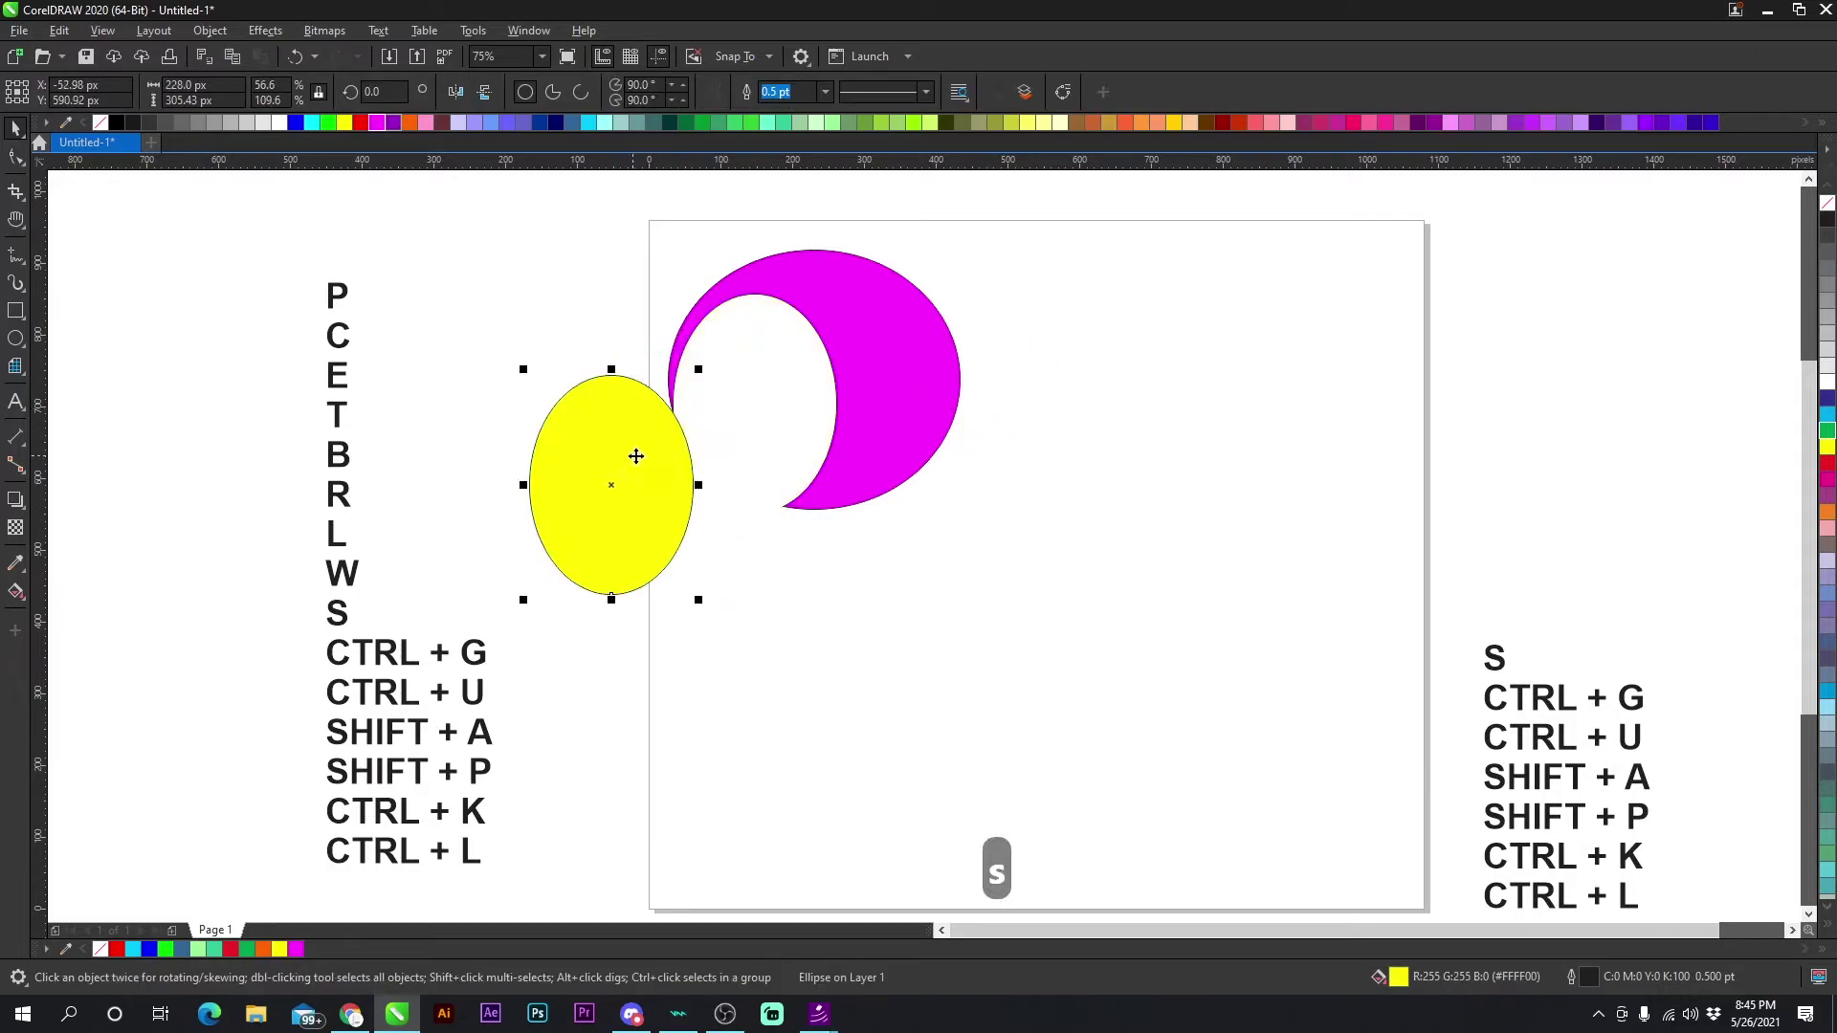
{"action": "left_click", "coordinate": [295, 65]}
{"action": "left_click", "coordinate": [296, 65]}
{"action": "left_click", "coordinate": [296, 65]}
Move the yellow ellipse over the magenta ellipse's lower right part and bring the magenta ellipse to the front.
{"action": "left_click_drag", "start_coordinate": [743, 428], "coordinate": [909, 448]}
{"action": "left_click", "coordinate": [781, 316]}
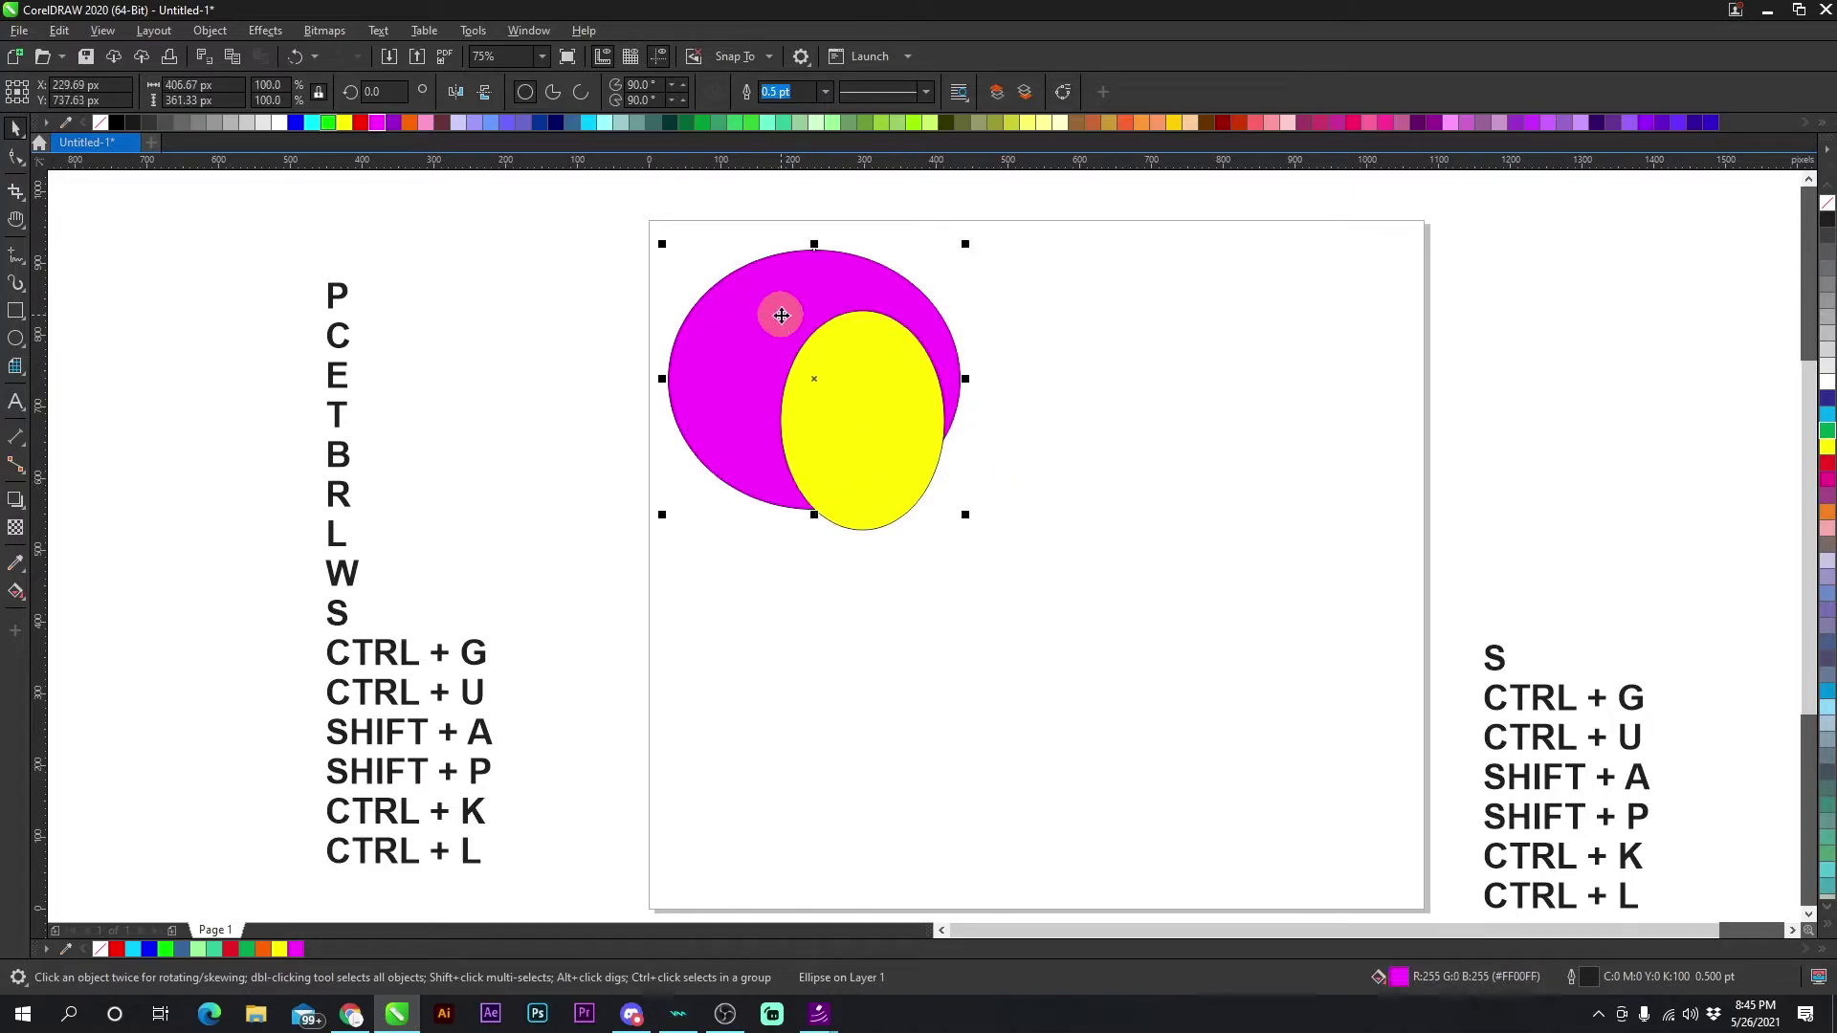
{"action": "key", "text": "ctrl+Page_Up"}
{"action": "key", "text": "shift+Page_Up"}
Trim the yellow ellipse into a crescent with the magenta ellipse shifted up and left, and move the magenta ellipse clear of it.
{"action": "left_click_drag", "start_coordinate": [793, 350], "coordinate": [731, 328]}
{"action": "left_click_drag", "start_coordinate": [781, 378], "coordinate": [666, 355]}
{"action": "left_click", "coordinate": [912, 412], "text": "shift"}
{"action": "key", "text": "s"}
{"action": "left_click", "coordinate": [729, 379]}
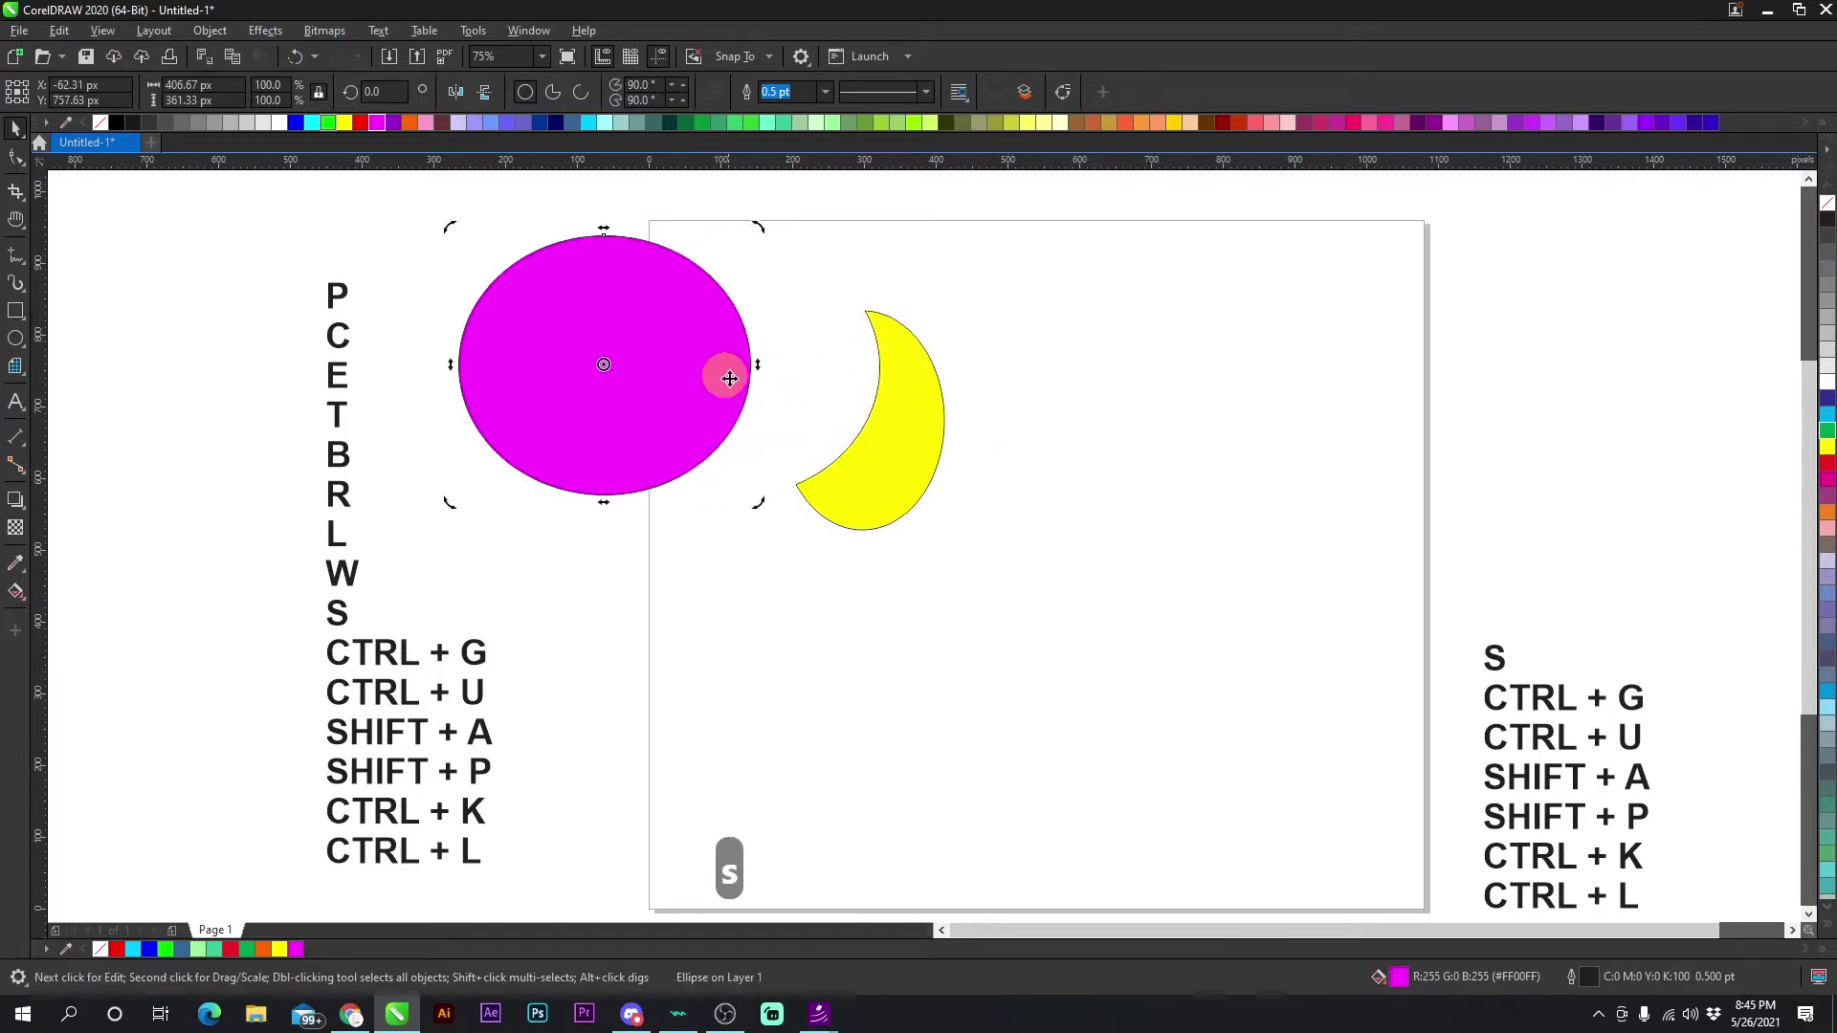
{"action": "left_click_drag", "start_coordinate": [914, 446], "coordinate": [907, 444]}
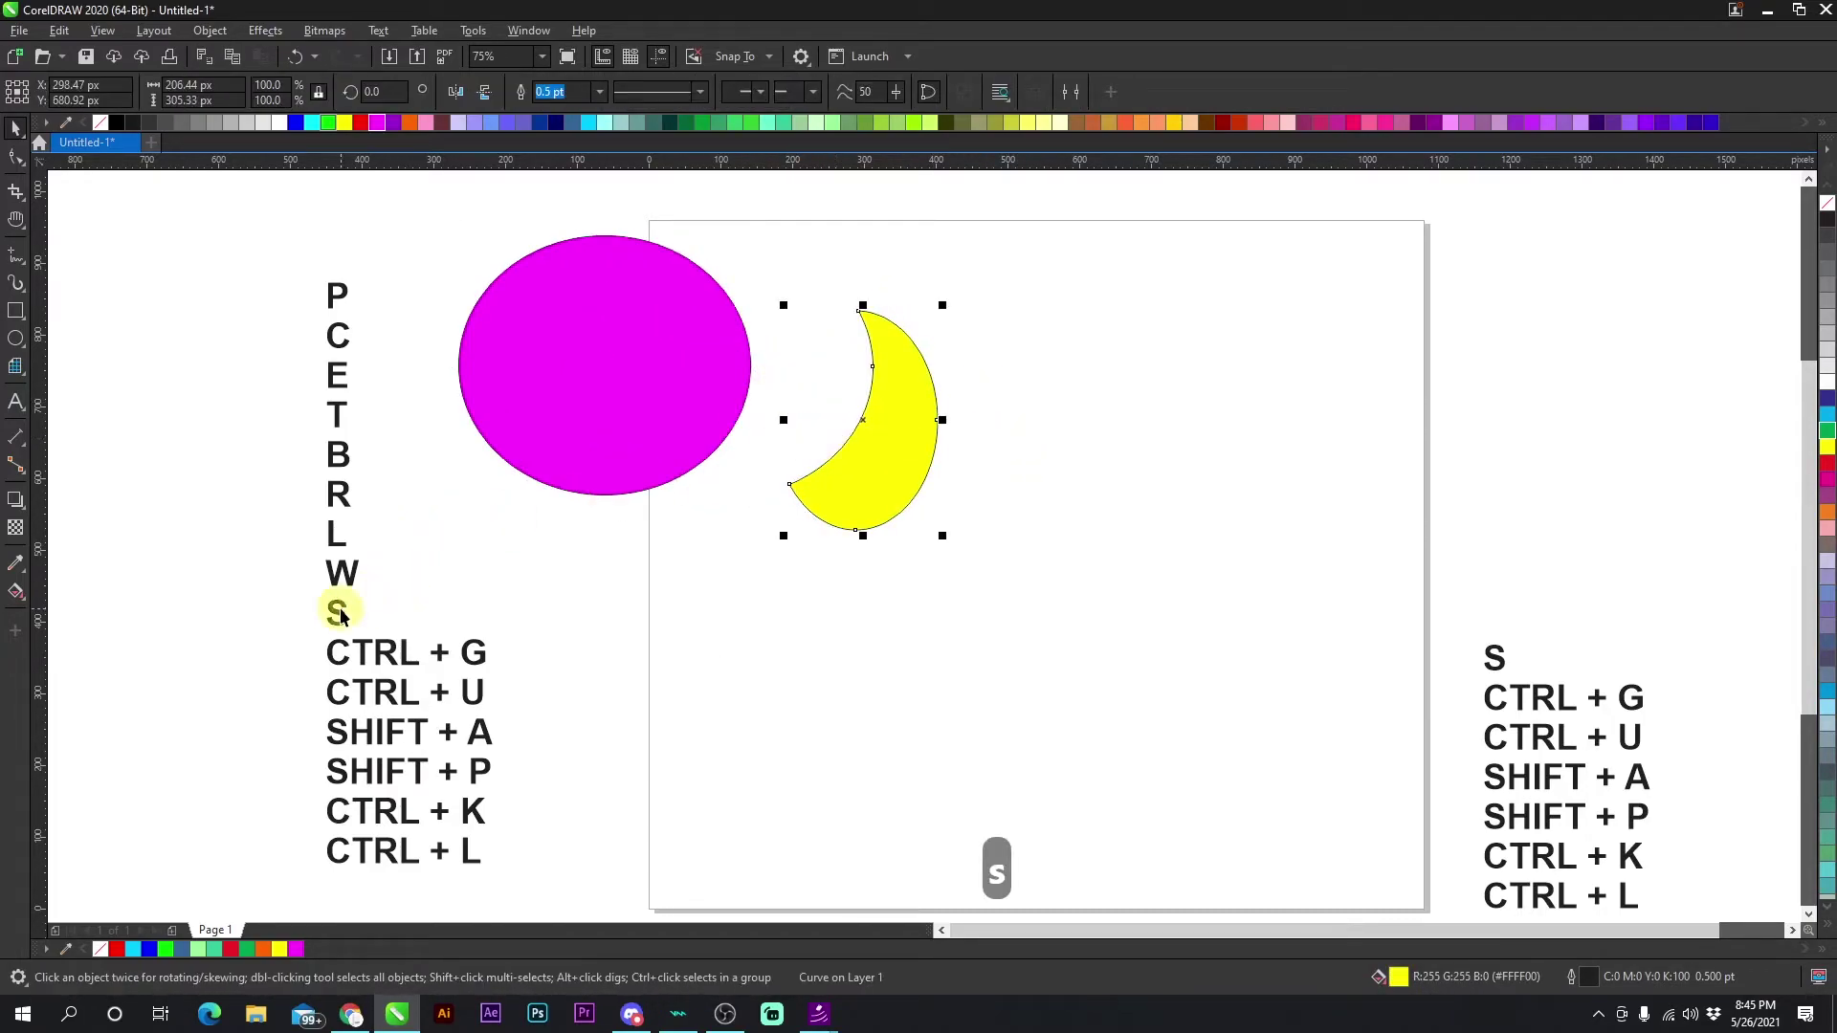
Delete the magenta ellipse and the yellow crescent from the page.
{"action": "left_click", "coordinate": [622, 356]}
{"action": "left_click", "coordinate": [904, 383], "text": "shift"}
{"action": "key", "text": "Delete"}
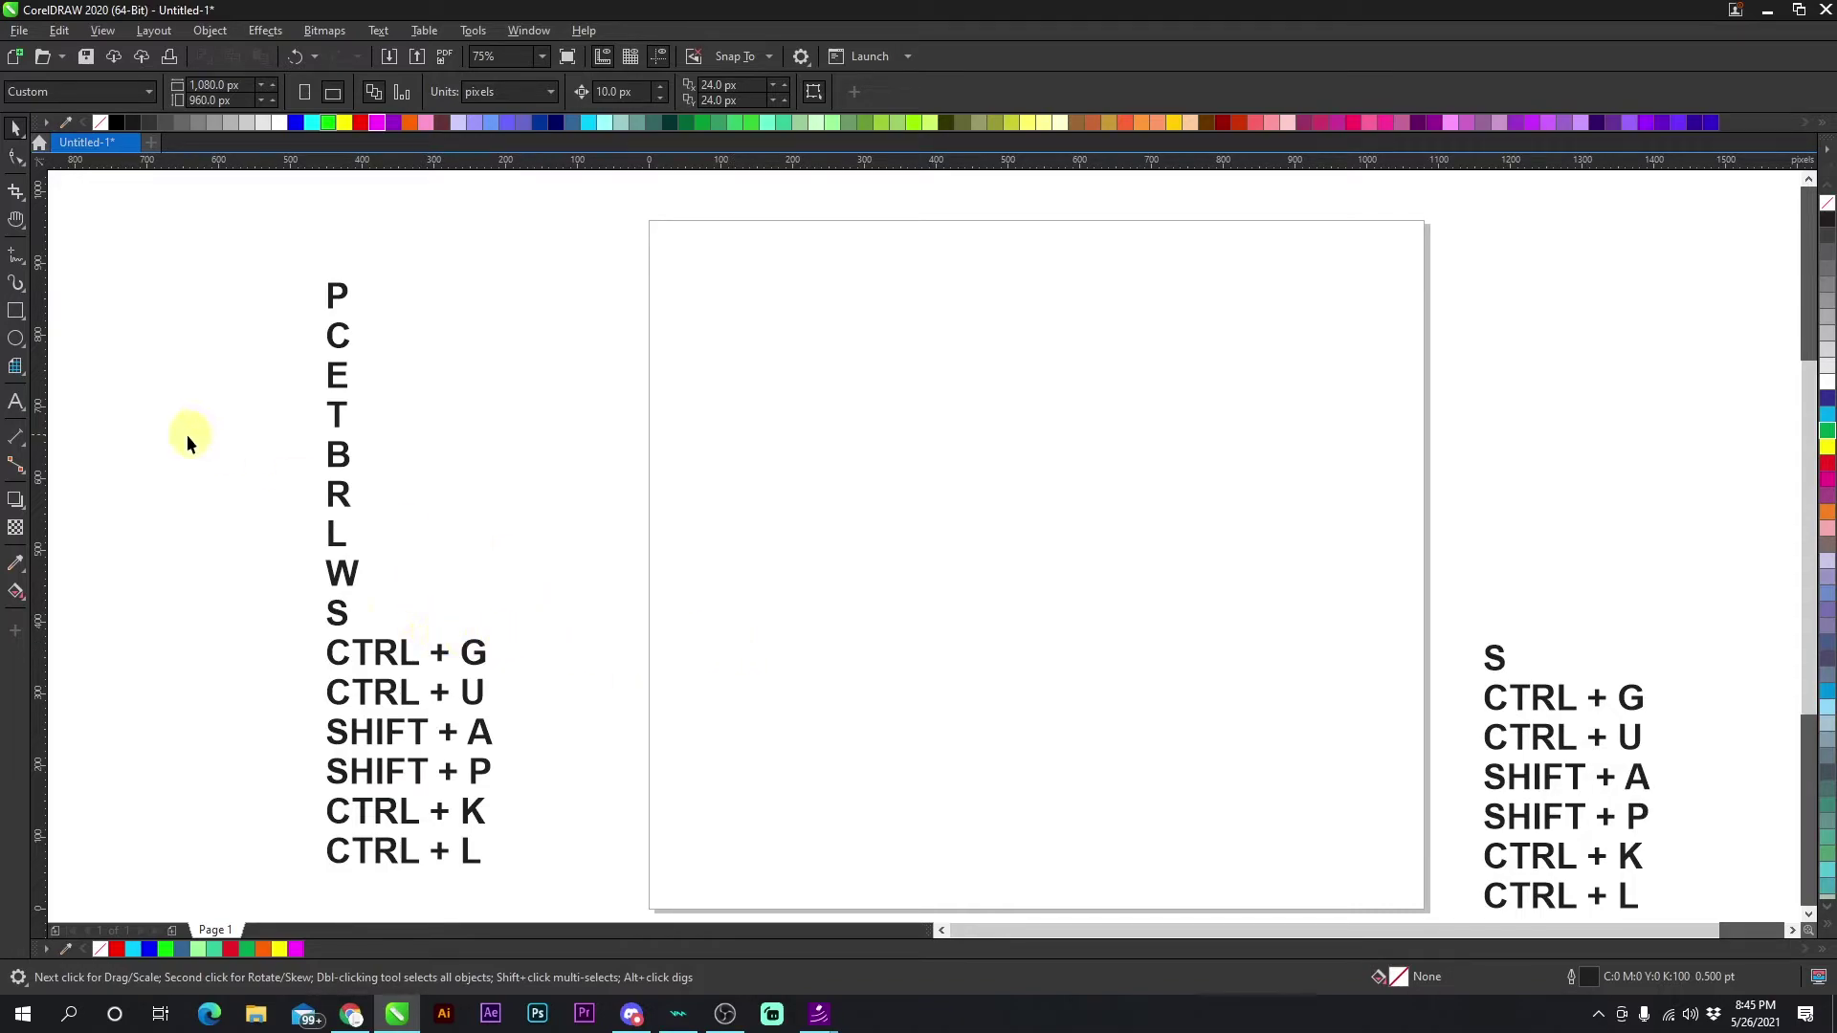
Draw an upright rectangle about 379 by 667 px and a wide rectangle about 753 by 219 px crossing its upper part.
{"action": "left_click", "coordinate": [19, 311]}
{"action": "left_click_drag", "start_coordinate": [798, 333], "coordinate": [1073, 815]}
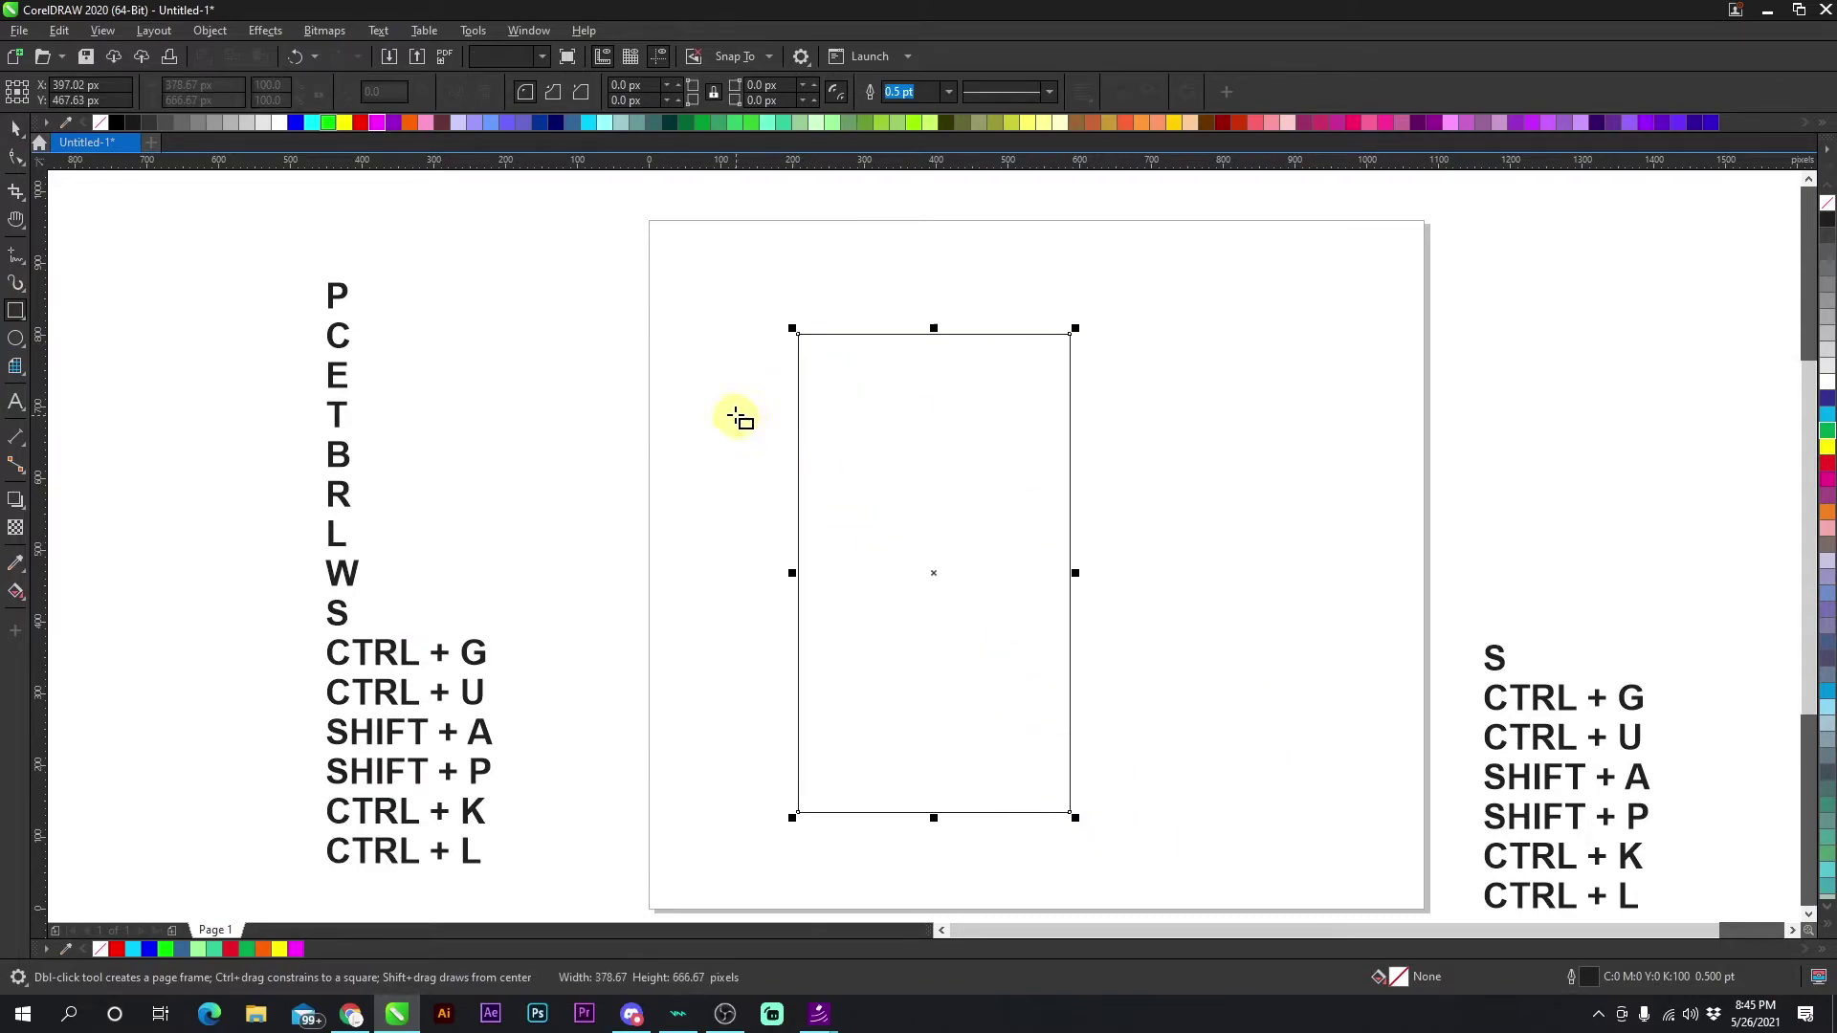
{"action": "left_click_drag", "start_coordinate": [657, 347], "coordinate": [1197, 504]}
{"action": "left_click", "coordinate": [17, 128]}
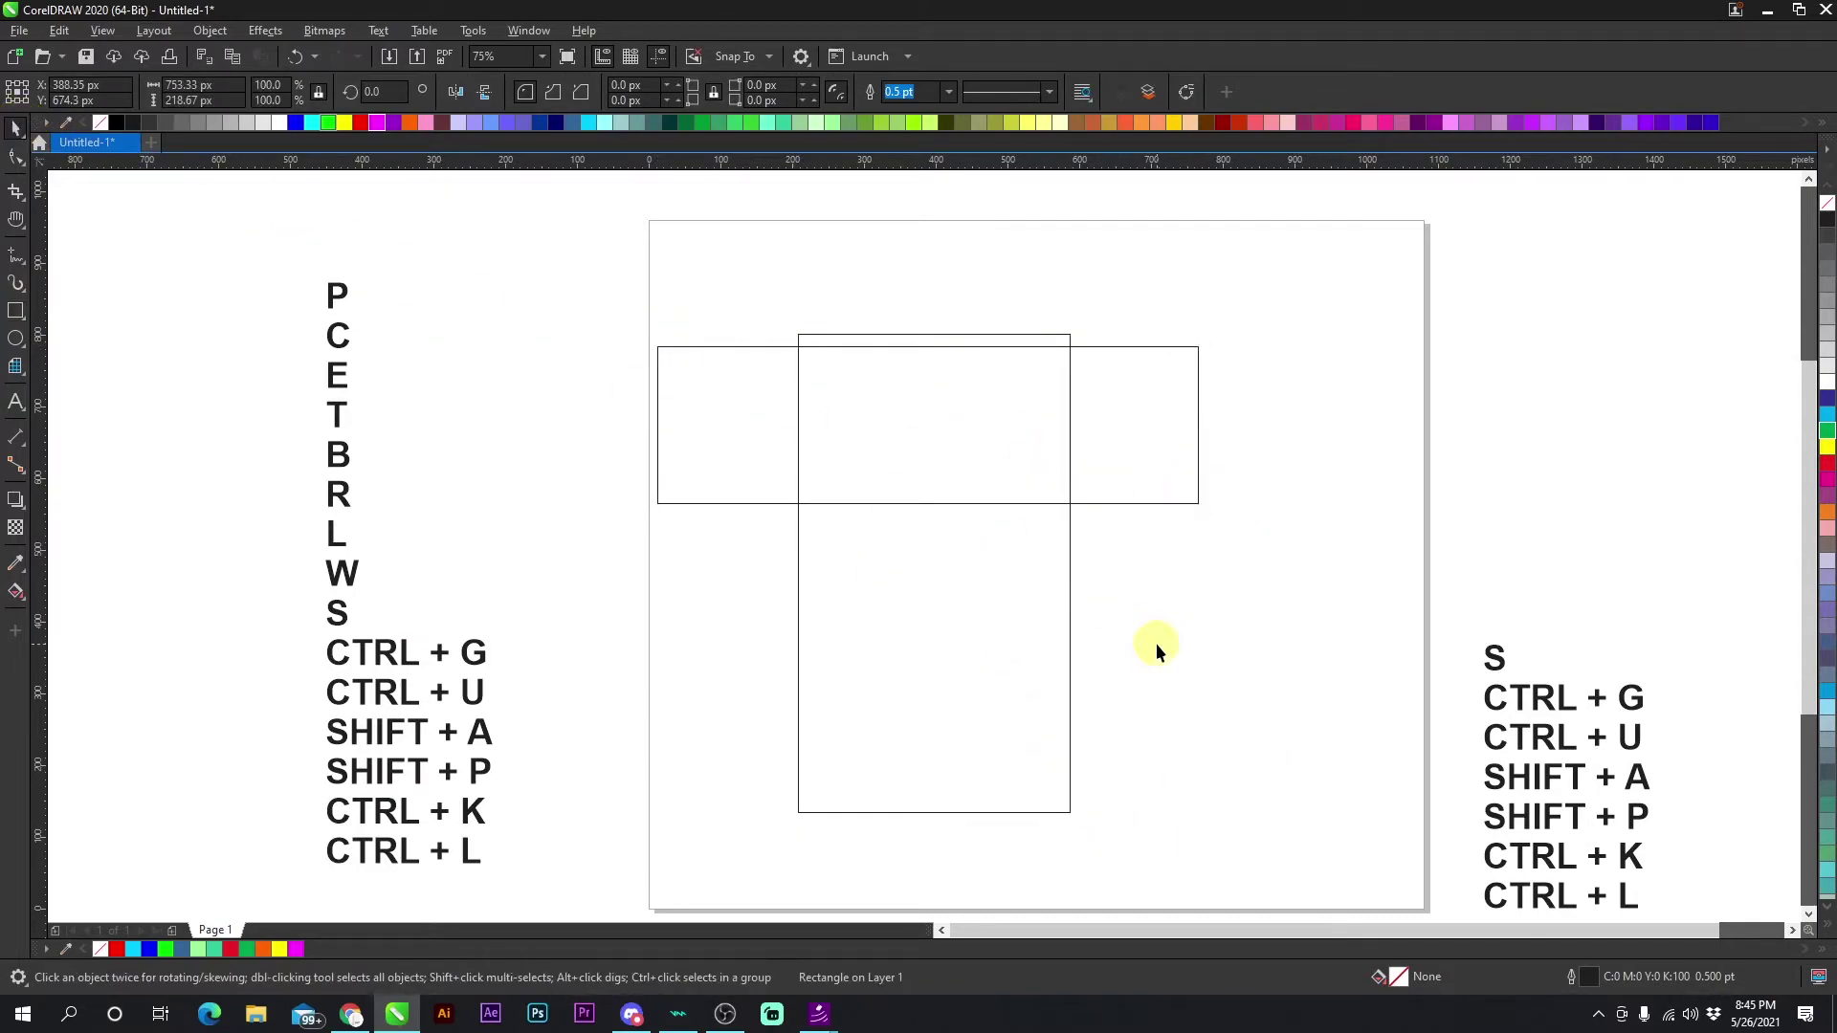
Align the two rectangles at their top edges and horizontal centers, and weld them into one T shape.
{"action": "left_click", "coordinate": [1025, 598], "text": "shift"}
{"action": "key", "text": "t"}
{"action": "key", "text": "c"}
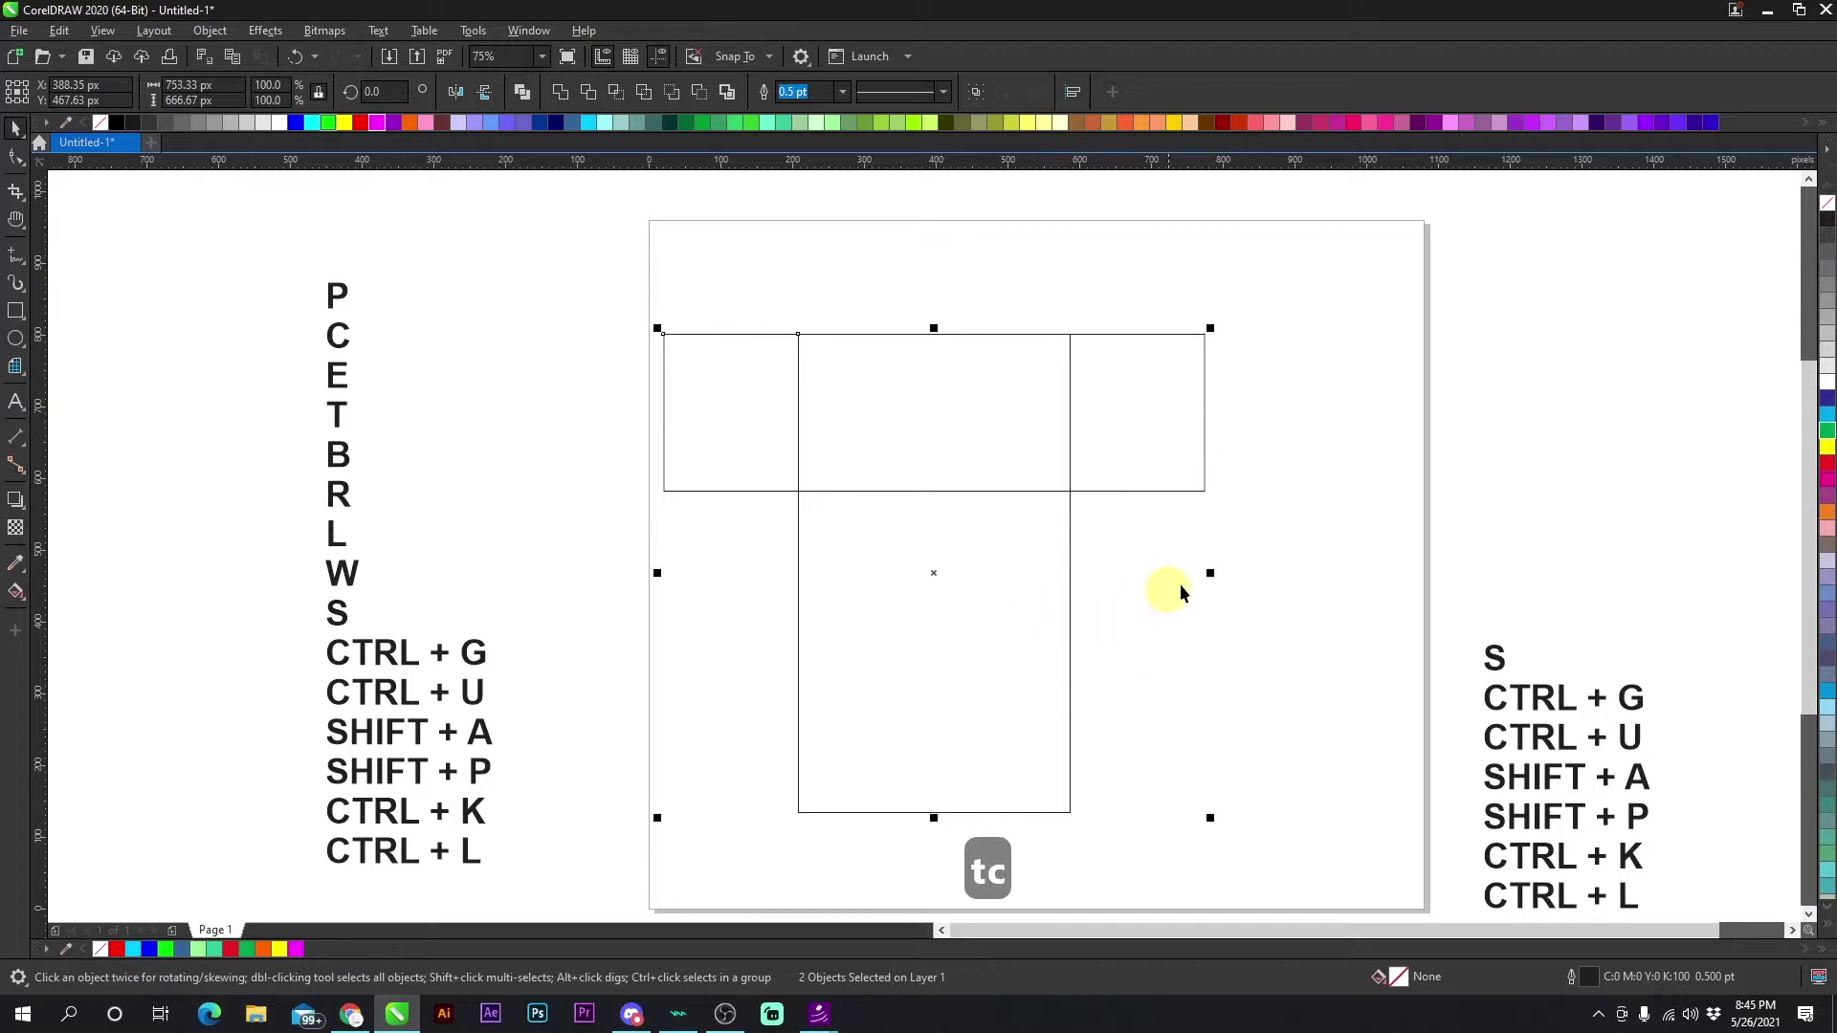
{"action": "key", "text": "w"}
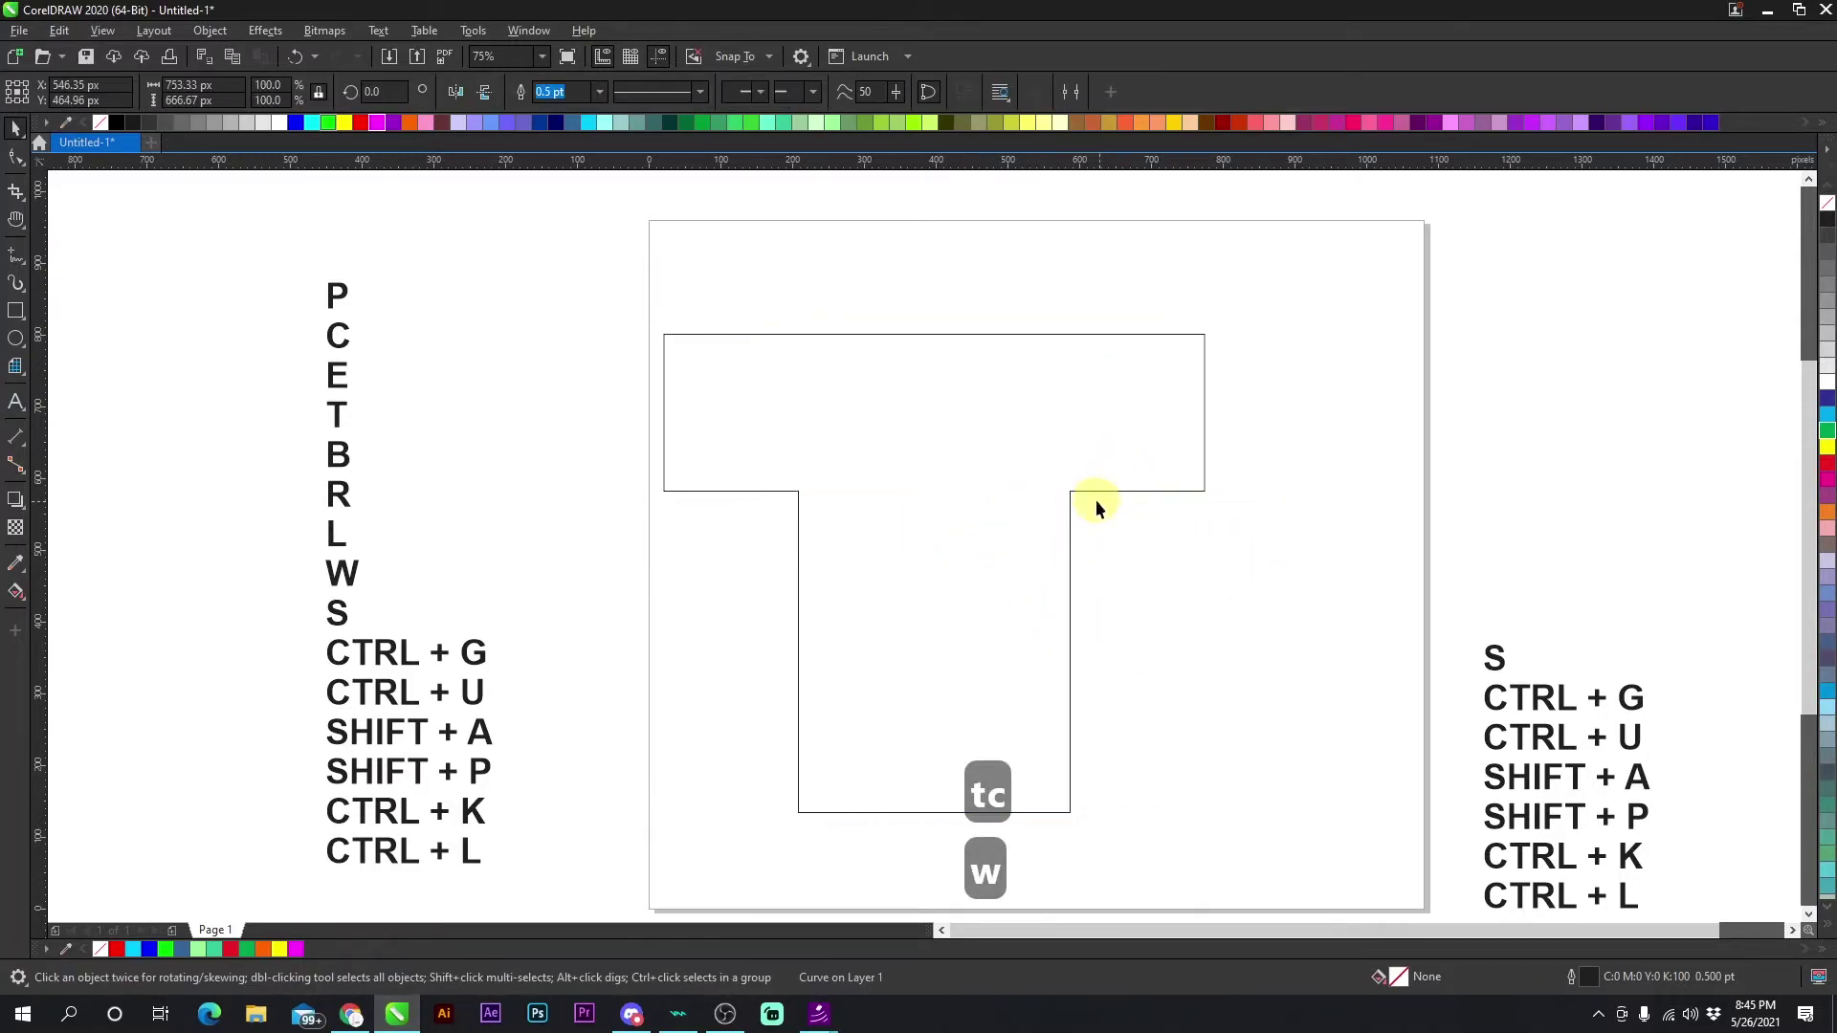
Center the T shape on the page and give it a red fill without an outline.
{"action": "key", "text": "p"}
{"action": "left_click", "coordinate": [354, 127]}
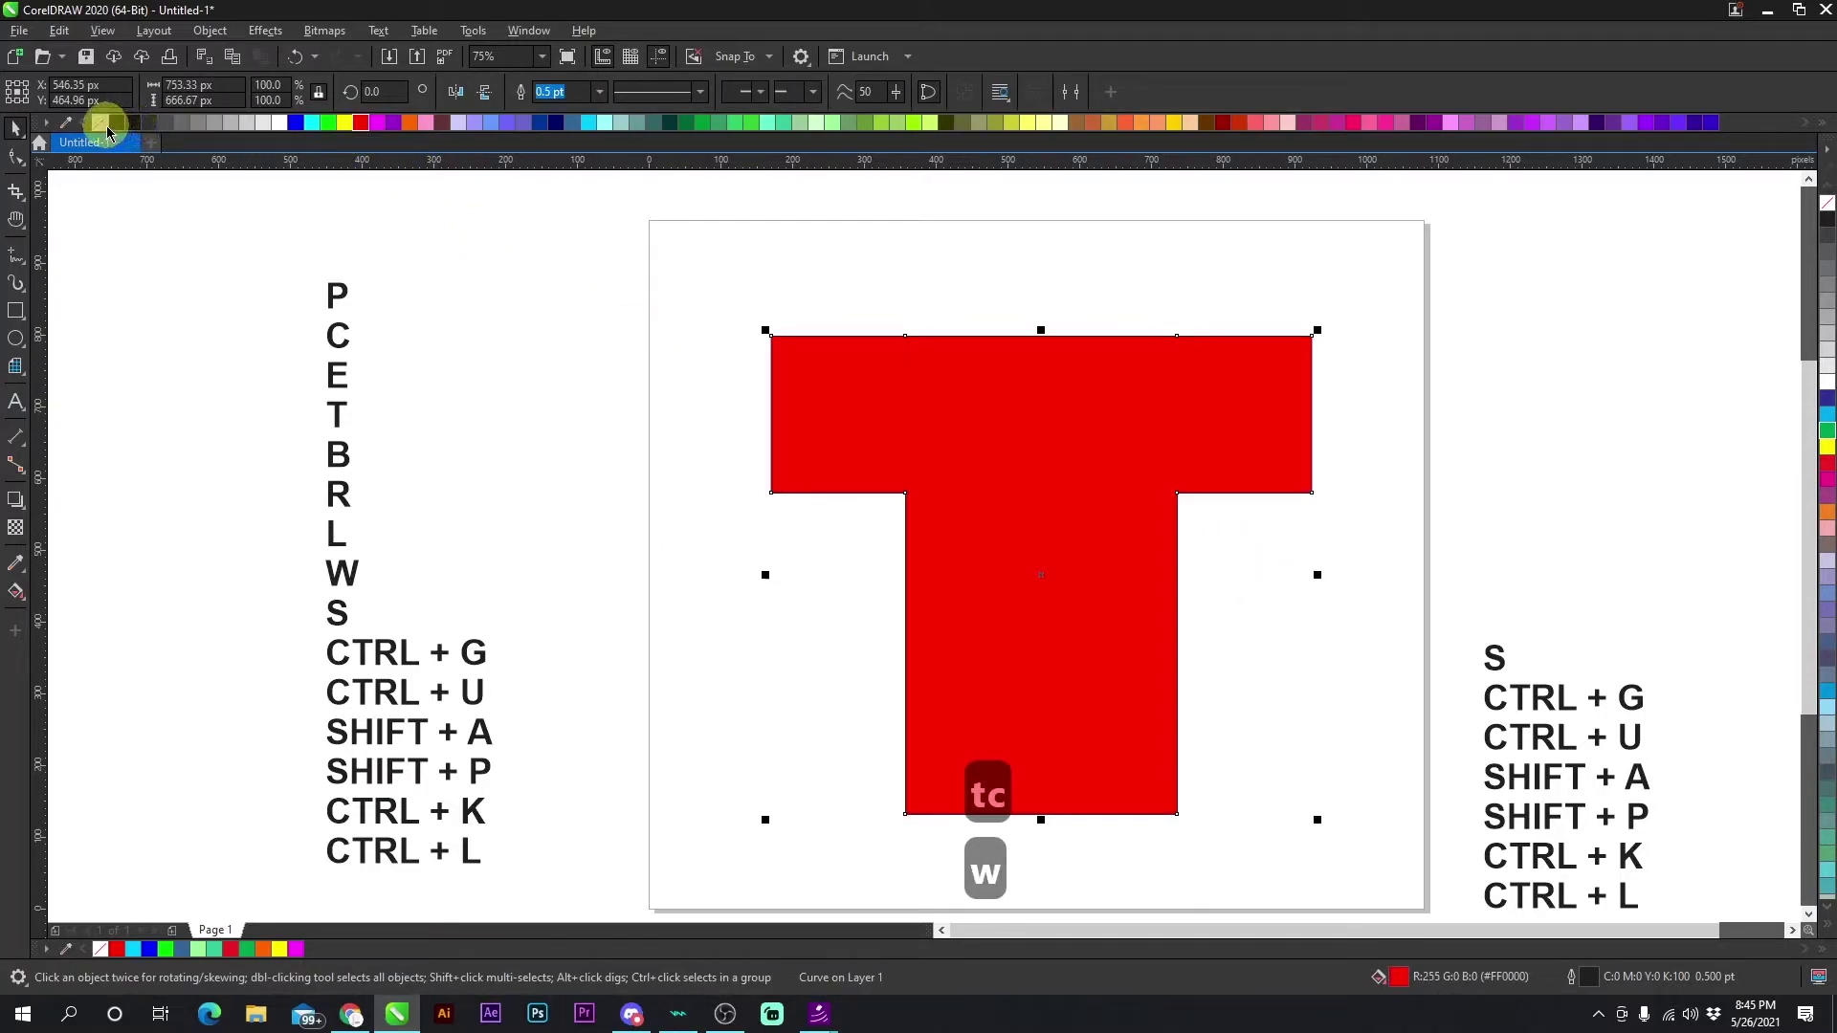
{"action": "left_click", "coordinate": [463, 359]}
Draw a circle about 205 px wide on the upper part of the T shape and fill it dark blue (#003399).
{"action": "left_click", "coordinate": [15, 338]}
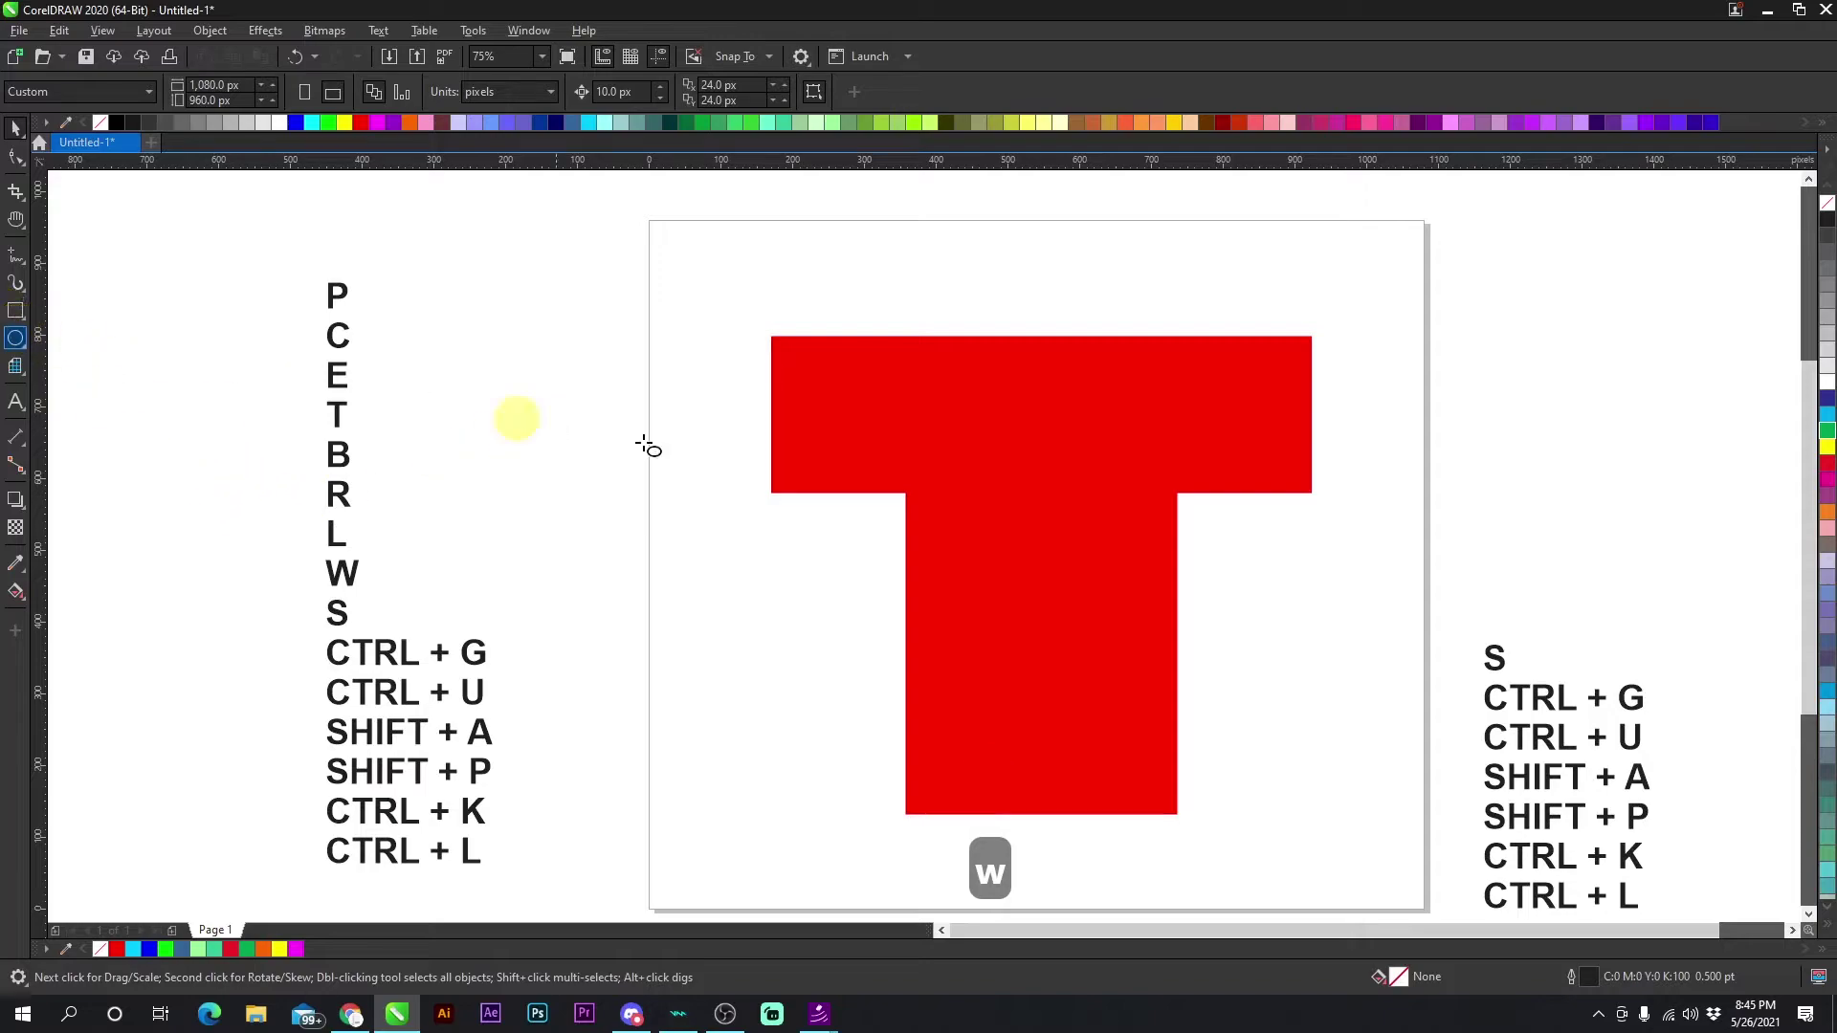
{"action": "left_click_drag", "start_coordinate": [1003, 397], "coordinate": [1162, 555]}
{"action": "left_click", "coordinate": [15, 128]}
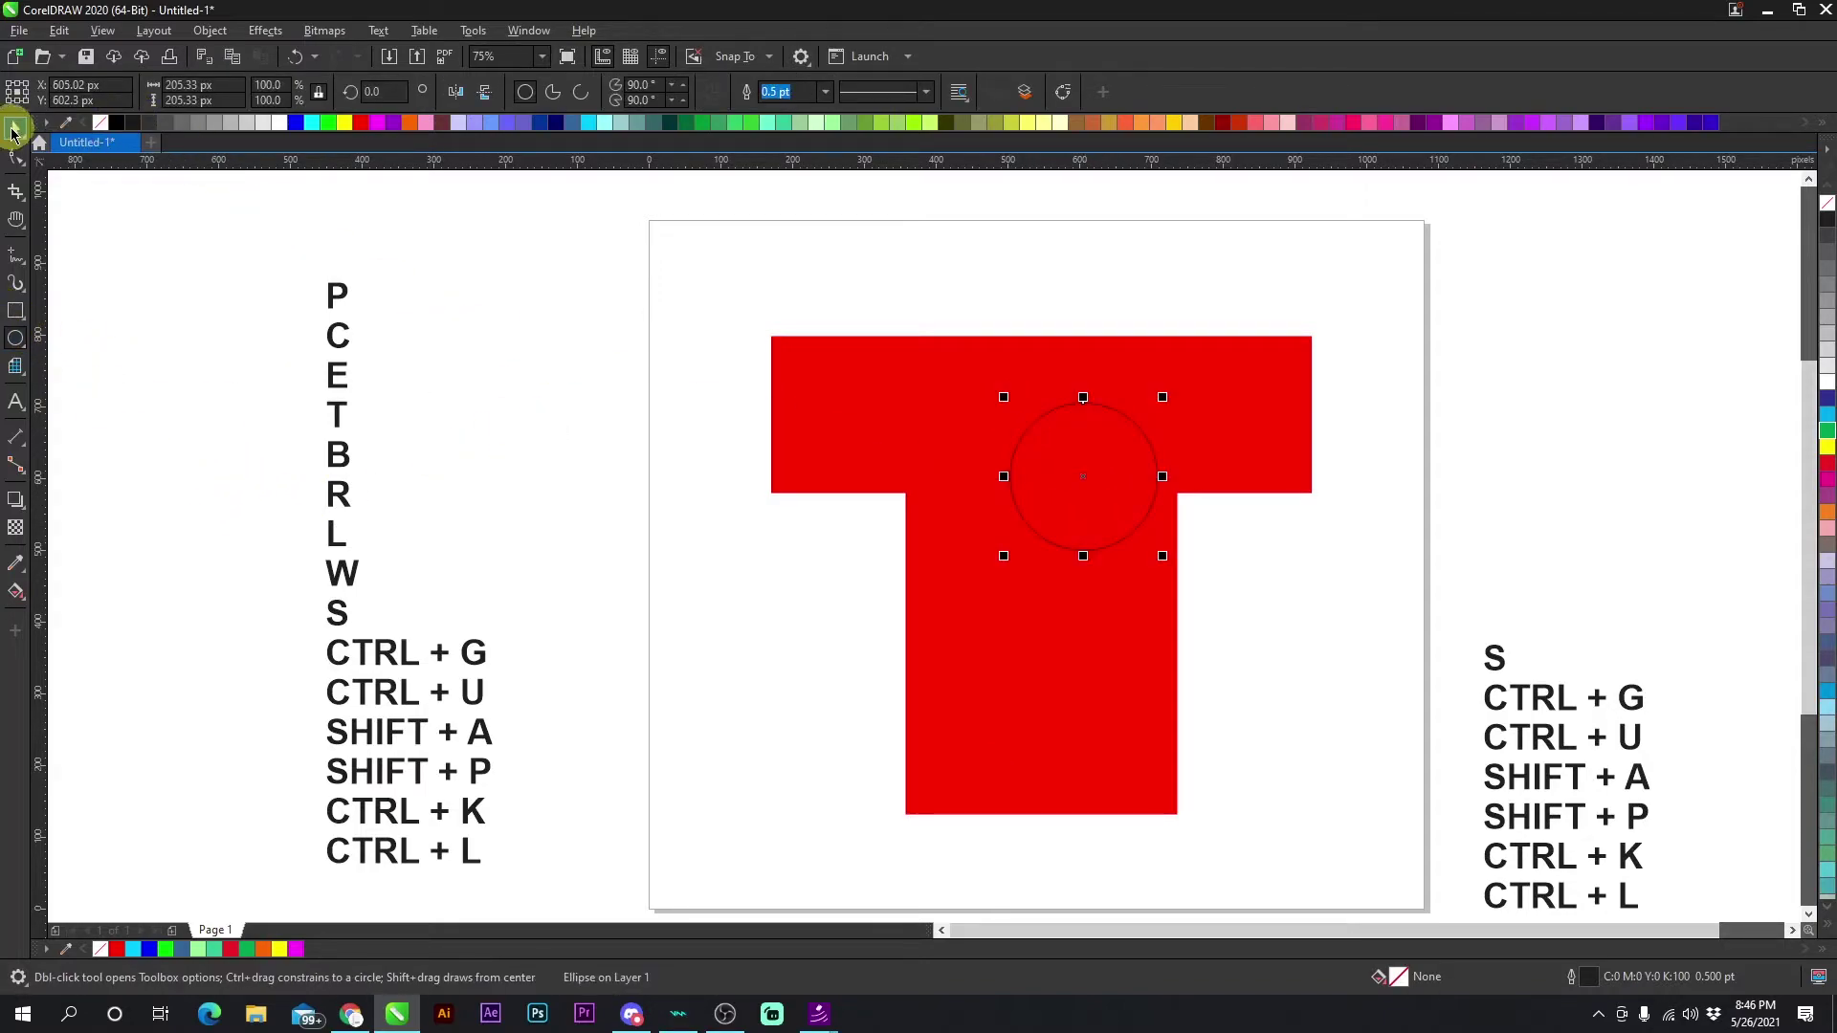
{"action": "left_click", "coordinate": [196, 123]}
{"action": "left_click", "coordinate": [514, 316]}
{"action": "left_click_drag", "start_coordinate": [1084, 480], "coordinate": [1050, 496]}
{"action": "left_click", "coordinate": [540, 123]}
Trim one blue circle into a crescent with an offset copy of it, and shift the copy slightly away.
{"action": "left_click", "coordinate": [645, 444]}
{"action": "left_click", "coordinate": [1021, 397], "text": "shift"}
{"action": "key", "text": "s"}
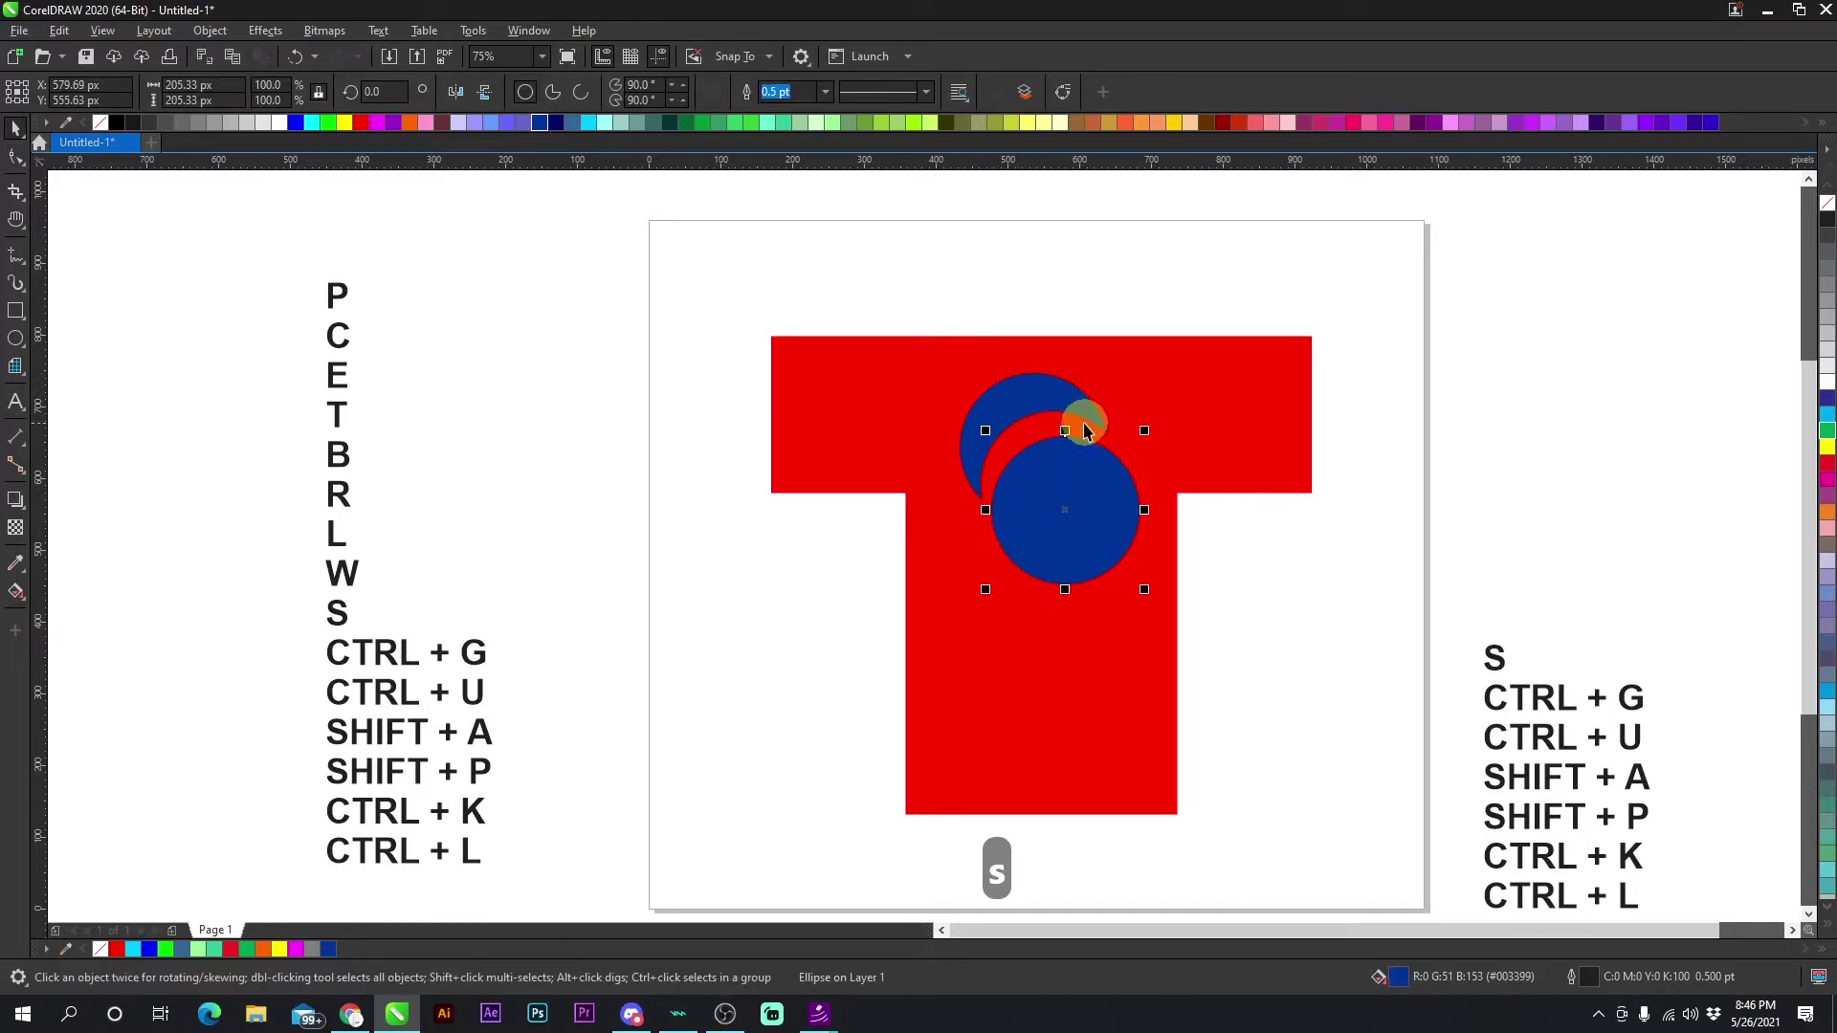
{"action": "left_click", "coordinate": [1189, 564]}
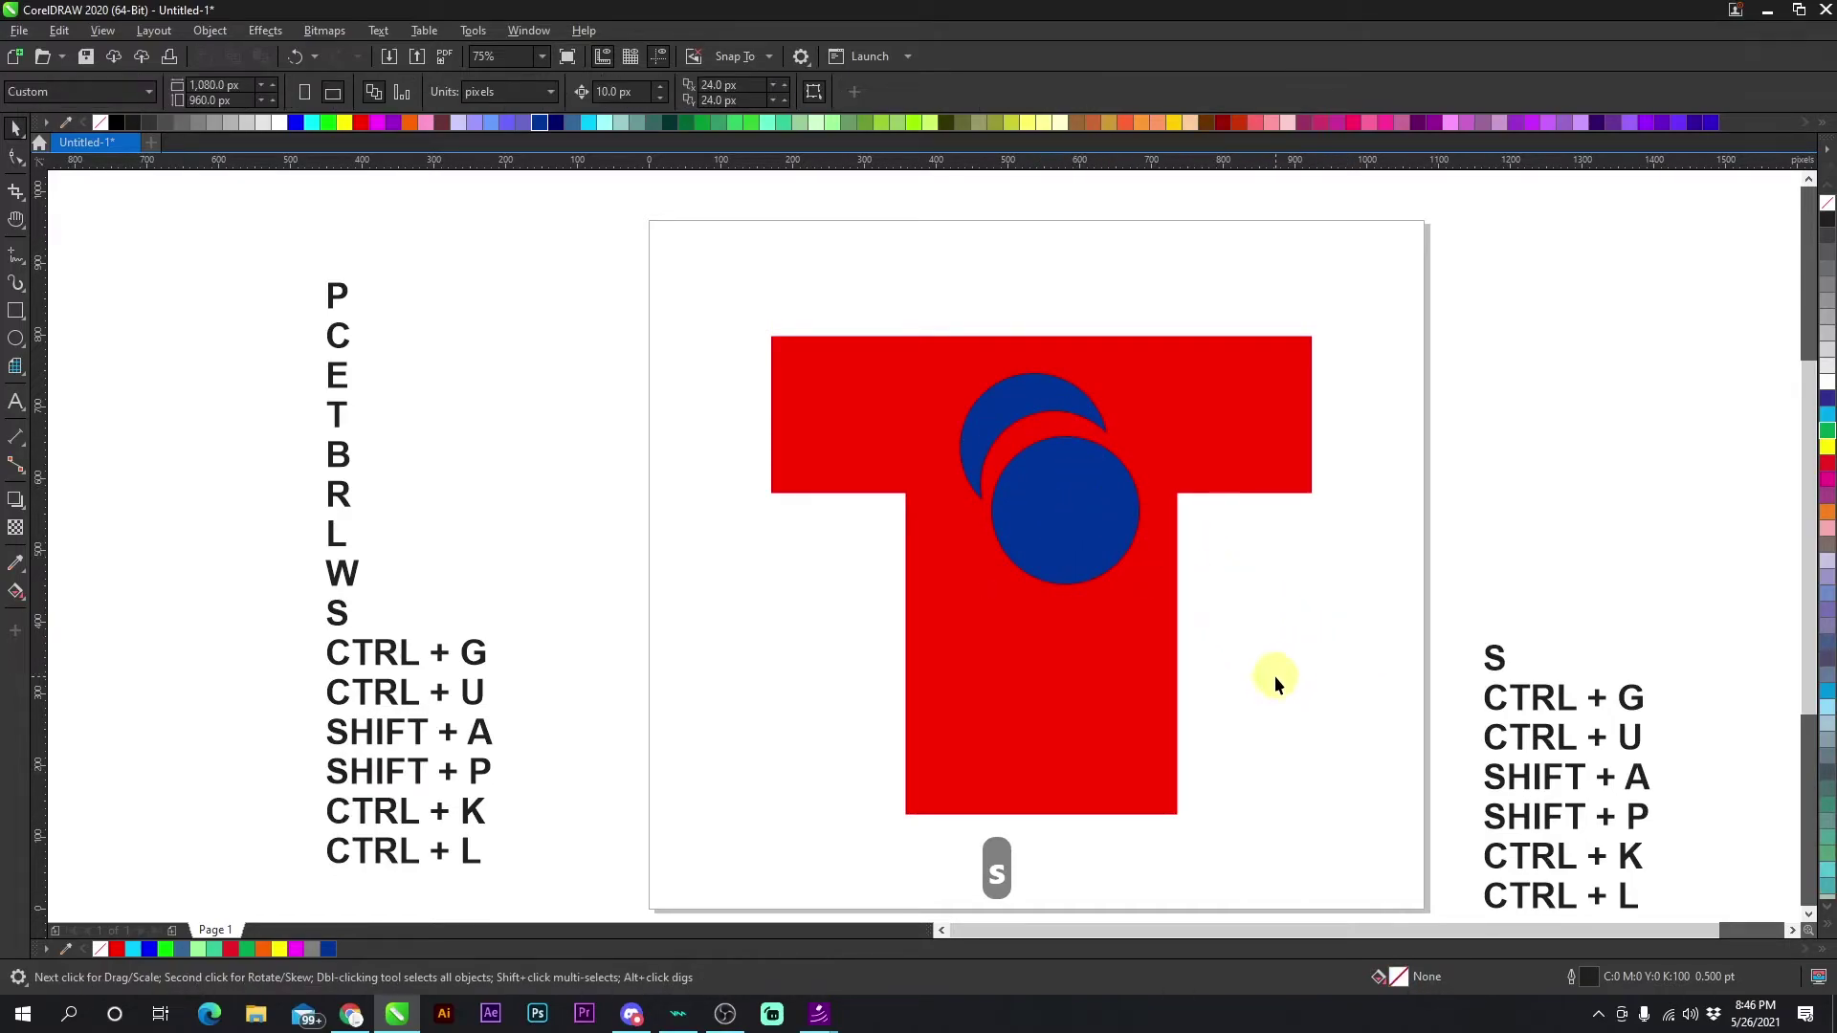
Move the red T shape on its own without the blue shapes, and undo the moves.
{"action": "left_click", "coordinate": [864, 431]}
{"action": "left_click_drag", "start_coordinate": [689, 287], "coordinate": [1320, 660]}
{"action": "left_click", "coordinate": [1229, 427]}
{"action": "left_click", "coordinate": [1265, 604]}
{"action": "left_click", "coordinate": [1216, 438]}
{"action": "left_click_drag", "start_coordinate": [1225, 451], "coordinate": [1191, 428]}
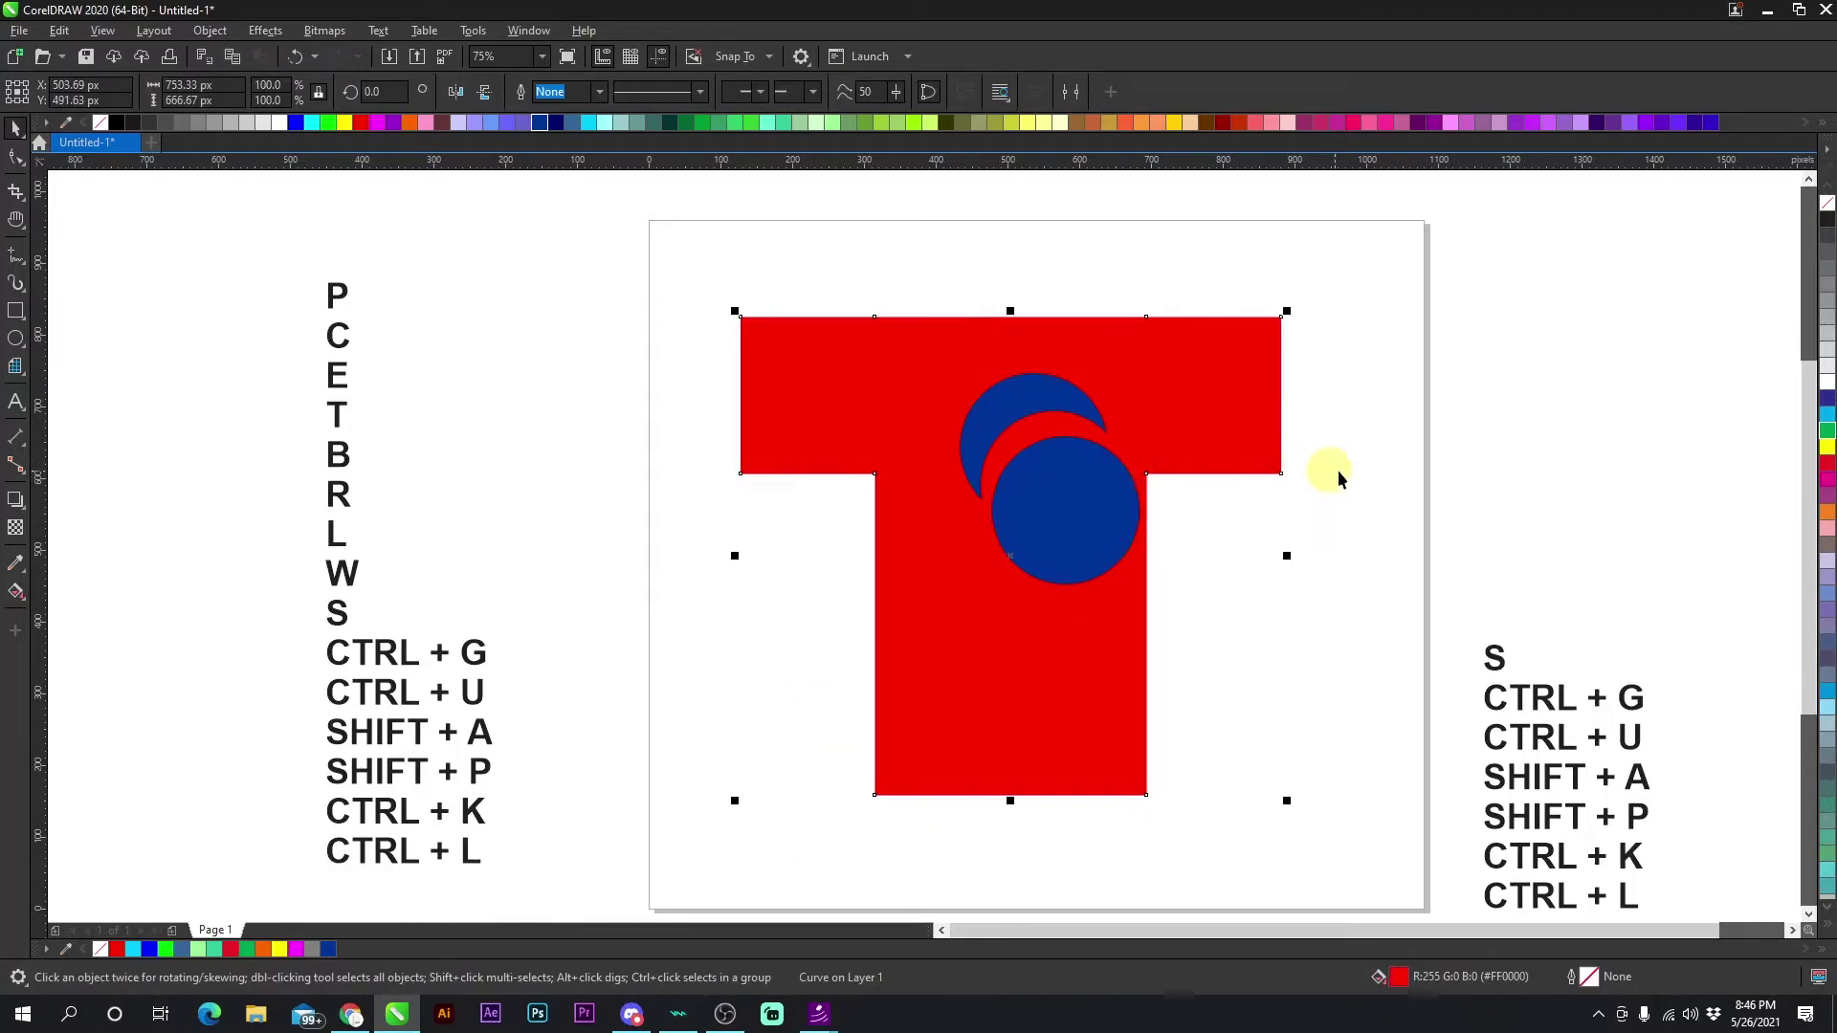
{"action": "left_click", "coordinate": [299, 59]}
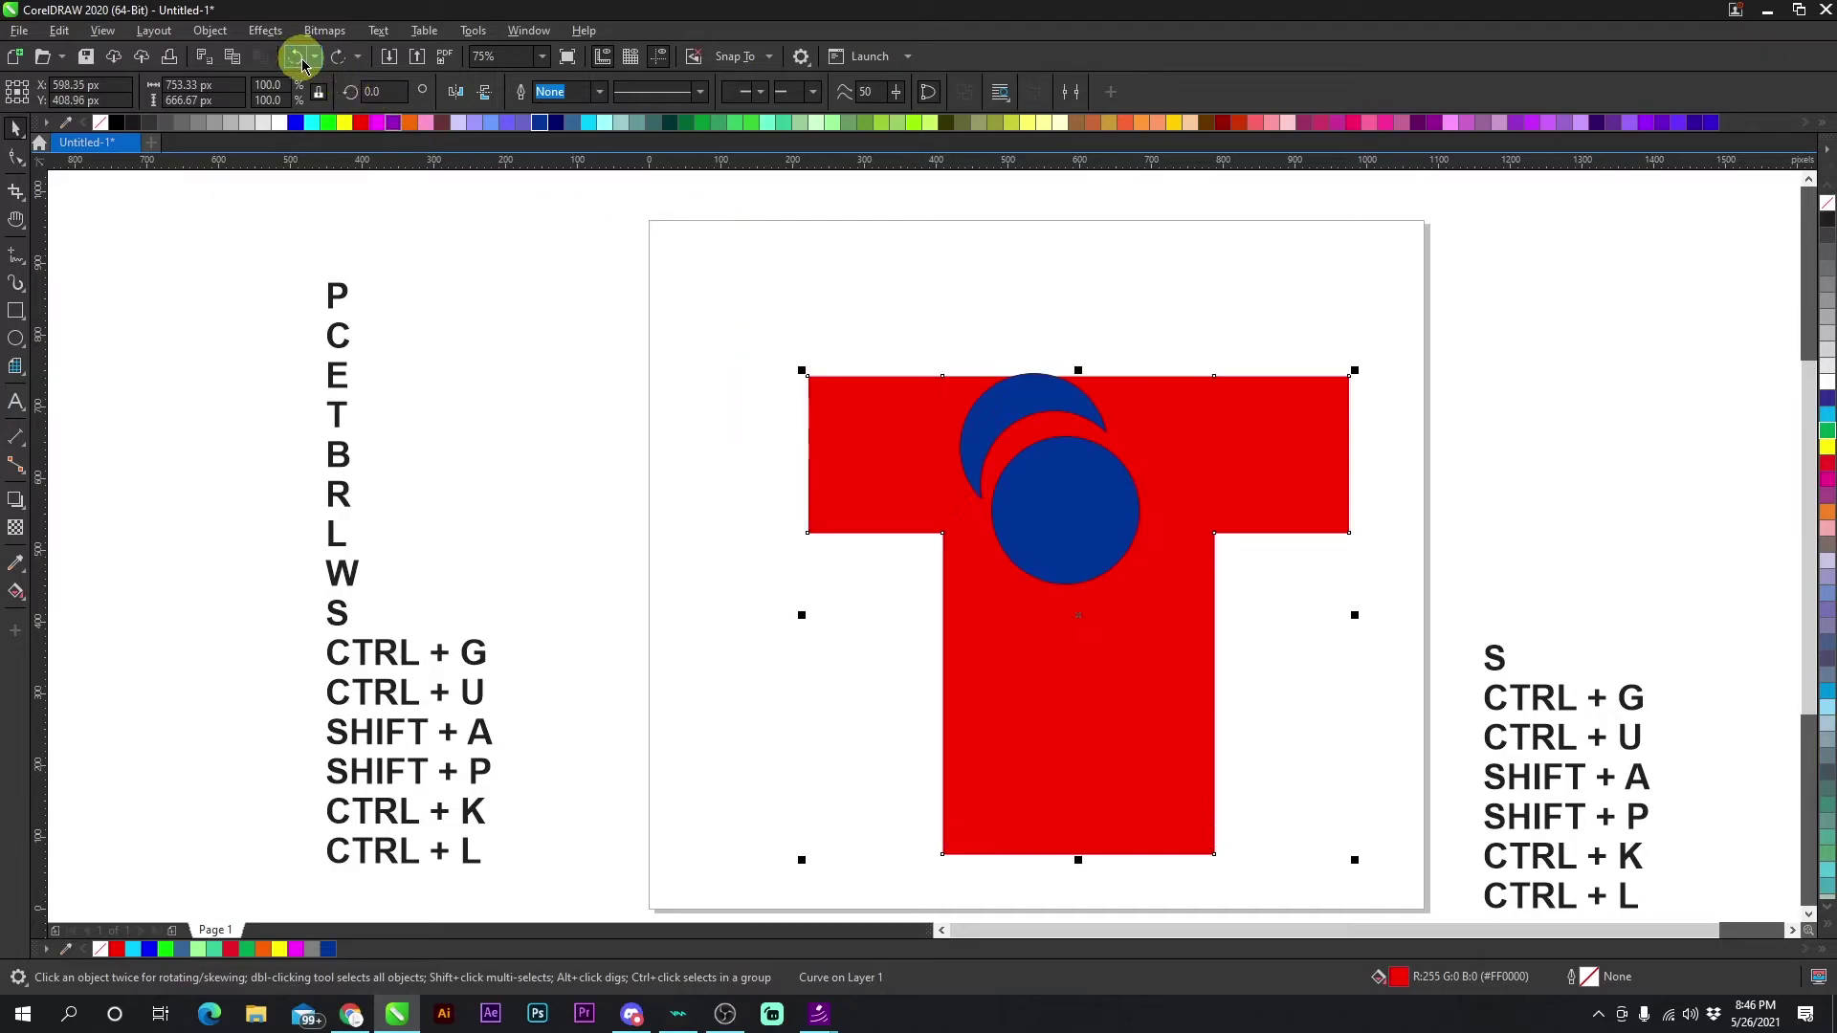
{"action": "left_click", "coordinate": [293, 61]}
{"action": "left_click", "coordinate": [706, 355]}
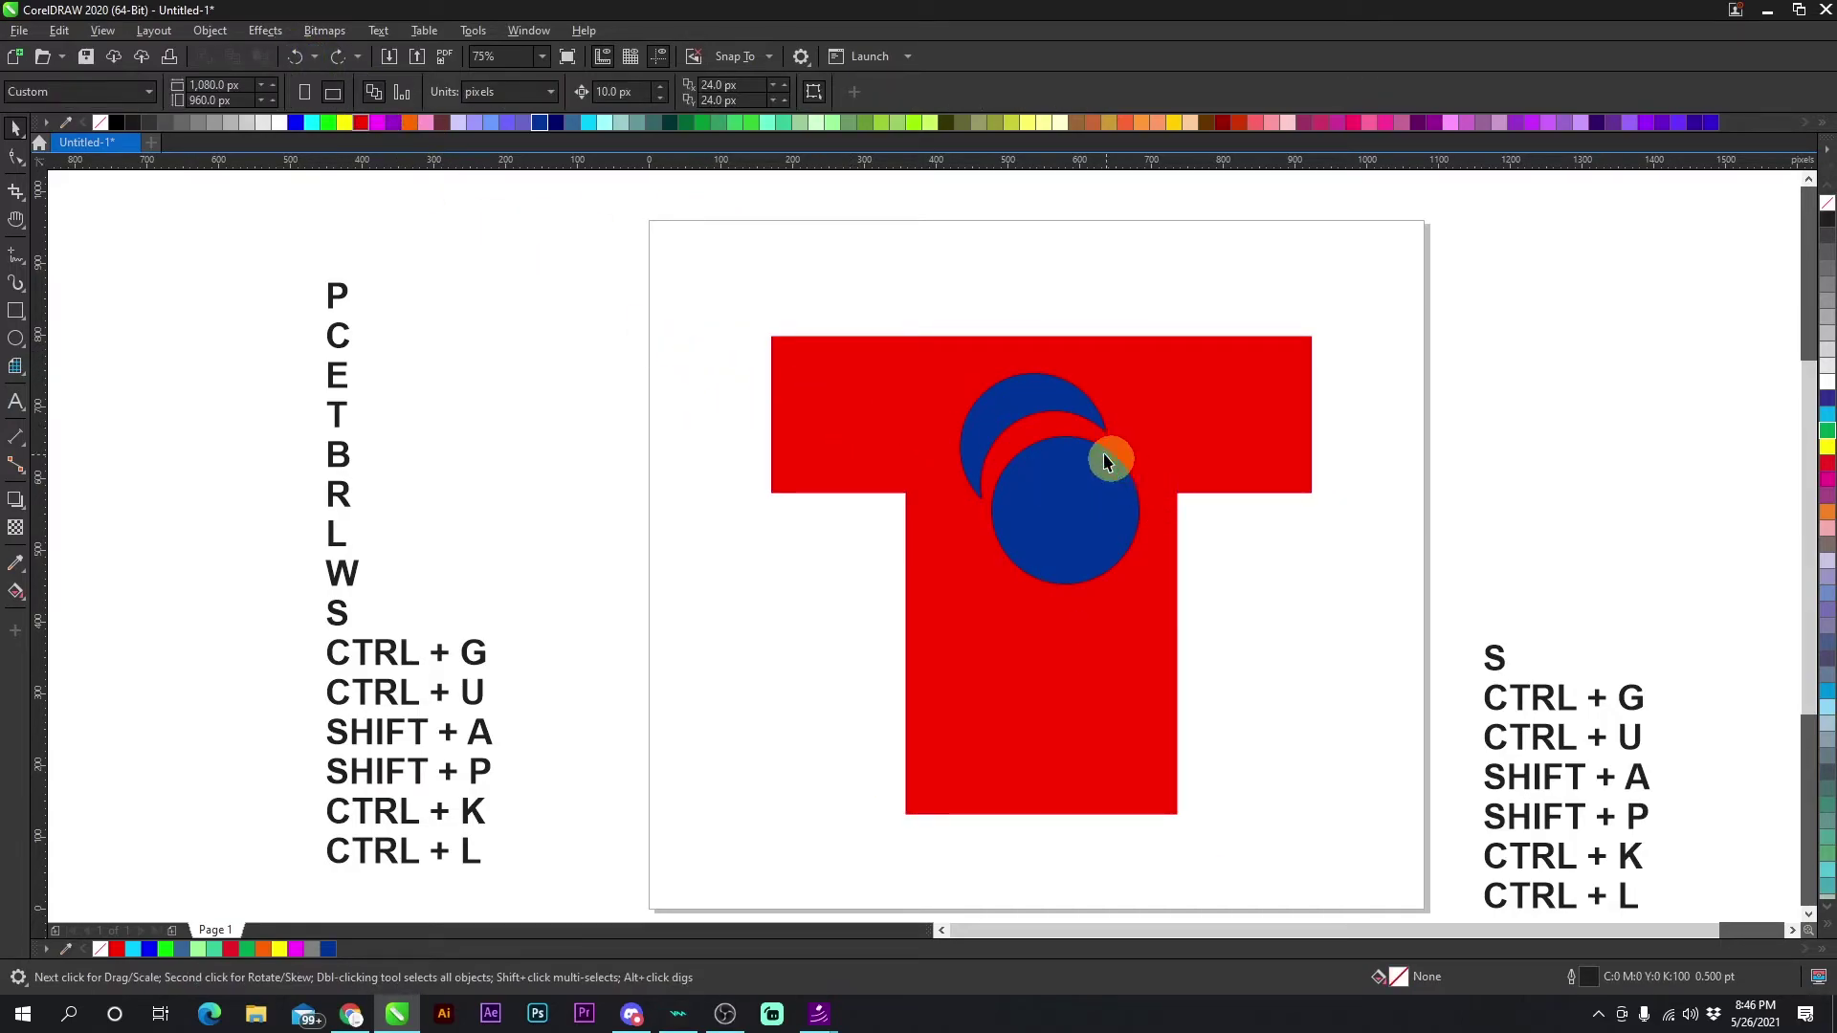
Group the blue crescent, the blue circle and the red T shape.
{"action": "left_click", "coordinate": [1041, 392]}
{"action": "left_click", "coordinate": [1066, 492], "text": "shift"}
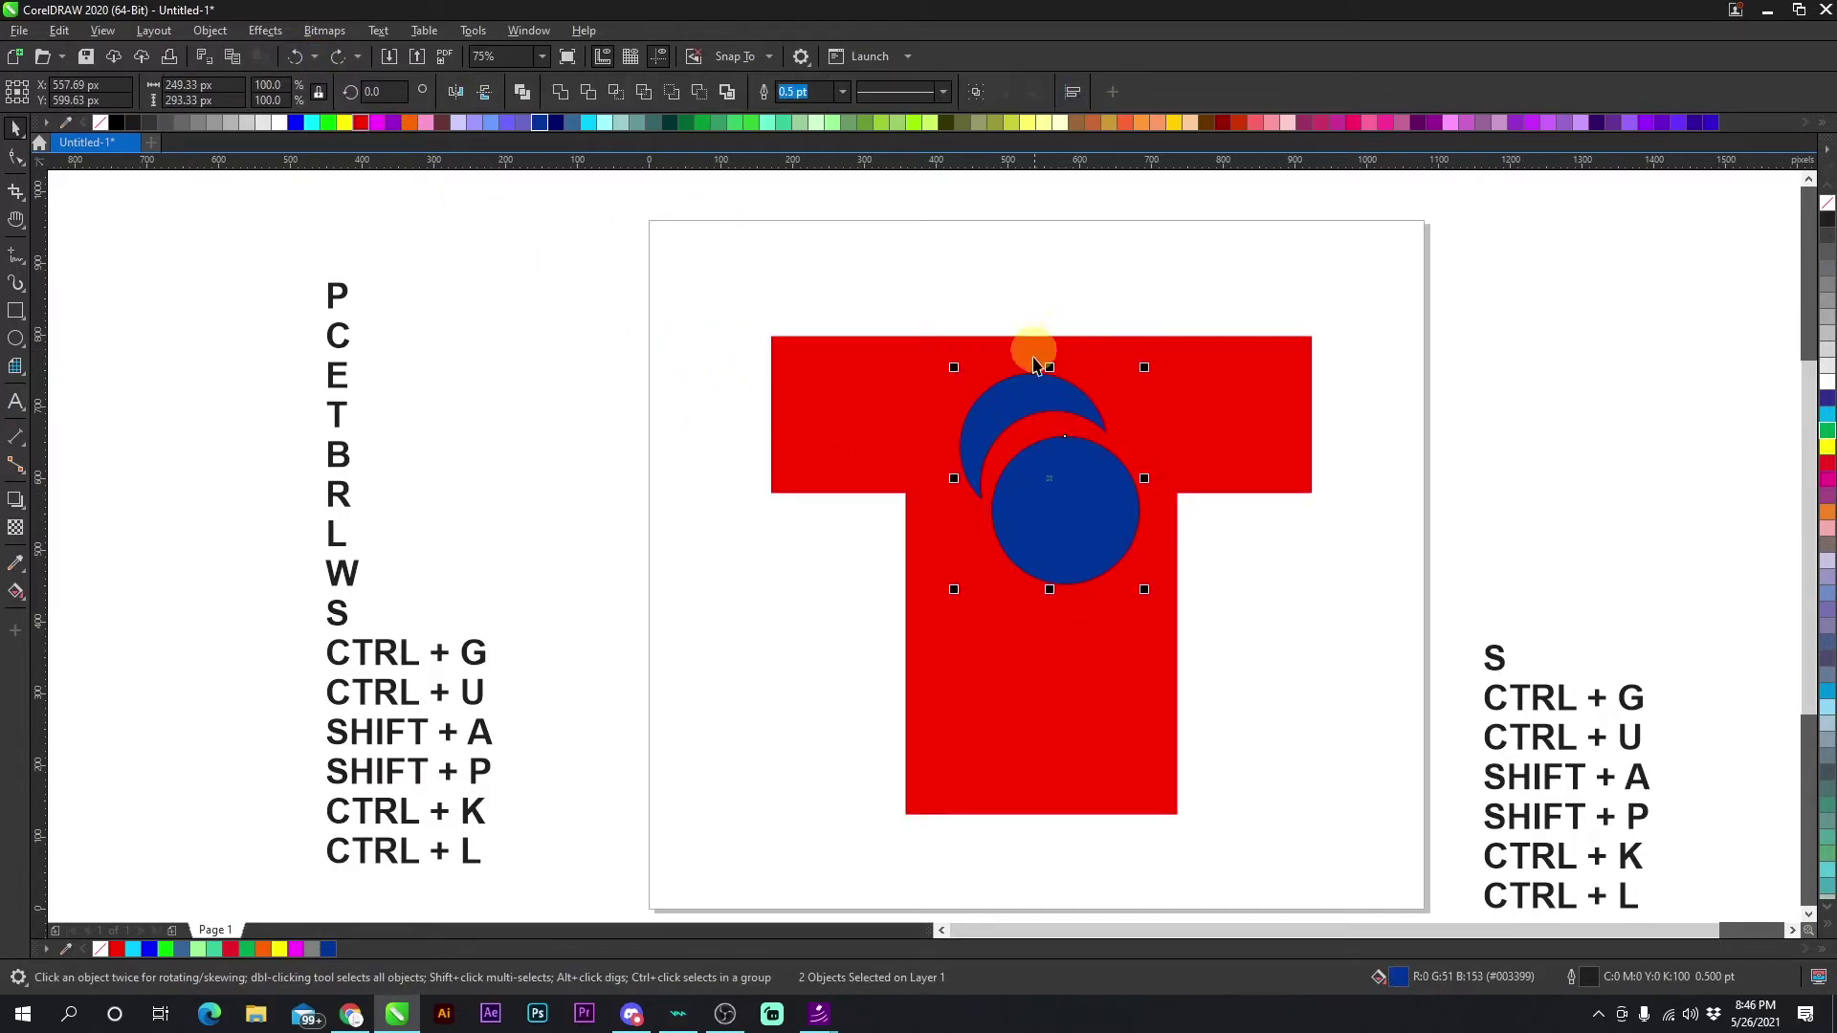
{"action": "left_click", "coordinate": [777, 438], "text": "shift"}
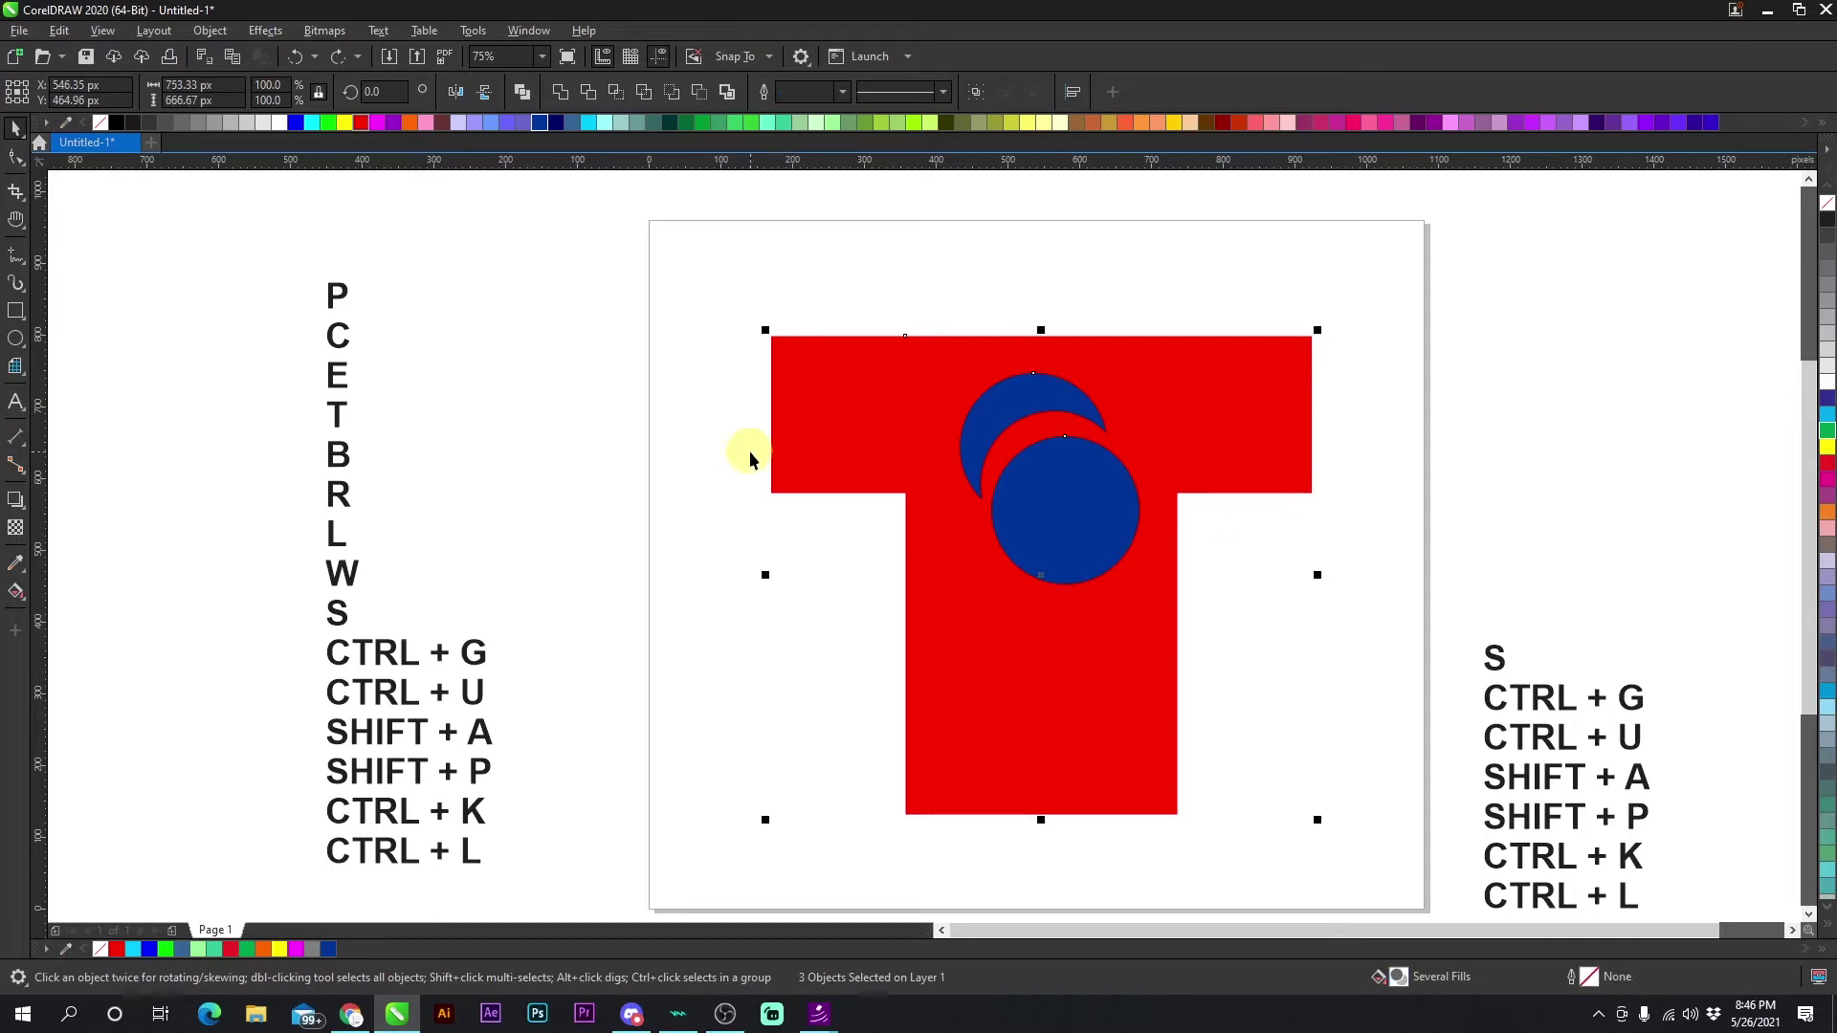
{"action": "key", "text": "ctrl+g"}
{"action": "left_click", "coordinate": [935, 633]}
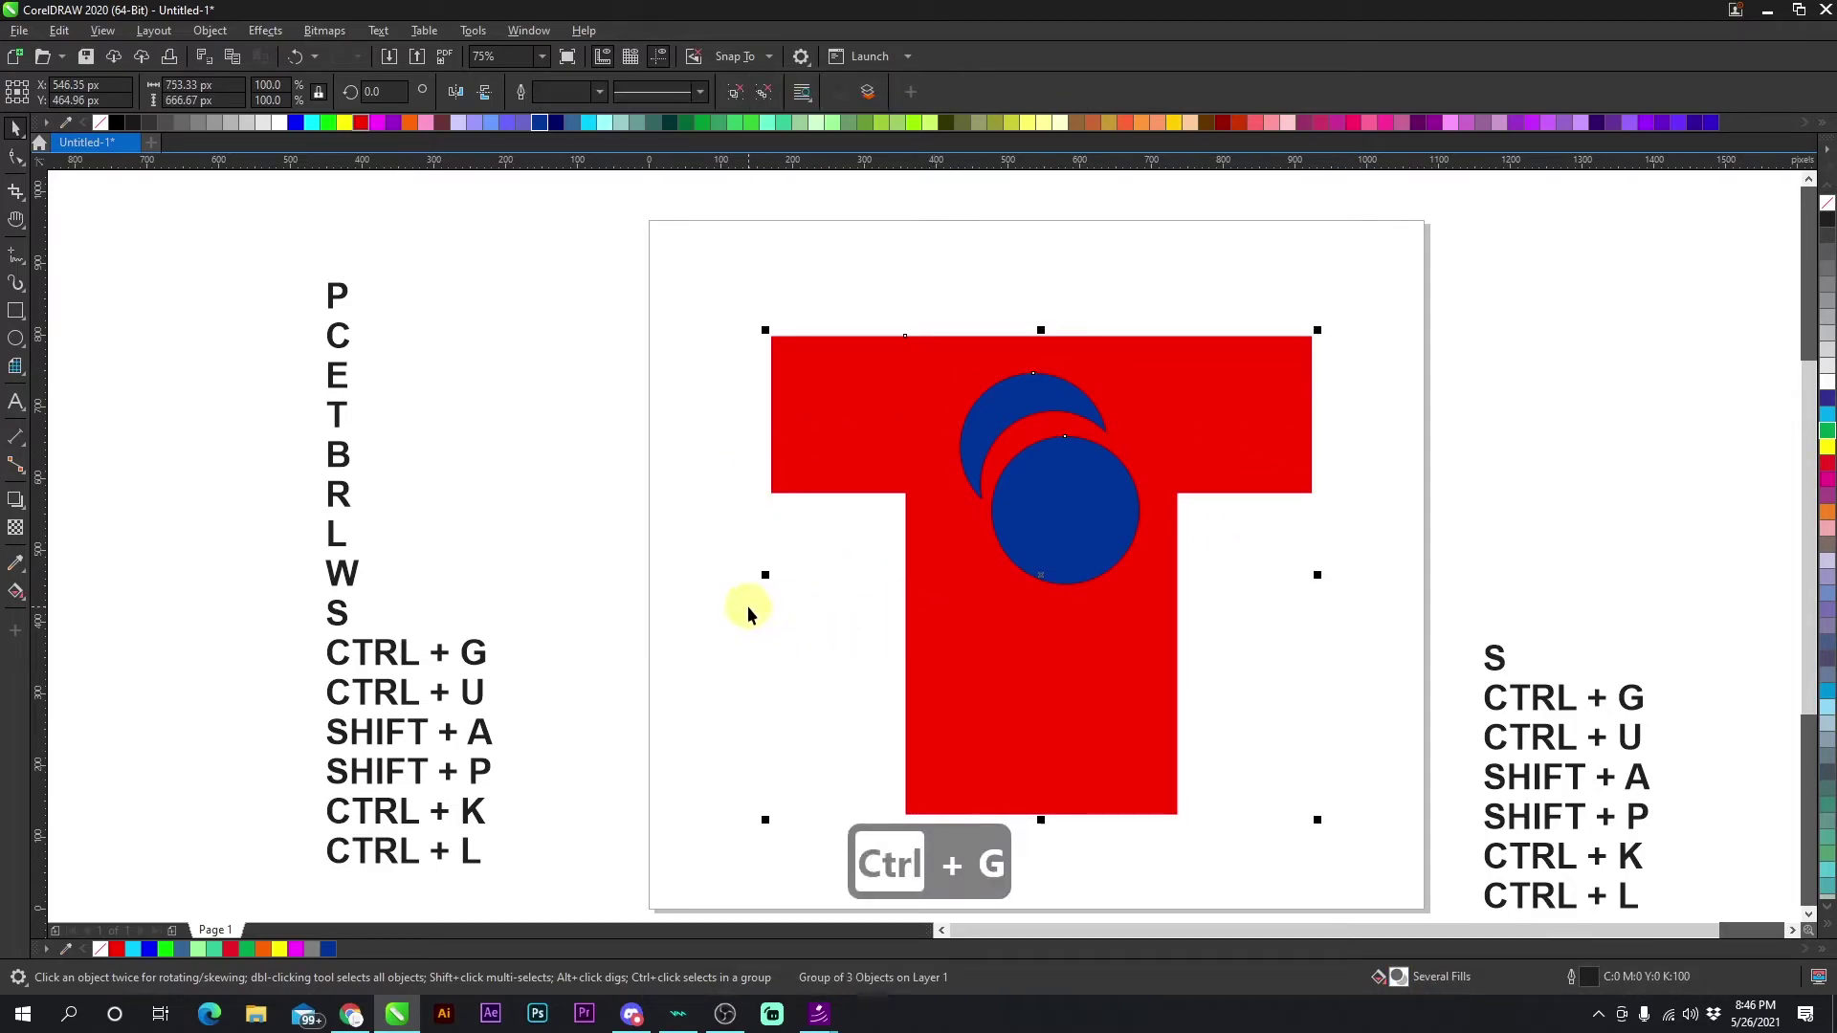
{"action": "left_click", "coordinate": [748, 606]}
{"action": "left_click", "coordinate": [1158, 783]}
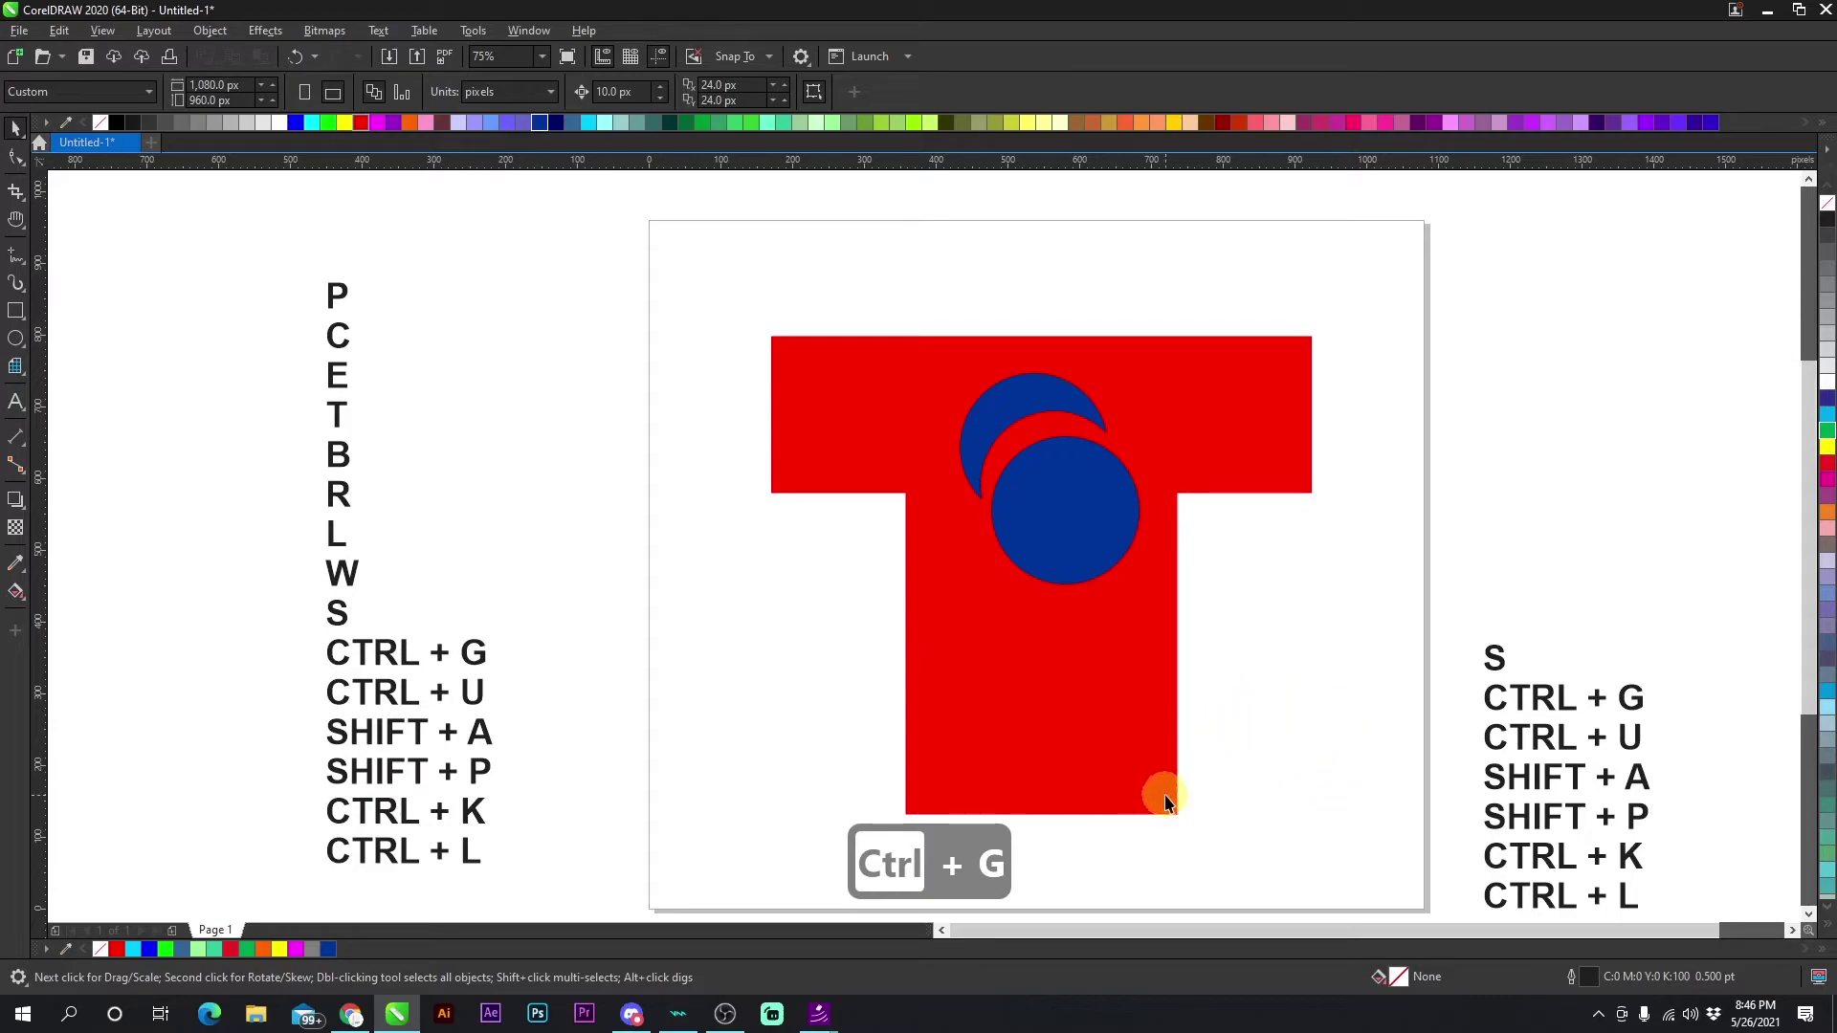
Move the grouped shapes together slightly up and left on the page.
{"action": "left_click_drag", "start_coordinate": [1107, 593], "coordinate": [1199, 611]}
{"action": "left_click_drag", "start_coordinate": [1194, 453], "coordinate": [1065, 451]}
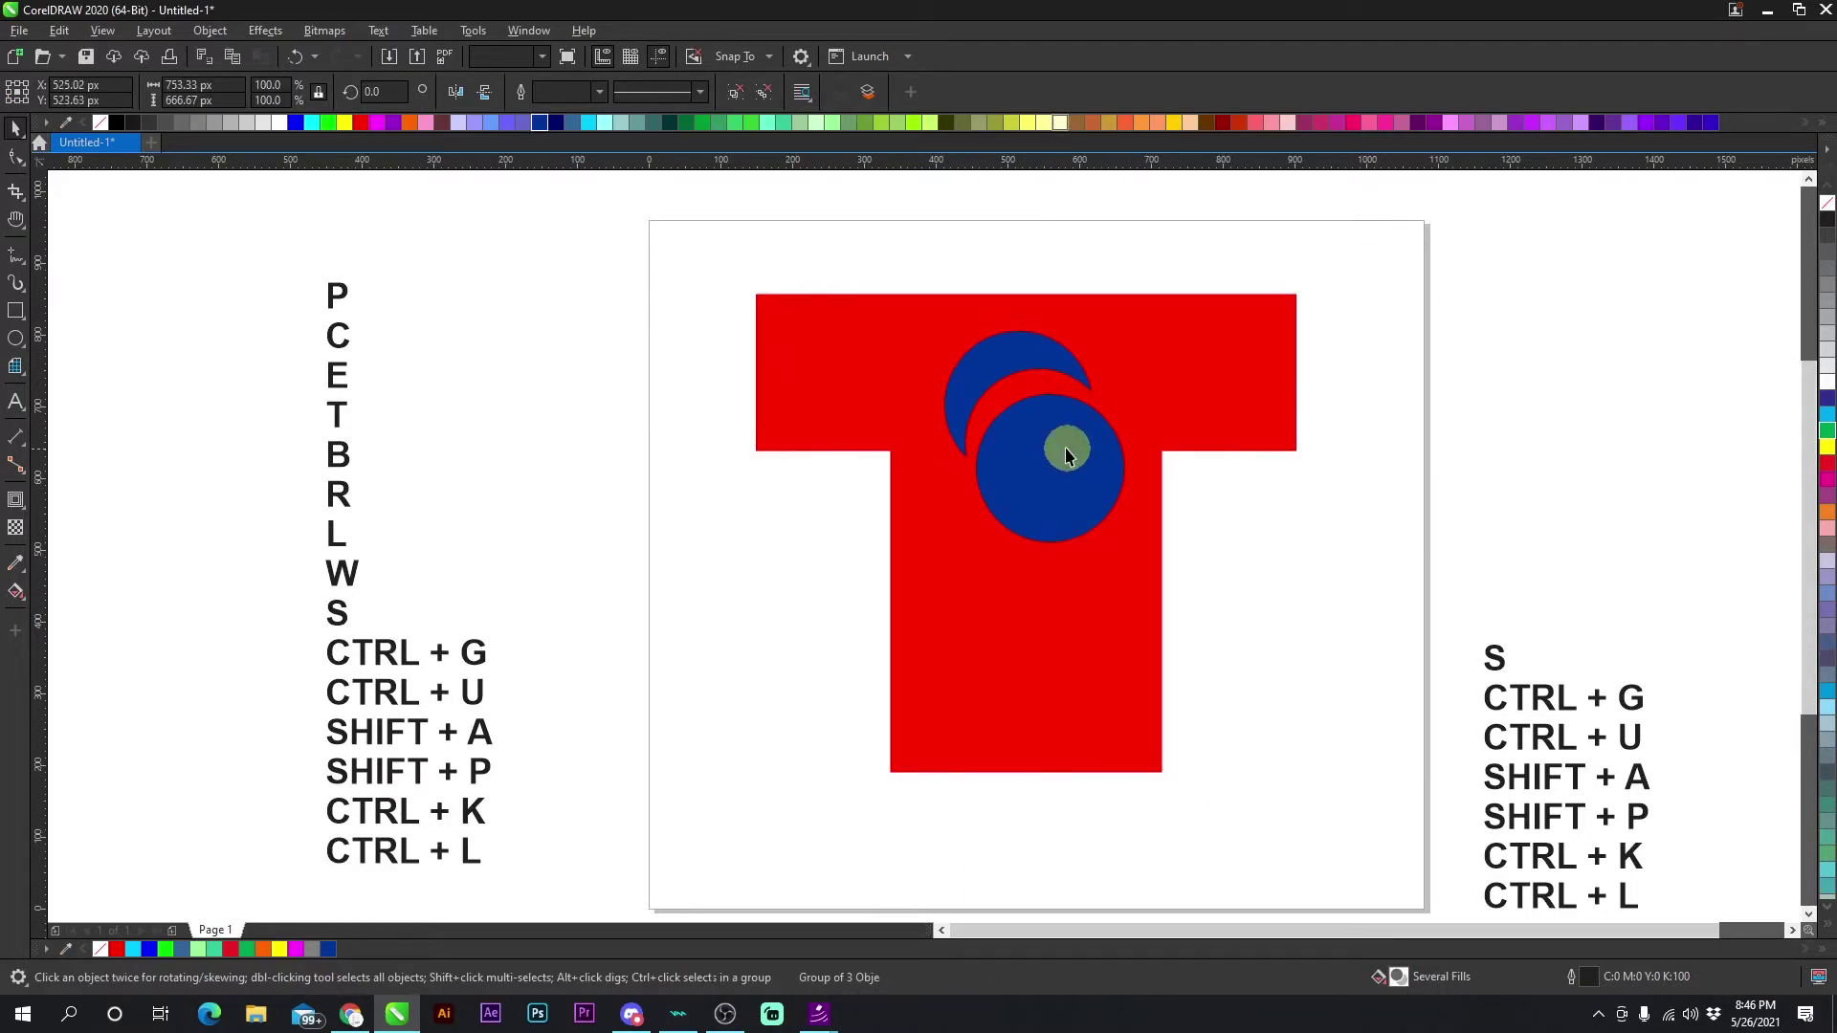
{"action": "left_click", "coordinate": [1250, 561]}
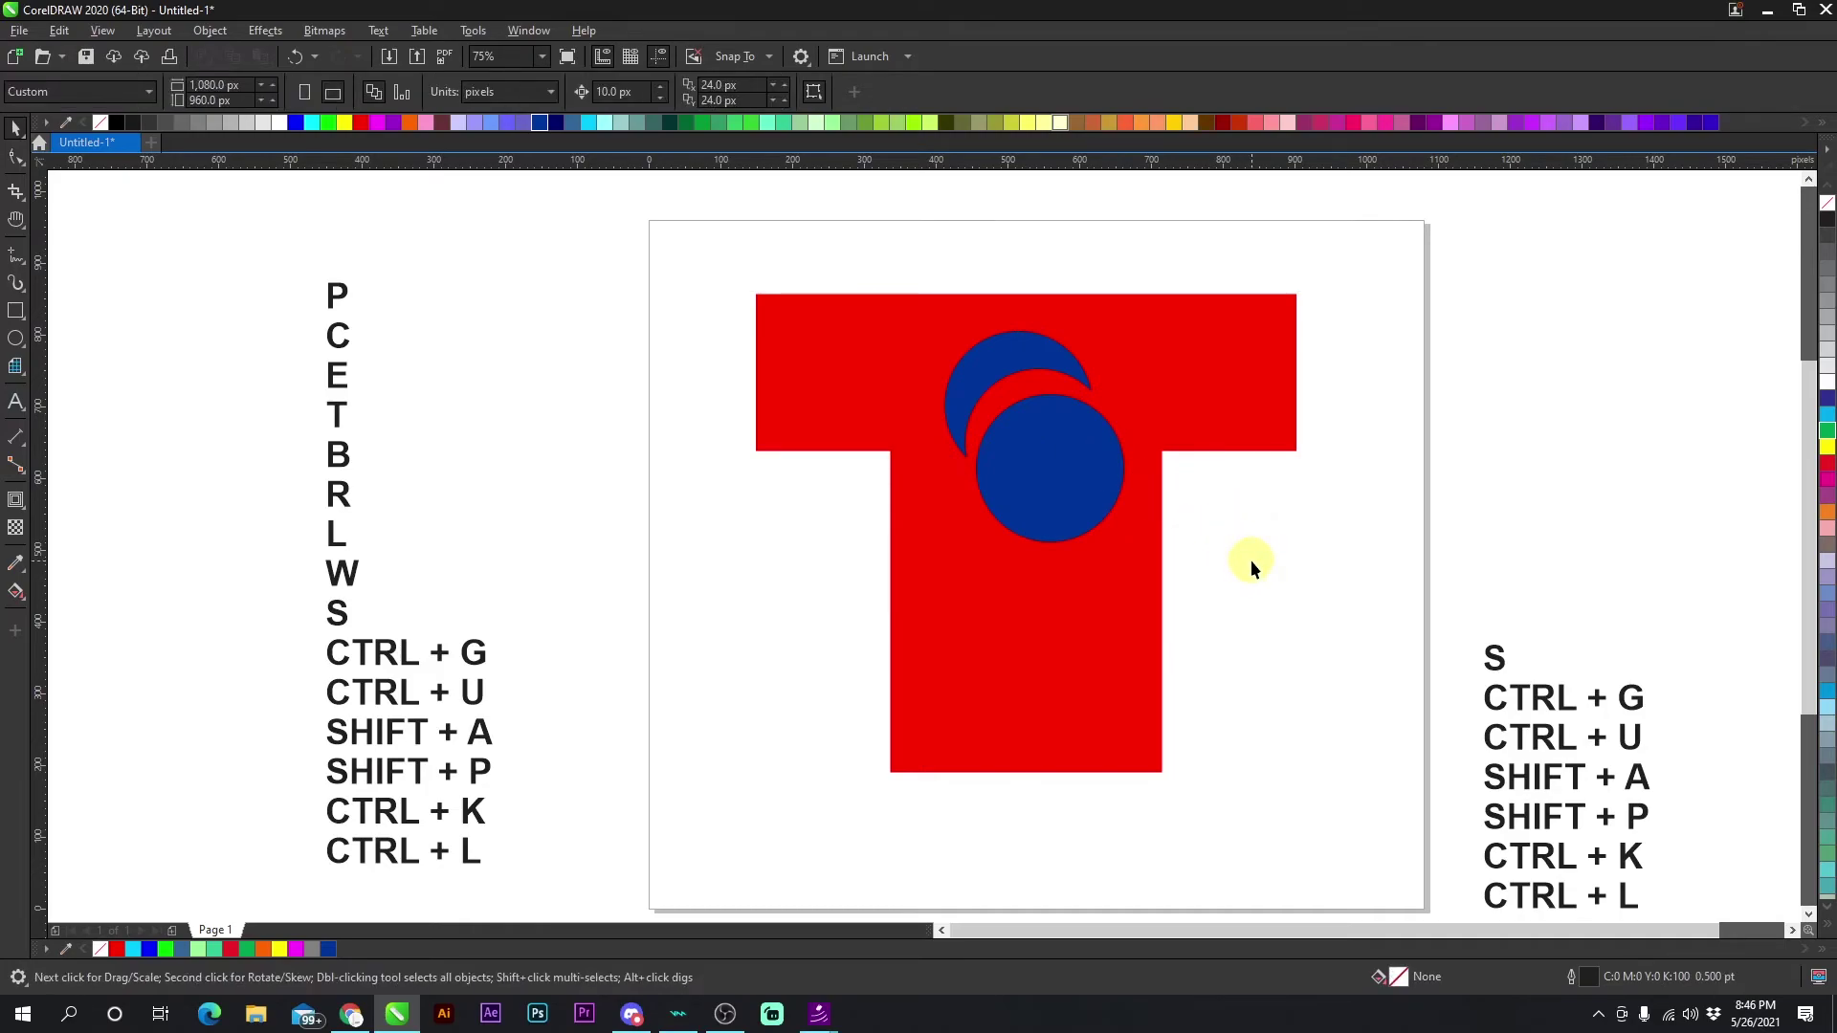
Move the group slightly down and left, and ungroup it into its three objects.
{"action": "left_click", "coordinate": [1086, 451]}
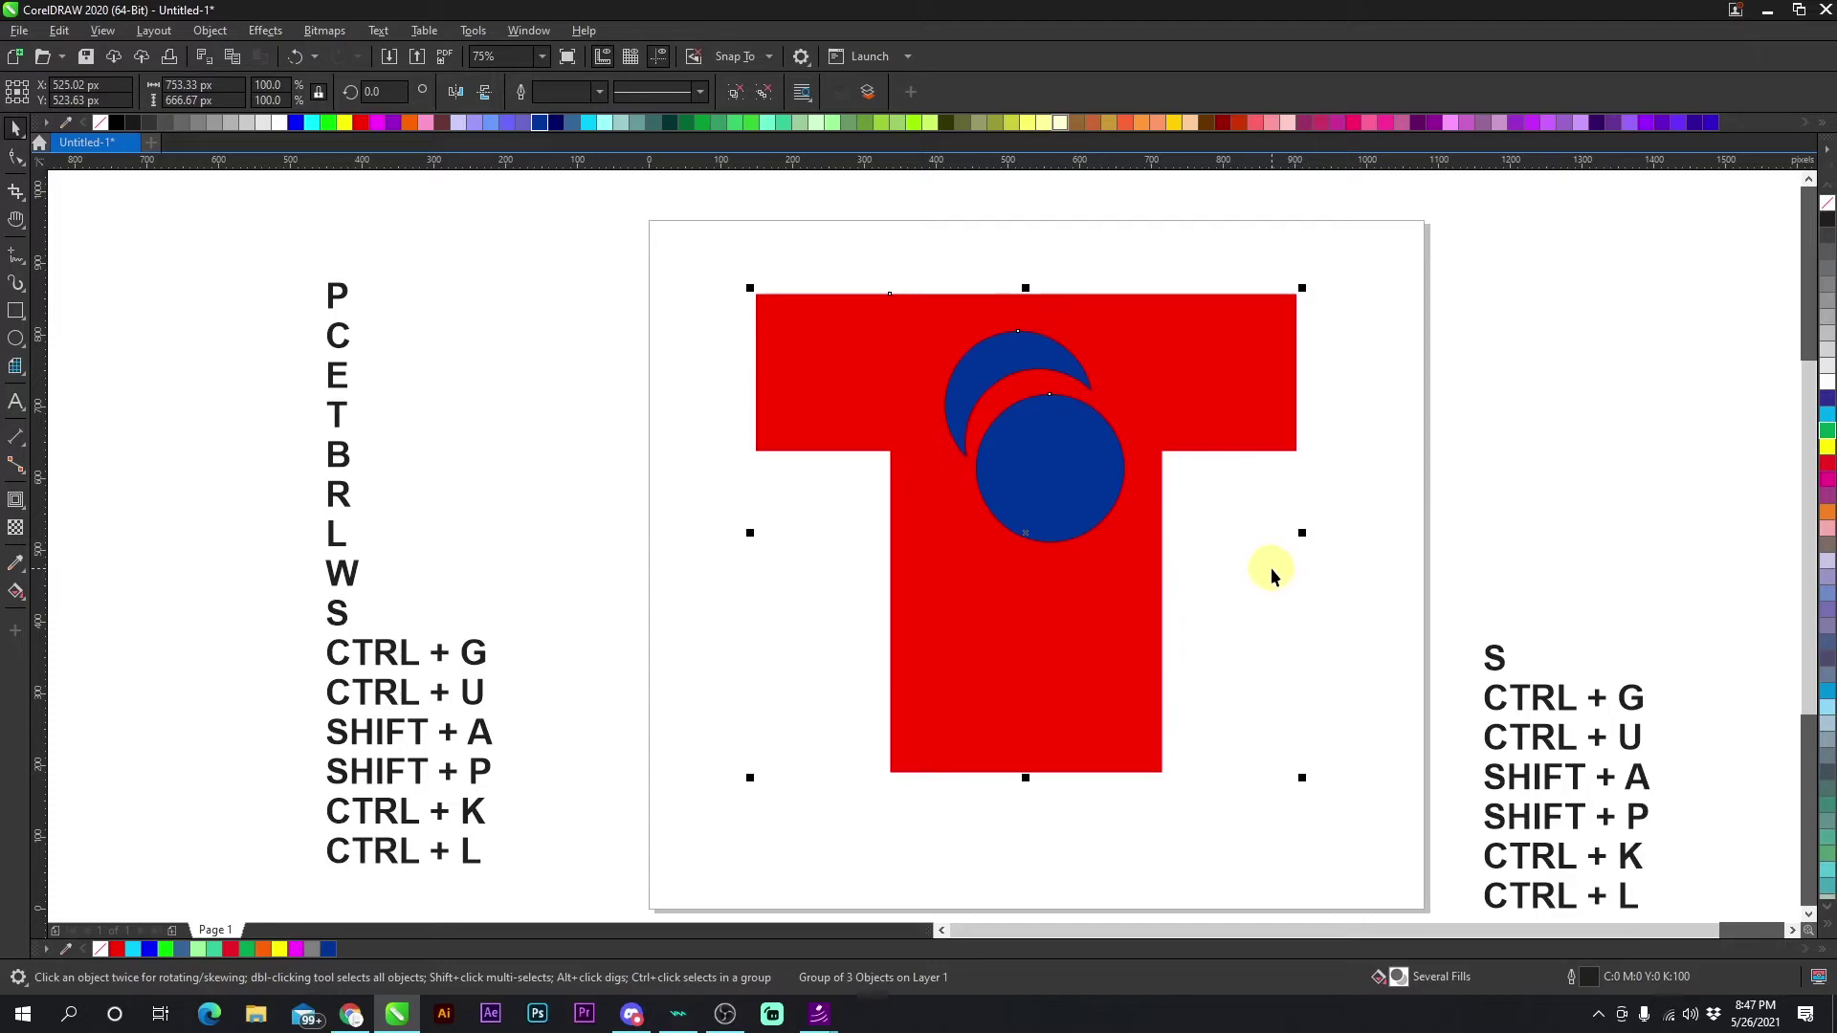
{"action": "left_click_drag", "start_coordinate": [1058, 411], "coordinate": [1034, 437]}
{"action": "key", "text": "ctrl+u"}
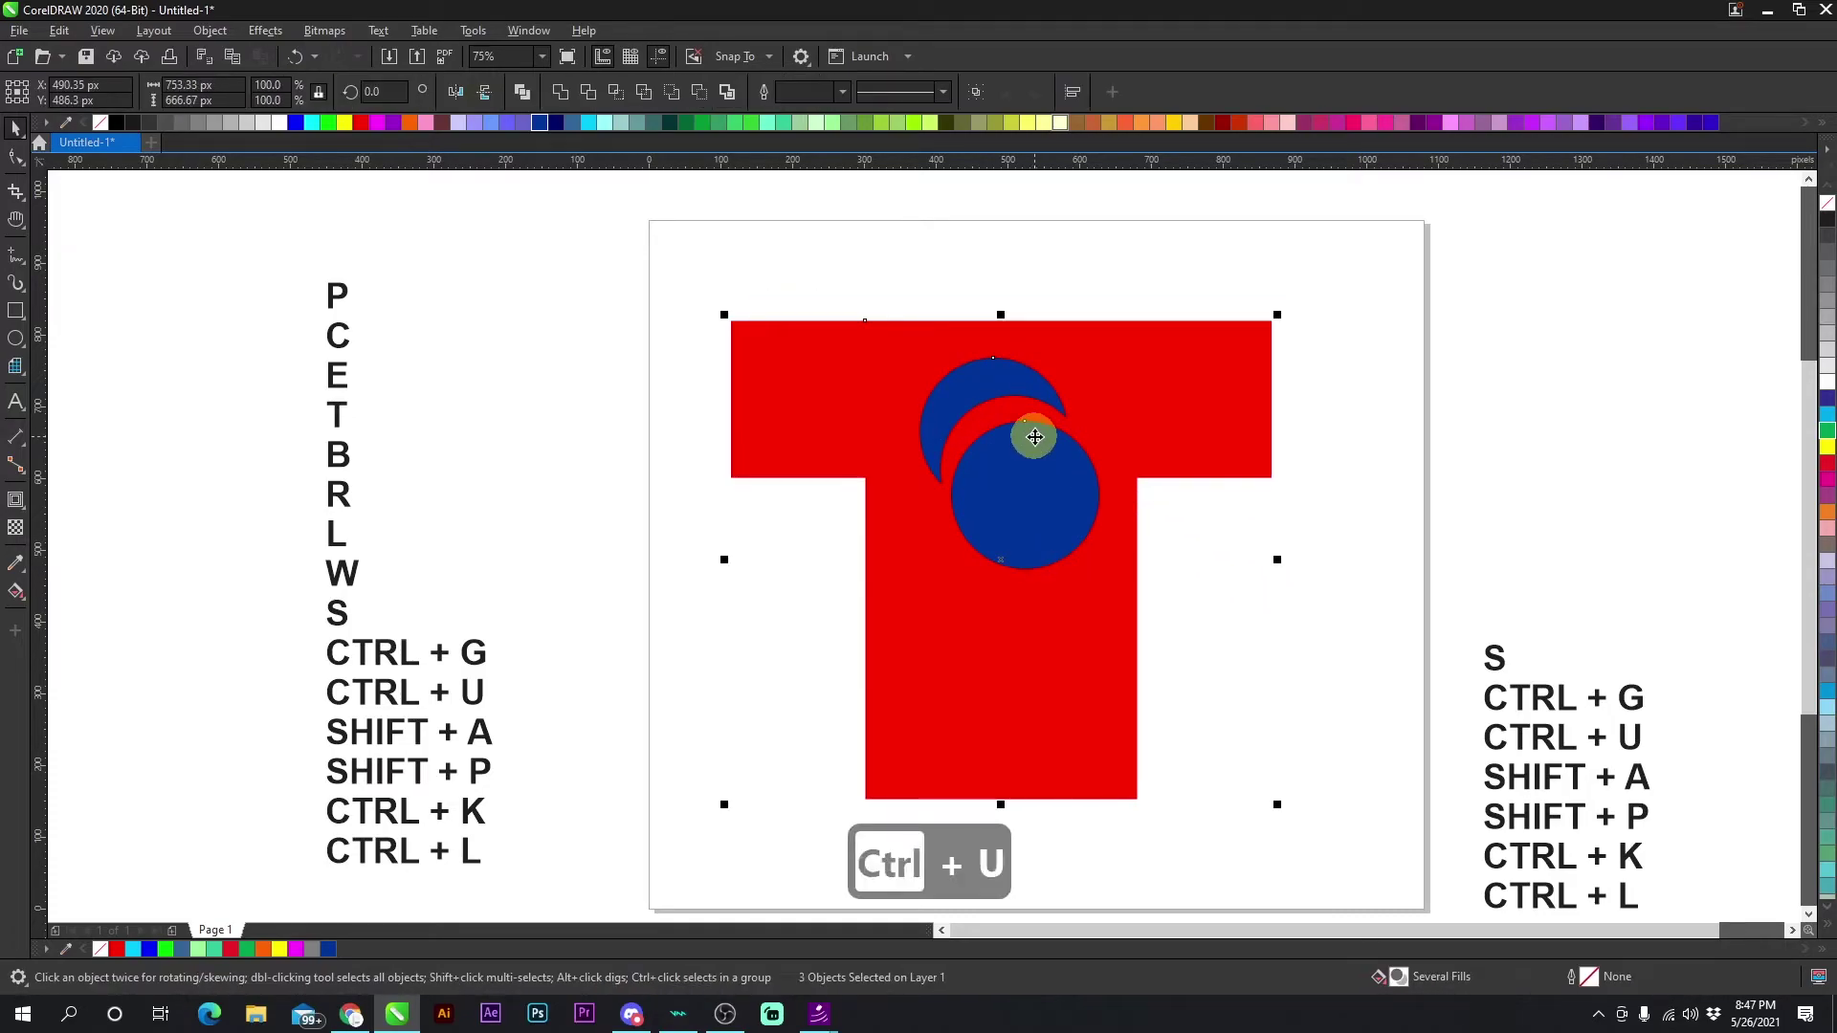
Move the blue circle and the blue crescent separately to the T shape's left inner corner.
{"action": "left_click_drag", "start_coordinate": [1074, 509], "coordinate": [1103, 550]}
{"action": "left_click_drag", "start_coordinate": [958, 374], "coordinate": [880, 359]}
{"action": "left_click_drag", "start_coordinate": [1084, 504], "coordinate": [866, 564]}
{"action": "left_click_drag", "start_coordinate": [906, 392], "coordinate": [1044, 389]}
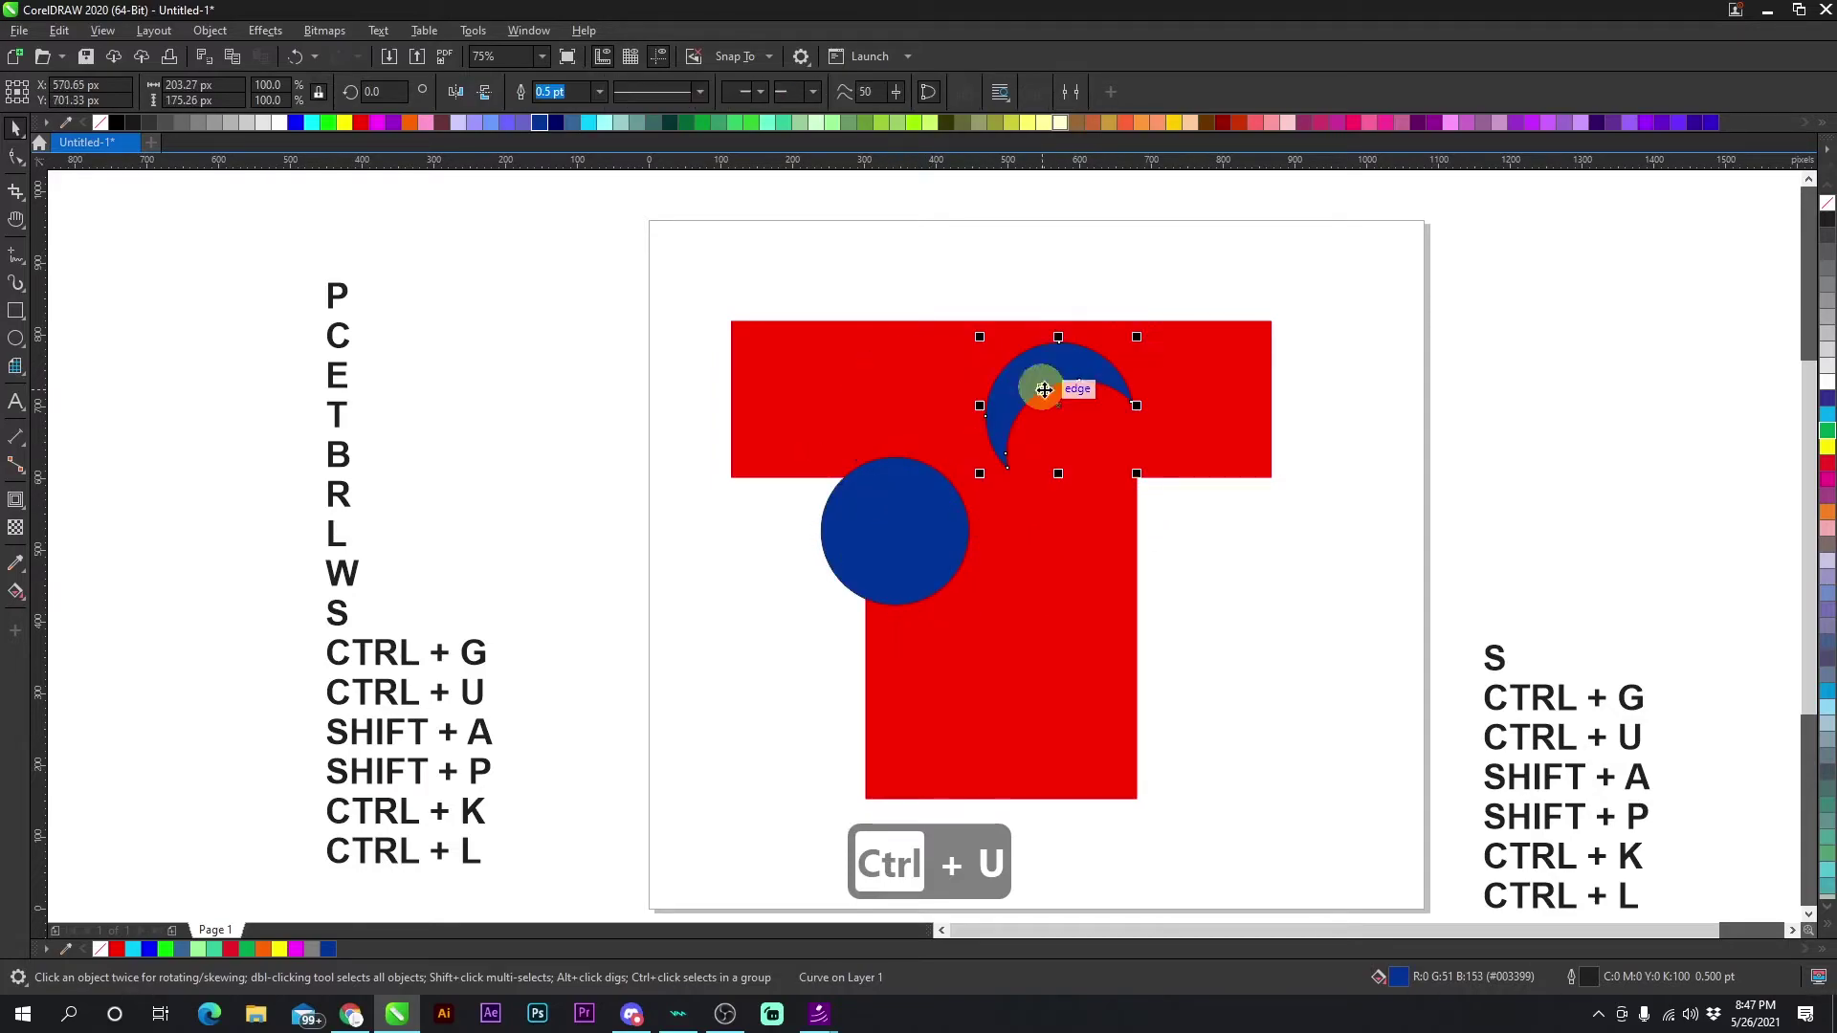
{"action": "mouse_move", "coordinate": [842, 435]}
{"action": "left_mouse_down"}
{"action": "mouse_move", "coordinate": [836, 452]}
{"action": "mouse_move", "coordinate": [863, 443]}
{"action": "left_mouse_up"}
{"action": "left_click", "coordinate": [1203, 532]}
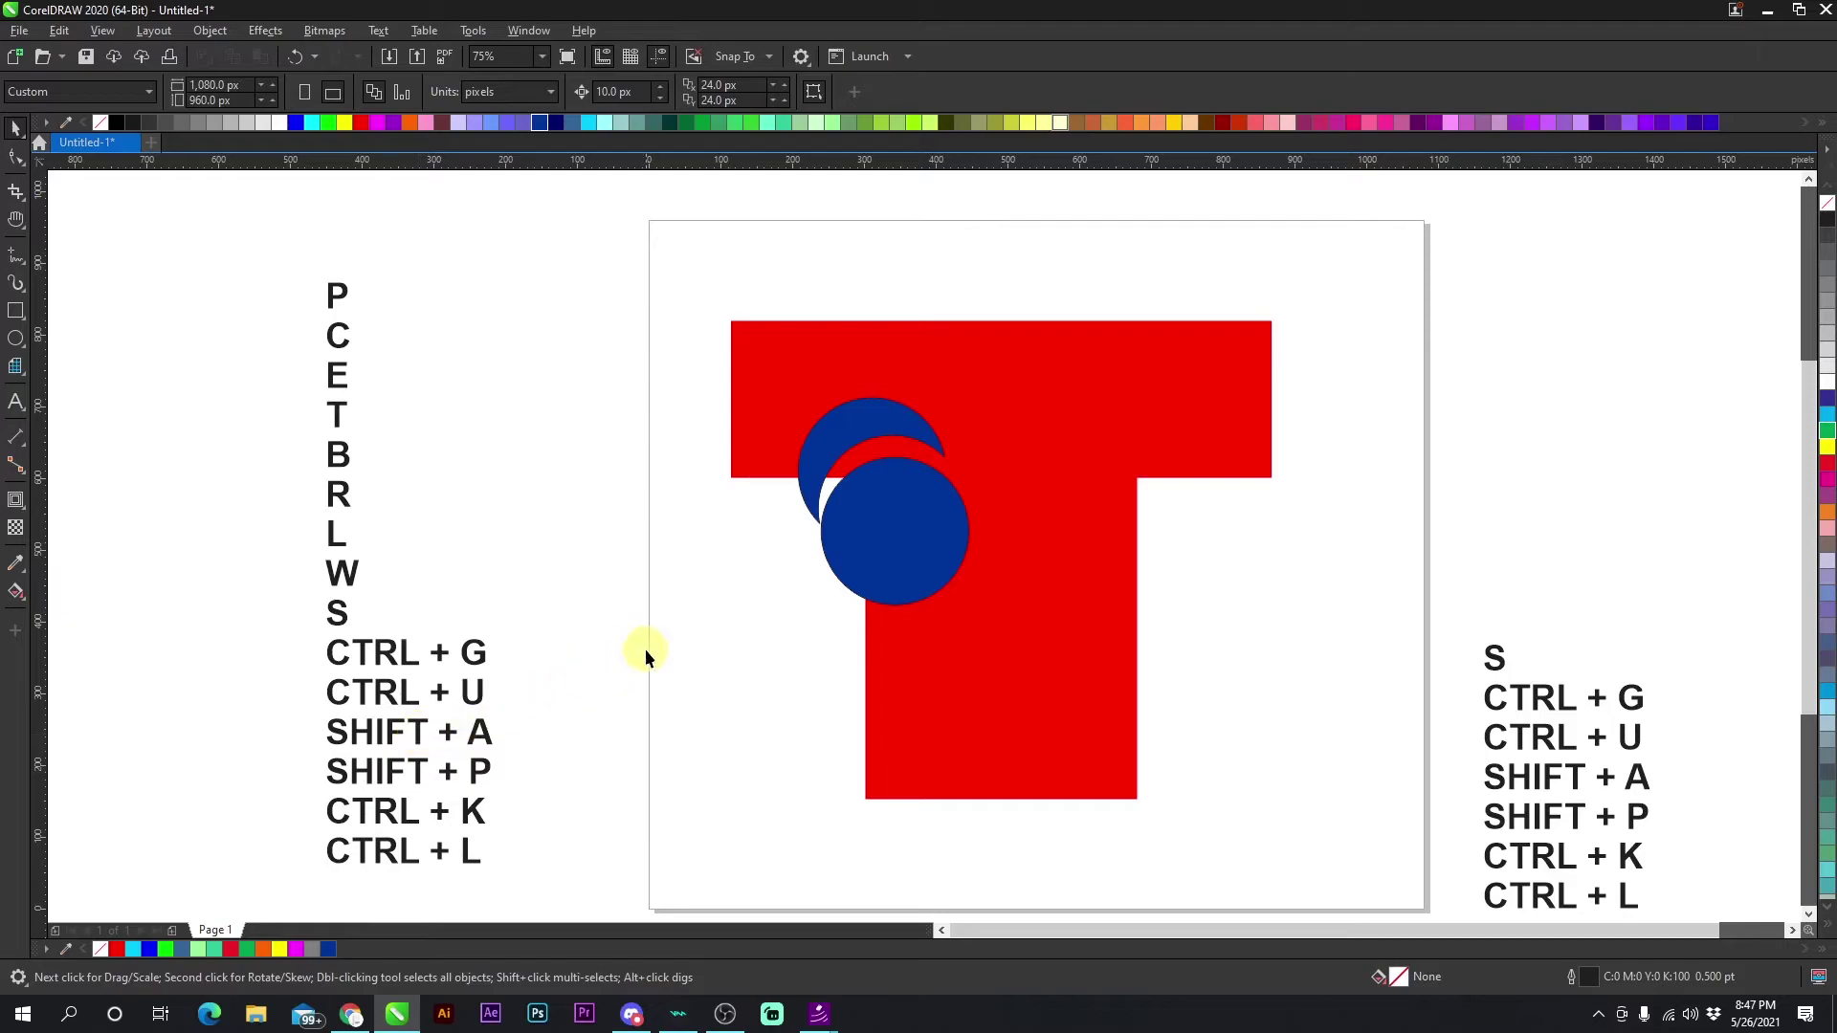
Delete the blue circle, the blue crescent and the red T shape.
{"action": "left_click", "coordinate": [893, 533]}
{"action": "left_click", "coordinate": [861, 414], "text": "shift"}
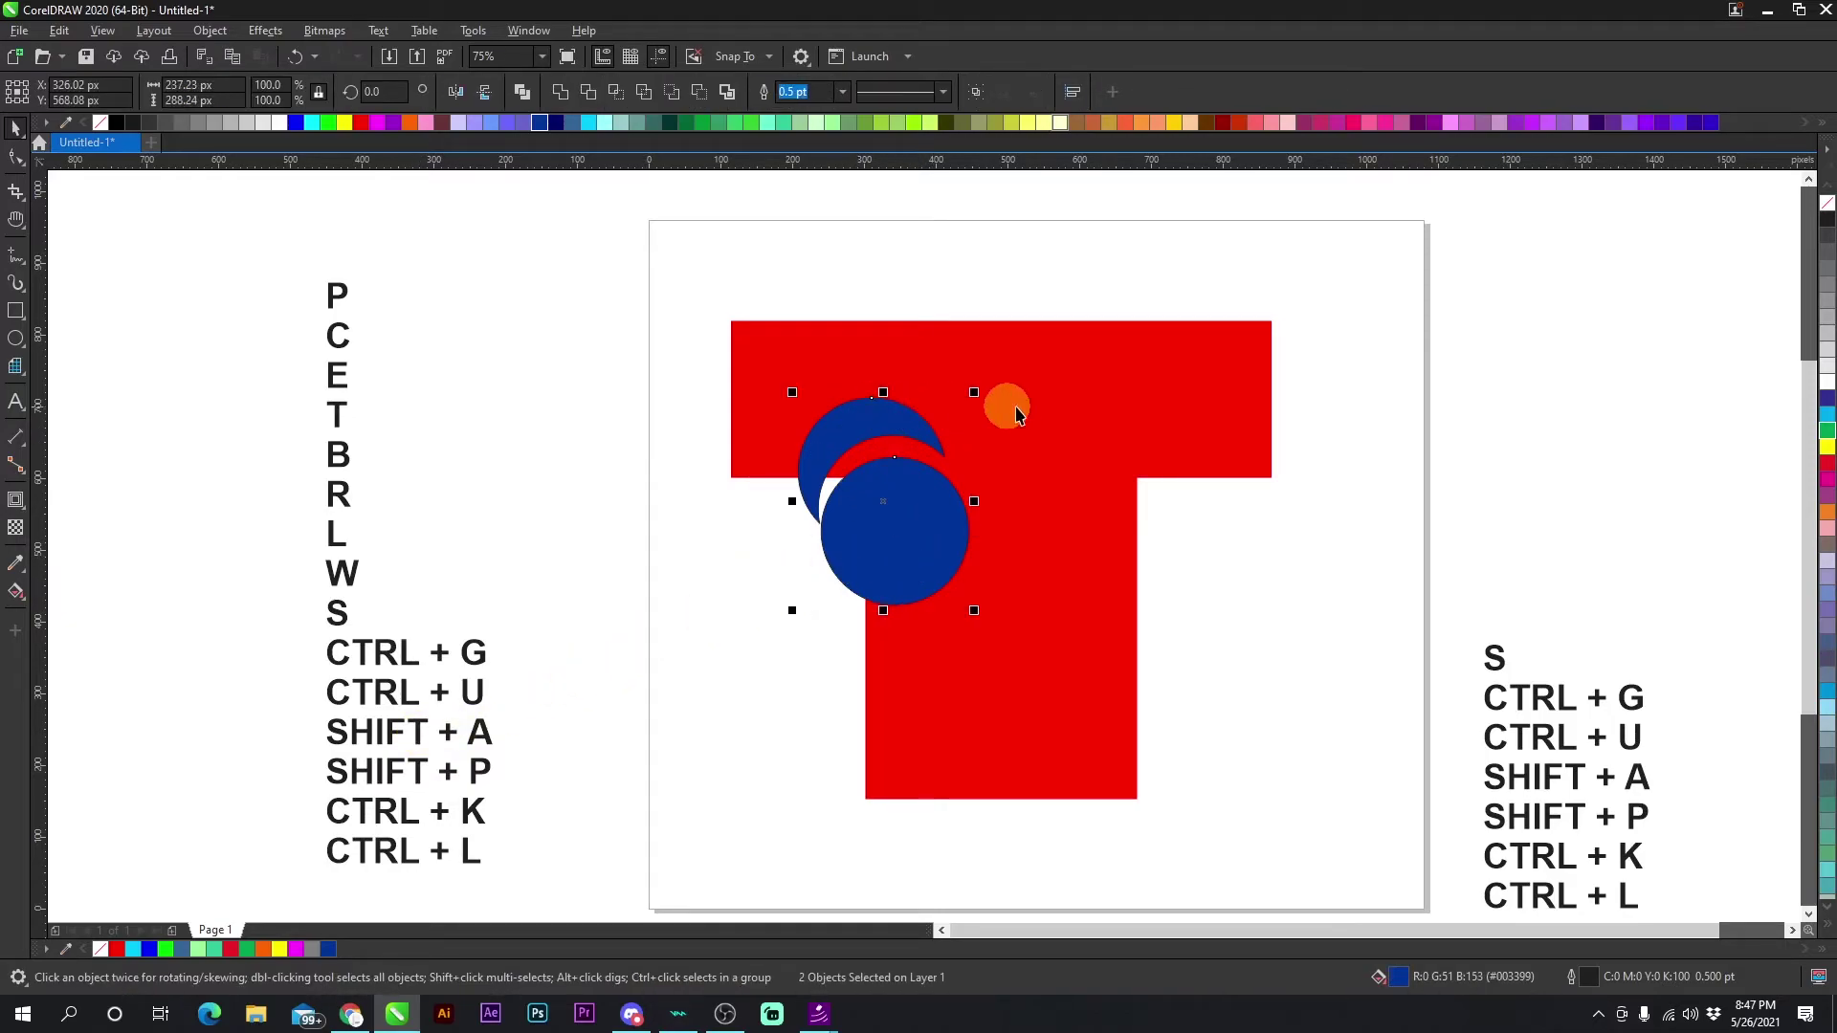
{"action": "key", "text": "Delete"}
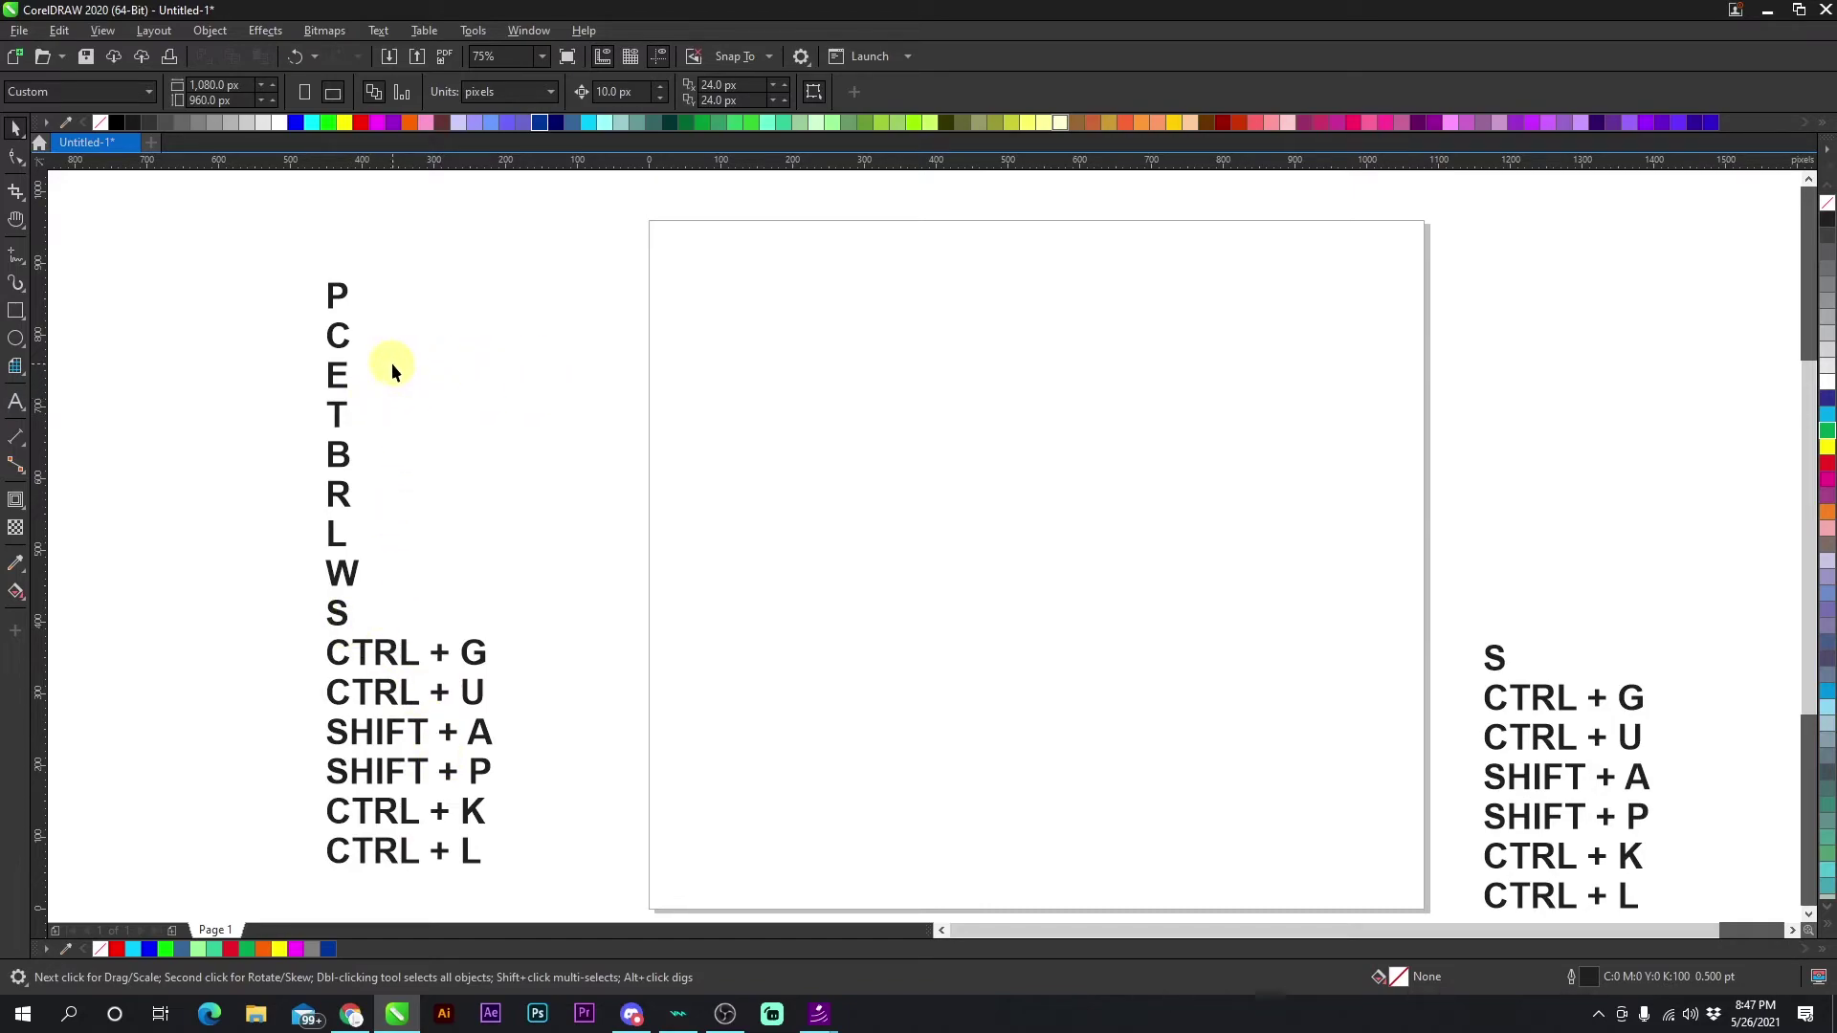
Draw five small ellipses scattered over the page, the first about 89 by 67 px and the last about 63 by 28 px.
{"action": "left_click", "coordinate": [15, 339]}
{"action": "left_click_drag", "start_coordinate": [858, 276], "coordinate": [921, 323]}
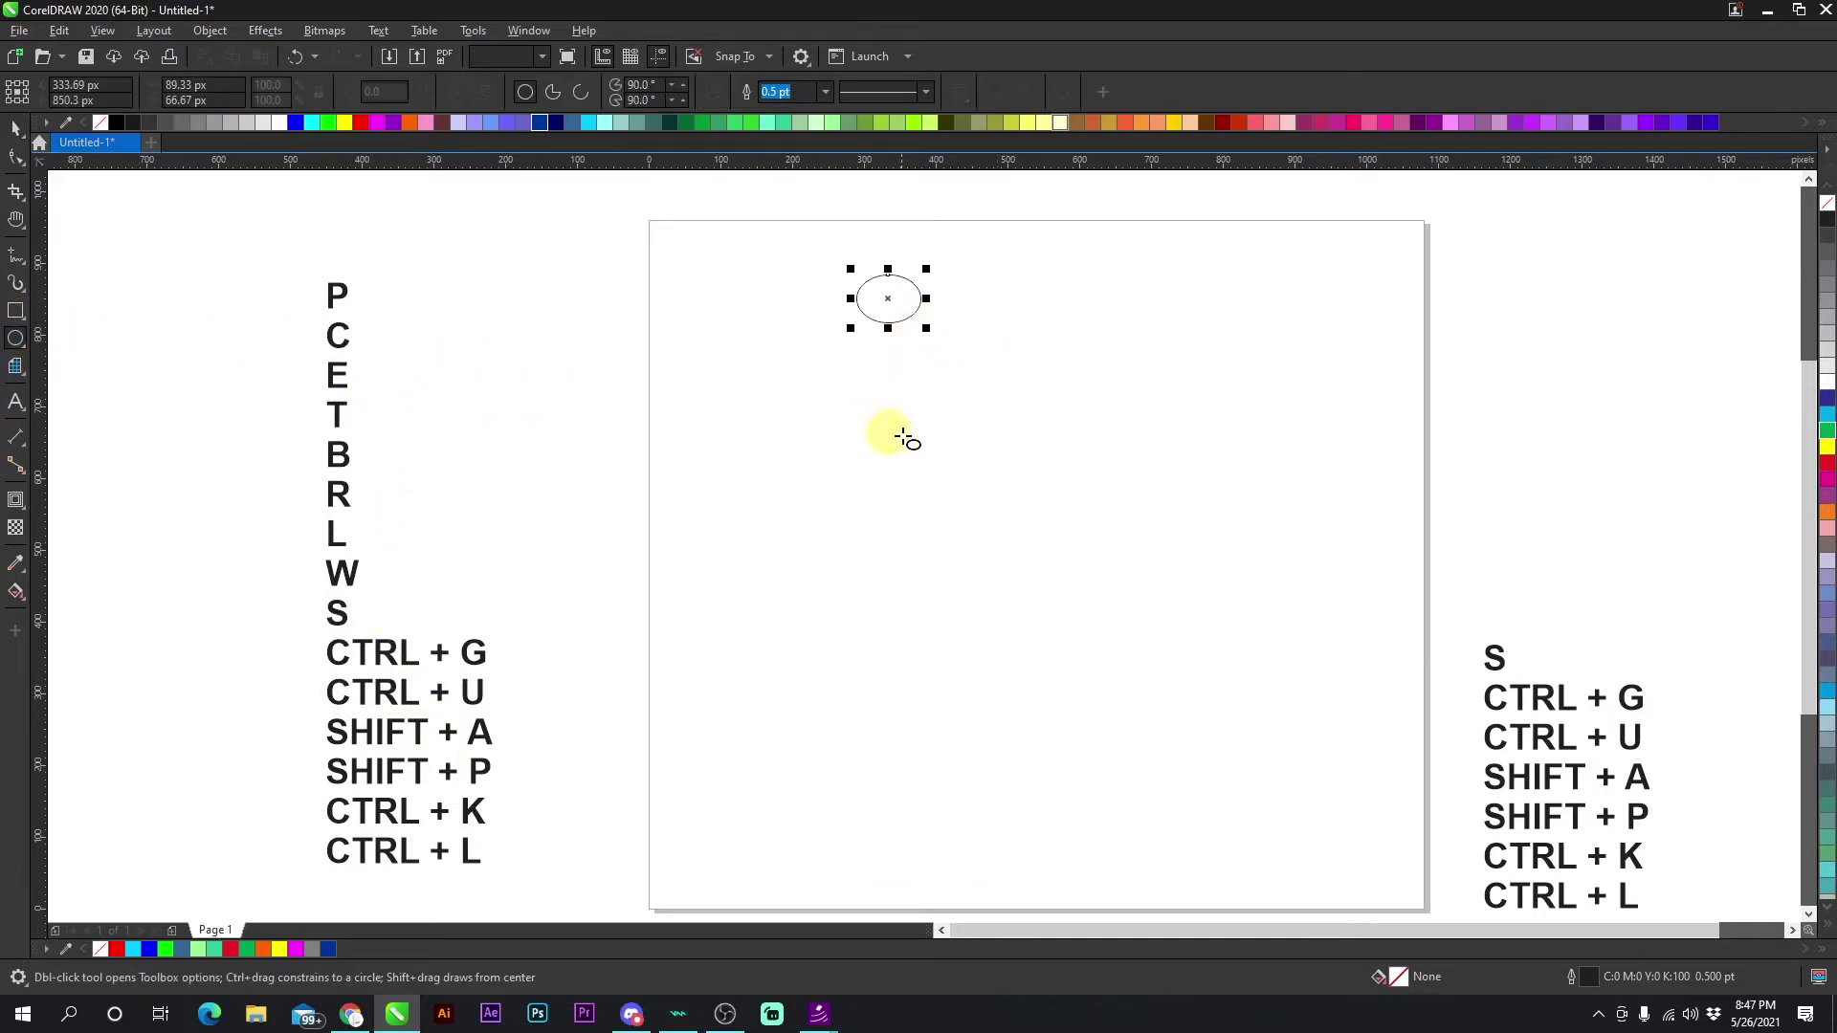
{"action": "left_click_drag", "start_coordinate": [984, 456], "coordinate": [1051, 501]}
{"action": "left_click_drag", "start_coordinate": [832, 615], "coordinate": [908, 656]}
{"action": "left_click_drag", "start_coordinate": [1051, 731], "coordinate": [1099, 695]}
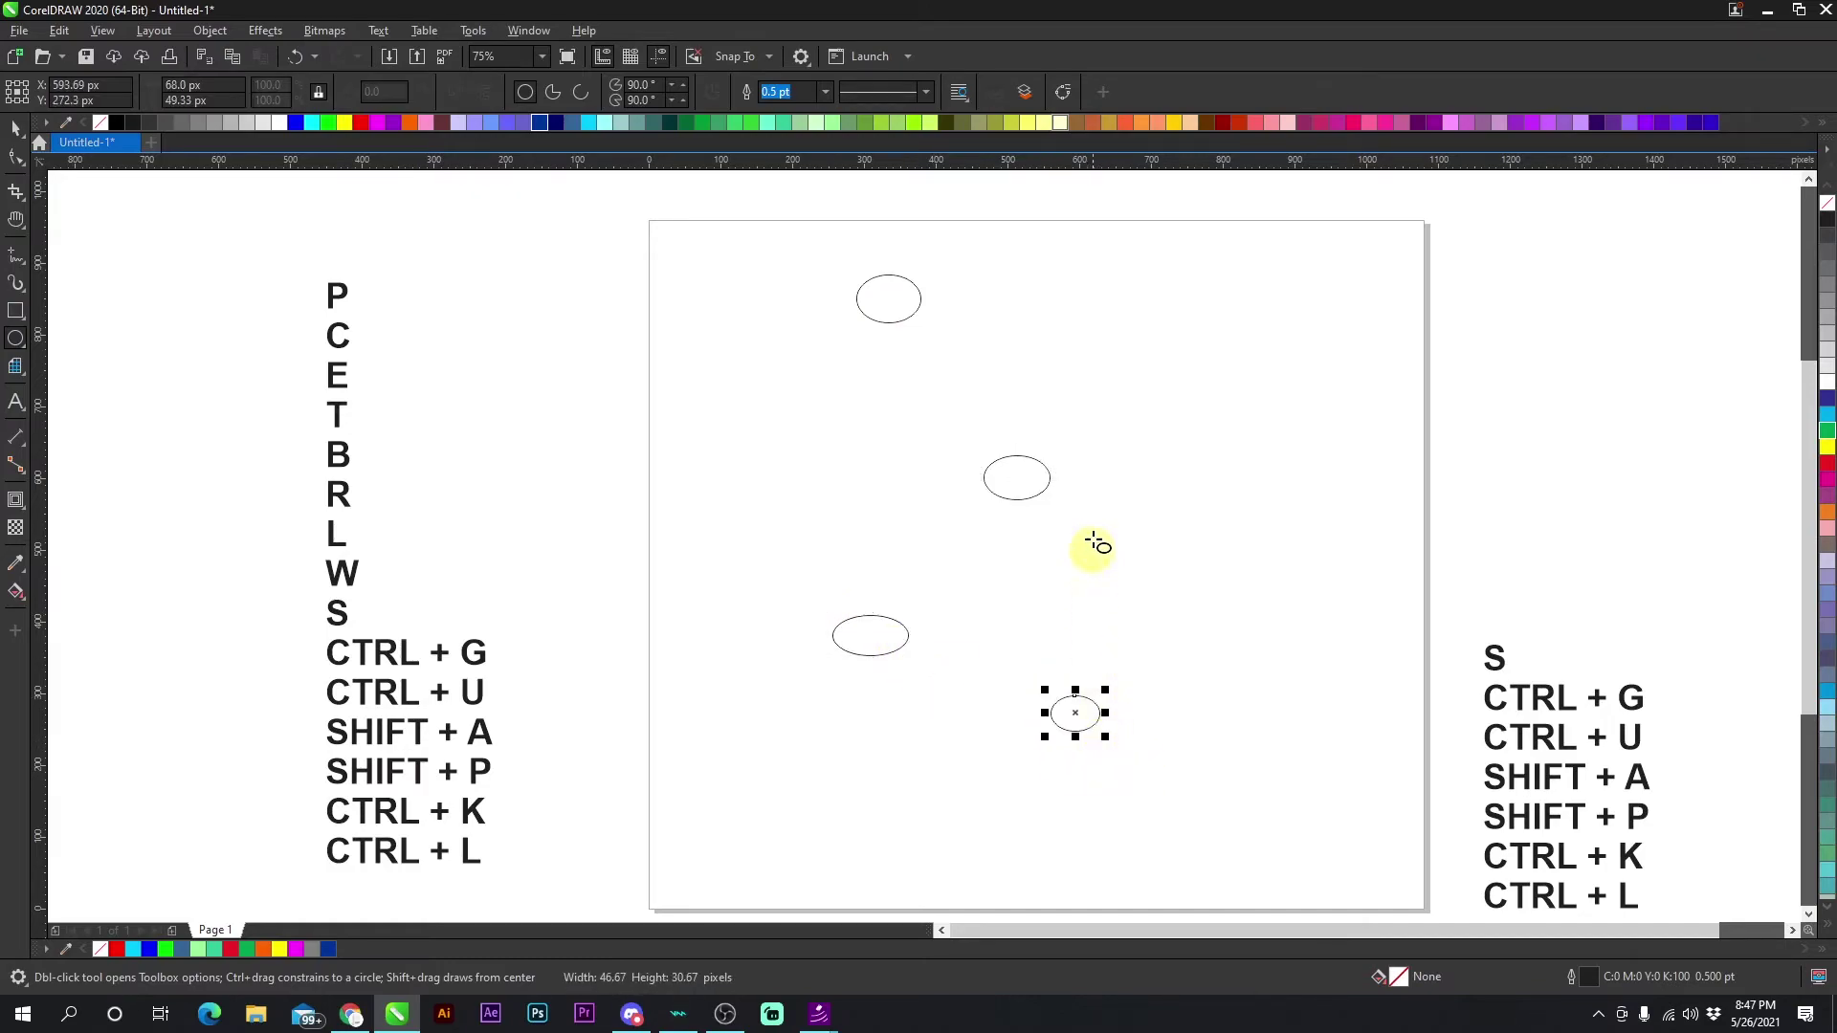
{"action": "left_click_drag", "start_coordinate": [1113, 408], "coordinate": [1170, 436]}
{"action": "left_click", "coordinate": [16, 127]}
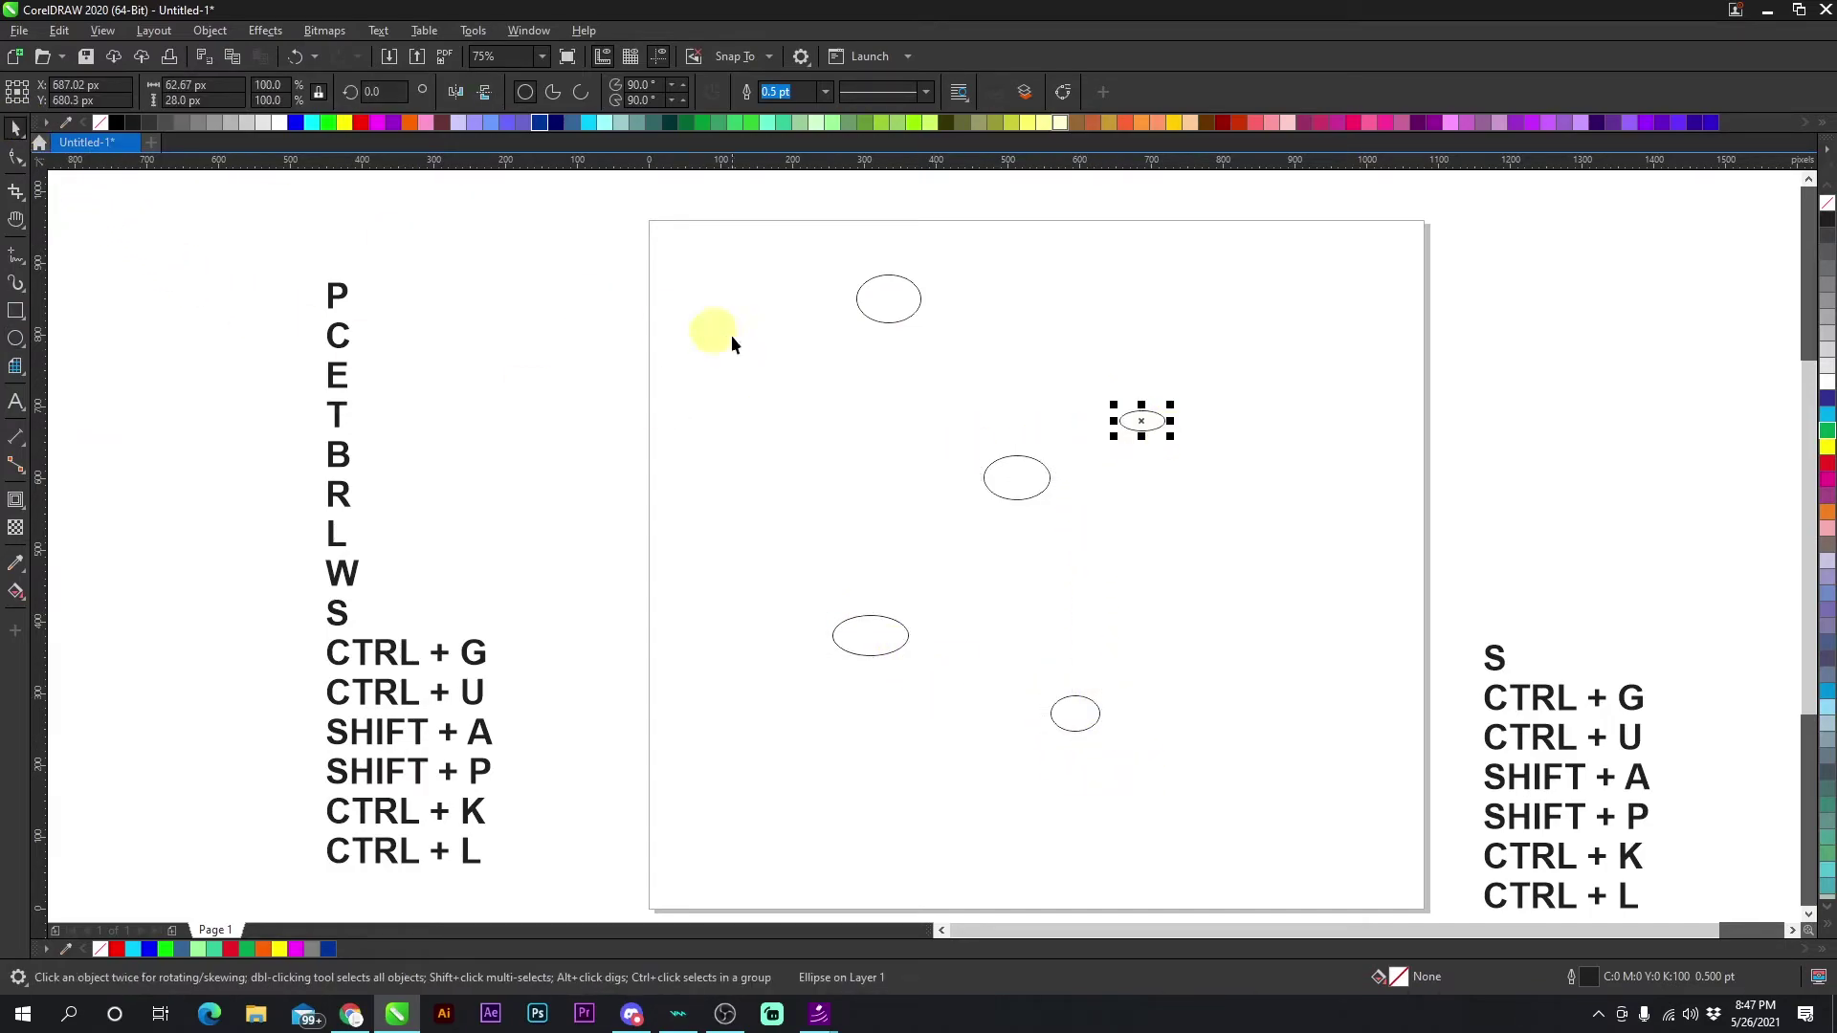
Fill all five ellipses with red and remove their outlines.
{"action": "left_click_drag", "start_coordinate": [1316, 708], "coordinate": [1318, 712]}
{"action": "left_click", "coordinate": [312, 122]}
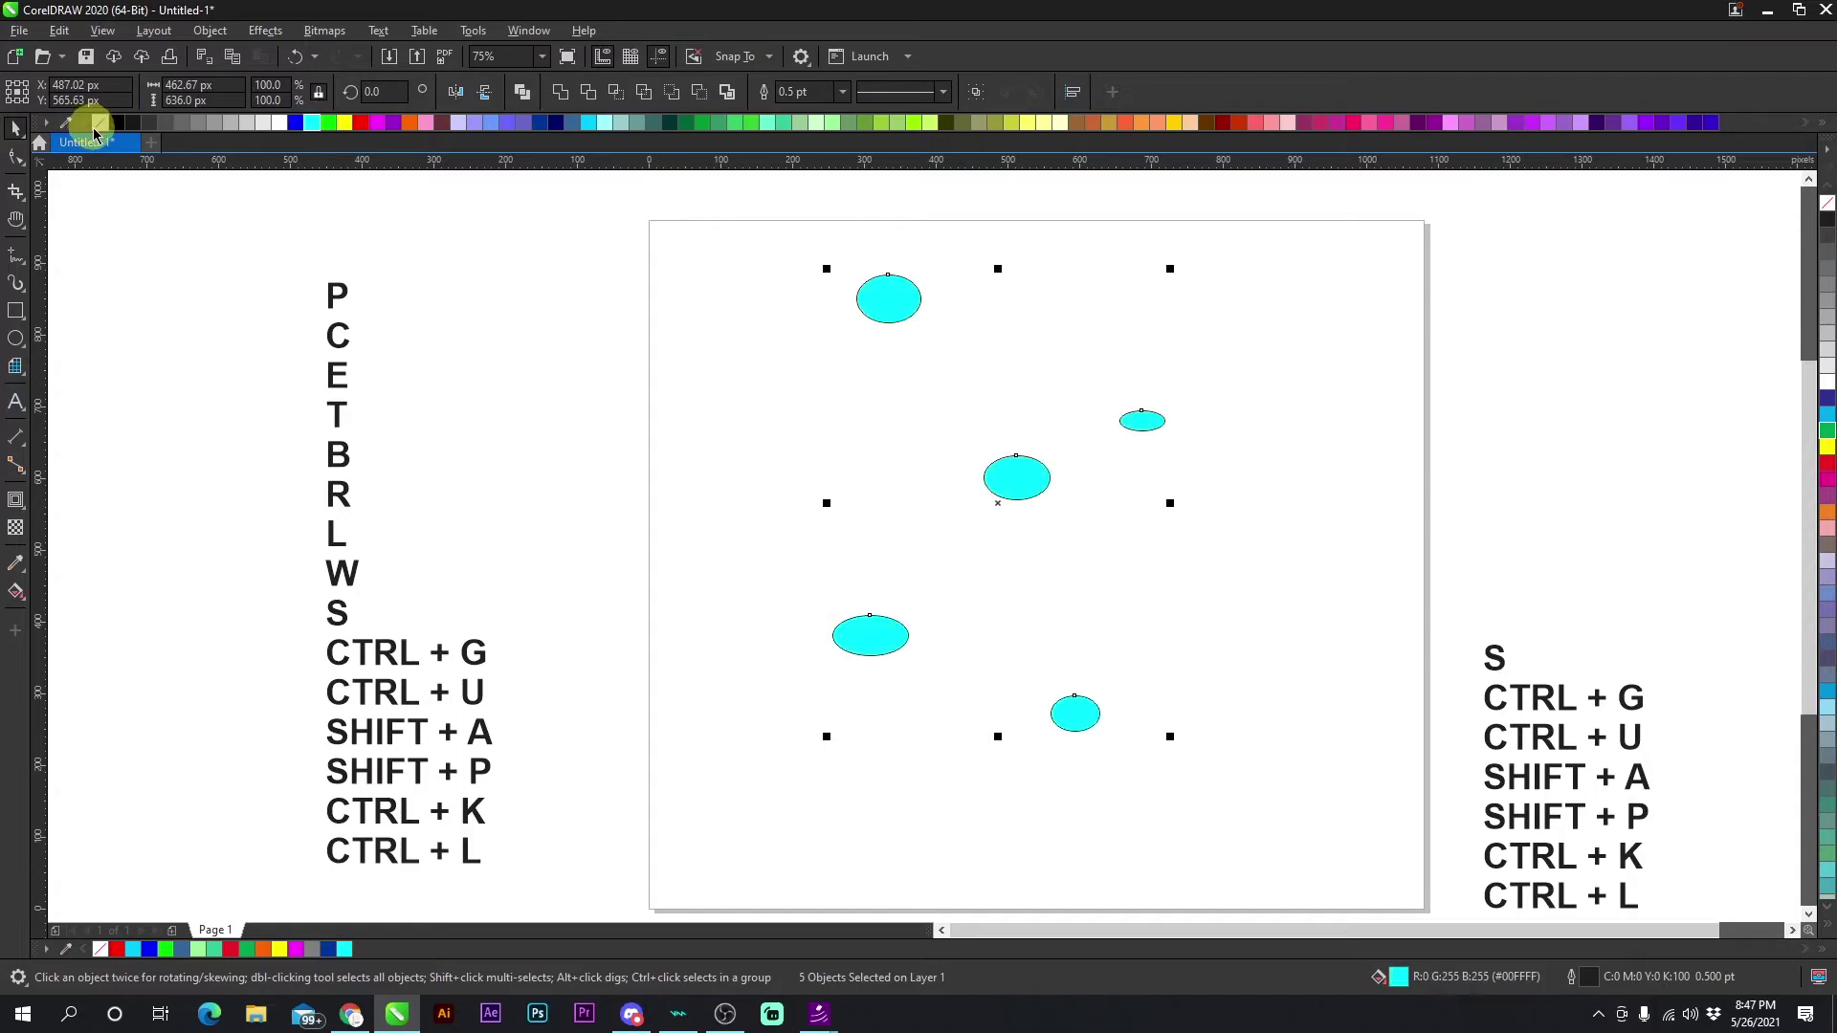
{"action": "right_click", "coordinate": [101, 123]}
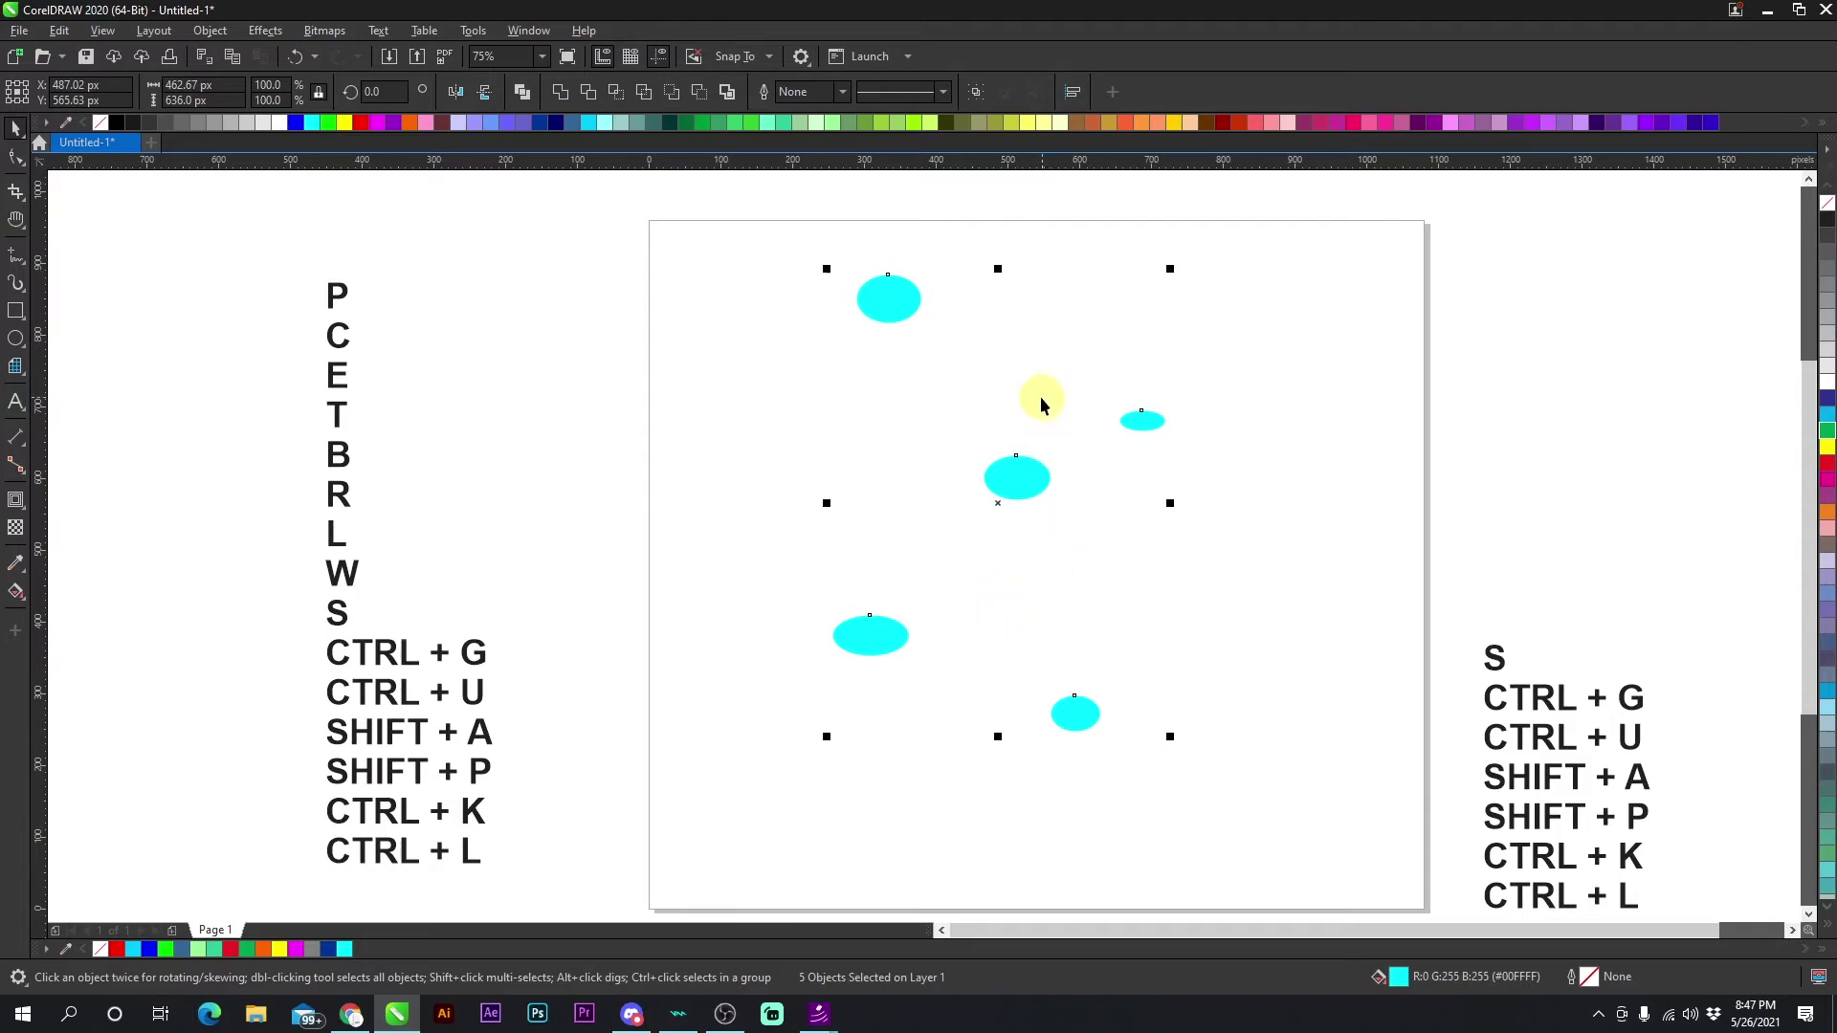
{"action": "left_click", "coordinate": [361, 122]}
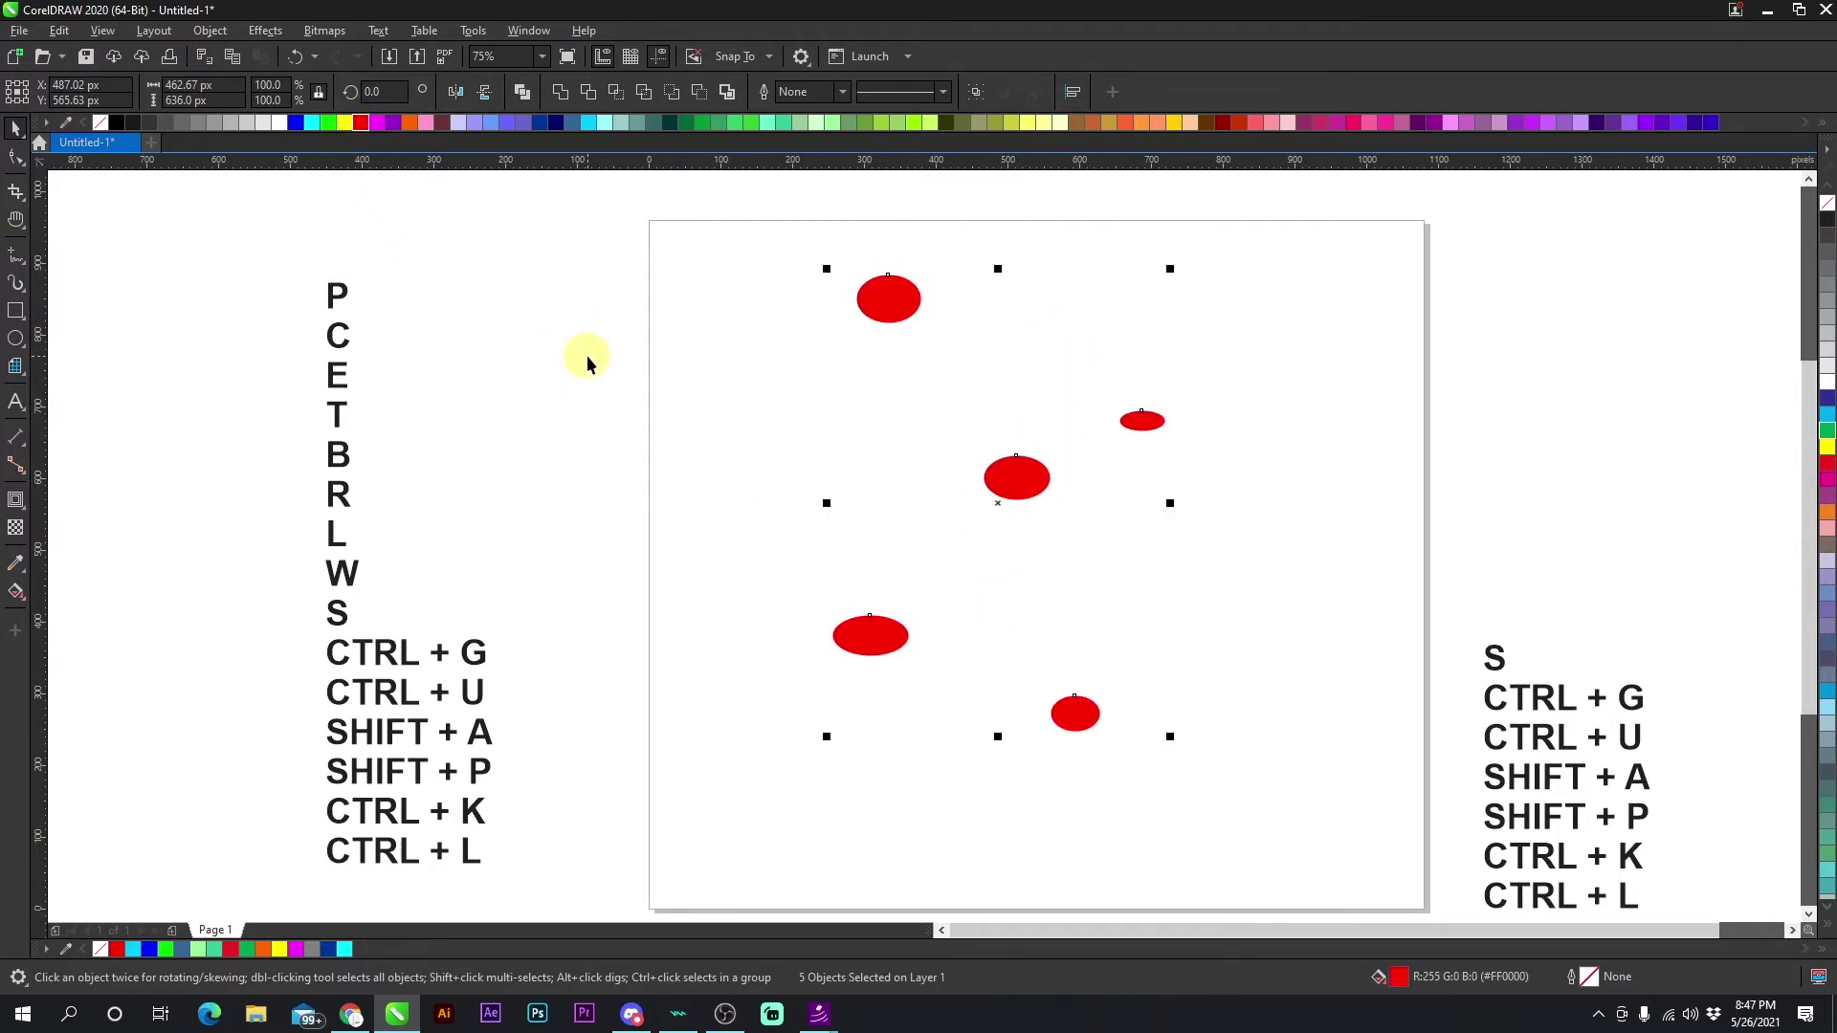
Space the five red ellipses evenly in the vertical direction and align their centers in one column.
{"action": "key", "text": "shift+a"}
{"action": "left_click", "coordinate": [875, 482]}
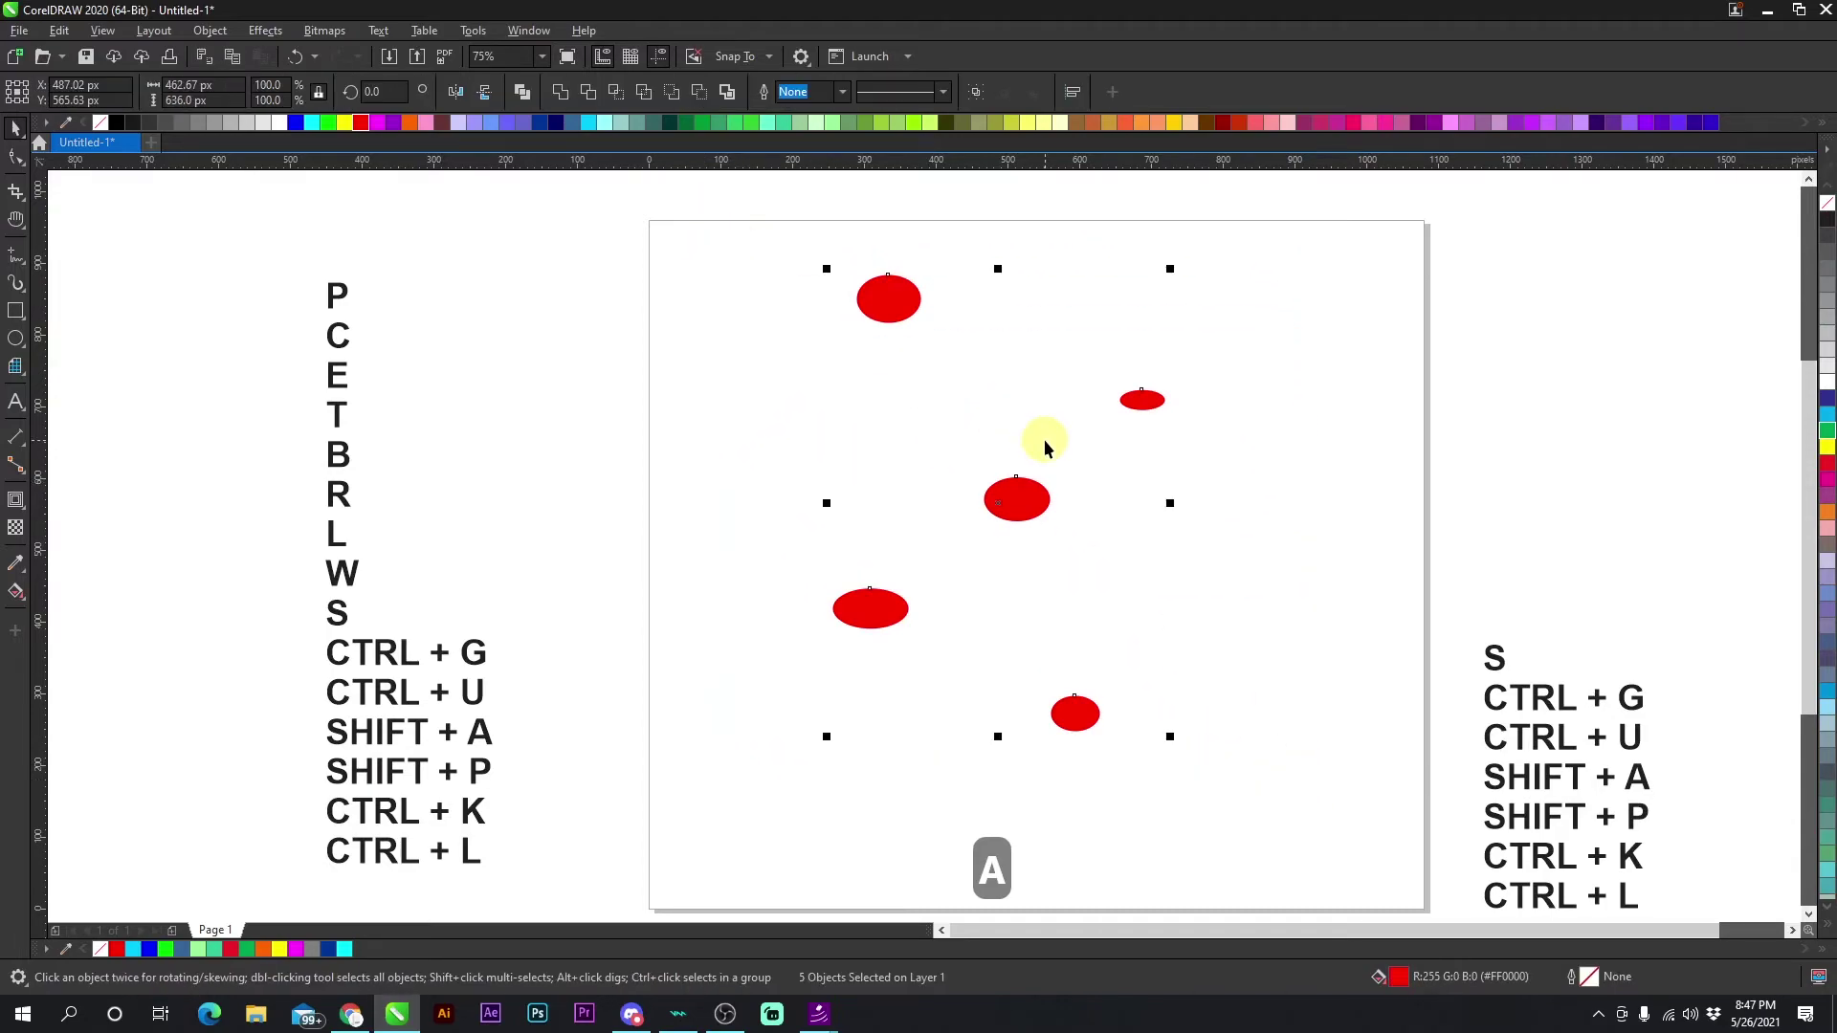
{"action": "key", "text": "c"}
{"action": "left_click", "coordinate": [904, 651]}
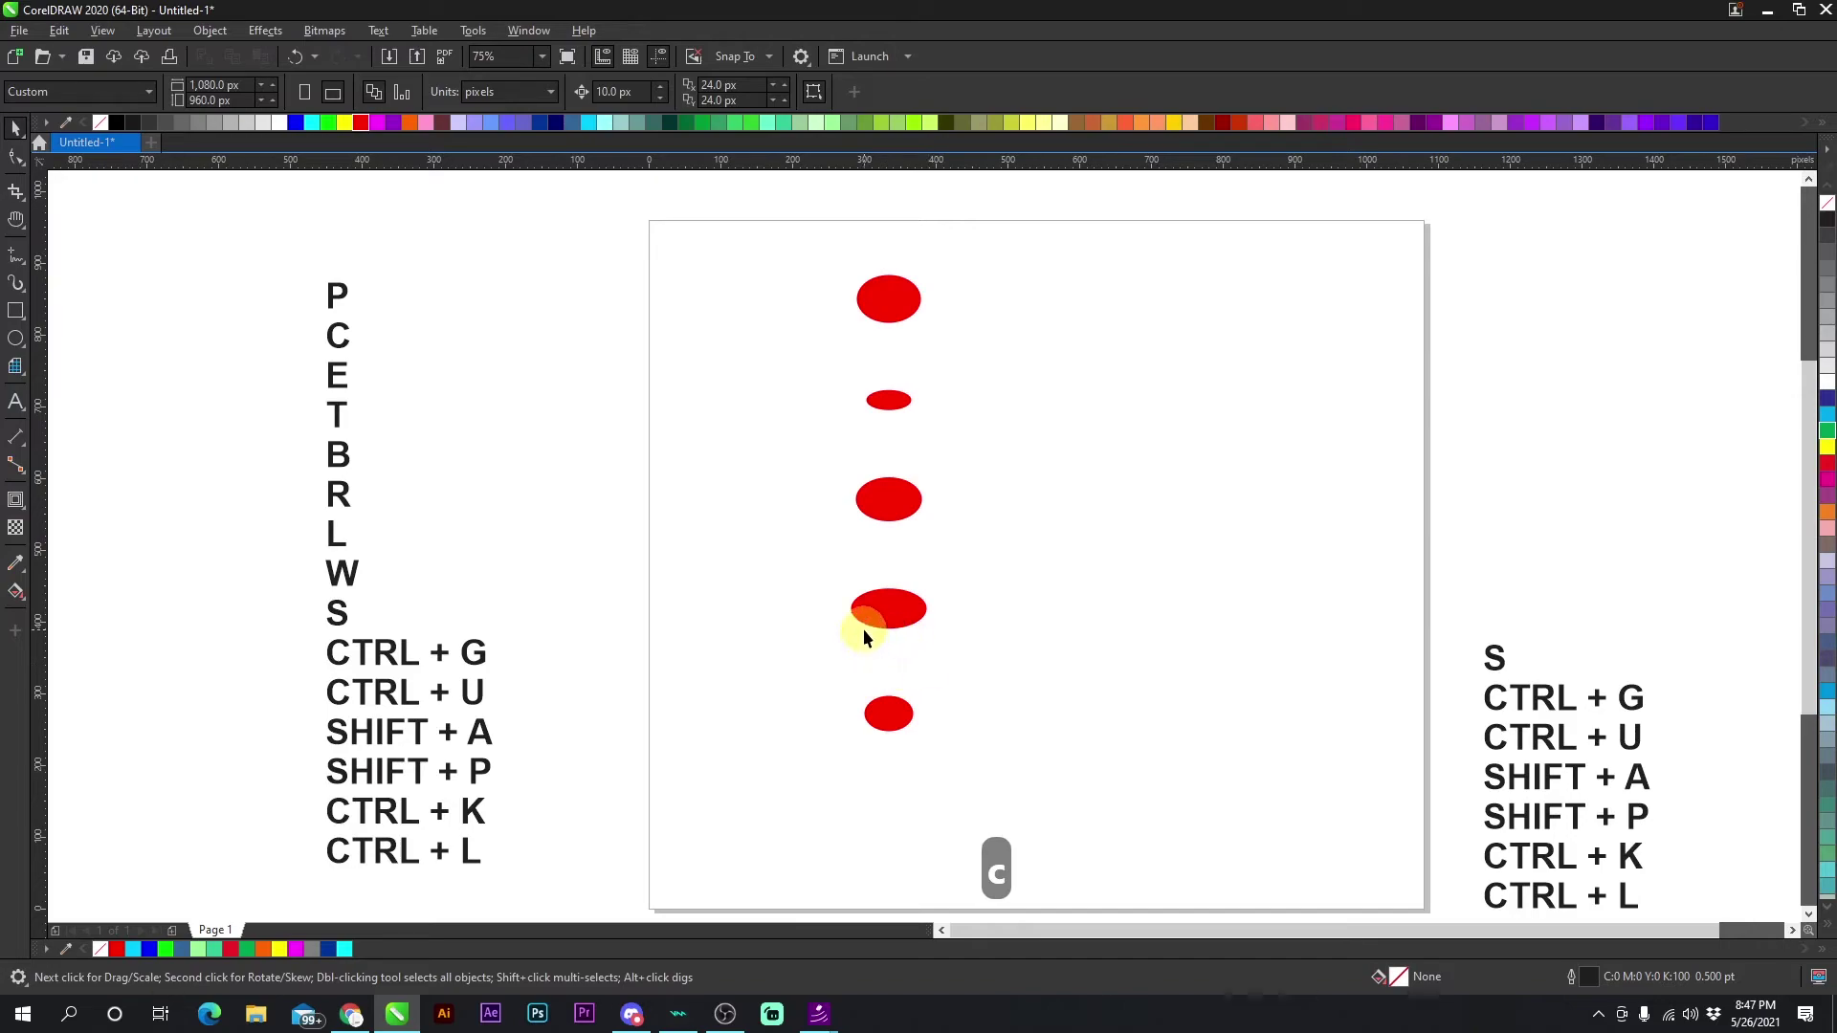
{"action": "left_click_drag", "start_coordinate": [936, 695], "coordinate": [937, 696]}
{"action": "left_click_drag", "start_coordinate": [933, 593], "coordinate": [872, 549]}
{"action": "left_click_drag", "start_coordinate": [759, 327], "coordinate": [759, 327]}
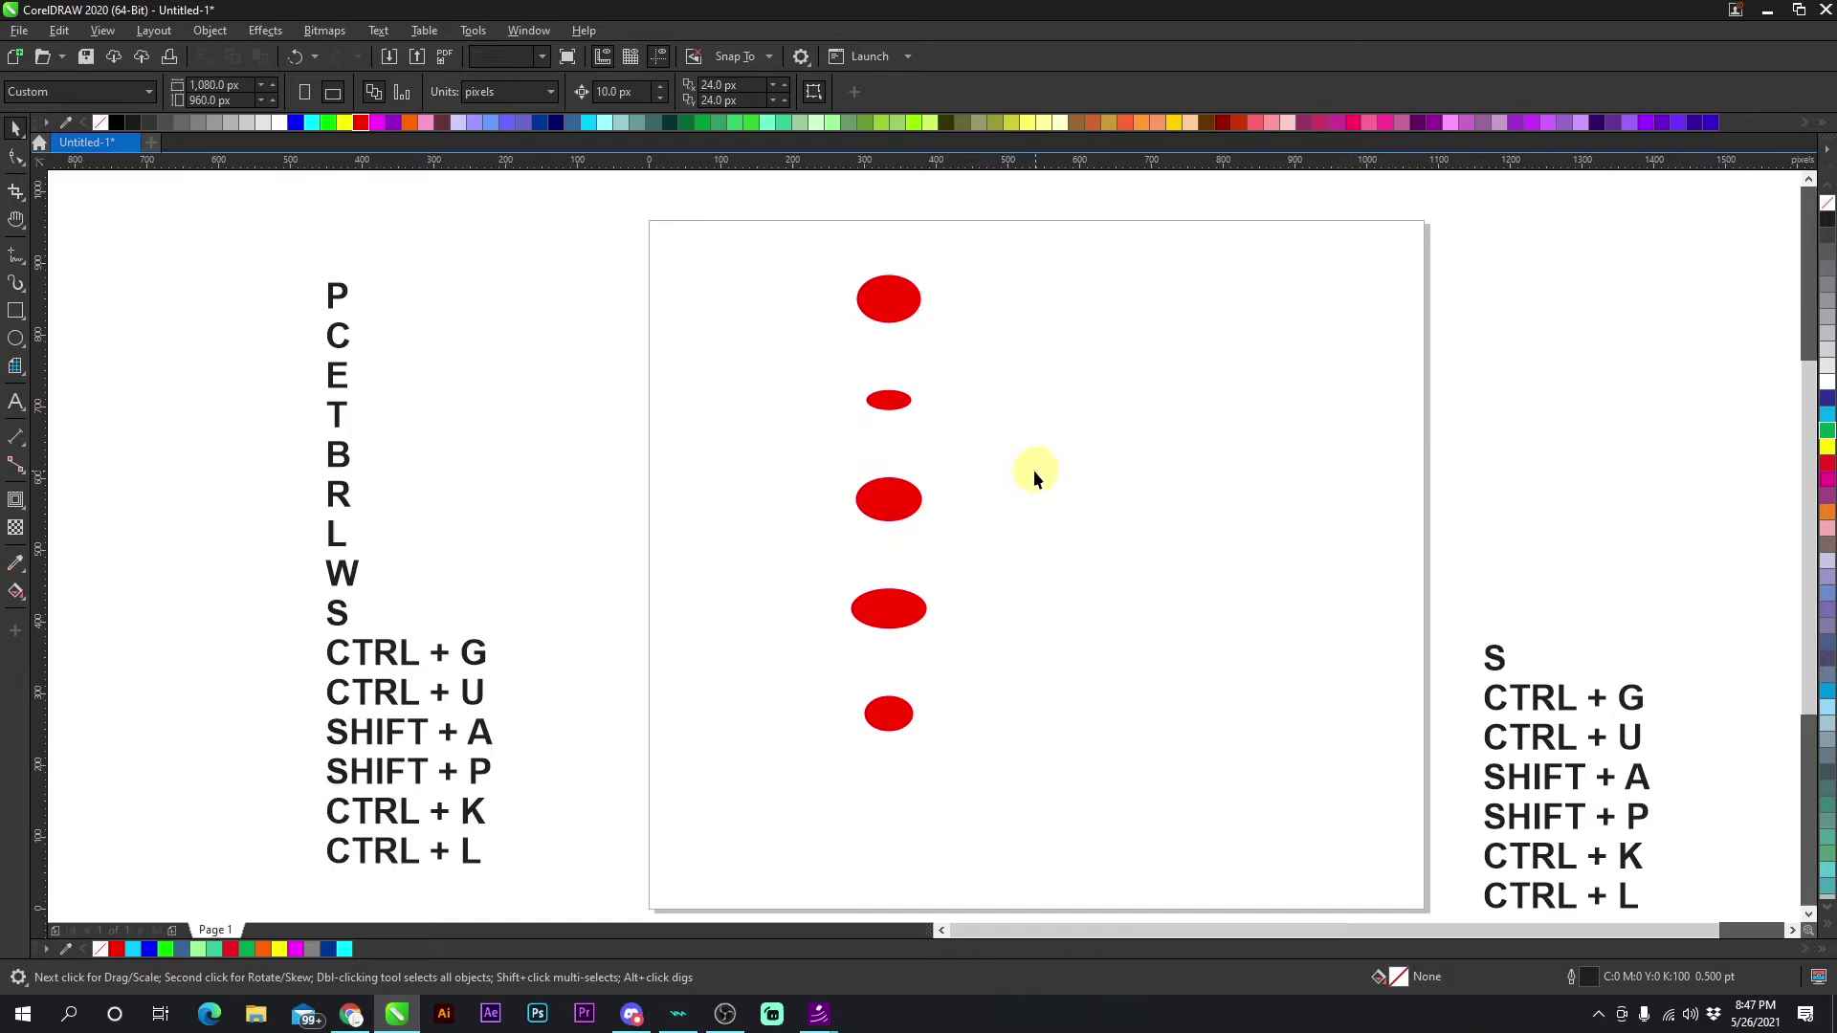
Move the two lowest ellipses out of line, and realign all five in one evenly spaced vertical column.
{"action": "left_click_drag", "start_coordinate": [887, 713], "coordinate": [891, 640]}
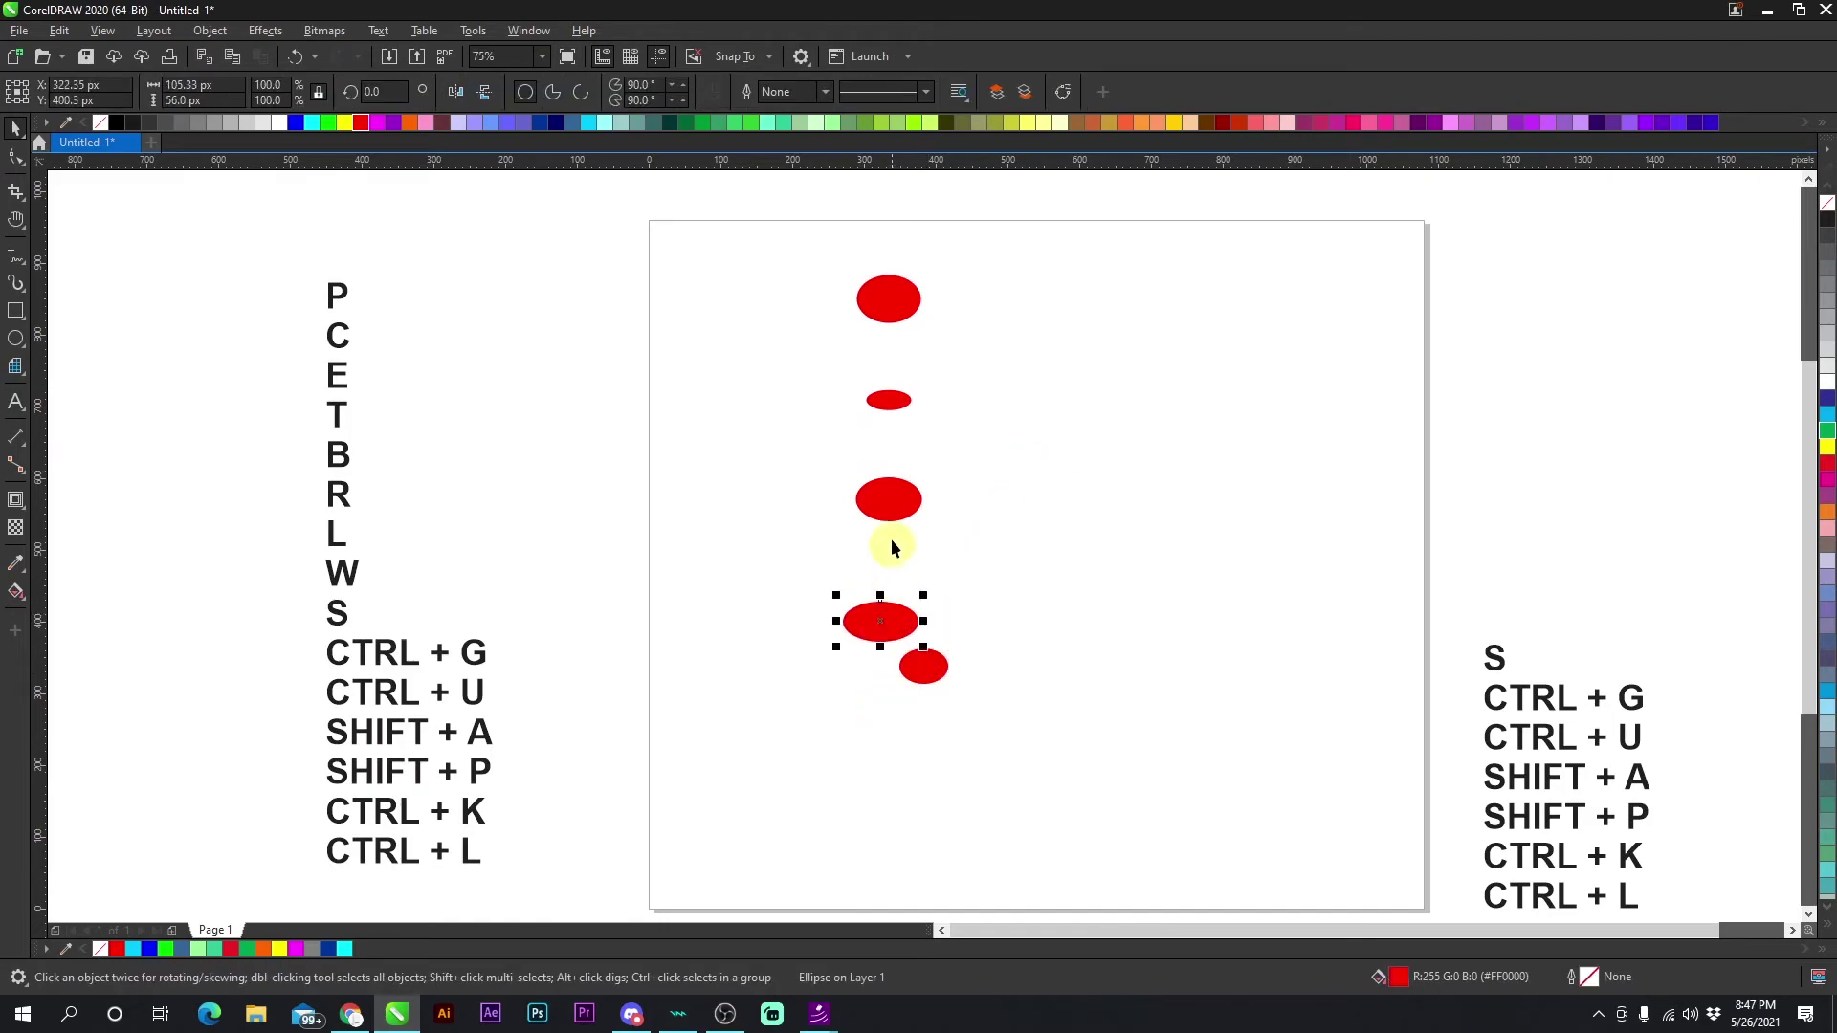
{"action": "left_click_drag", "start_coordinate": [1043, 744], "coordinate": [817, 434]}
{"action": "left_click_drag", "start_coordinate": [782, 257], "coordinate": [779, 258]}
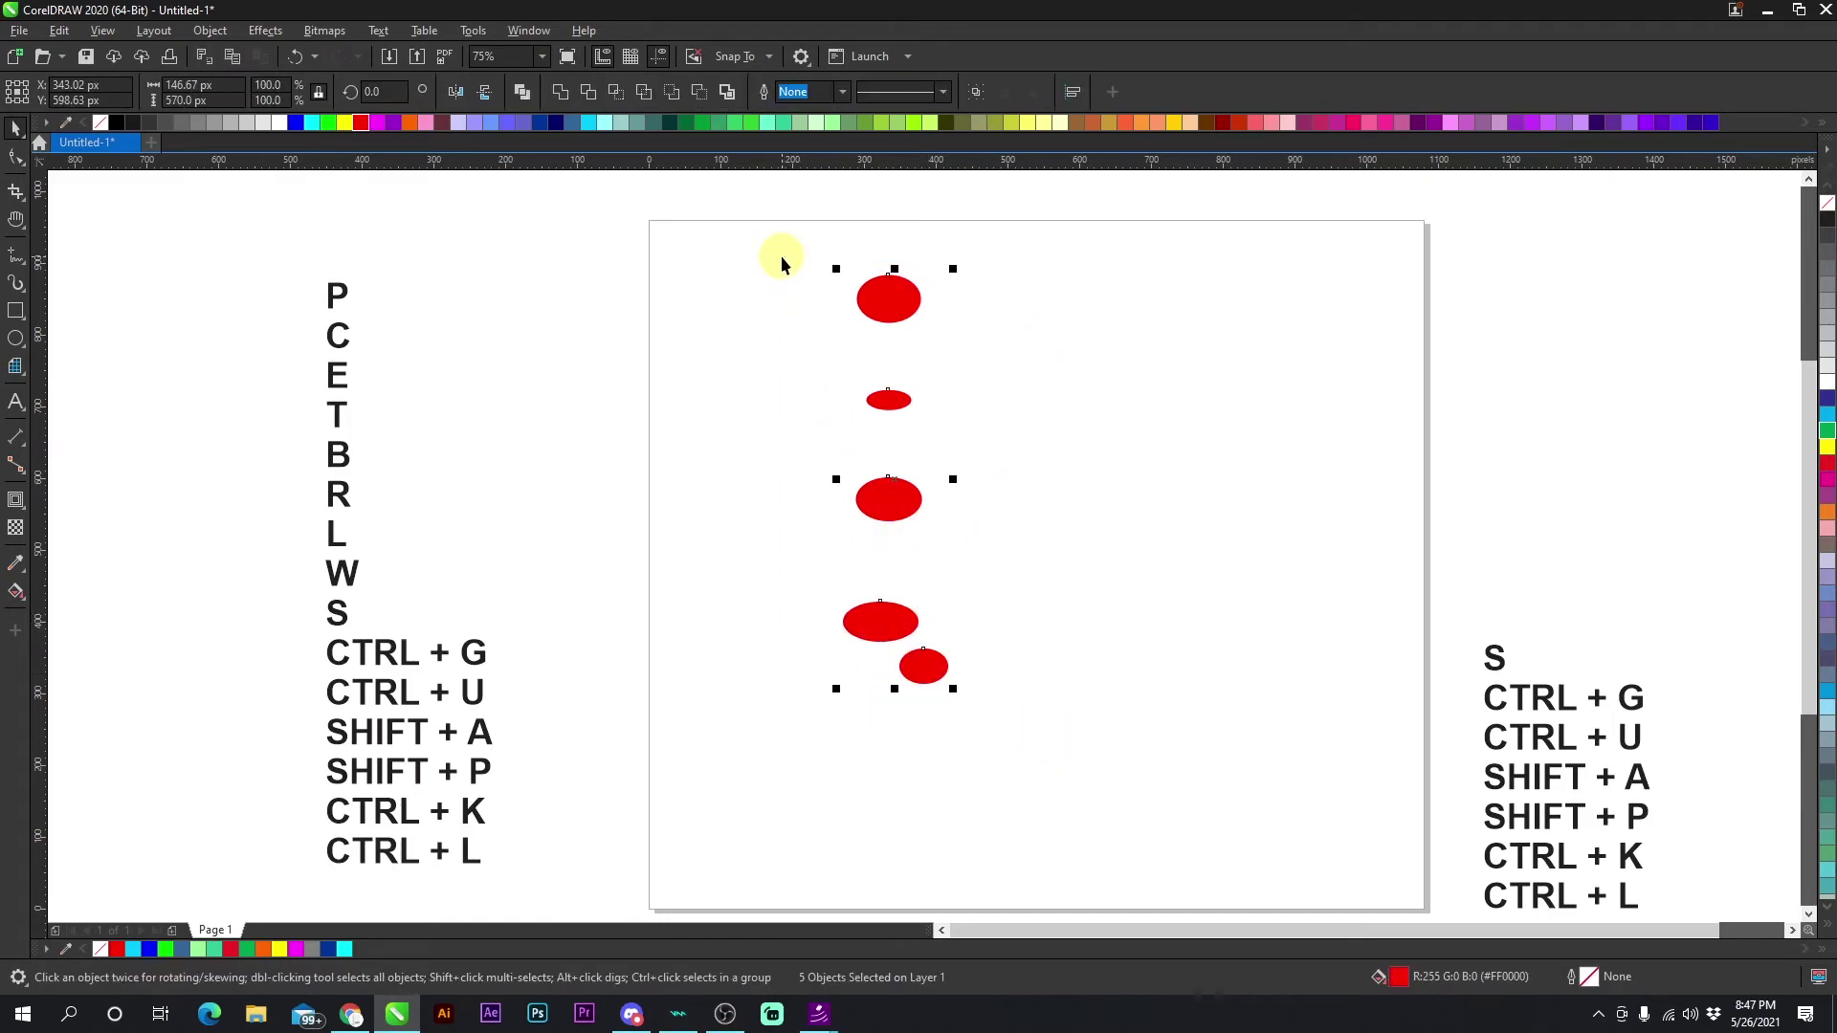
{"action": "key", "text": "c"}
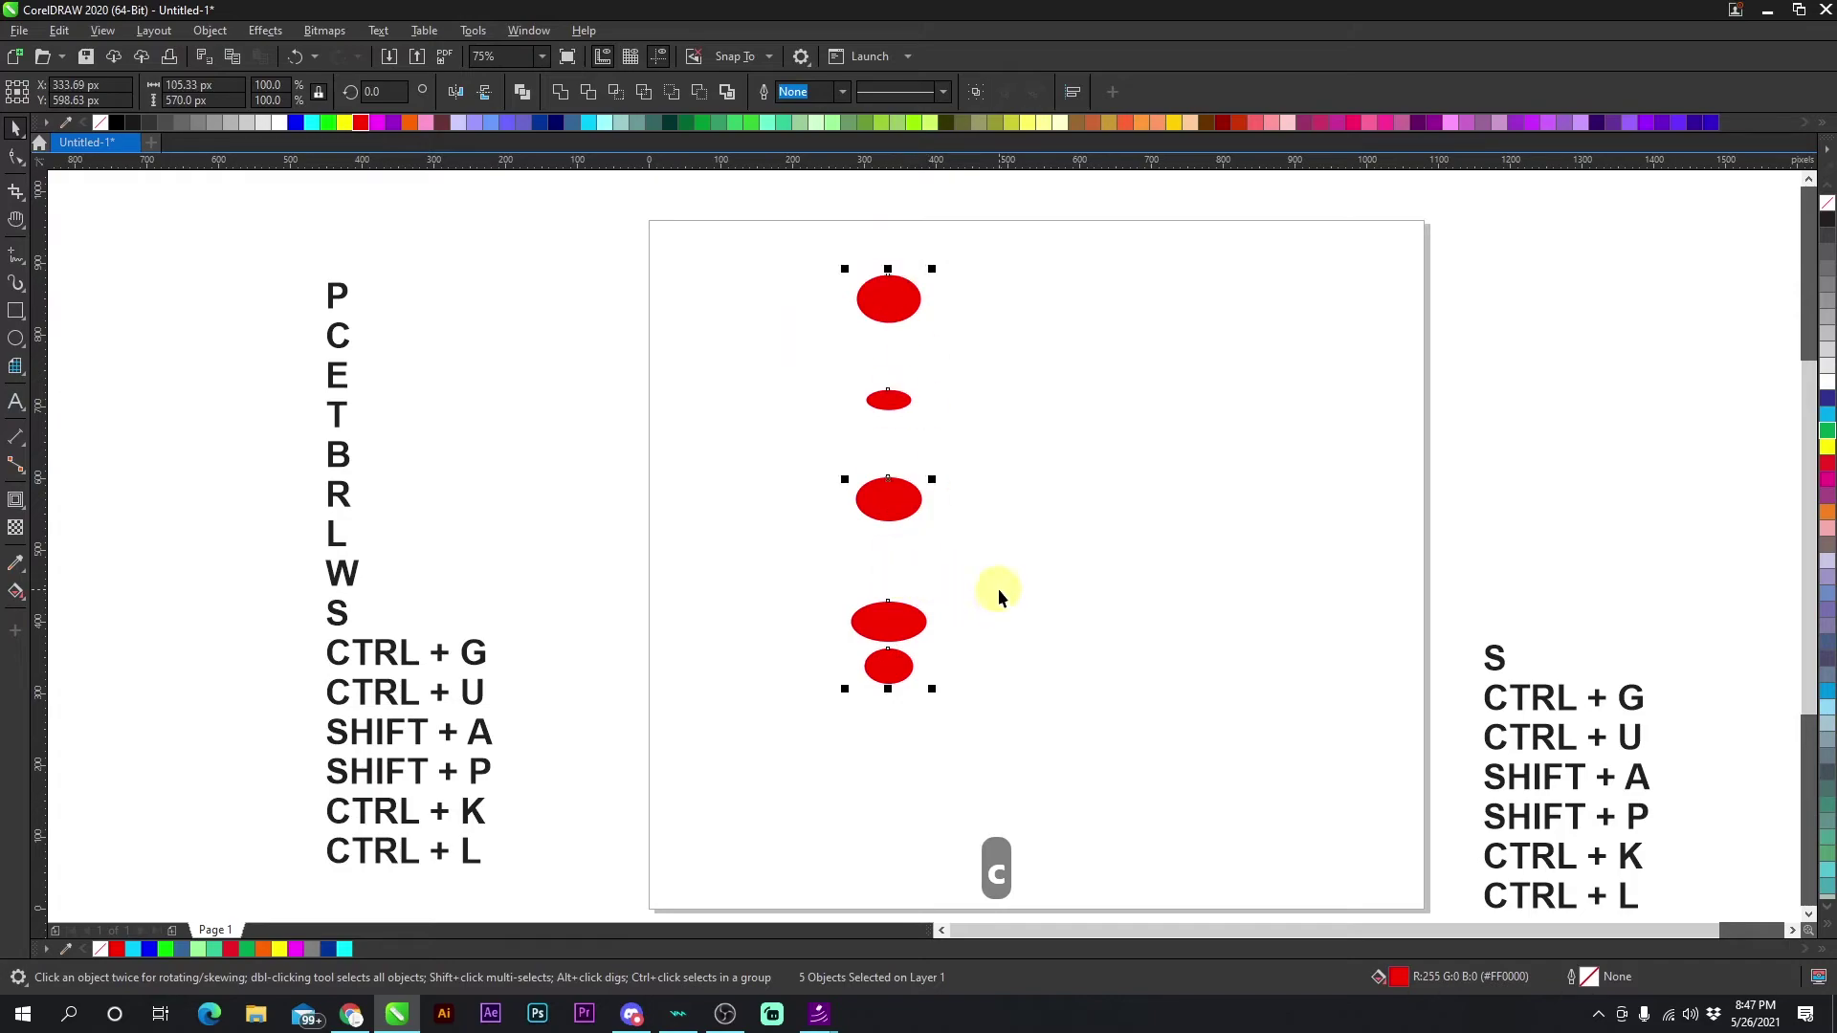
{"action": "key", "text": "shift+a"}
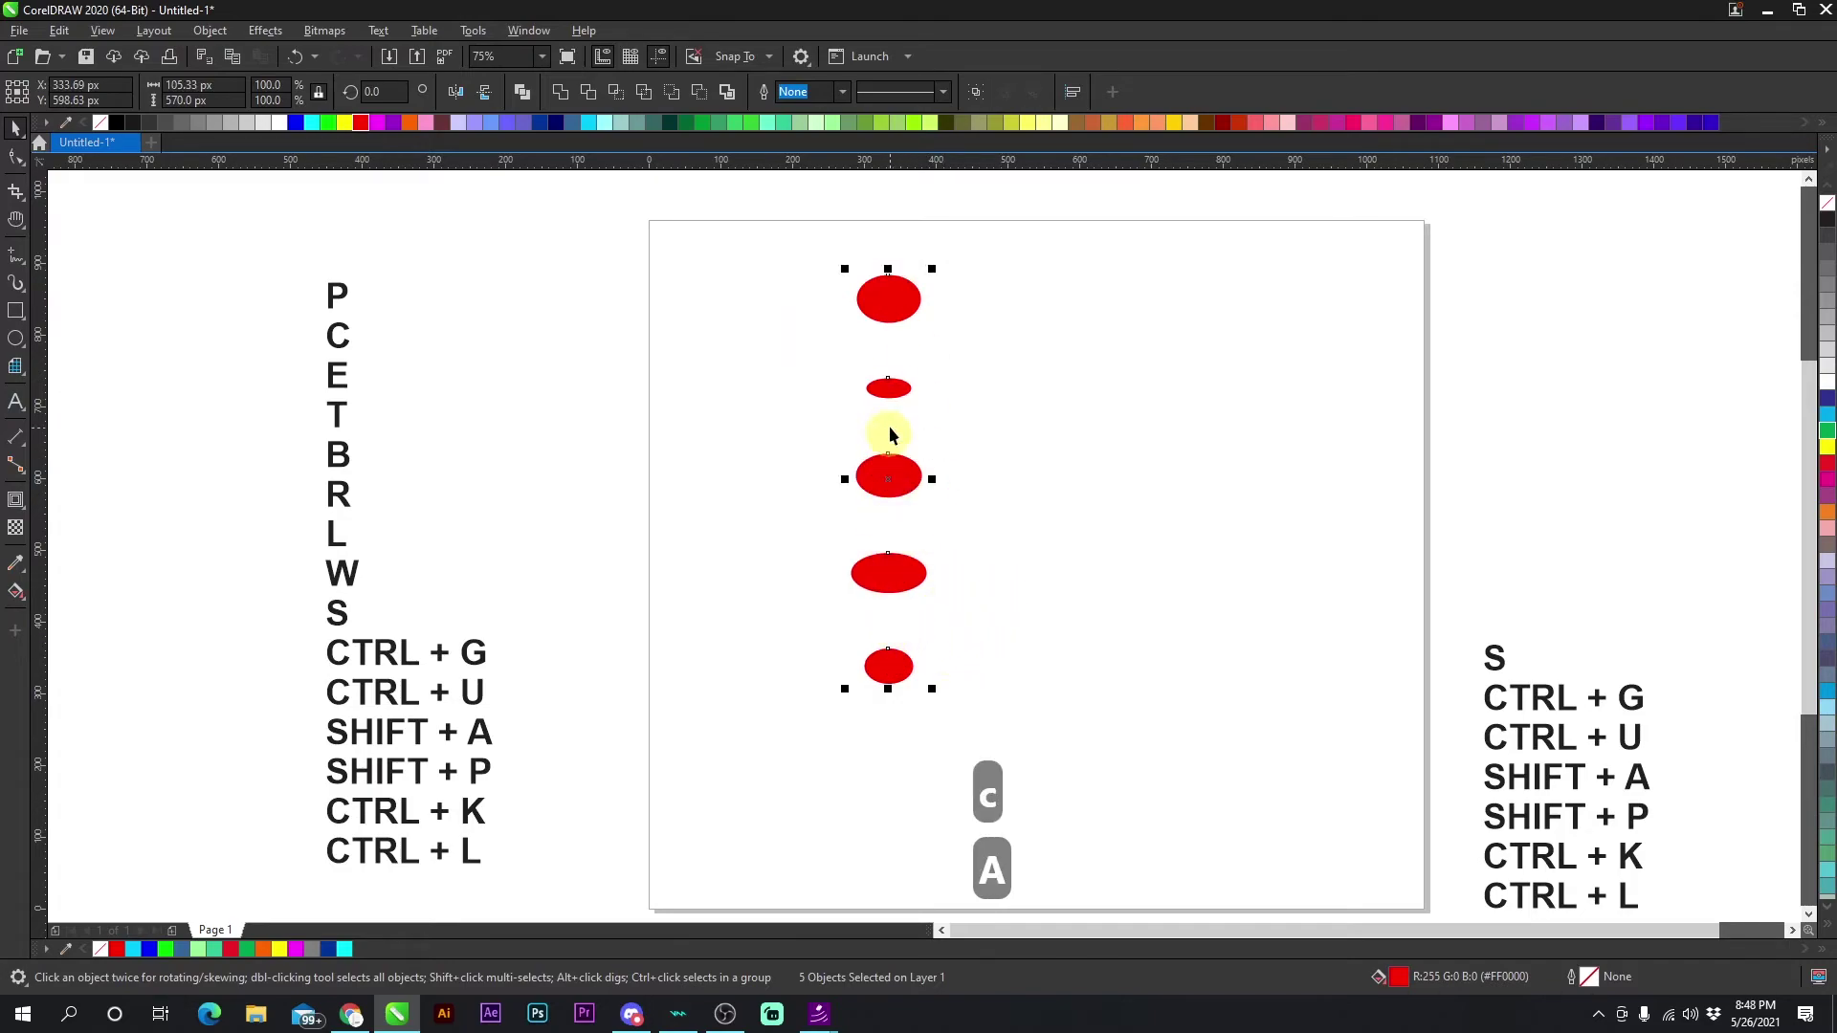
{"action": "left_click", "coordinate": [978, 455]}
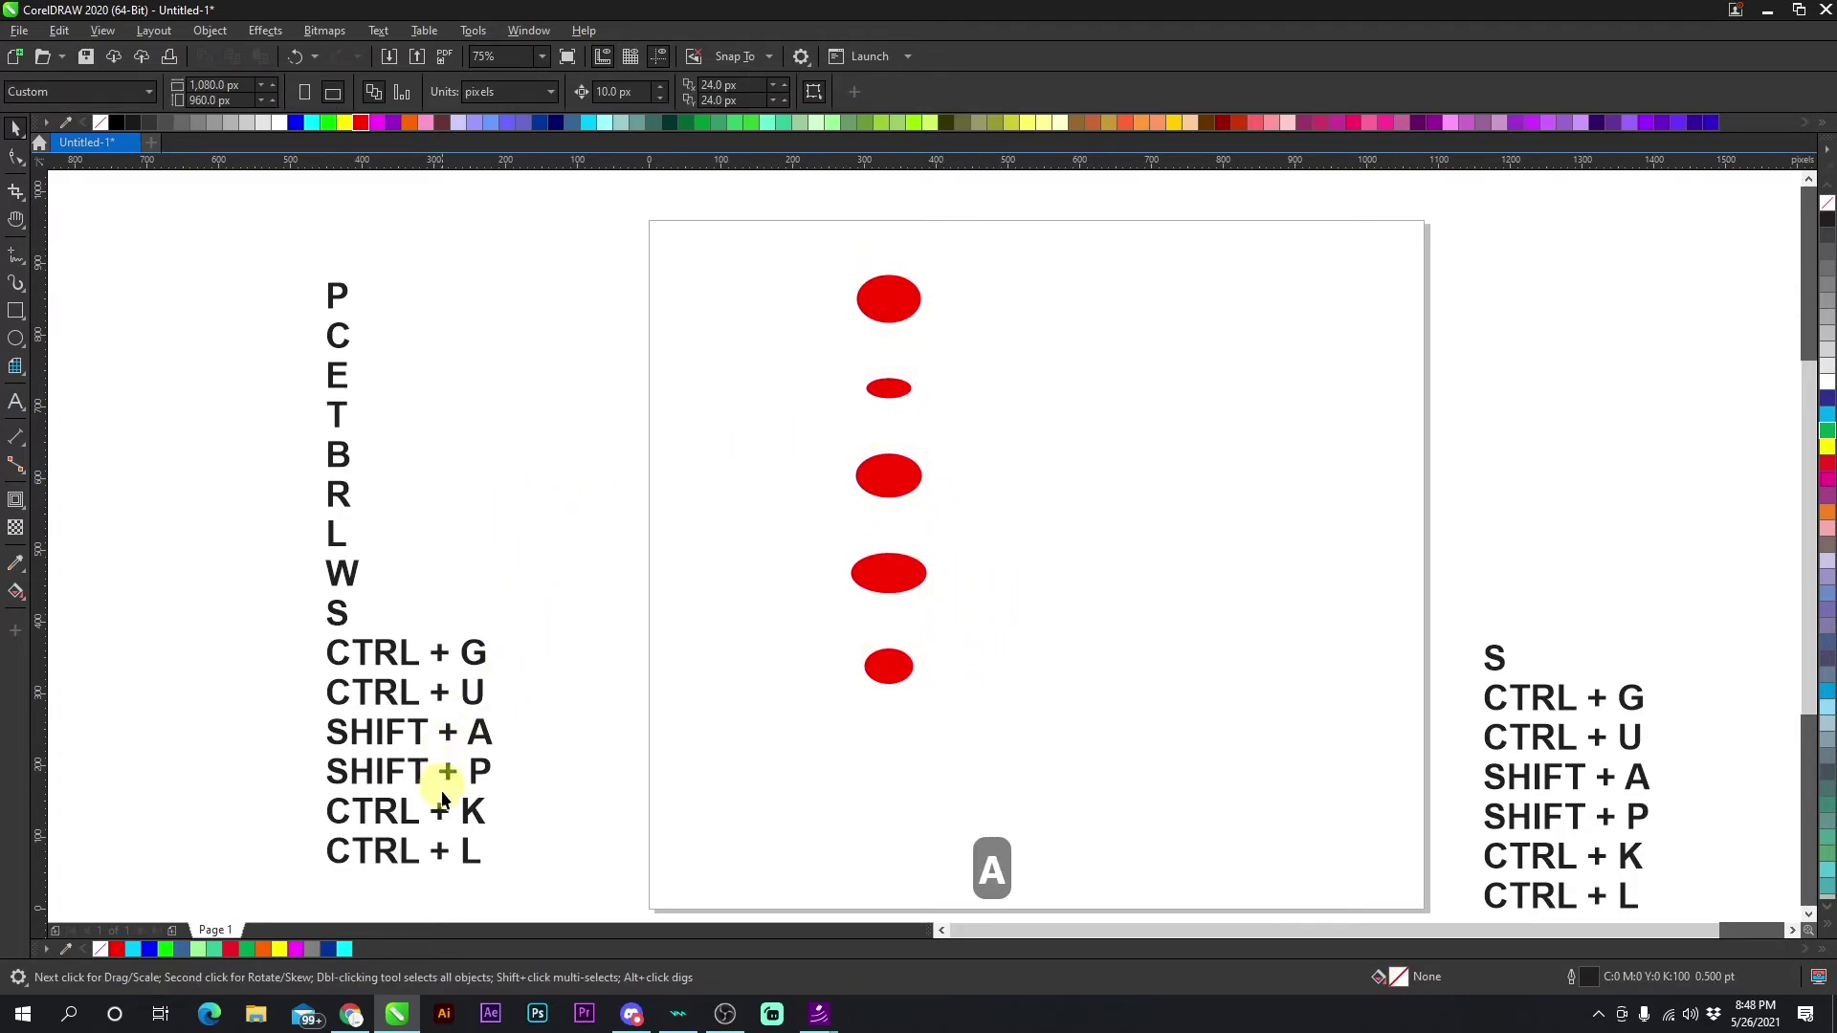
Rearrange the ellipses from the column into a rising diagonal row across the page.
{"action": "left_click_drag", "start_coordinate": [895, 678], "coordinate": [728, 640]}
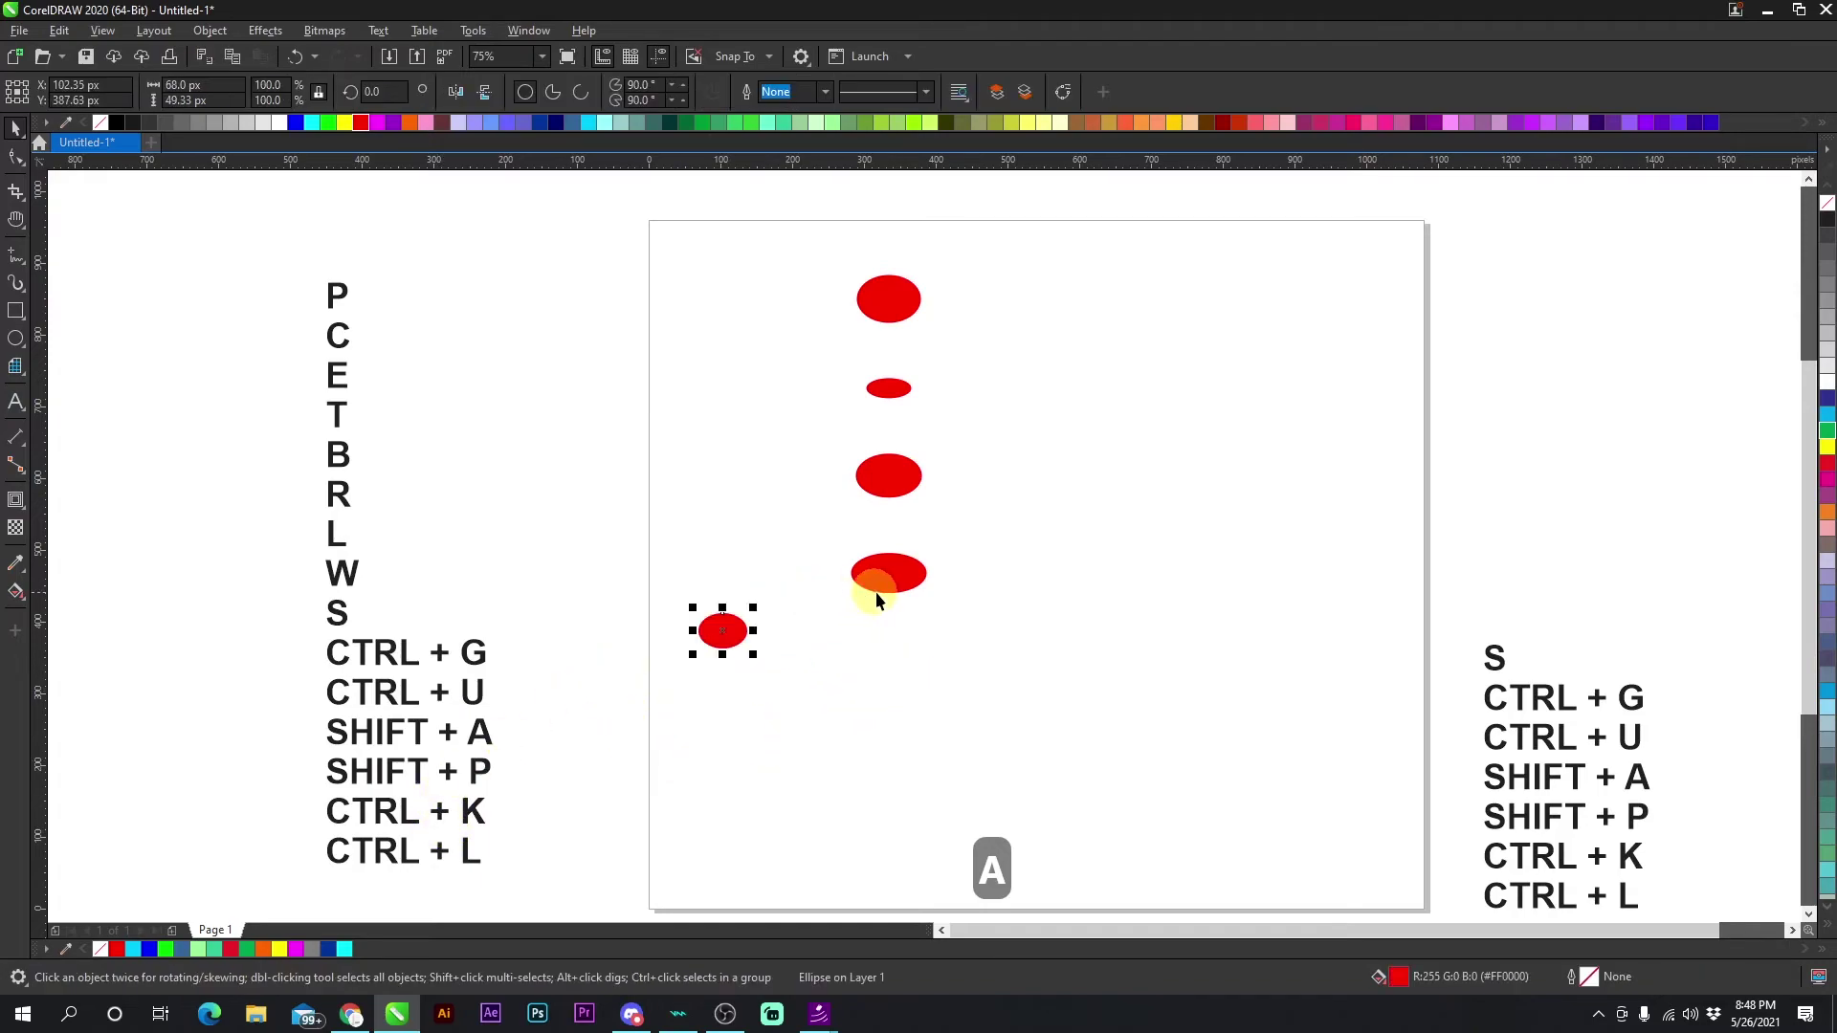
{"action": "left_click_drag", "start_coordinate": [876, 592], "coordinate": [881, 617]}
{"action": "left_click_drag", "start_coordinate": [889, 479], "coordinate": [1059, 564]}
{"action": "left_click_drag", "start_coordinate": [879, 404], "coordinate": [1117, 533]}
{"action": "left_click_drag", "start_coordinate": [915, 321], "coordinate": [1254, 513]}
Align the centers of all five ellipses on one horizontal line.
{"action": "left_click", "coordinate": [1299, 722]}
{"action": "left_click_drag", "start_coordinate": [1304, 737], "coordinate": [583, 436]}
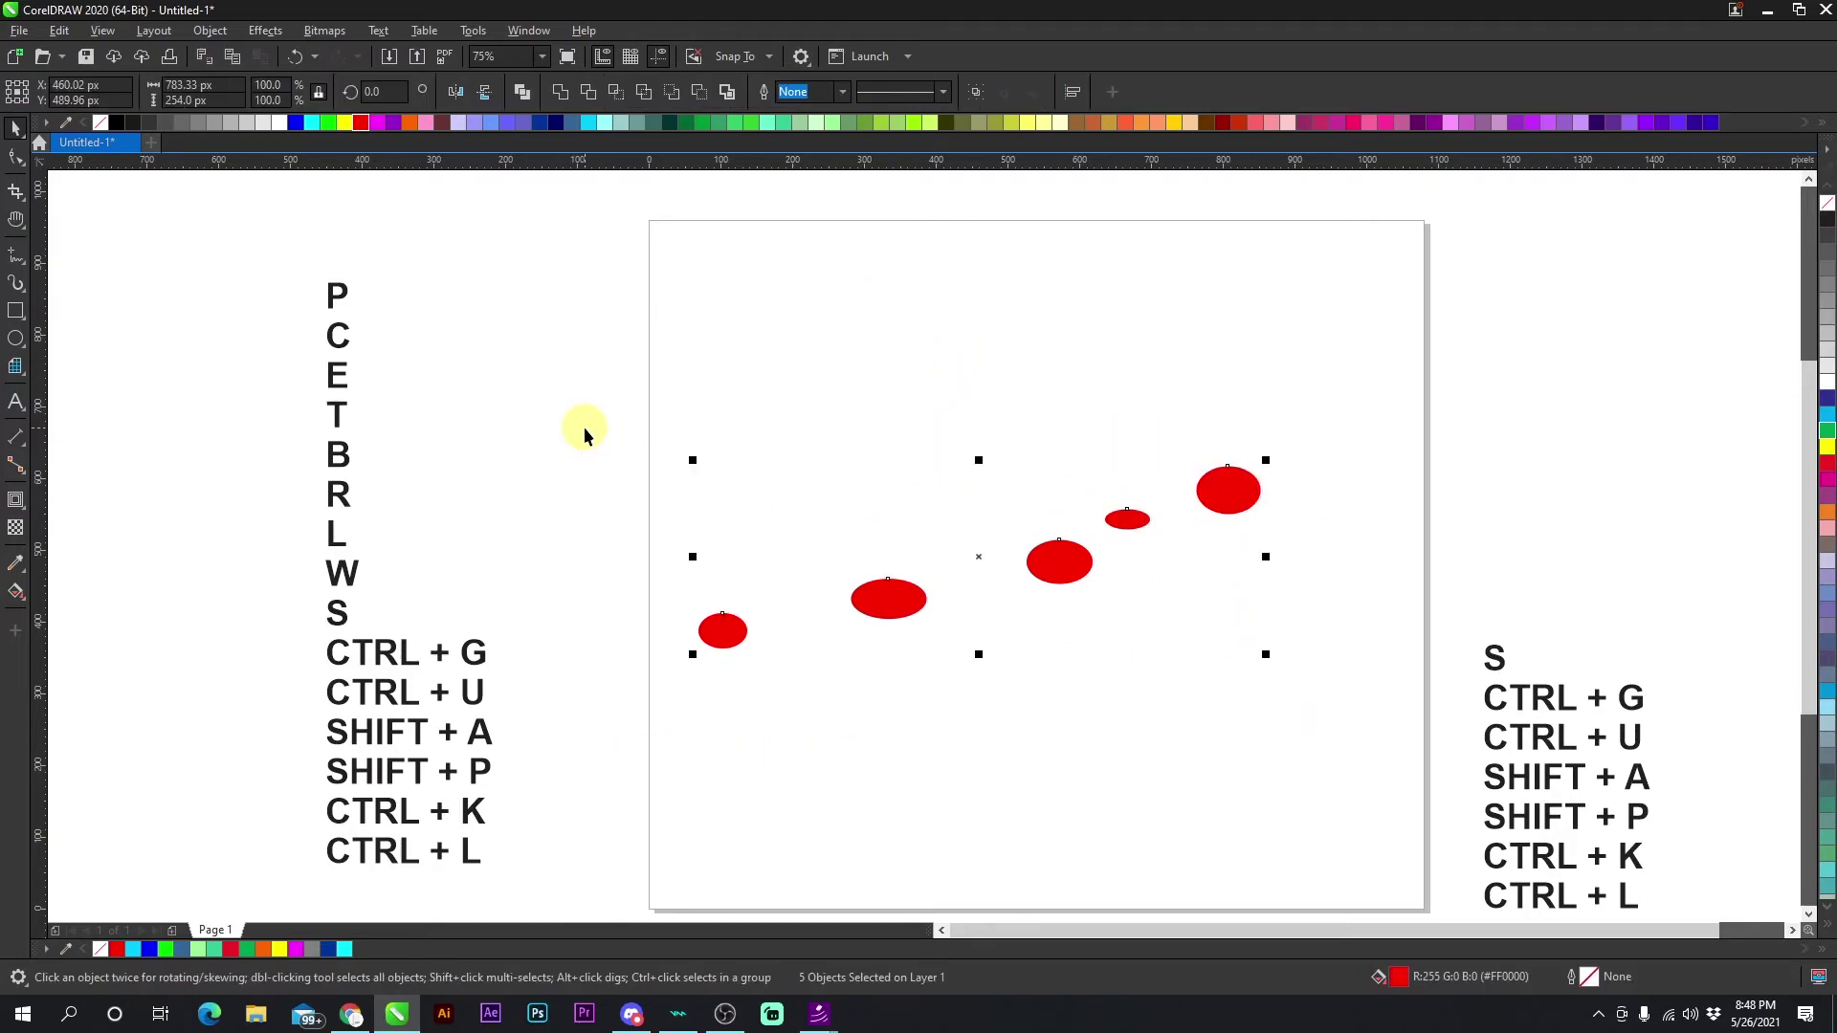
{"action": "key", "text": "e"}
{"action": "left_click", "coordinate": [859, 542]}
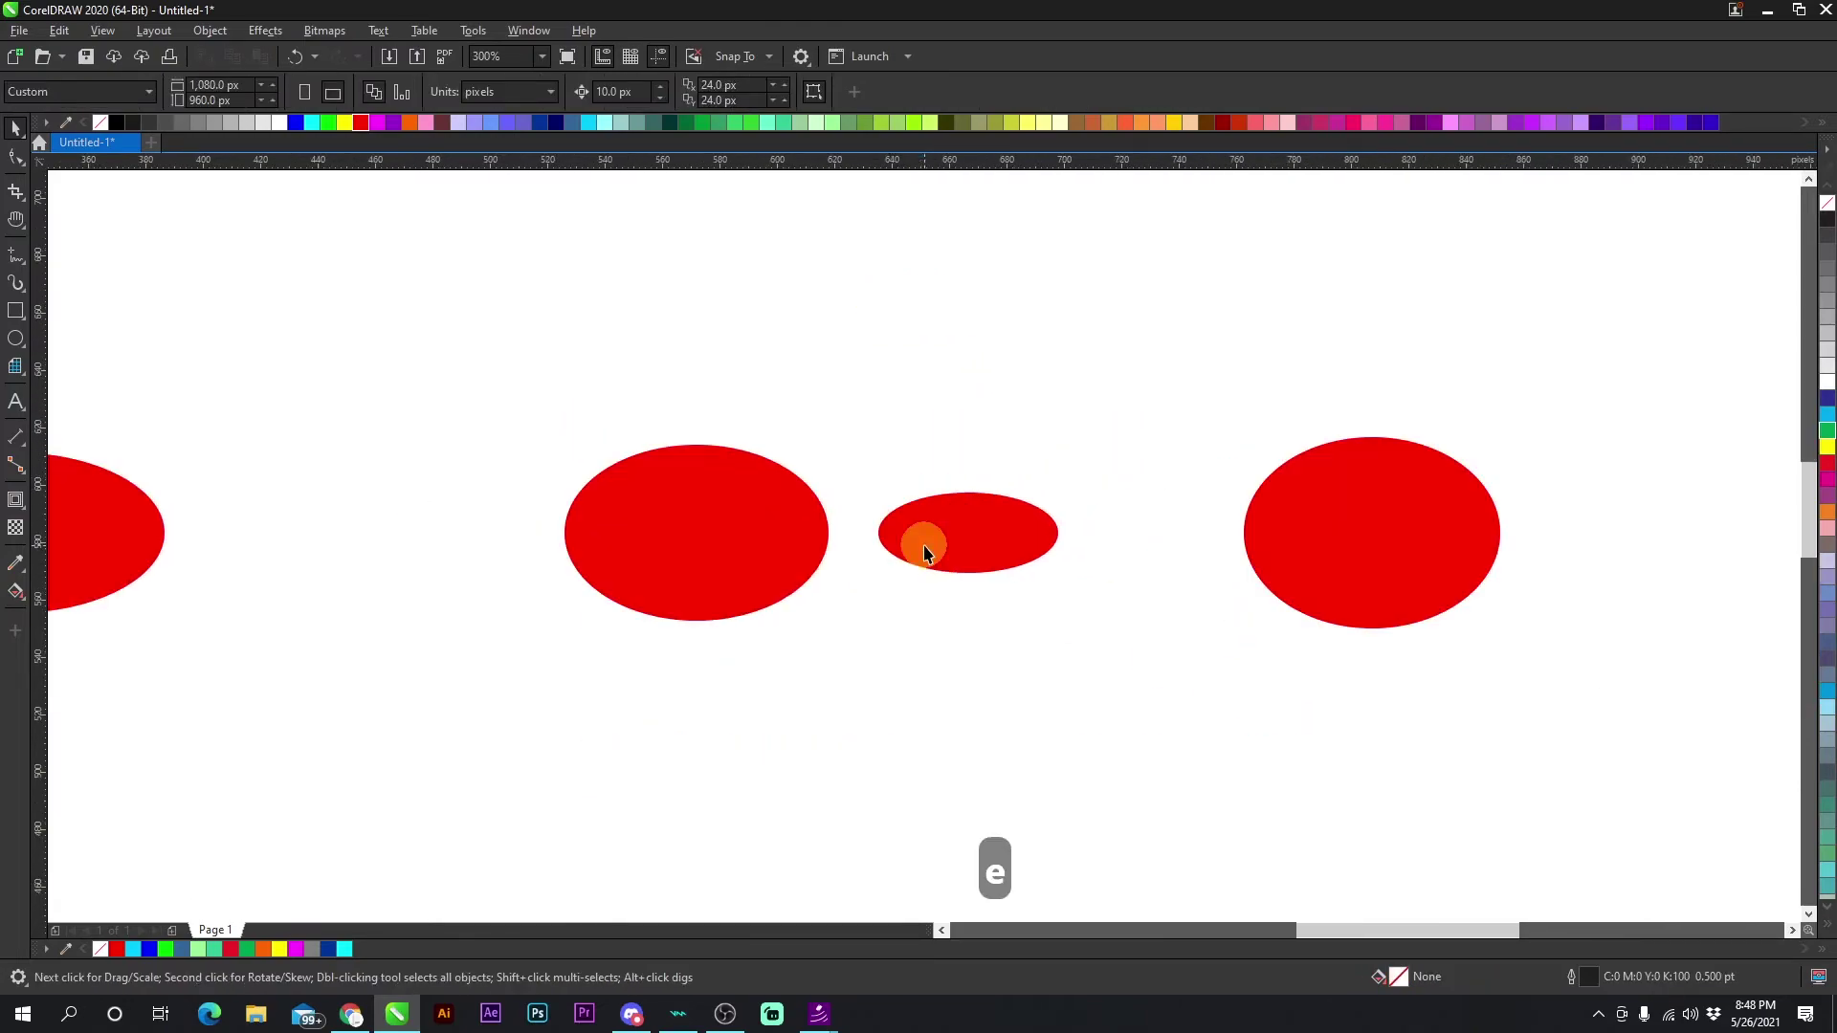
{"action": "scroll", "coordinate": [842, 534], "scroll_direction": "down", "scroll_amount": 1}
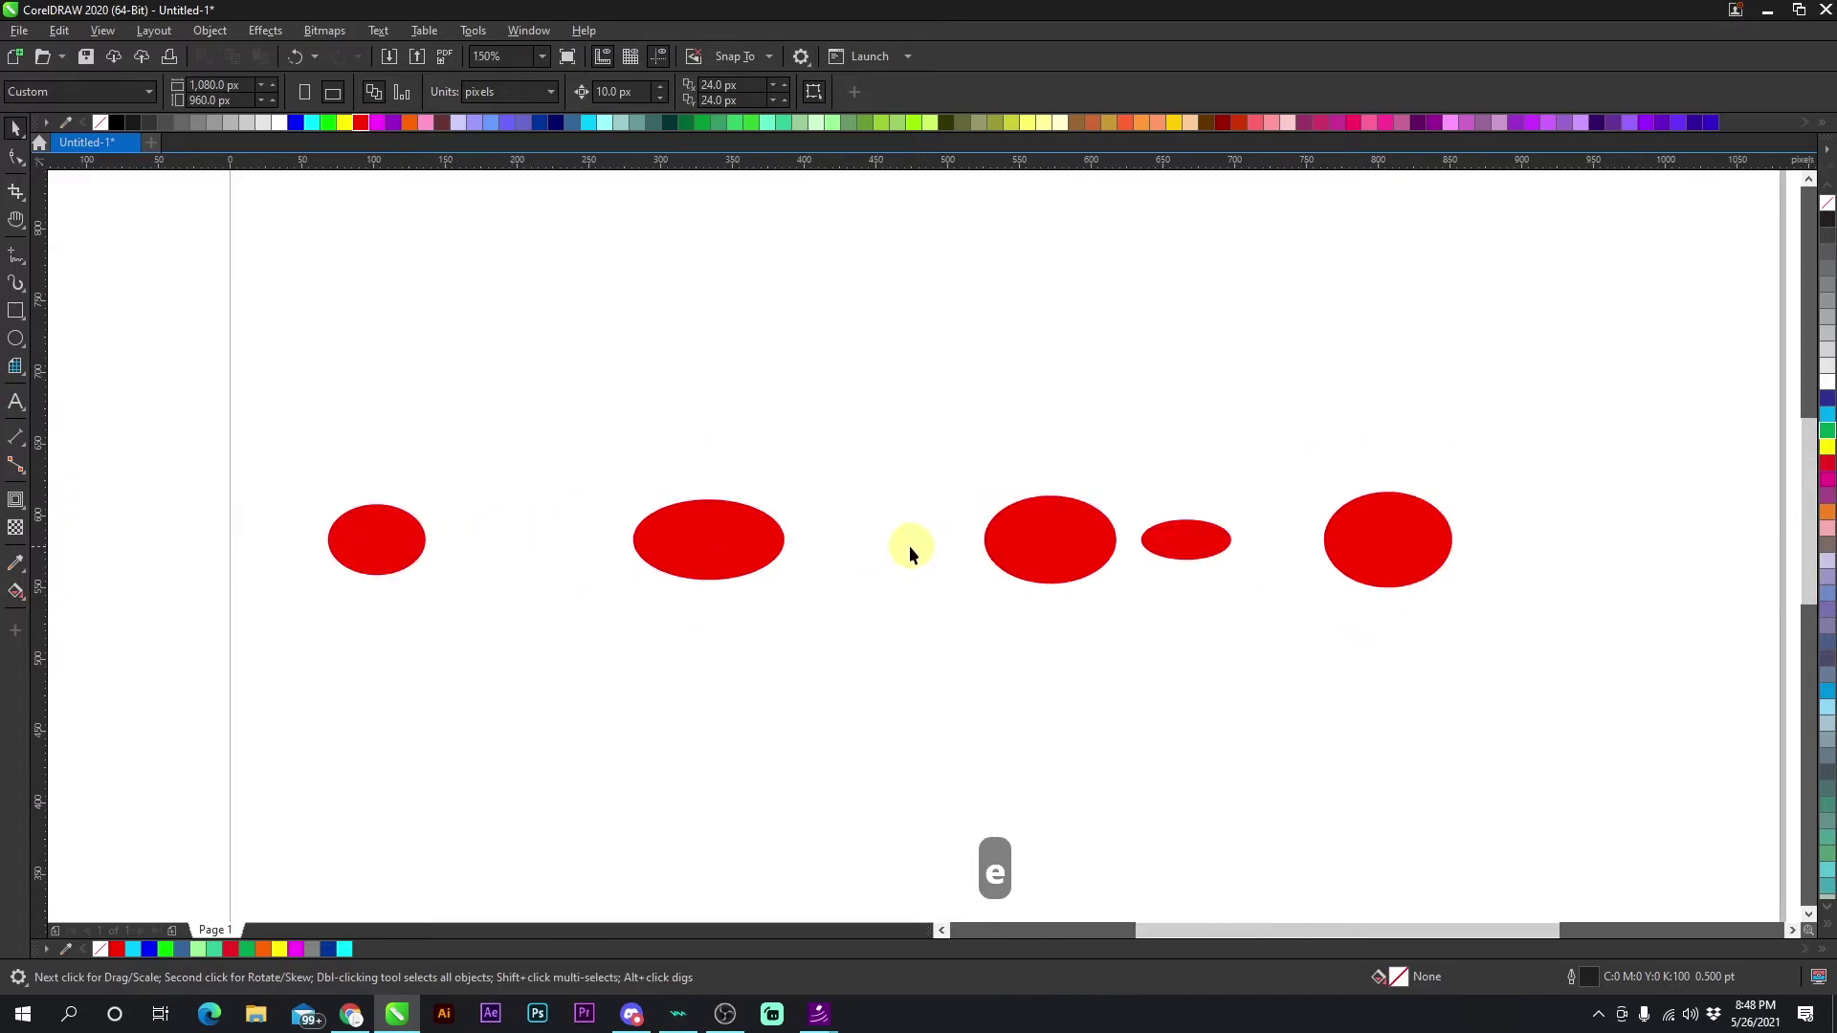
Shift the three middle ellipses sideways along the row, and distribute all five with equal horizontal spacing.
{"action": "left_click", "coordinate": [1203, 544]}
{"action": "left_click_drag", "start_coordinate": [1063, 526], "coordinate": [984, 525]}
{"action": "left_click_drag", "start_coordinate": [736, 529], "coordinate": [691, 530]}
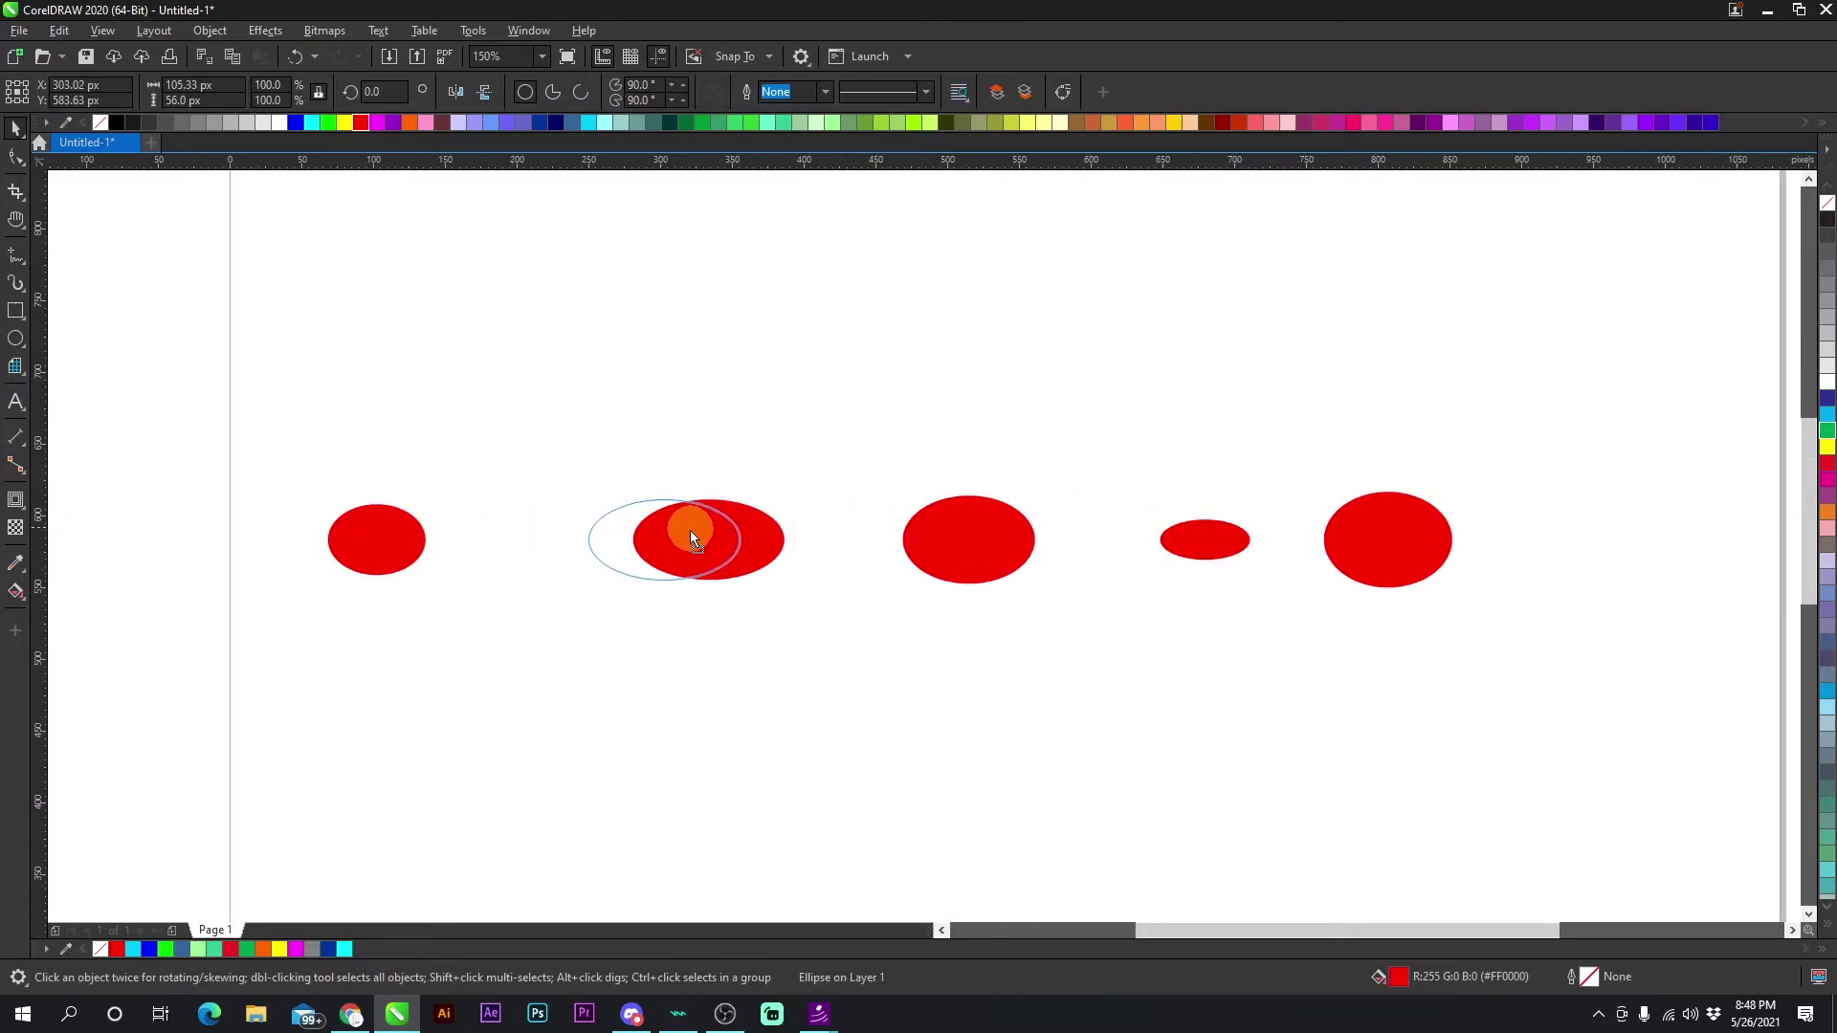
{"action": "scroll", "coordinate": [907, 555], "scroll_direction": "down", "scroll_amount": 1}
{"action": "left_click", "coordinate": [647, 450]}
{"action": "left_click_drag", "start_coordinate": [1334, 663], "coordinate": [1332, 664]}
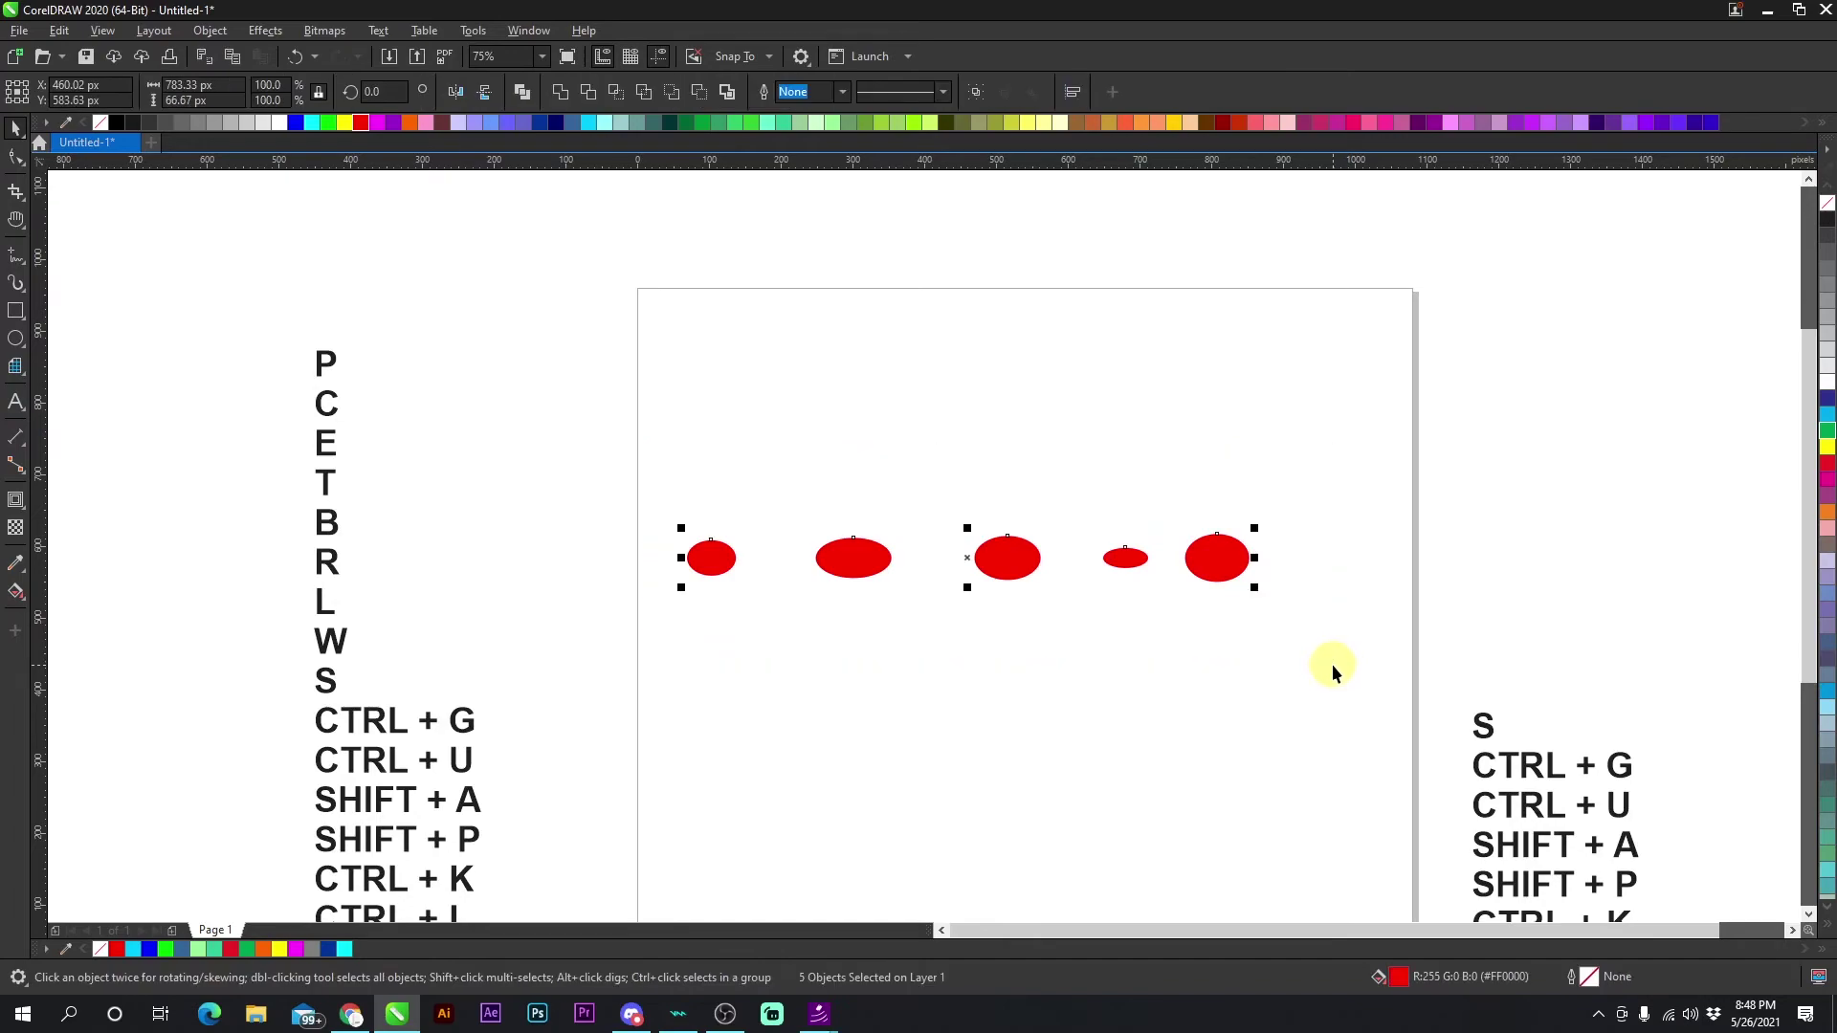
{"action": "key", "text": "shift+p"}
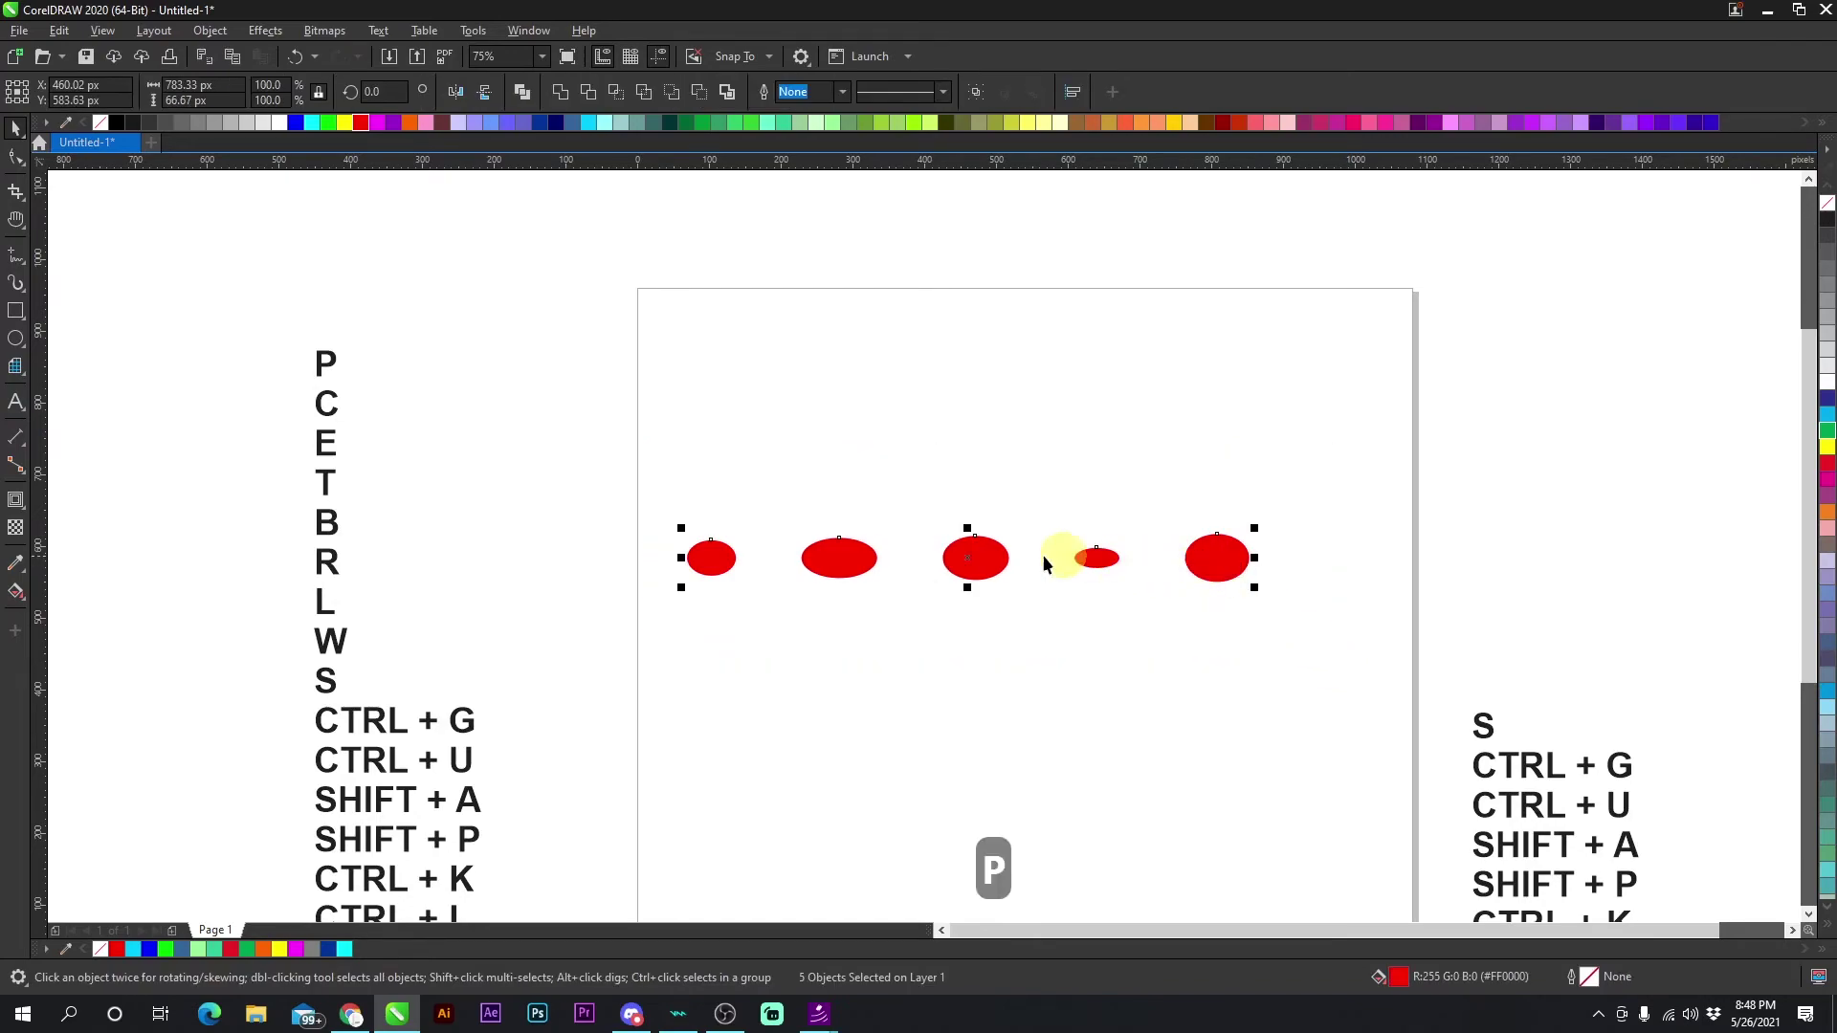
Delete the five ellipses and place a copy of the left key list in the middle of the page.
{"action": "key", "text": "Delete"}
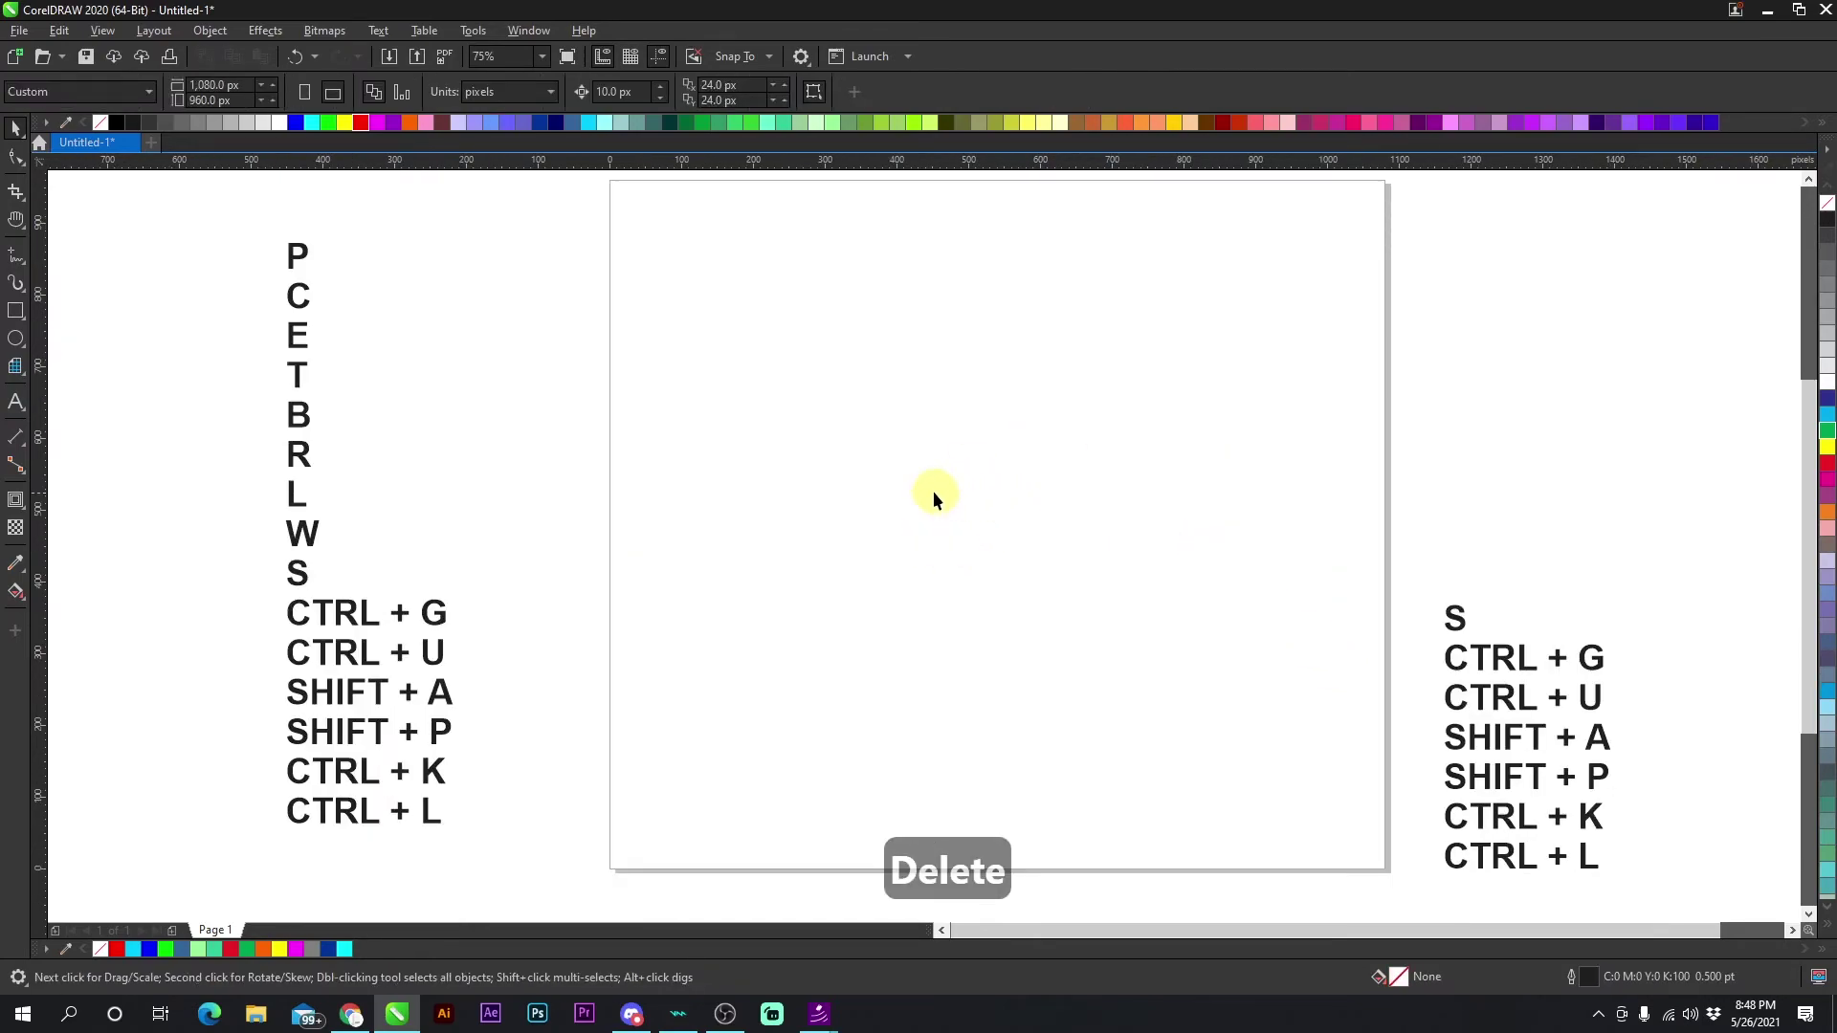
{"action": "left_click", "coordinate": [430, 654]}
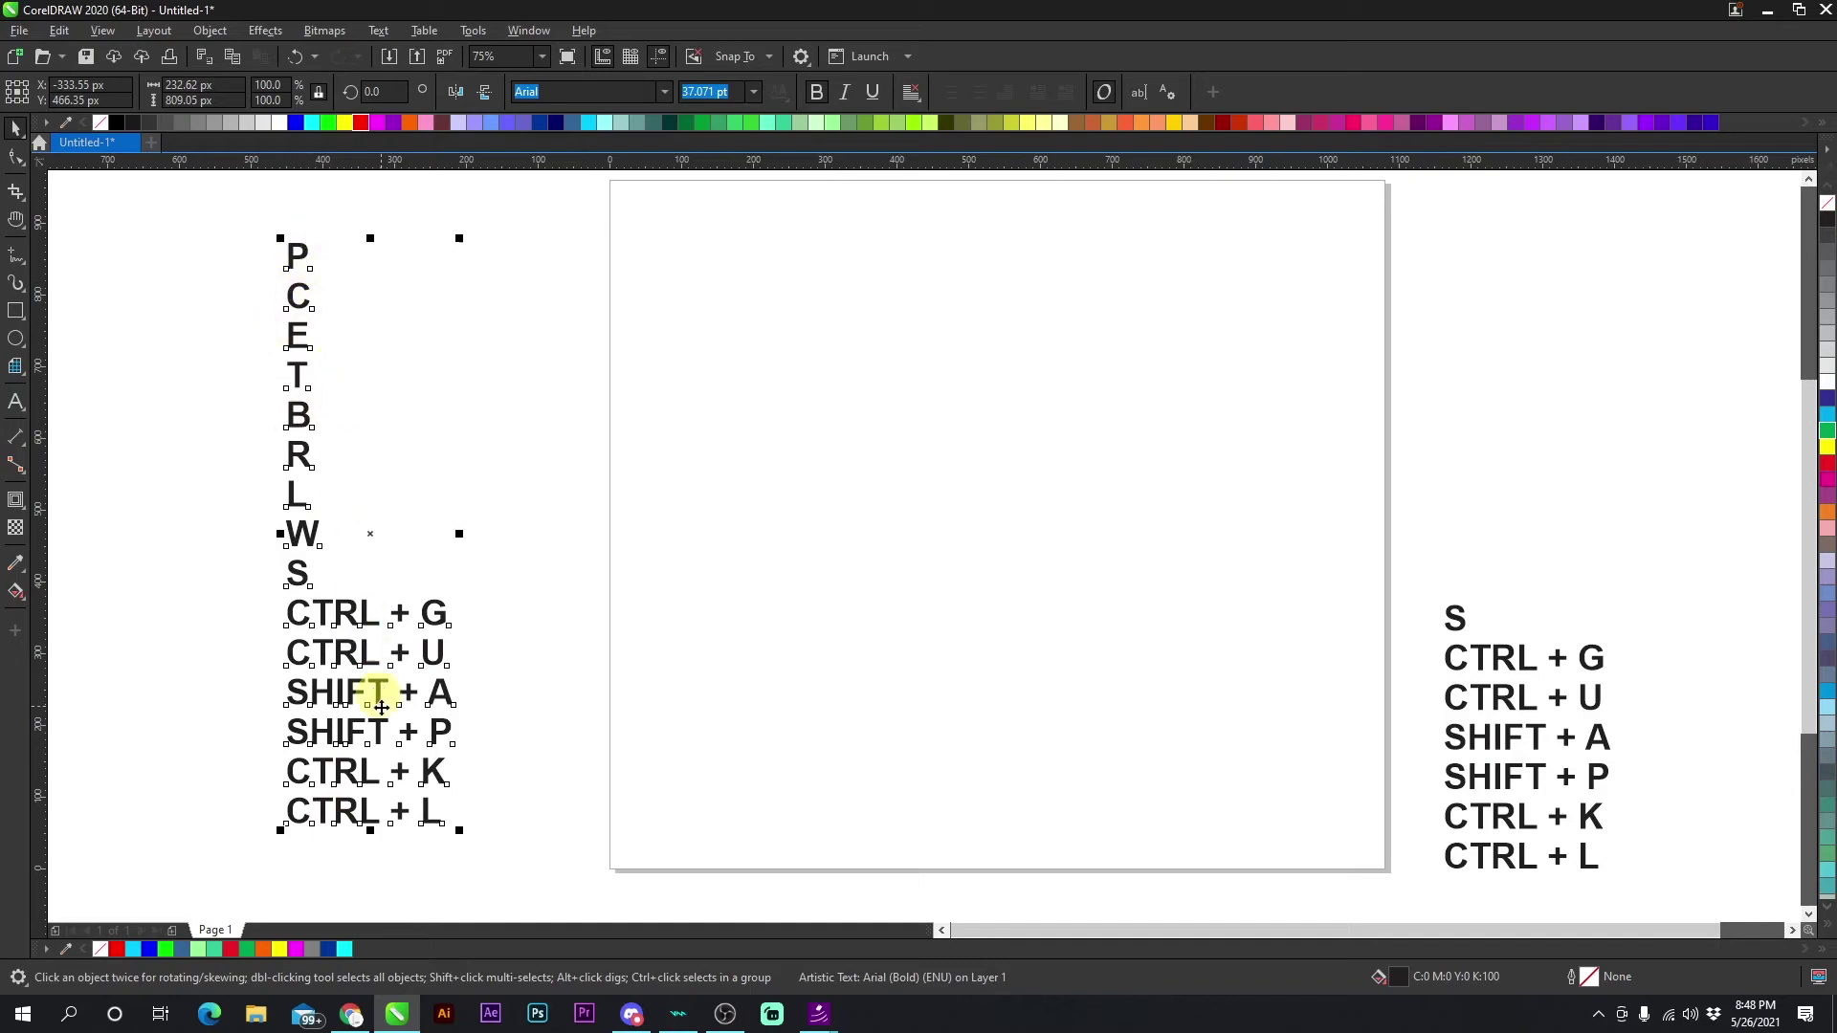
{"action": "left_click_drag", "start_coordinate": [341, 615], "coordinate": [922, 597]}
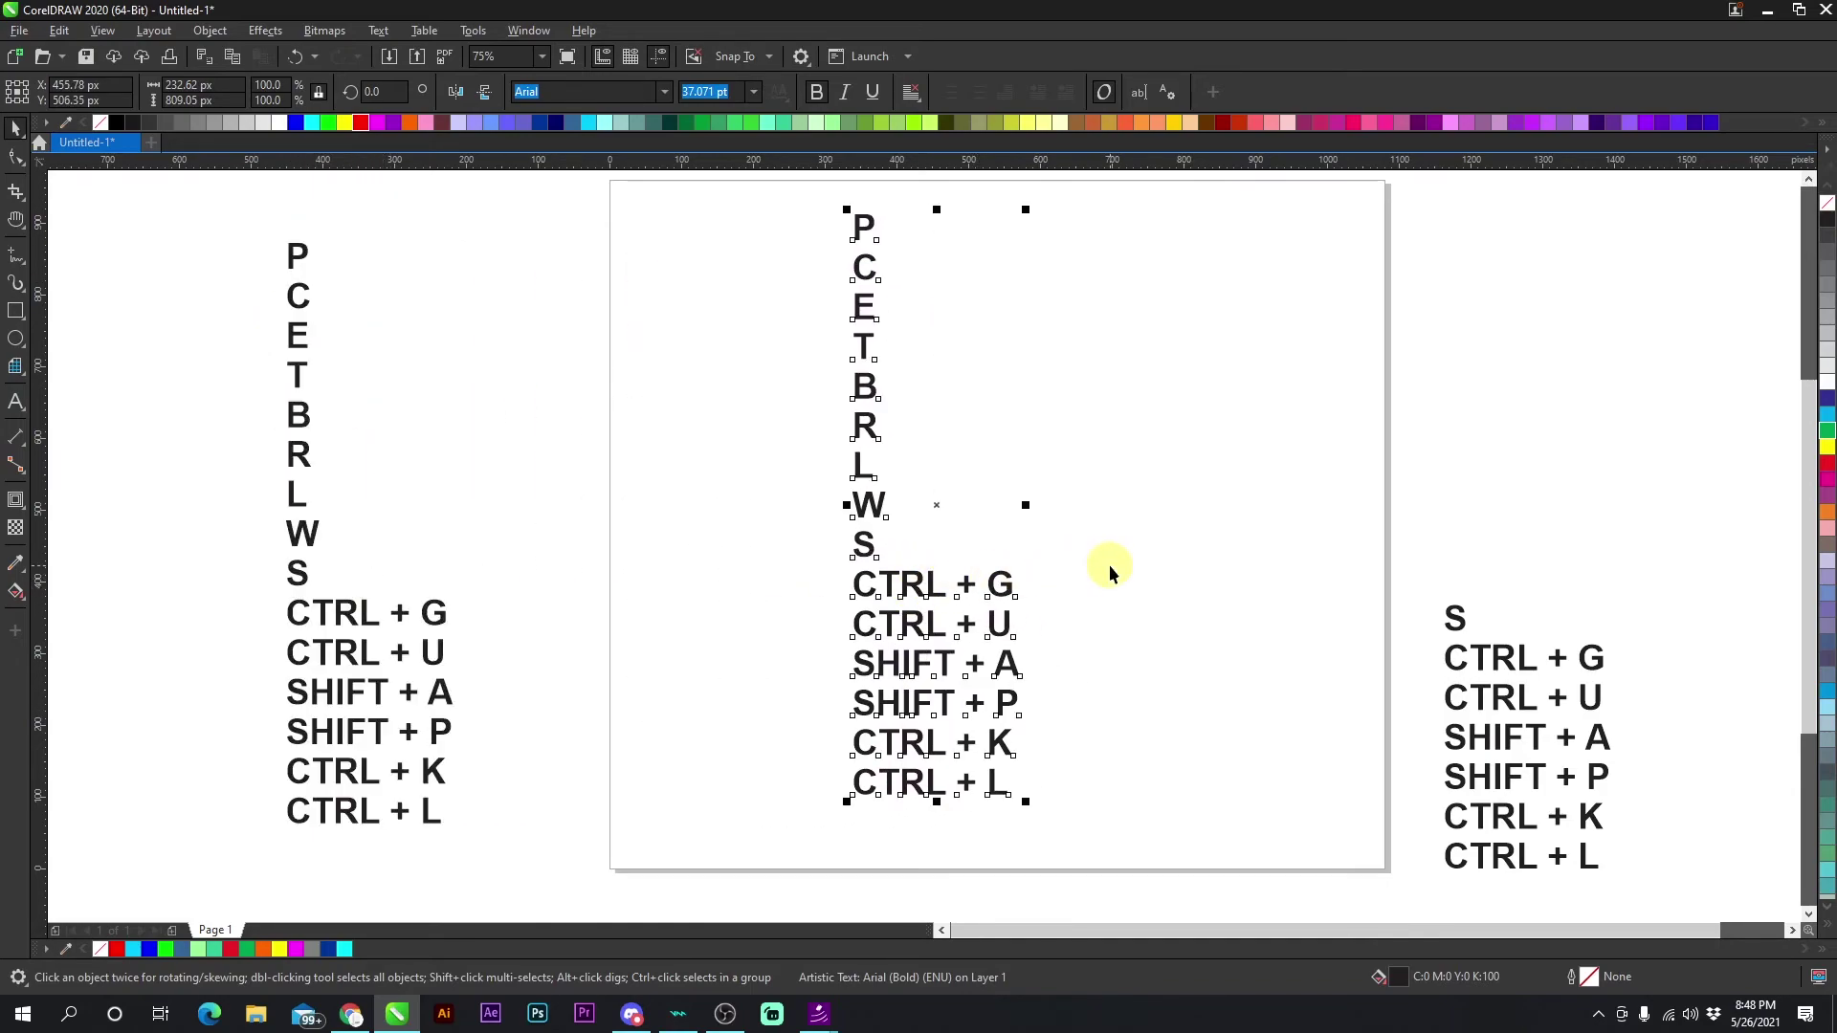
Break the copied key list apart into separate lines and select individual lines from C down to CTRL + L.
{"action": "key", "text": "ctrl+k"}
{"action": "left_click", "coordinate": [861, 267]}
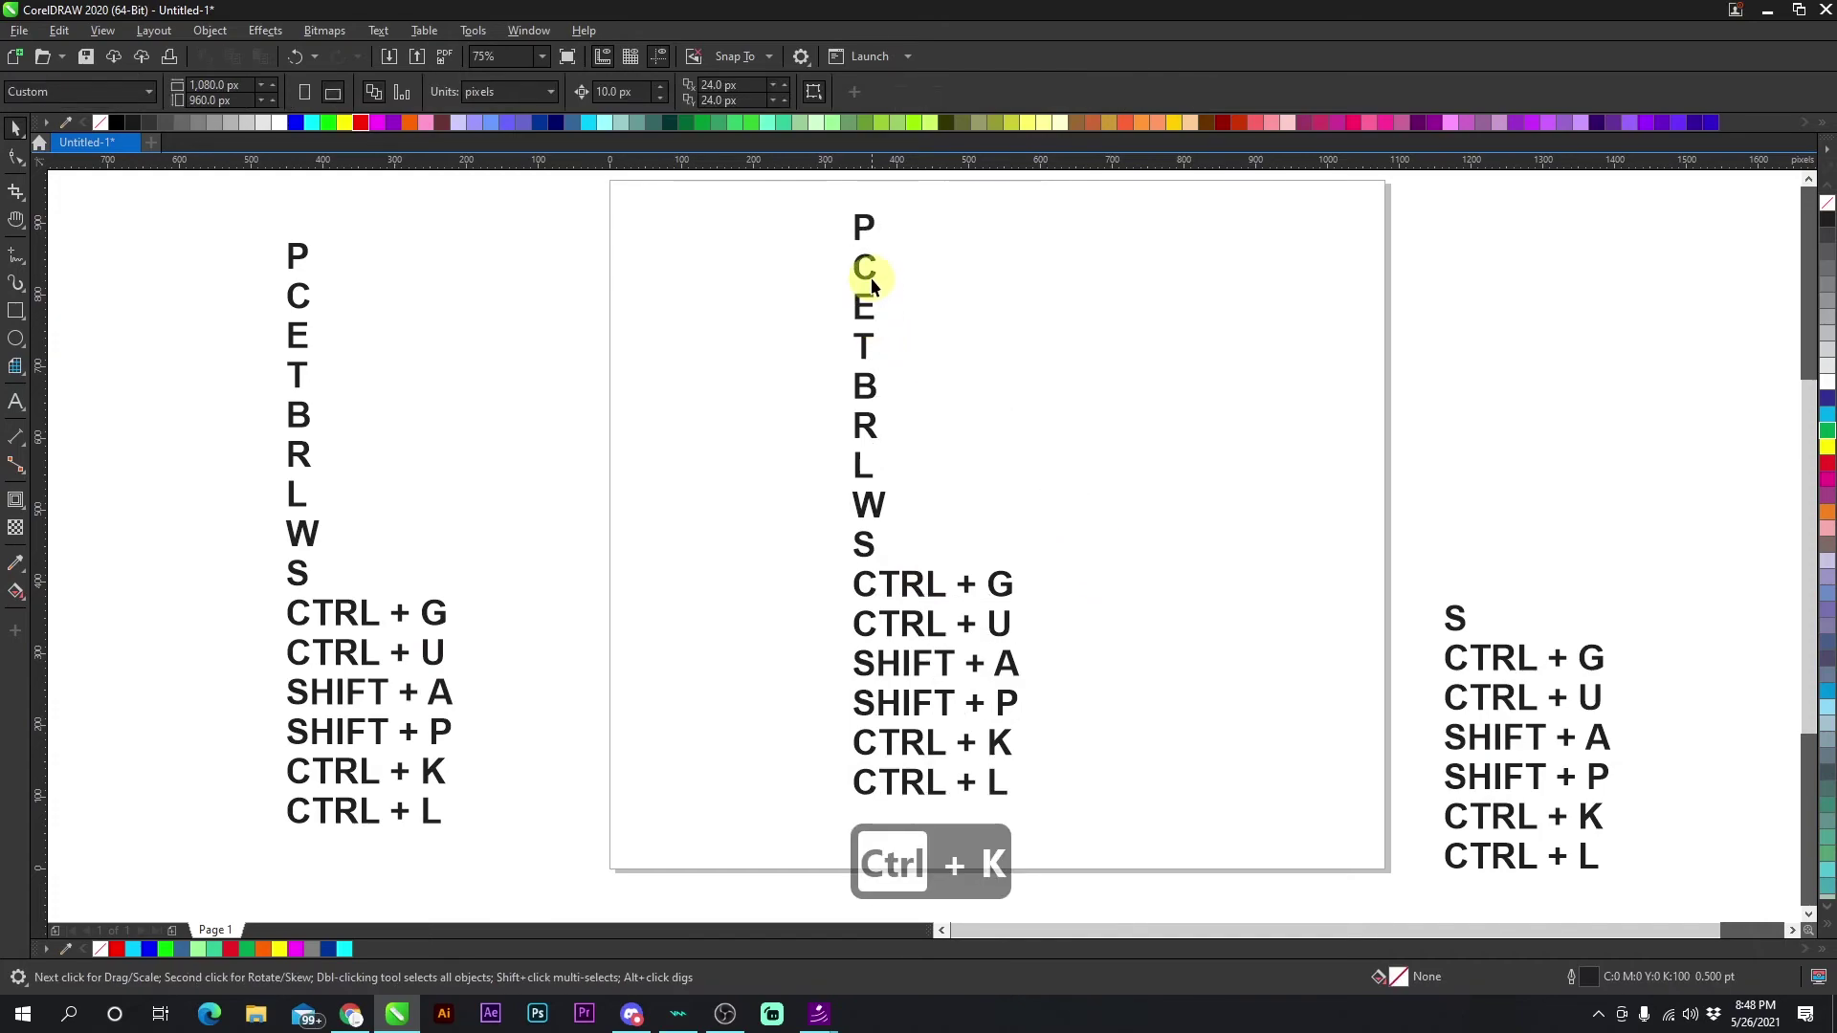
{"action": "left_click", "coordinate": [866, 308]}
{"action": "left_click", "coordinate": [867, 387]}
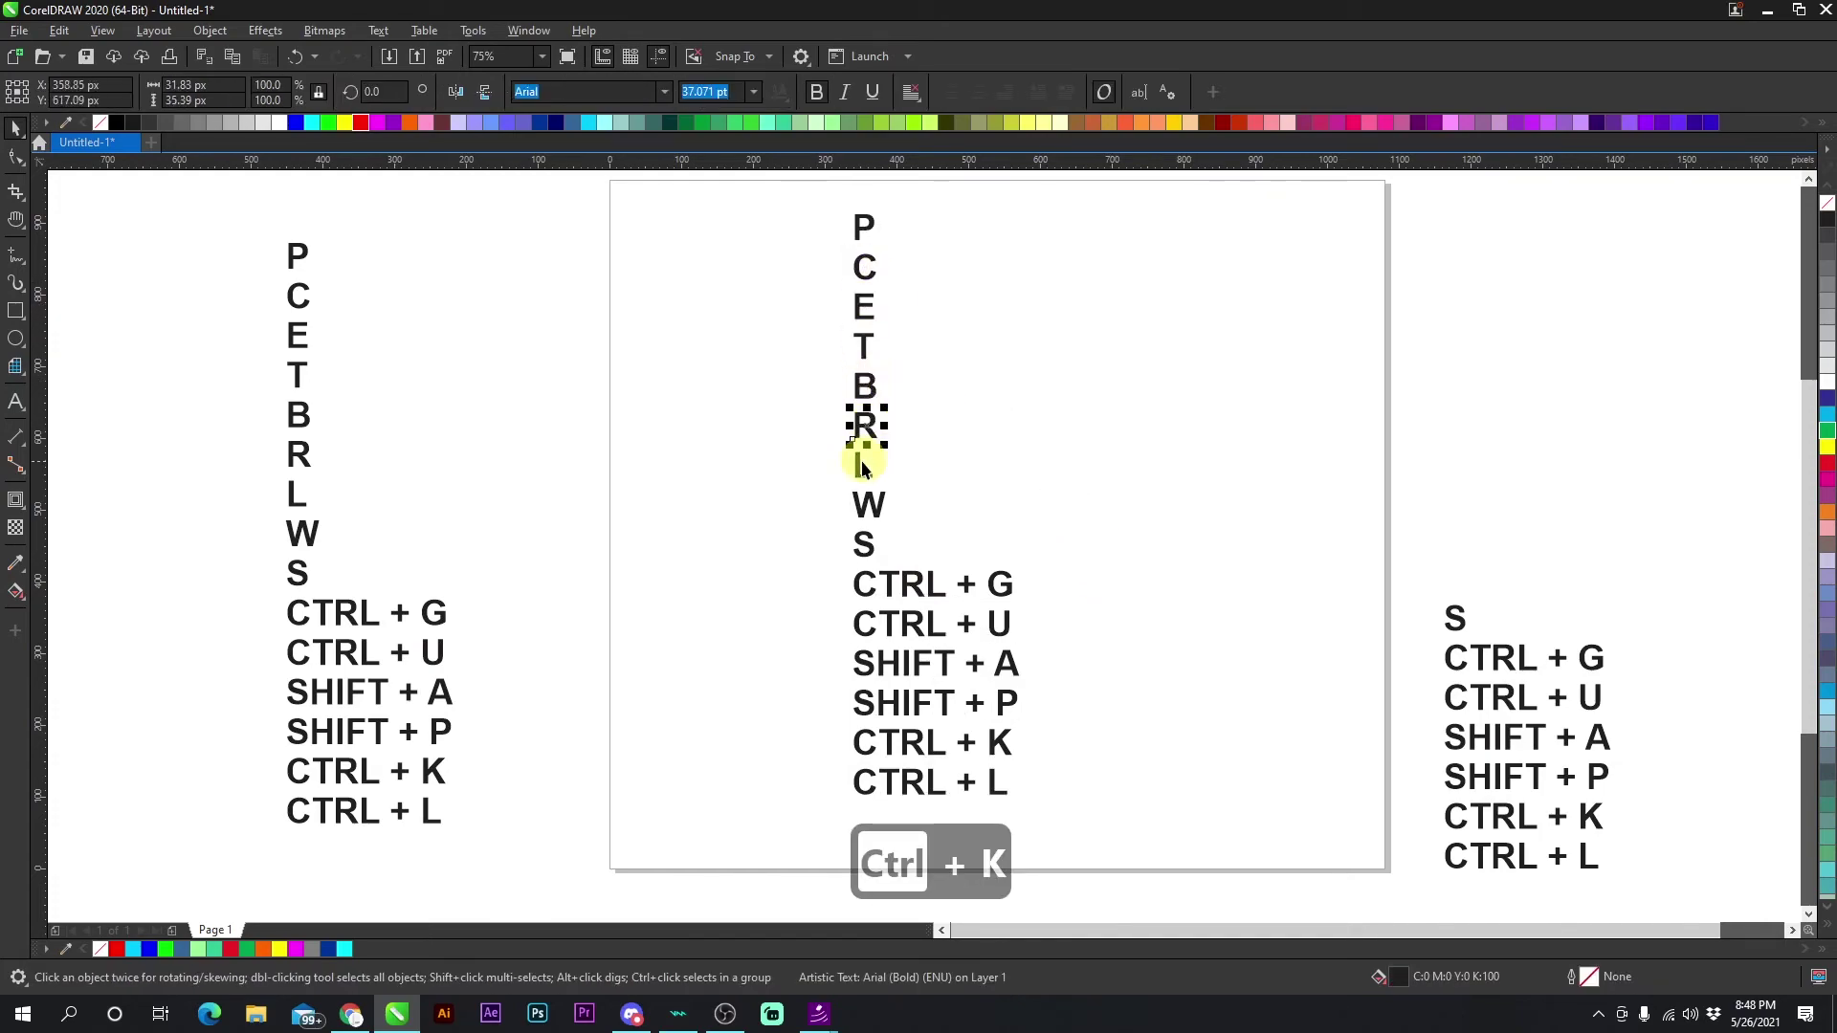
{"action": "left_click", "coordinate": [864, 544]}
{"action": "left_click", "coordinate": [885, 586]}
{"action": "left_click", "coordinate": [891, 631]}
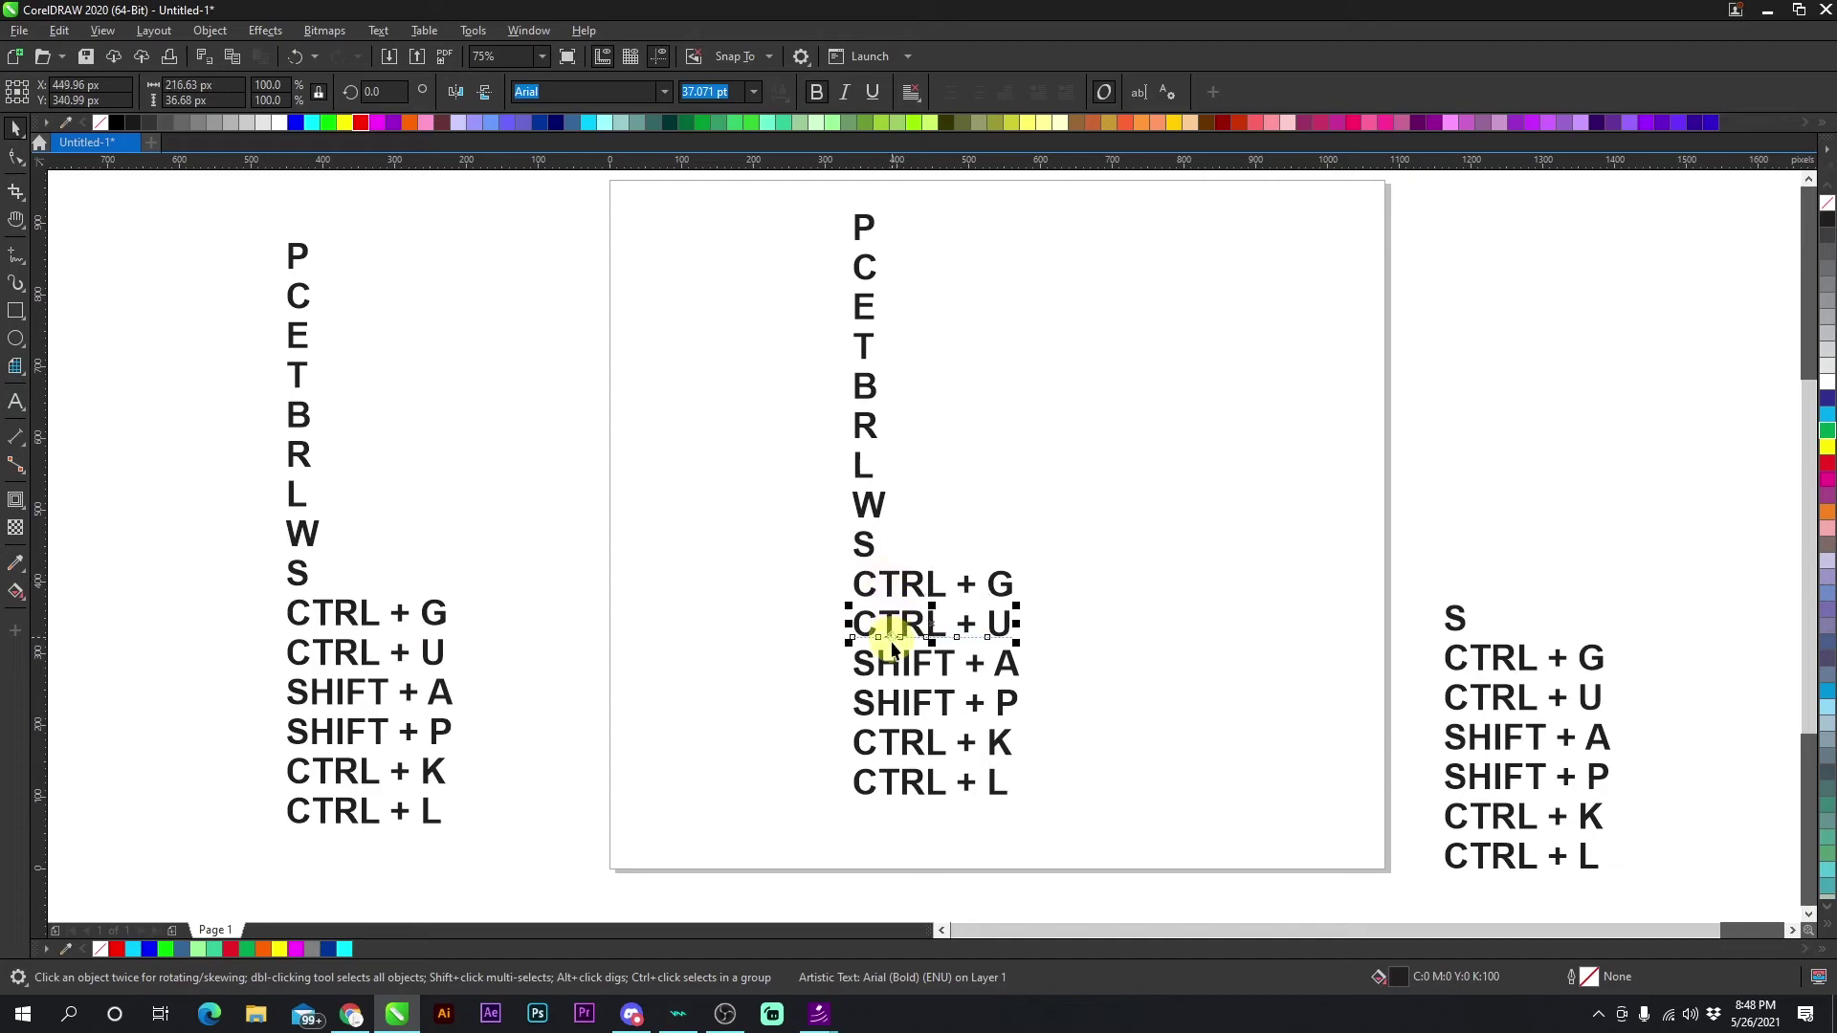
{"action": "left_click", "coordinate": [885, 668]}
{"action": "left_click", "coordinate": [886, 708]}
{"action": "left_click", "coordinate": [889, 751]}
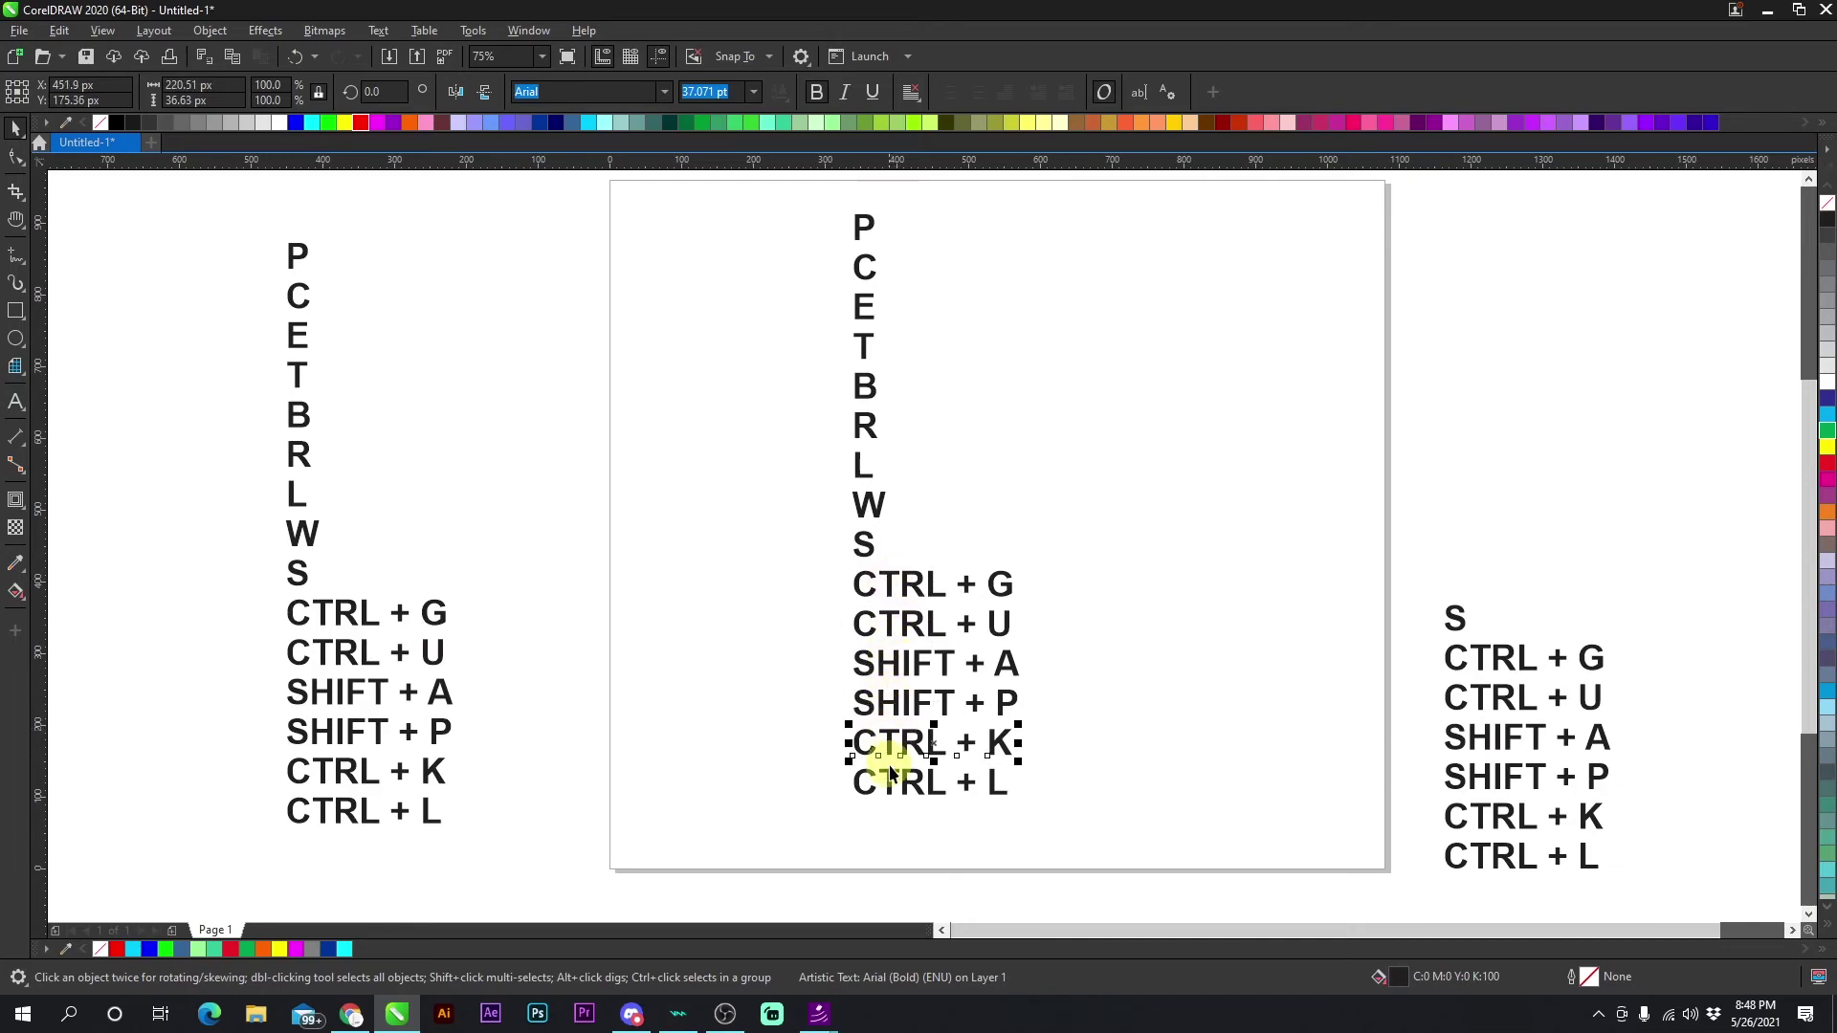
{"action": "left_click", "coordinate": [889, 779]}
Extend the copied list's first nine lines to Prgabs, Cfgafg, Ezfdg, Tzfds, Bzfdsgv, Rzdgvz, Lzdv, Wzdfv and Szvd, and move the list right.
{"action": "left_click", "coordinate": [1081, 681]}
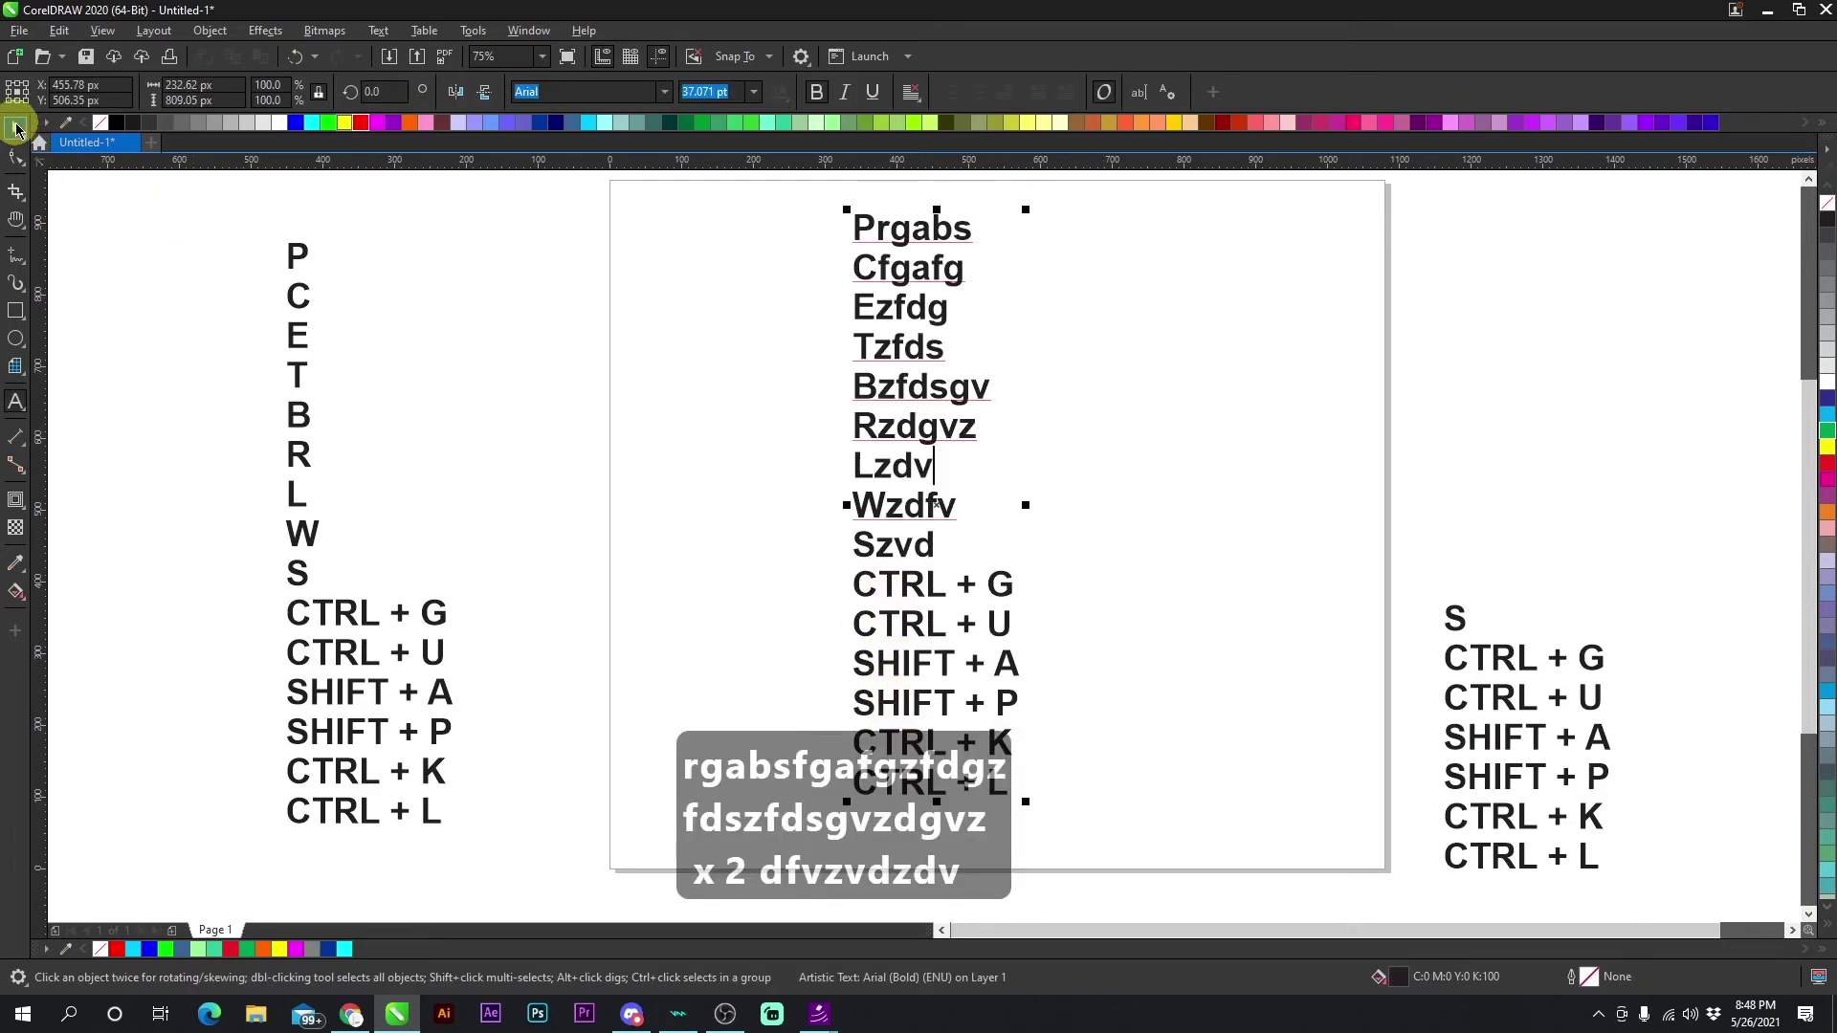
{"action": "left_click", "coordinate": [16, 127]}
{"action": "left_click_drag", "start_coordinate": [894, 470], "coordinate": [1117, 478]}
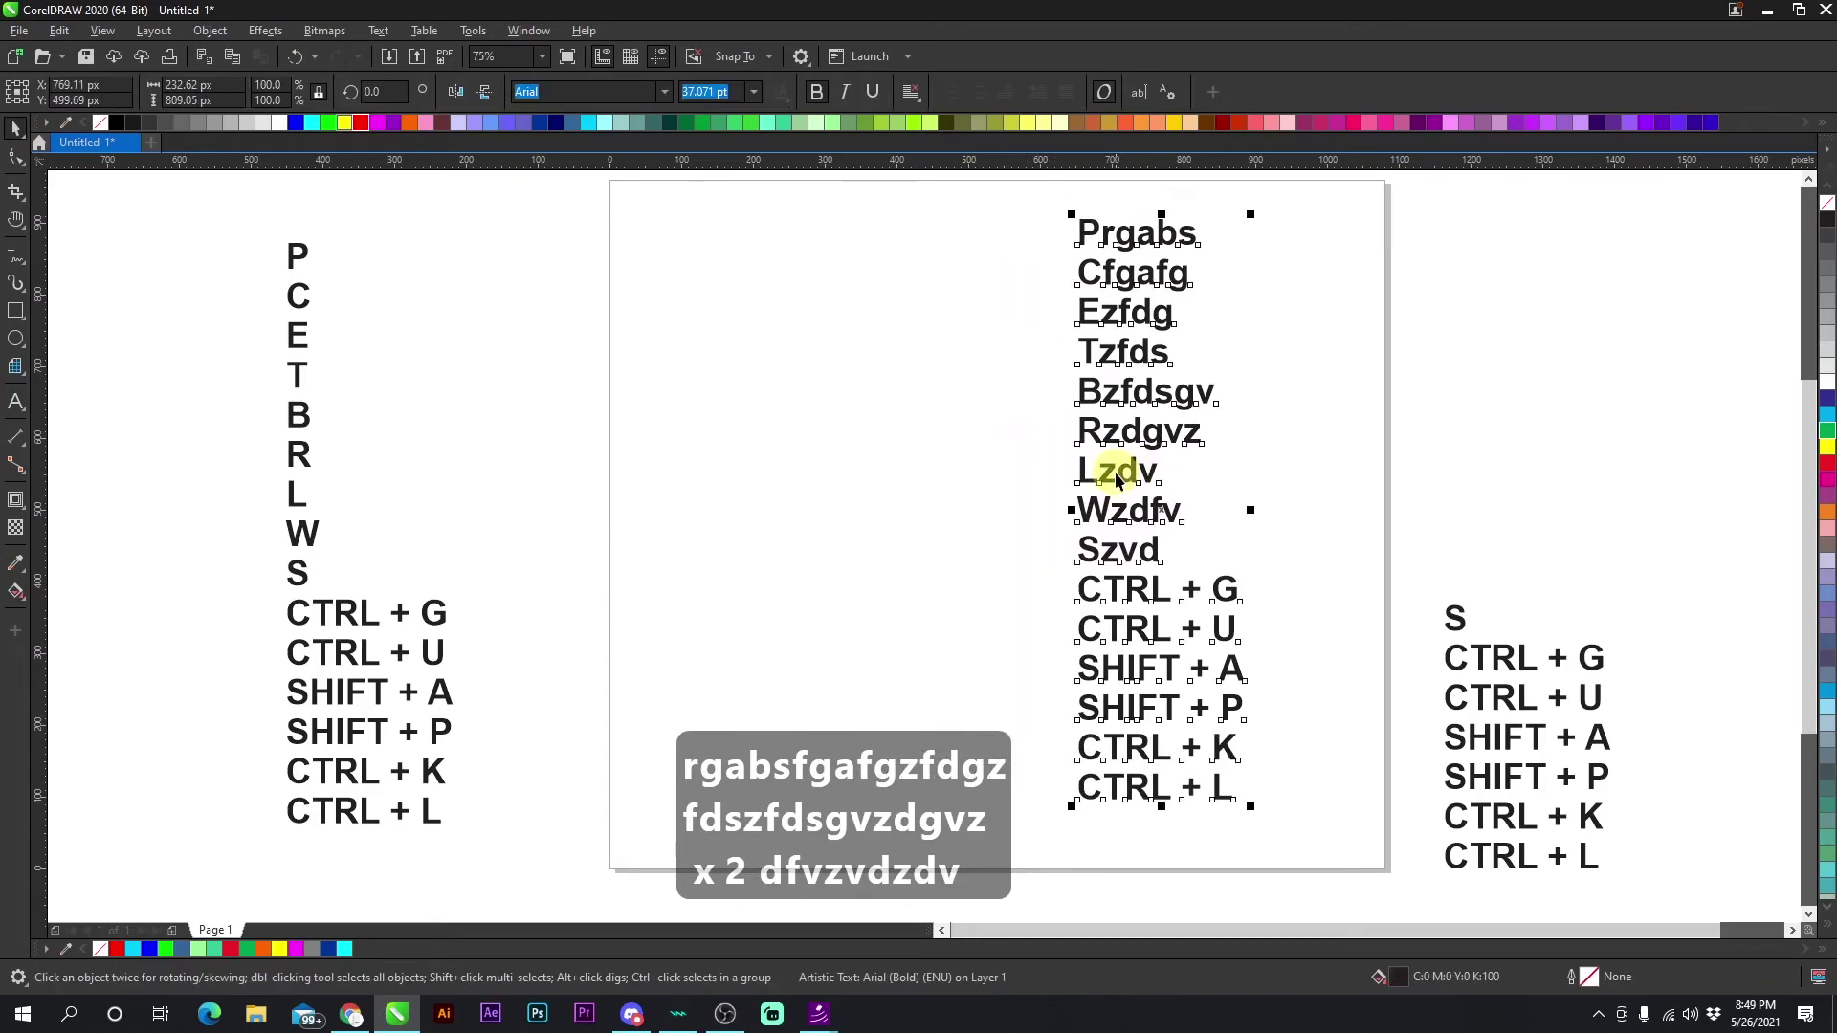
Break the edited list apart into separate lines, and move Prgabs and Ezfdg left and Cfgafg right.
{"action": "key", "text": "ctrl+k"}
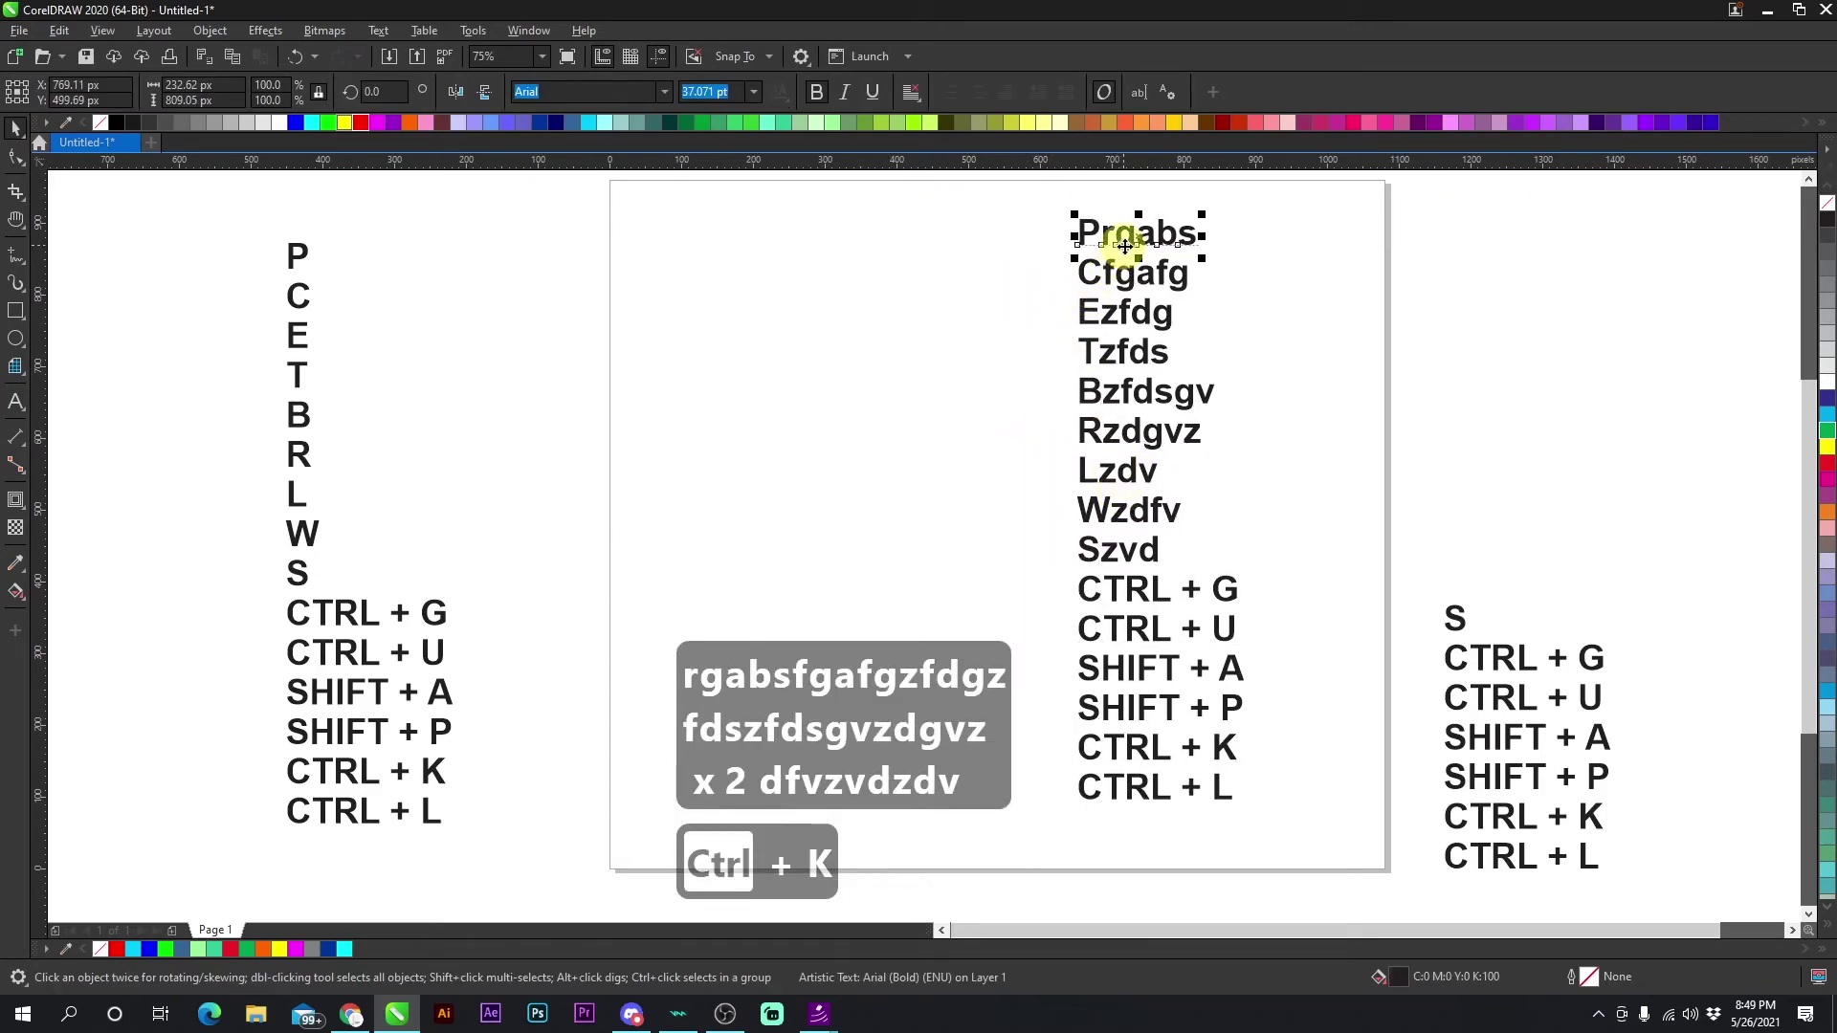
{"action": "left_click_drag", "start_coordinate": [1116, 233], "coordinate": [992, 229]}
{"action": "left_click_drag", "start_coordinate": [1171, 273], "coordinate": [1254, 268]}
{"action": "left_click_drag", "start_coordinate": [1099, 307], "coordinate": [1020, 312]}
{"action": "left_click", "coordinate": [1056, 497]}
Break the page list's CTRL + K line apart into words and move CTRL, + and K slightly left.
{"action": "scroll", "coordinate": [926, 550], "scroll_direction": "up", "scroll_amount": 2}
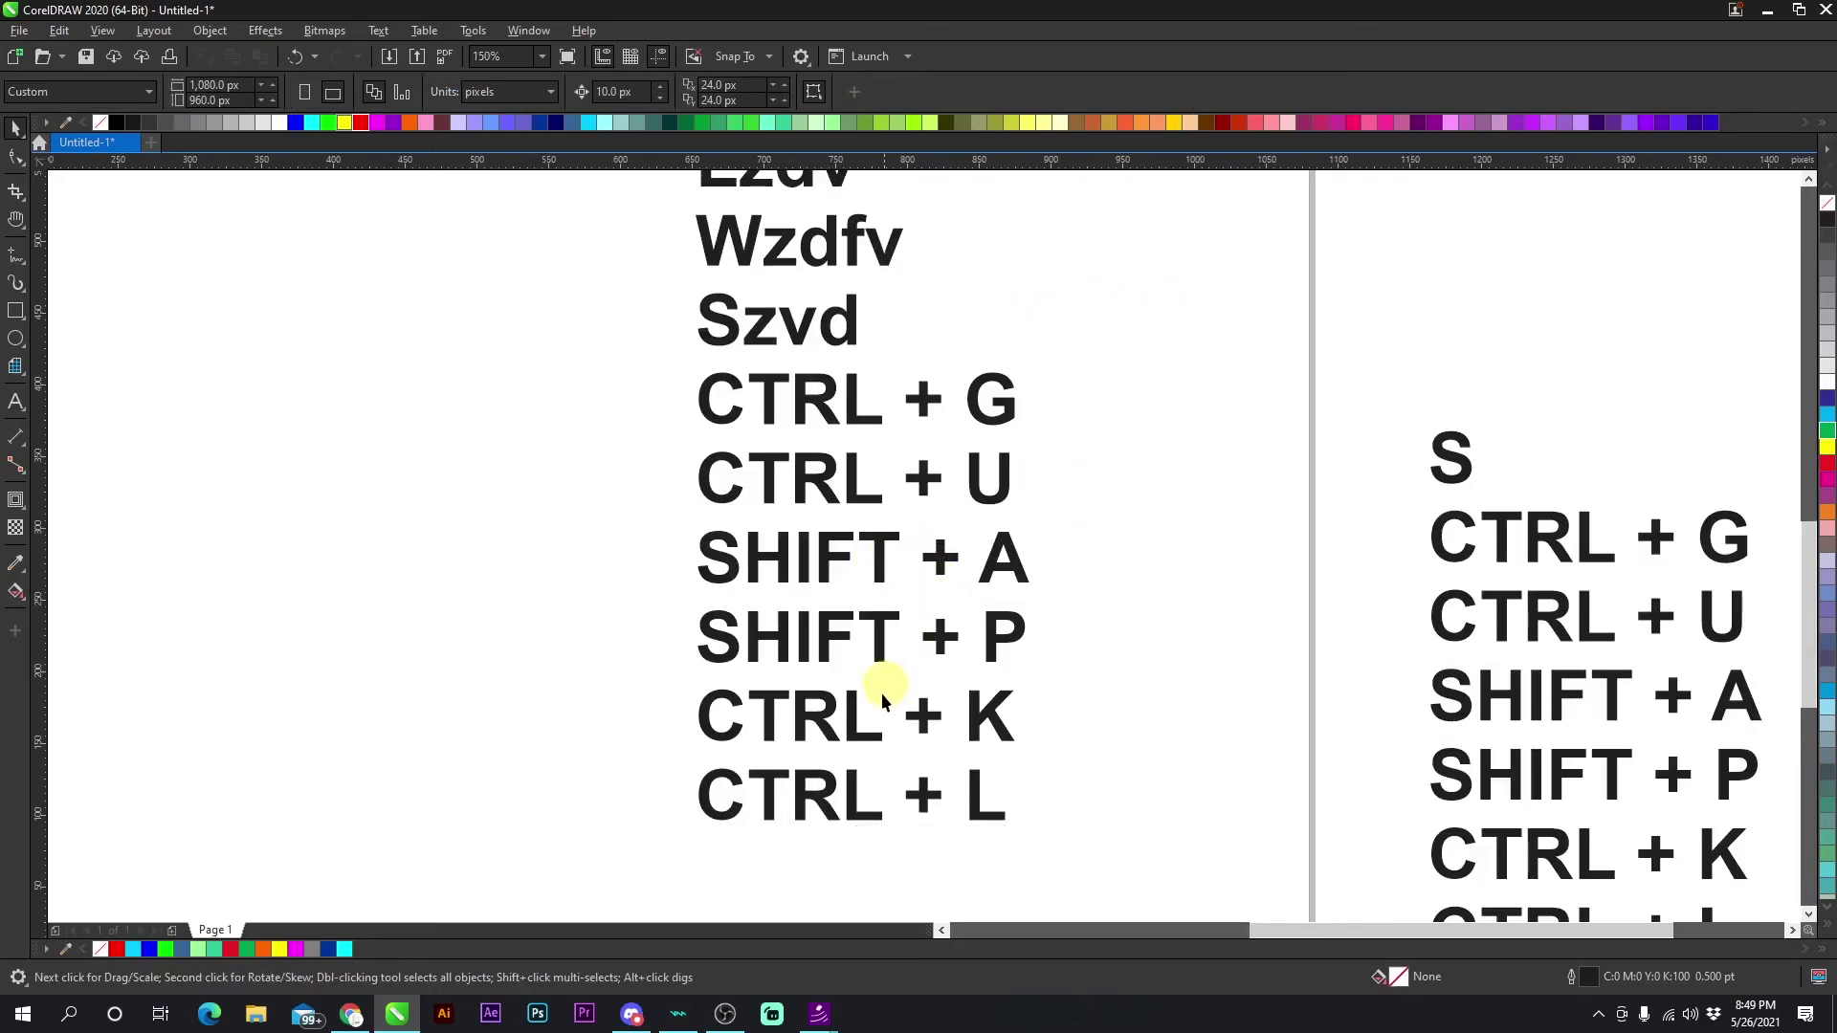
{"action": "left_click", "coordinate": [928, 791]}
{"action": "scroll", "coordinate": [928, 791], "scroll_direction": "down", "scroll_amount": 3}
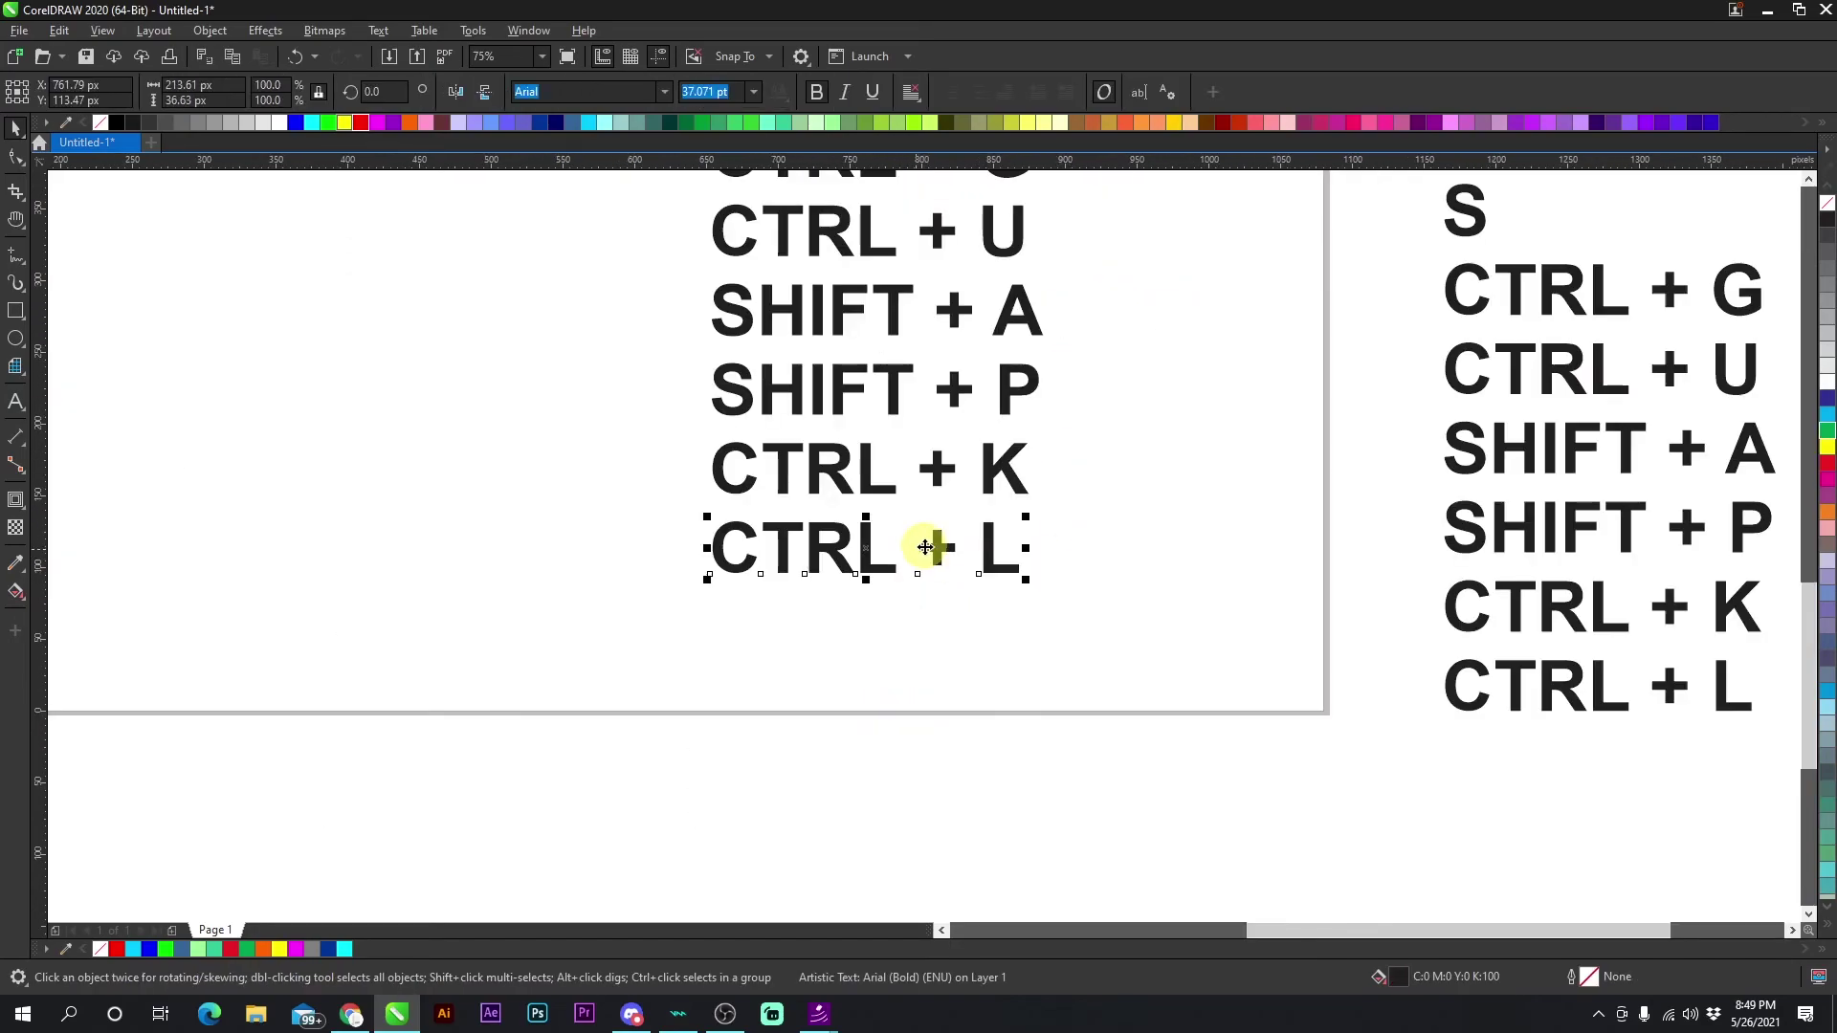
{"action": "left_click", "coordinate": [943, 471]}
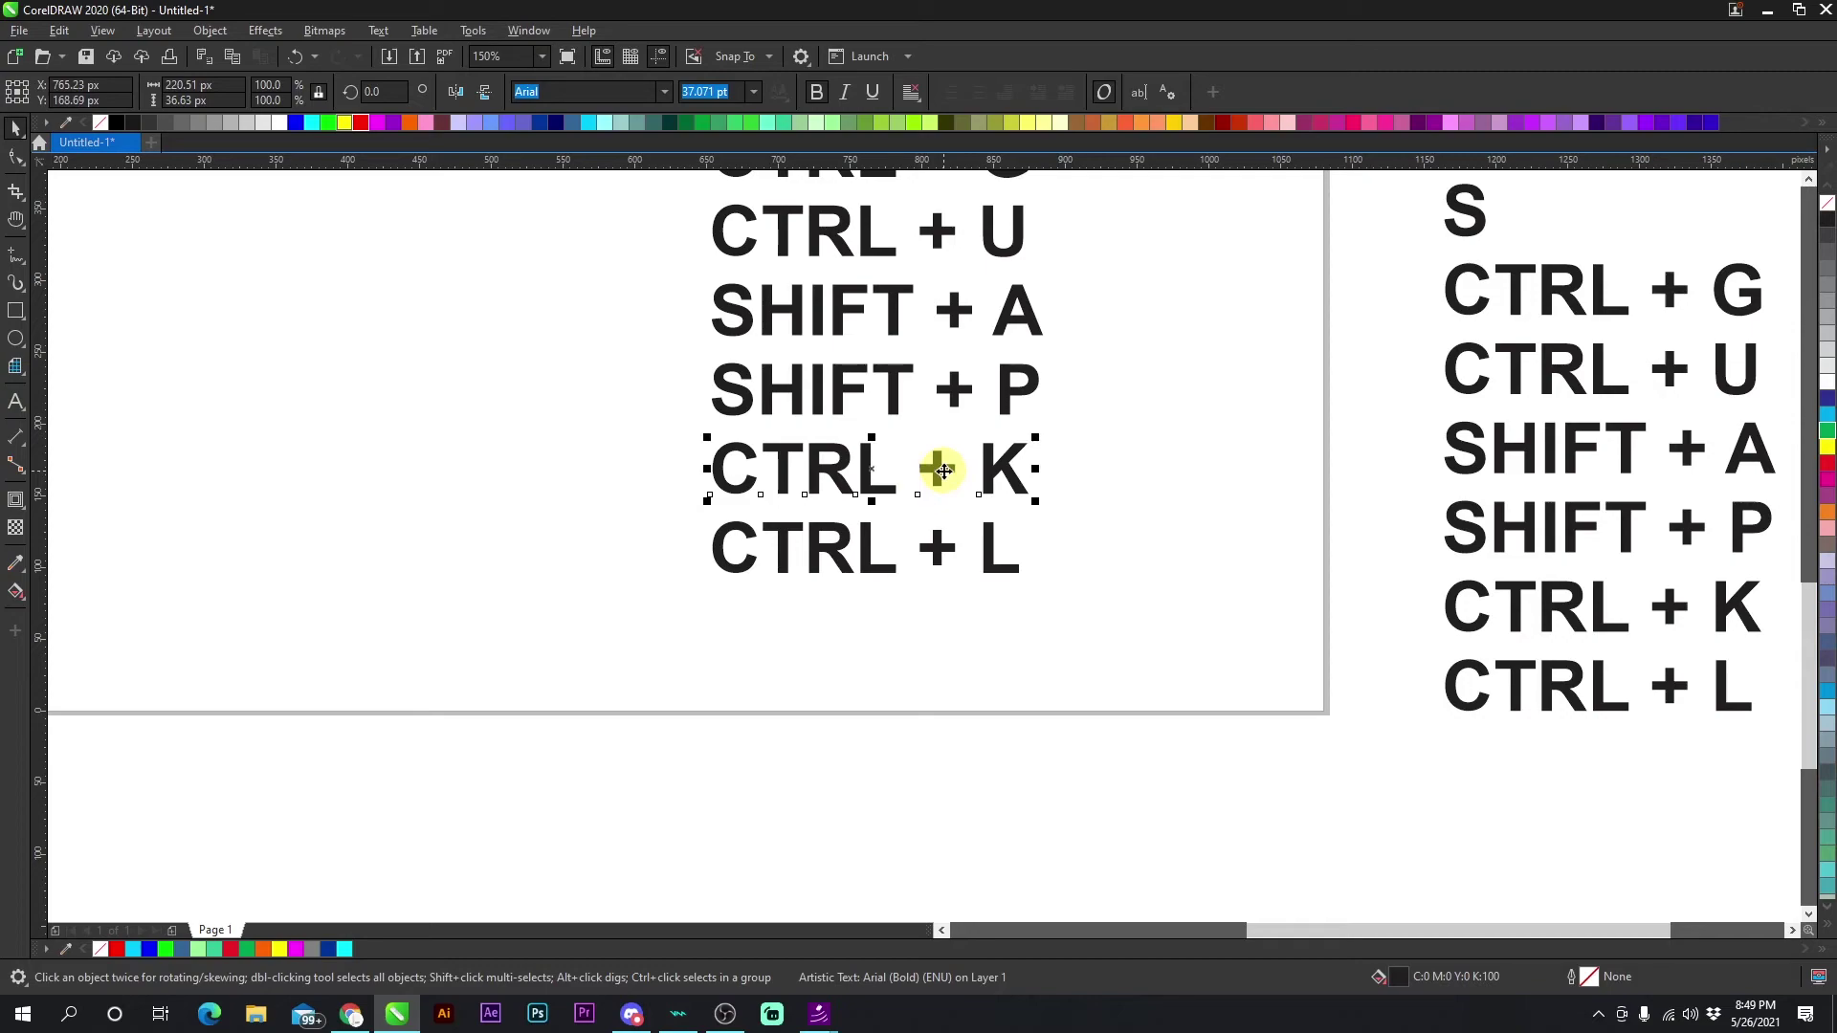
{"action": "key", "text": "ctrl+k"}
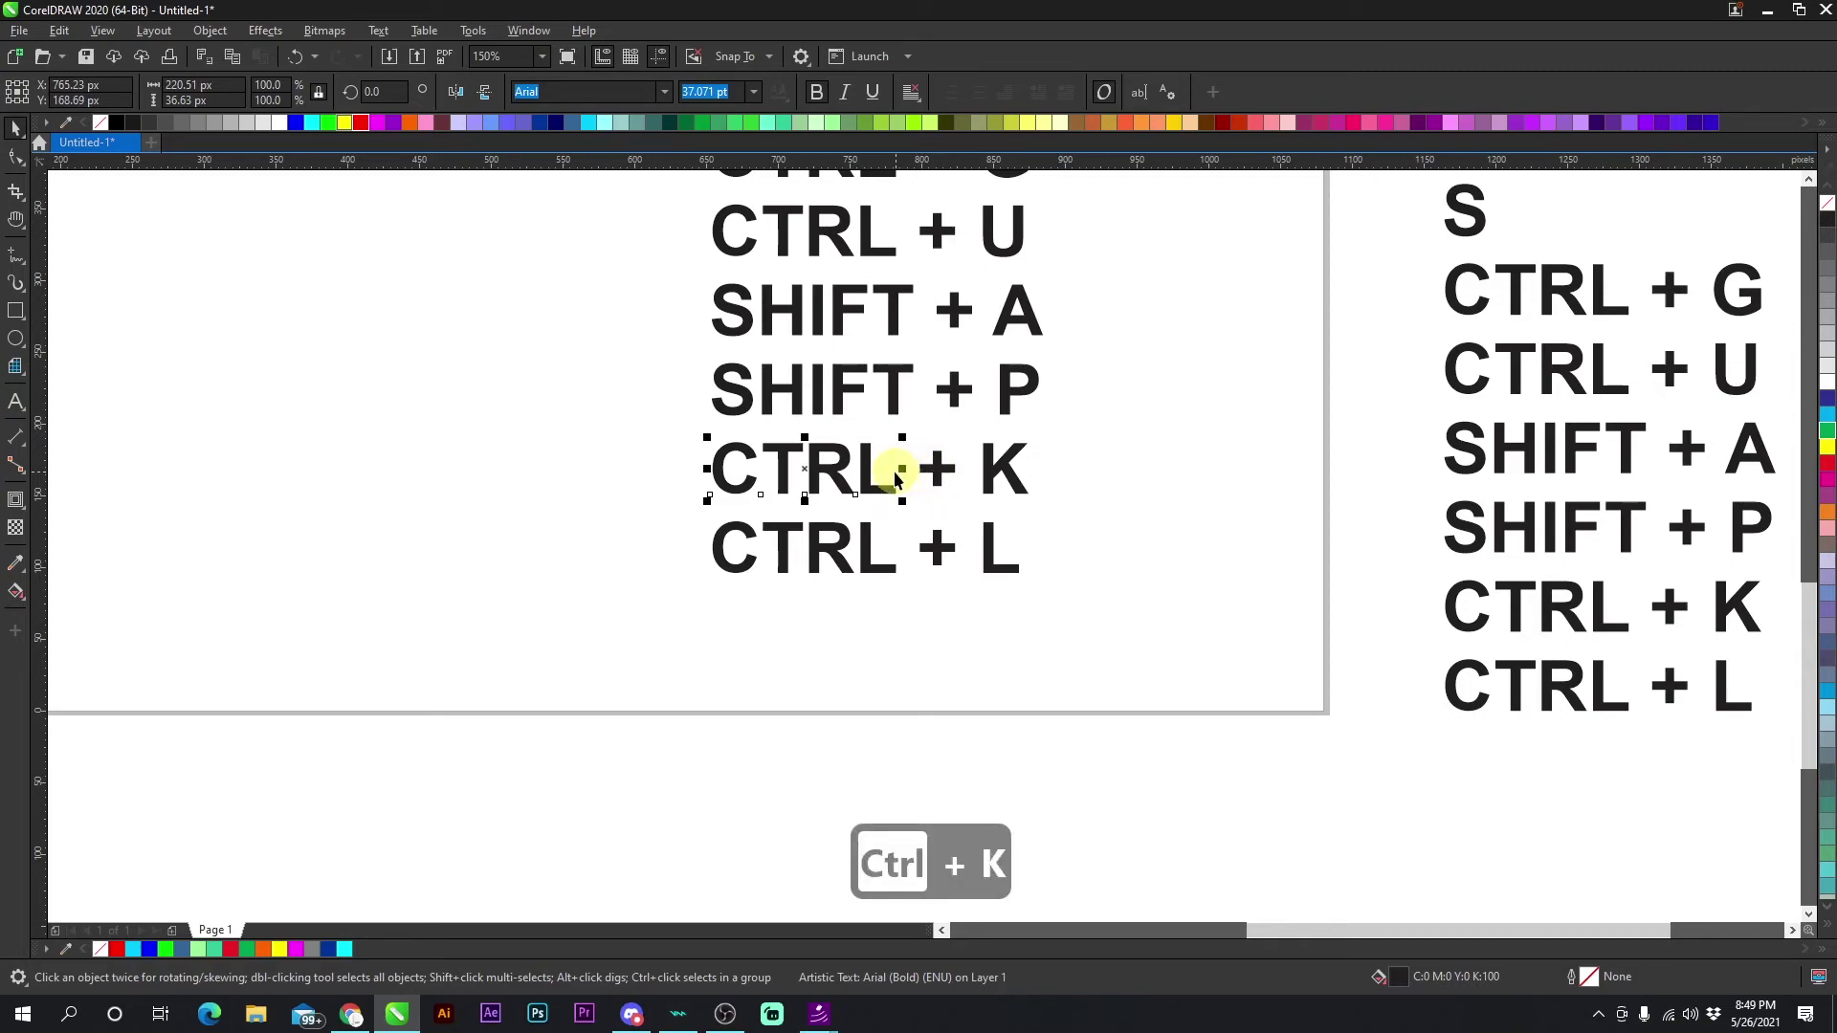
{"action": "left_click", "coordinate": [864, 462]}
{"action": "mouse_move", "coordinate": [865, 462]}
{"action": "left_mouse_down"}
{"action": "mouse_move", "coordinate": [824, 463]}
{"action": "mouse_move", "coordinate": [899, 463]}
{"action": "left_mouse_up"}
{"action": "left_click", "coordinate": [934, 463]}
{"action": "left_click", "coordinate": [965, 463]}
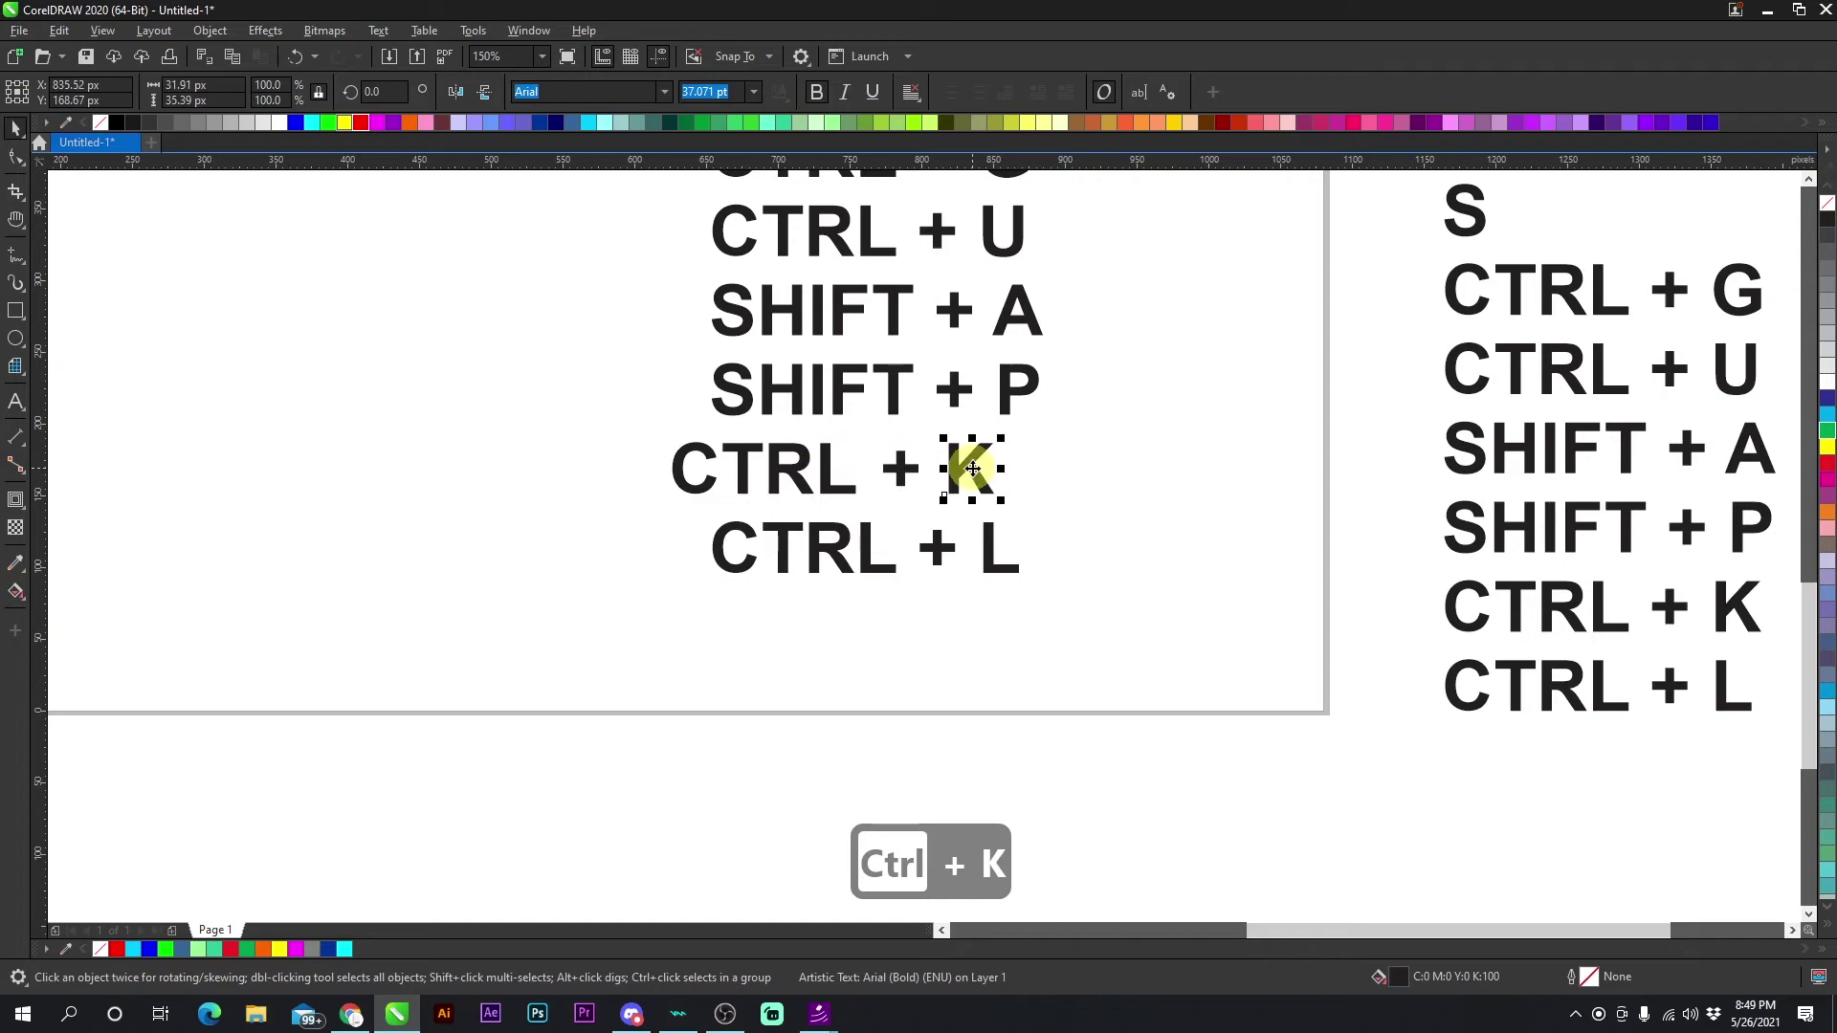
Break the shifted word CTRL apart into single letters and separate the C from TRL with a wider gap.
{"action": "scroll", "coordinate": [920, 551], "scroll_direction": "down", "scroll_amount": 2}
{"action": "scroll", "coordinate": [920, 551], "scroll_direction": "up", "scroll_amount": 3}
{"action": "left_click", "coordinate": [858, 572]}
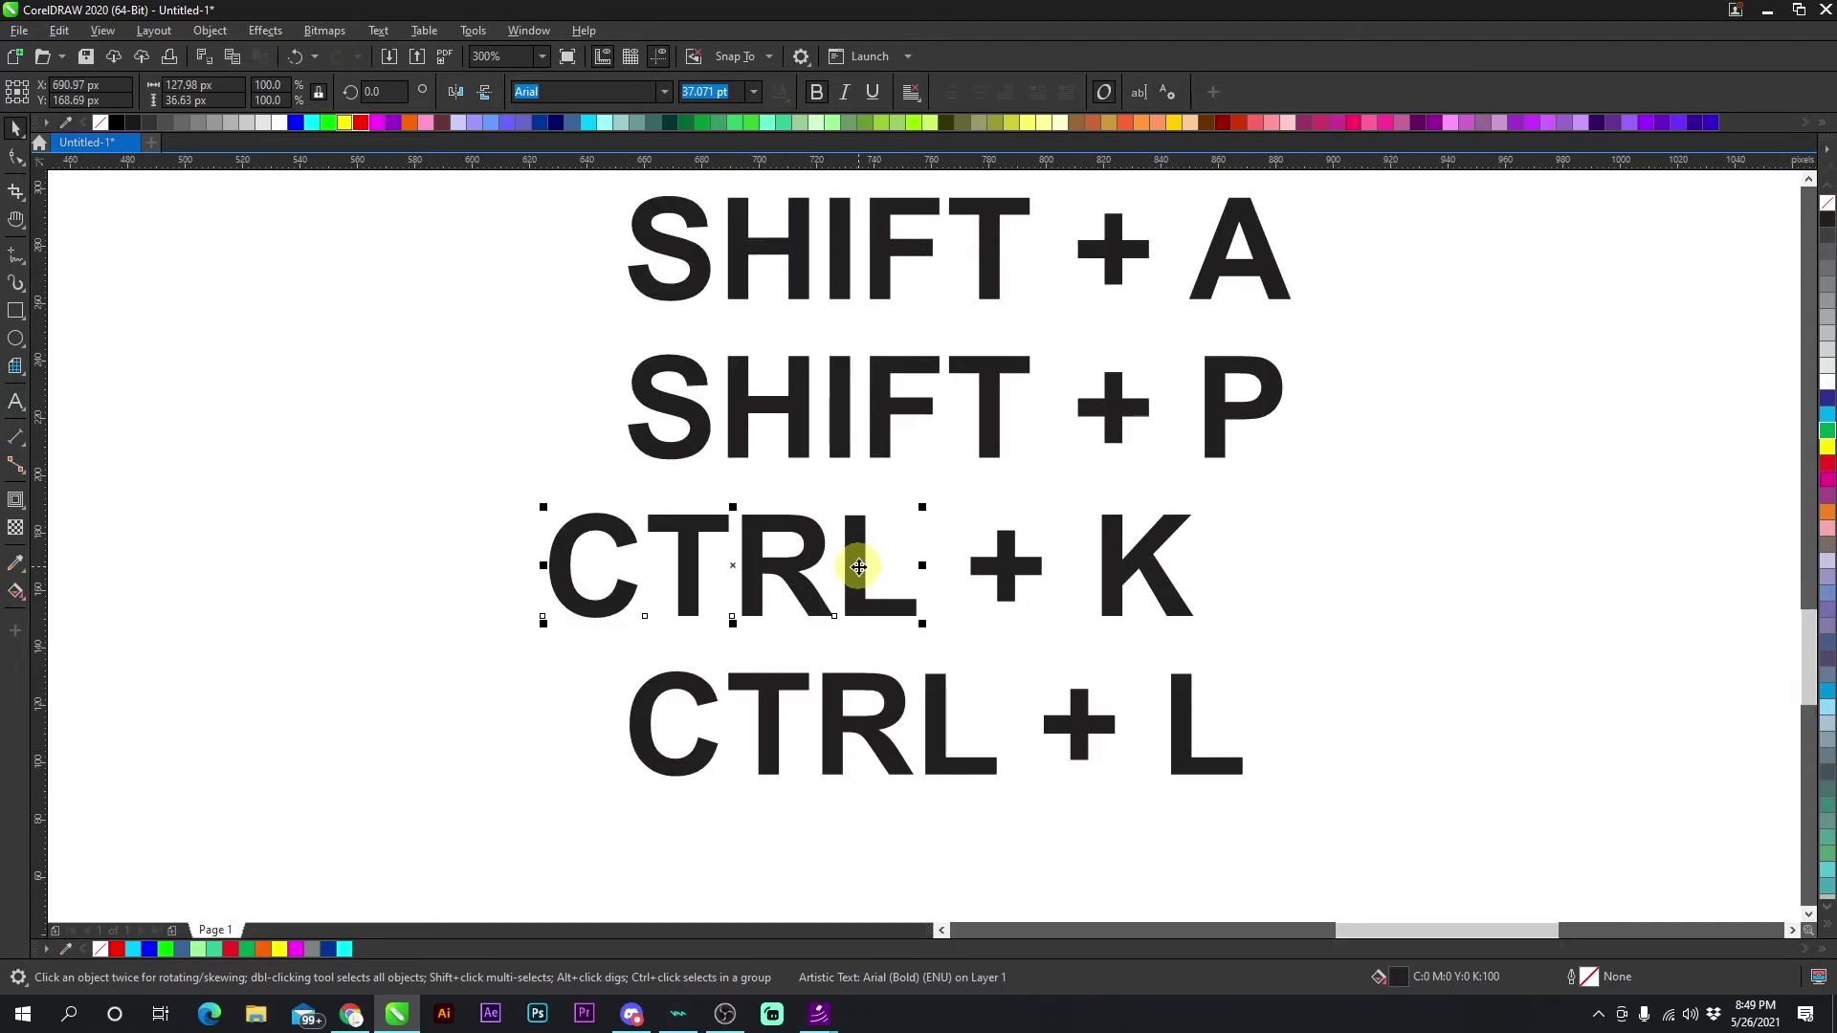
{"action": "key", "text": "ctrl+k"}
{"action": "left_click_drag", "start_coordinate": [624, 538], "coordinate": [728, 538]}
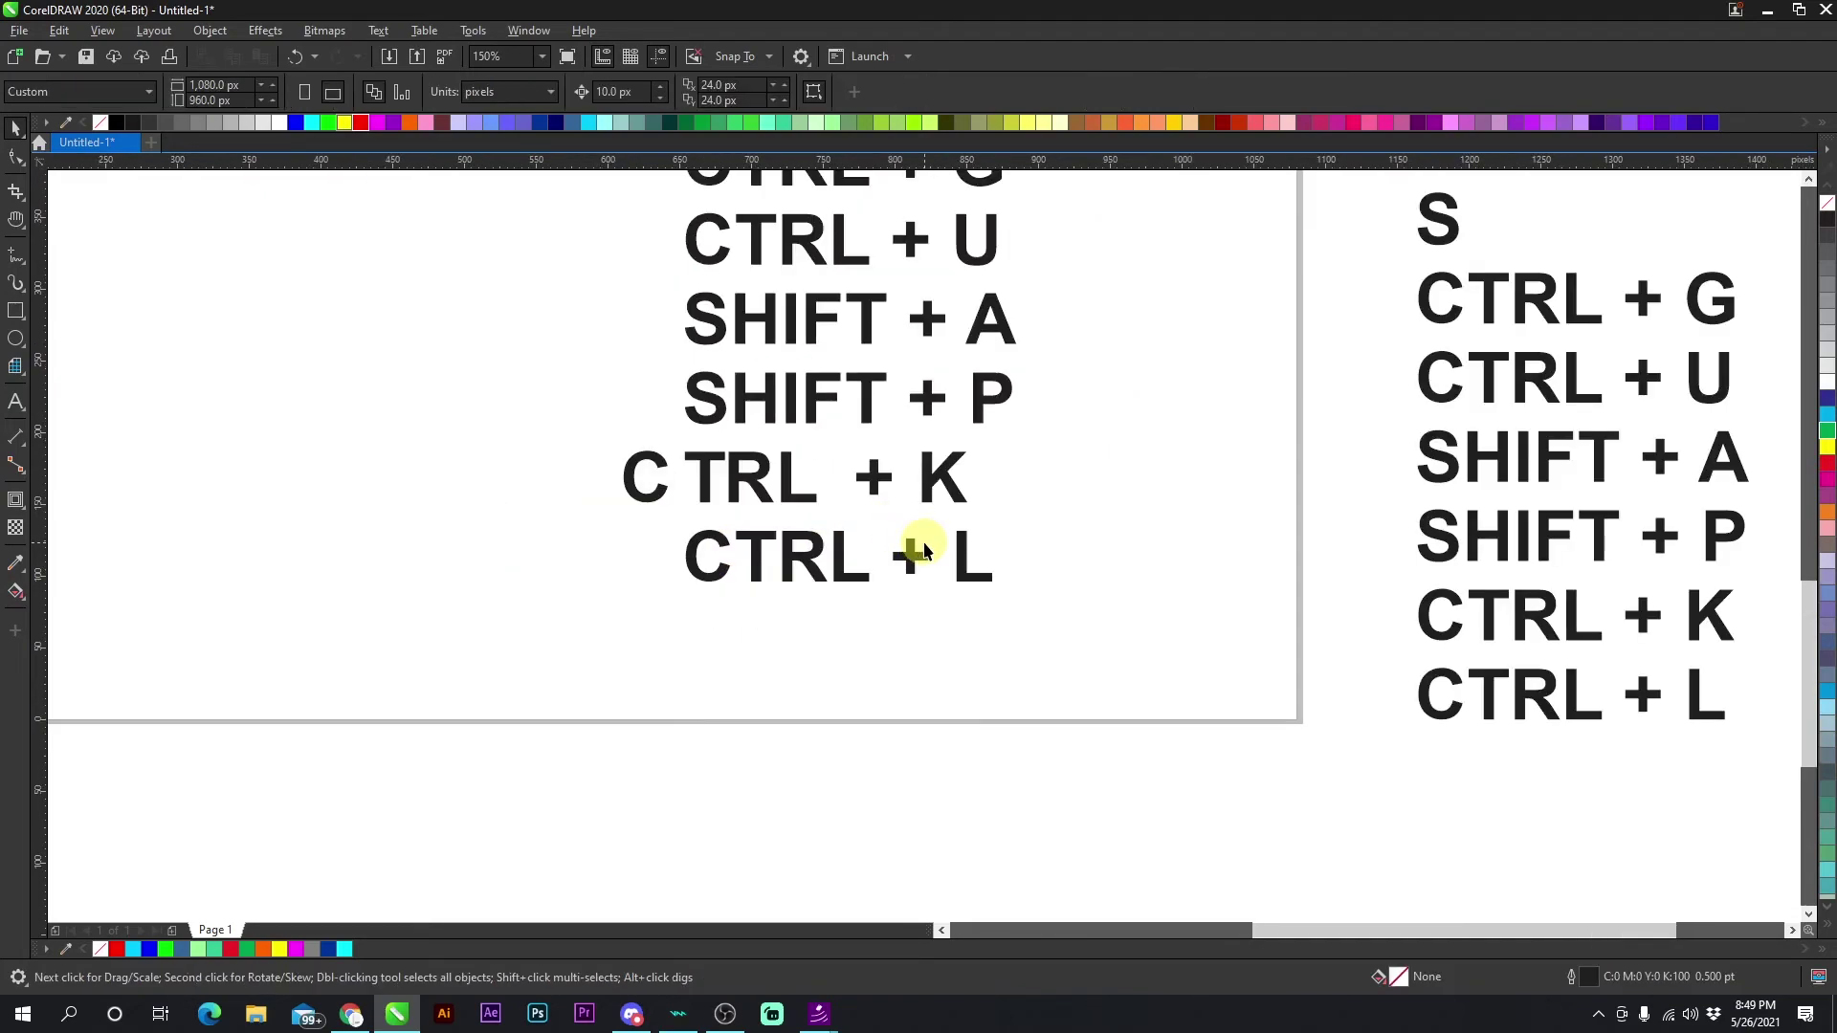
Spread the broken-apart CTRL + K line wider, moving C further left, separating T, R and L, and moving K far right.
{"action": "scroll", "coordinate": [923, 550], "scroll_direction": "up", "scroll_amount": 2}
{"action": "left_click", "coordinate": [894, 574]}
{"action": "left_click", "coordinate": [817, 497]}
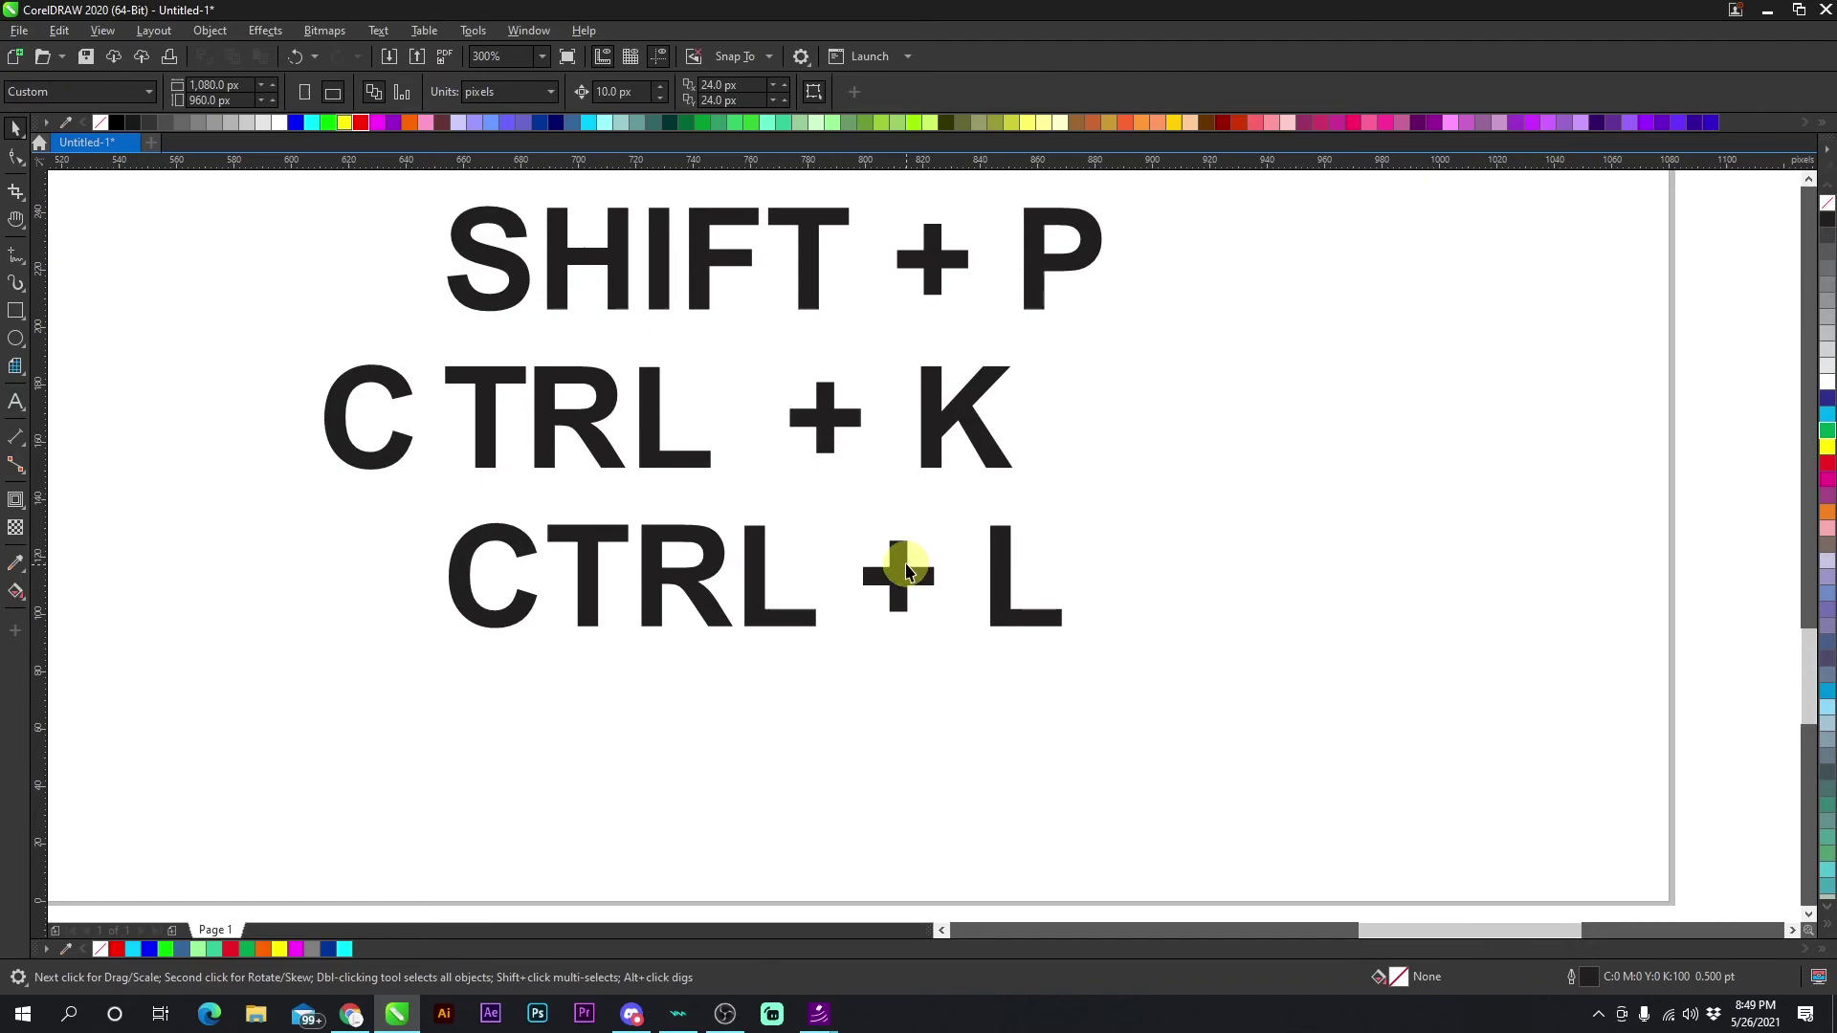
{"action": "left_click", "coordinate": [906, 565]}
{"action": "left_click", "coordinate": [829, 456]}
{"action": "left_click_drag", "start_coordinate": [385, 385], "coordinate": [255, 388]}
{"action": "left_click", "coordinate": [484, 389]}
{"action": "scroll", "coordinate": [531, 383], "scroll_direction": "down", "scroll_amount": 2}
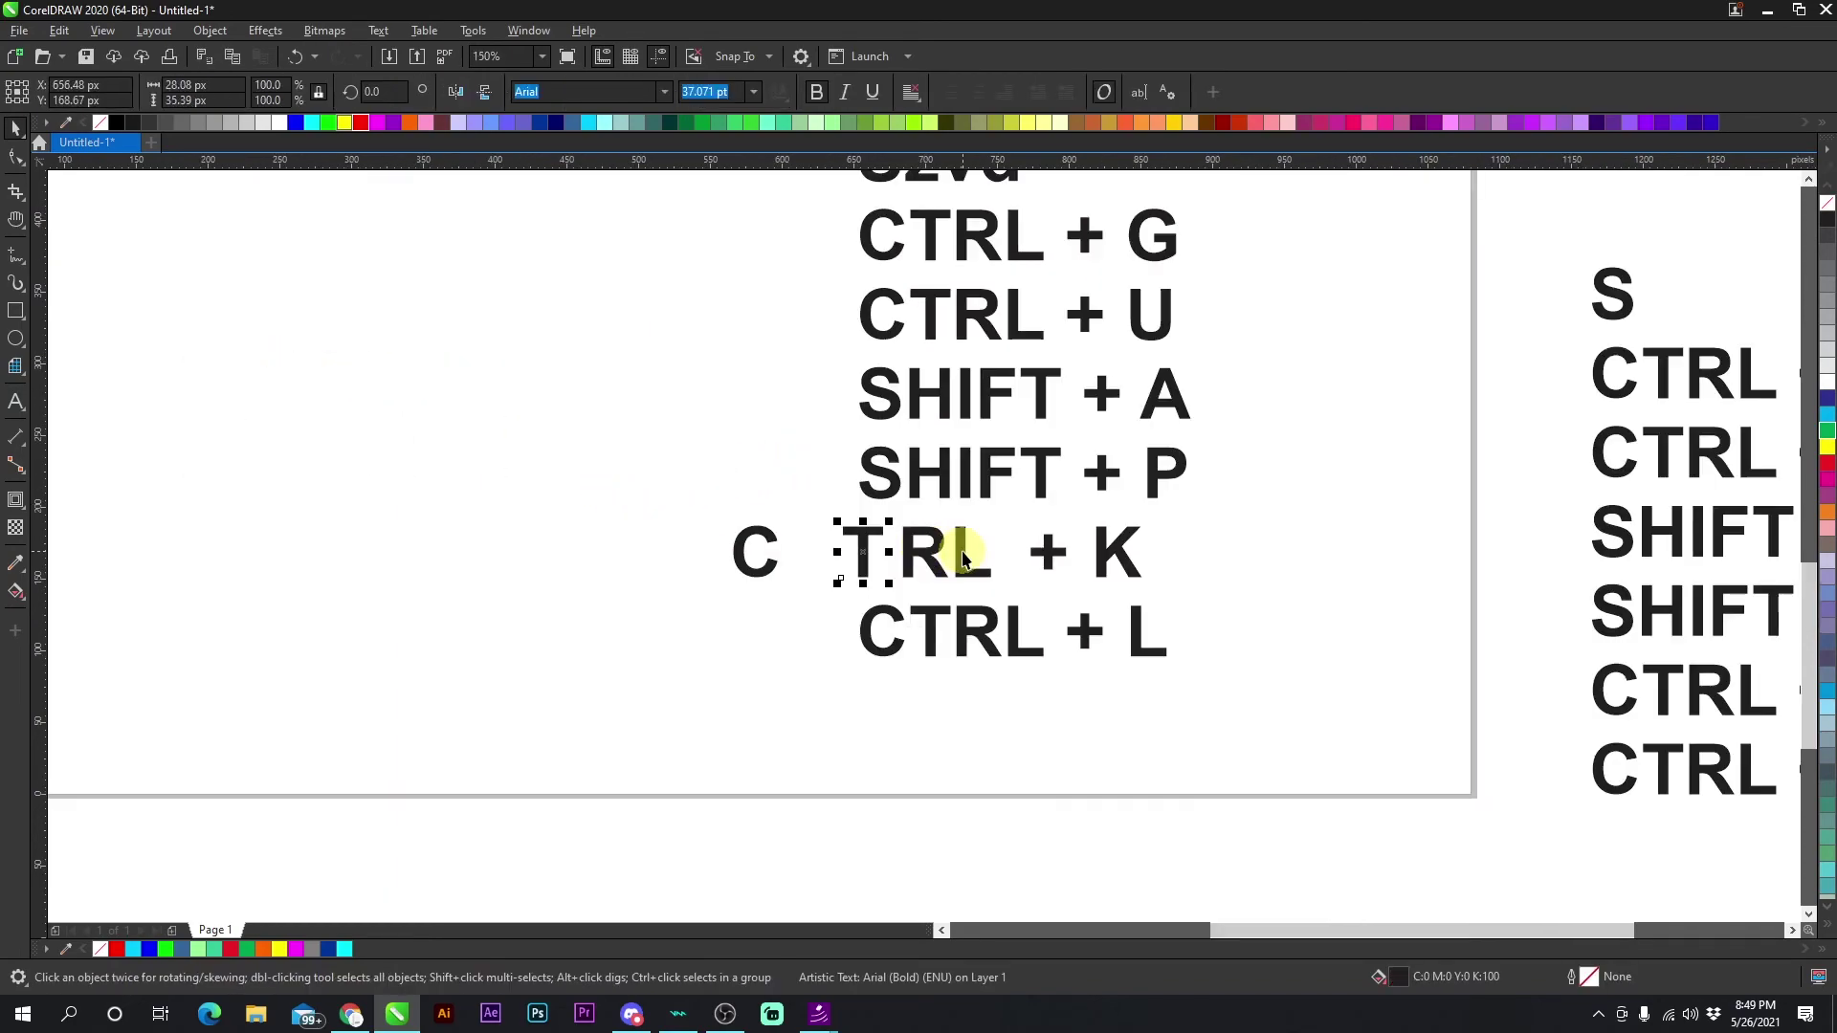
{"action": "left_click_drag", "start_coordinate": [962, 559], "coordinate": [1329, 554]}
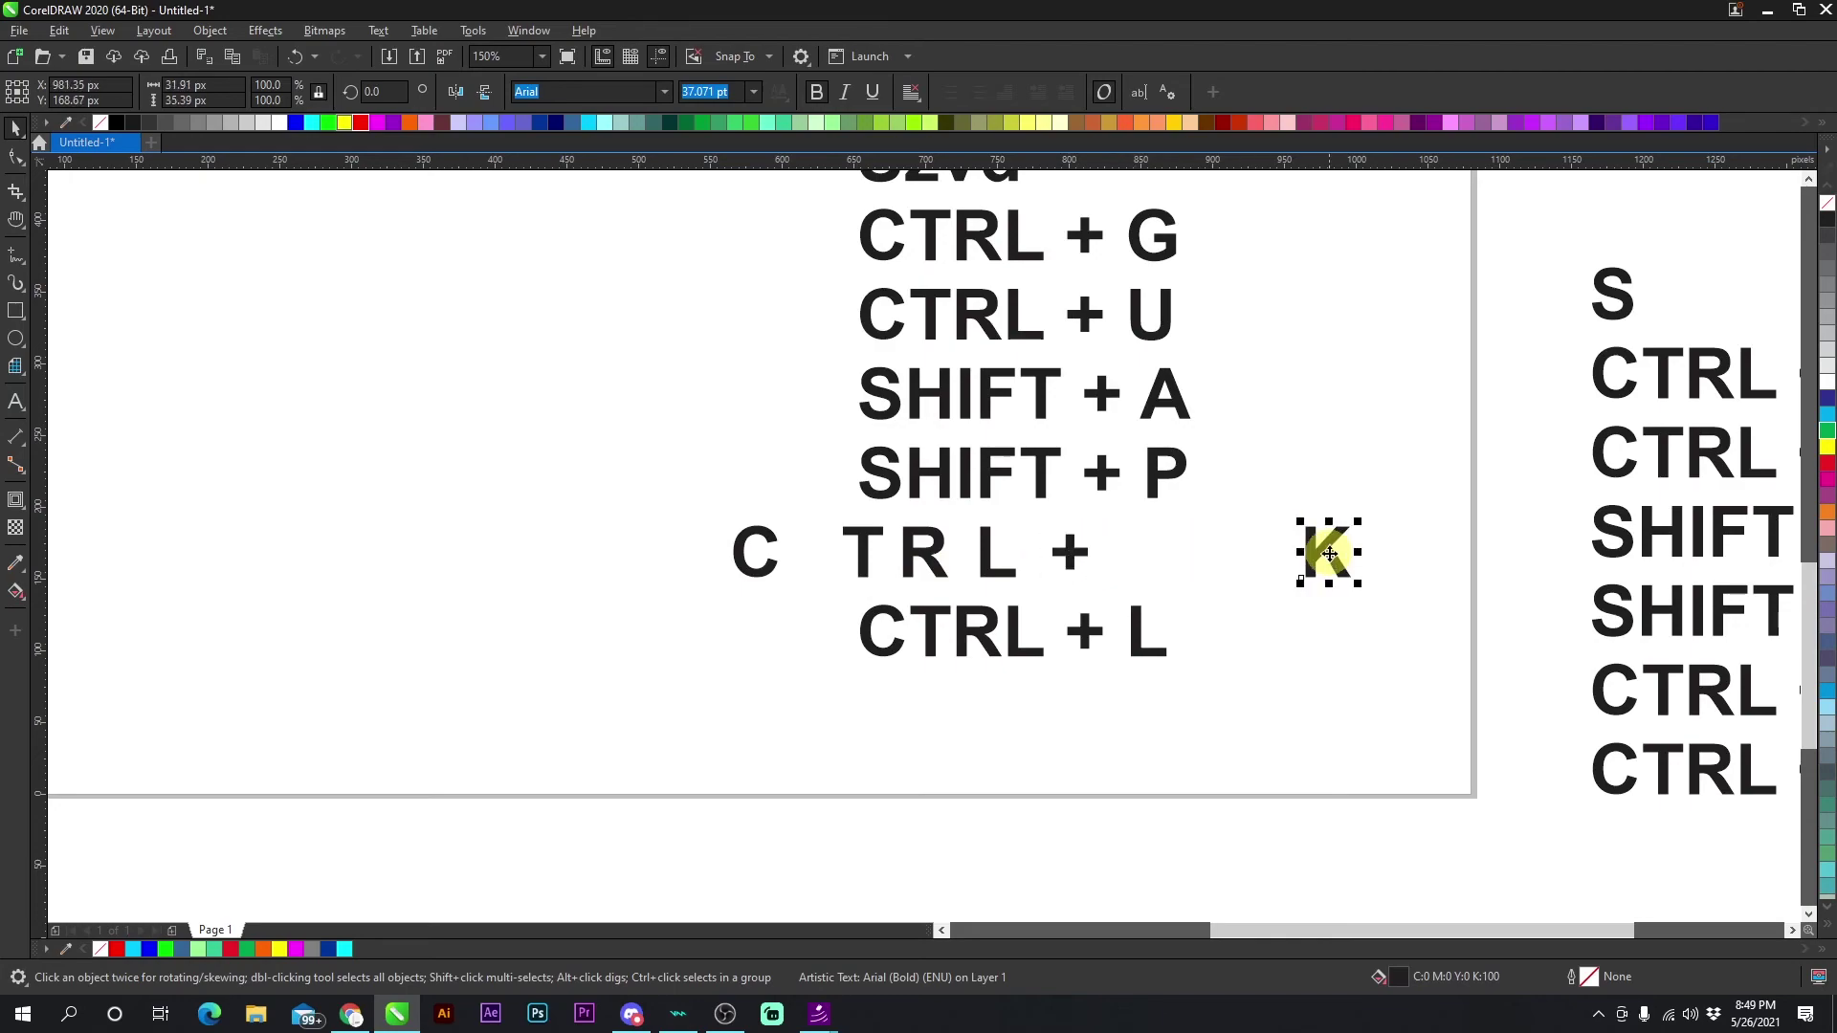
{"action": "left_click", "coordinate": [1195, 552]}
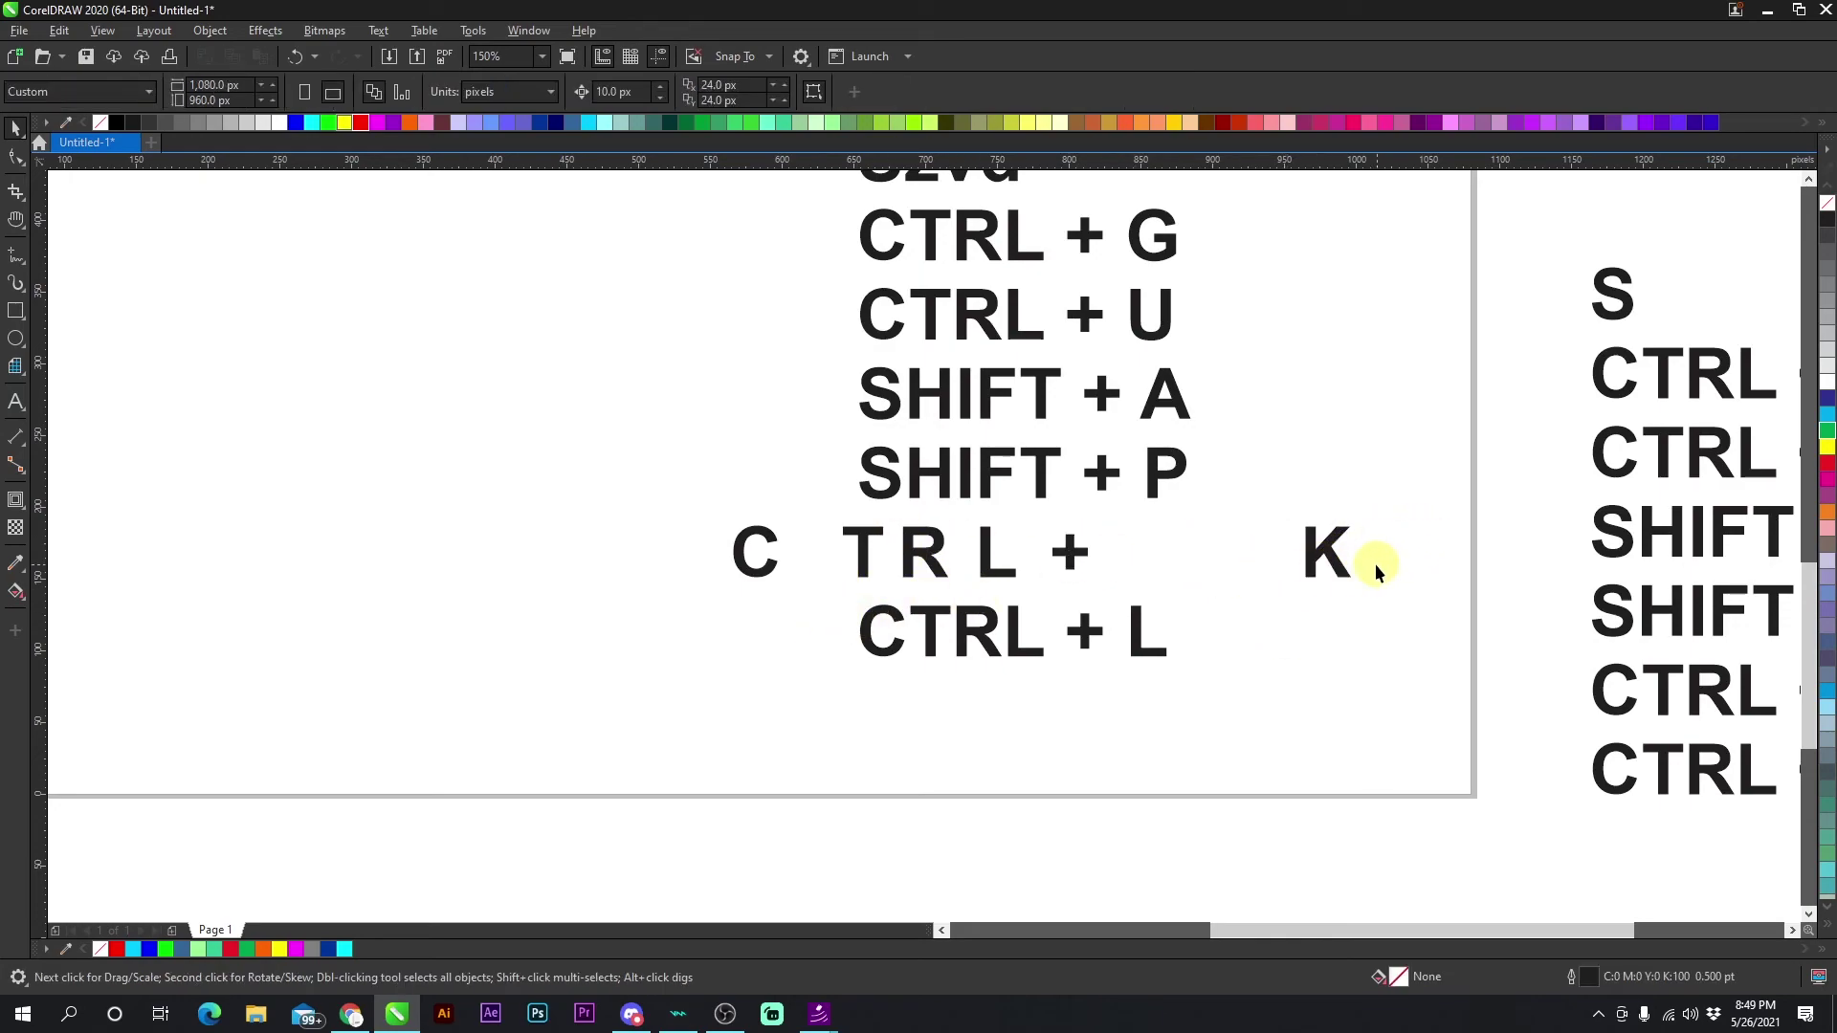
{"action": "left_click", "coordinate": [757, 550]}
{"action": "left_click", "coordinate": [859, 546], "text": "shift"}
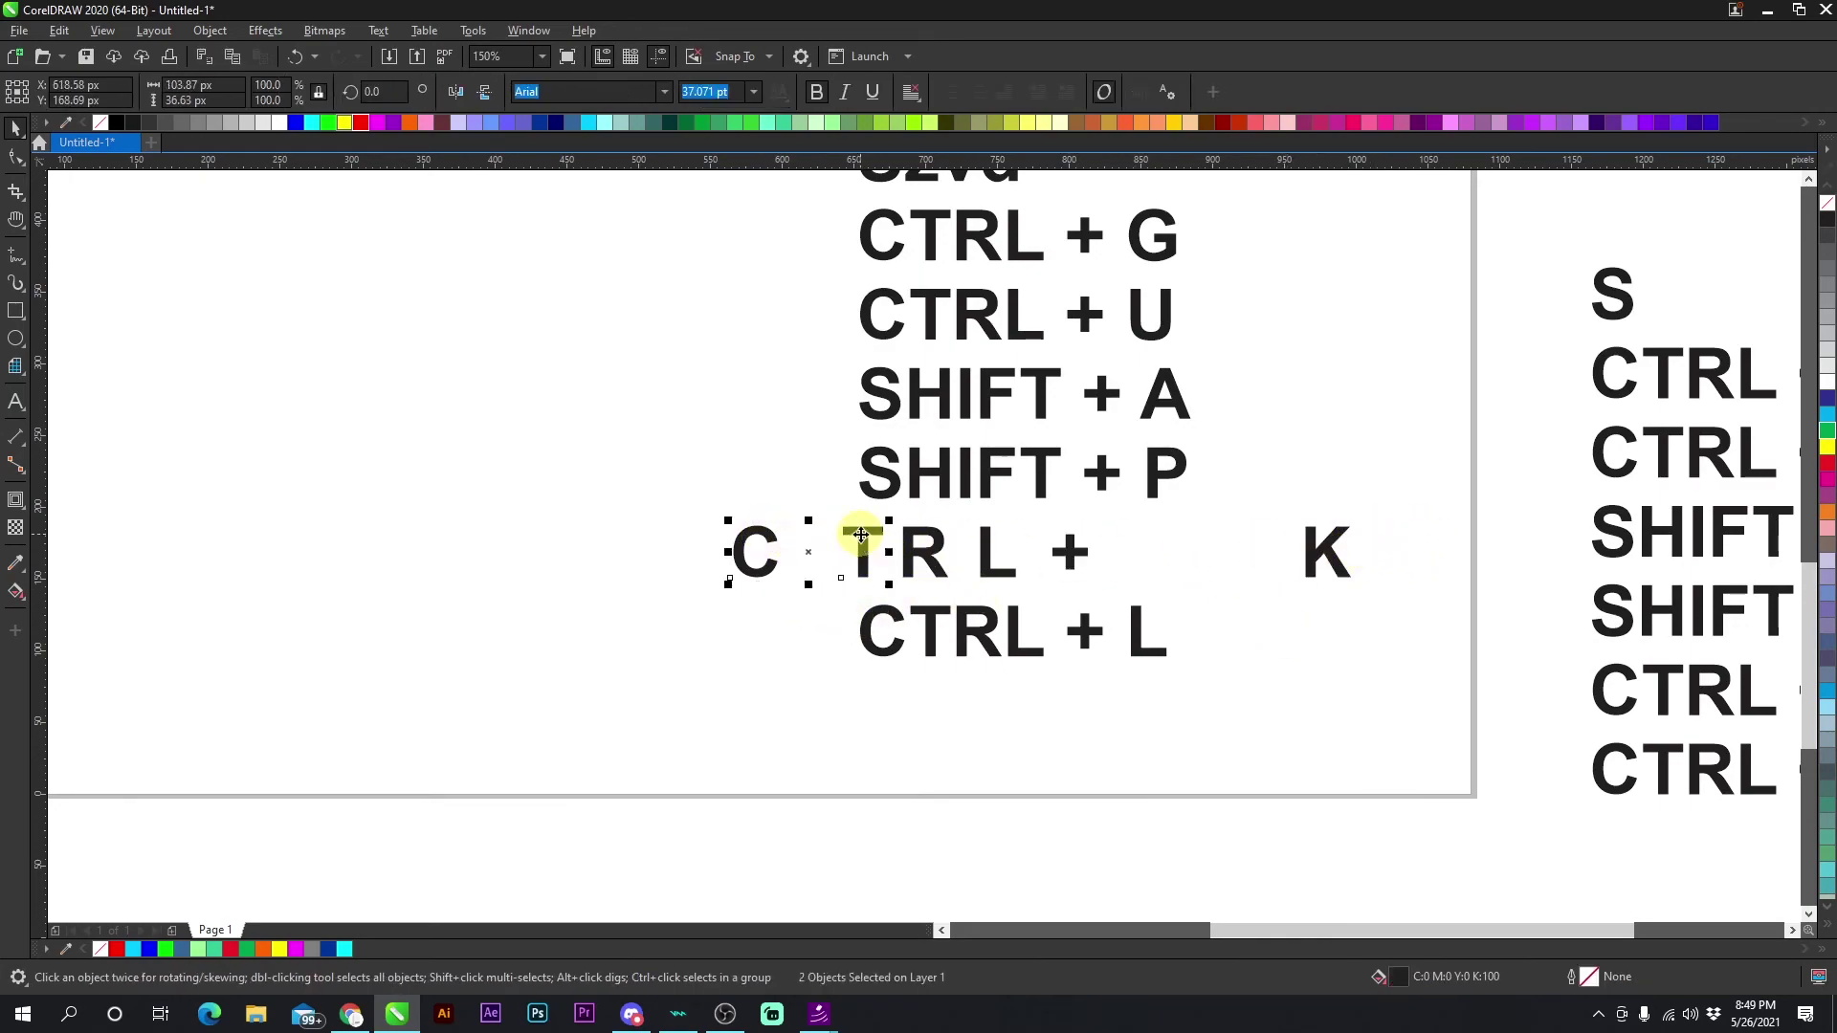
{"action": "left_click", "coordinate": [924, 545], "text": "shift"}
{"action": "left_click", "coordinate": [990, 540], "text": "shift"}
{"action": "left_click", "coordinate": [1318, 547], "text": "shift"}
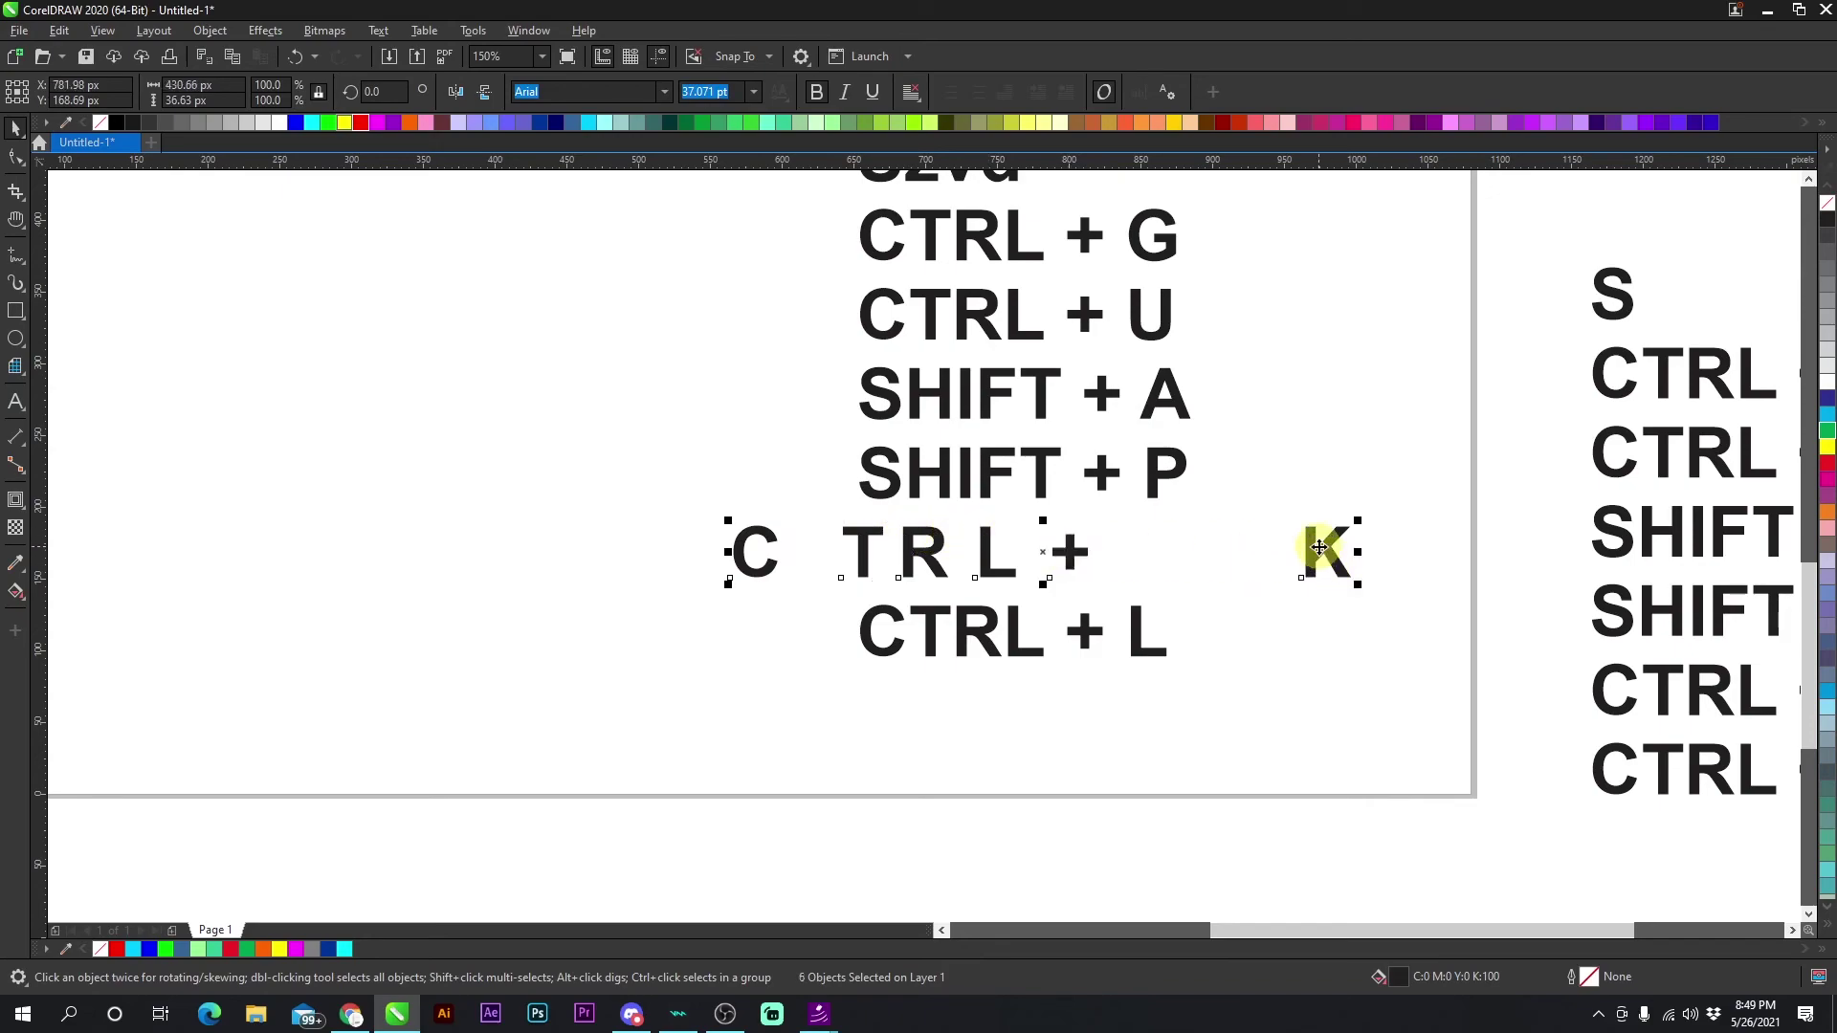
{"action": "left_click", "coordinate": [1224, 532]}
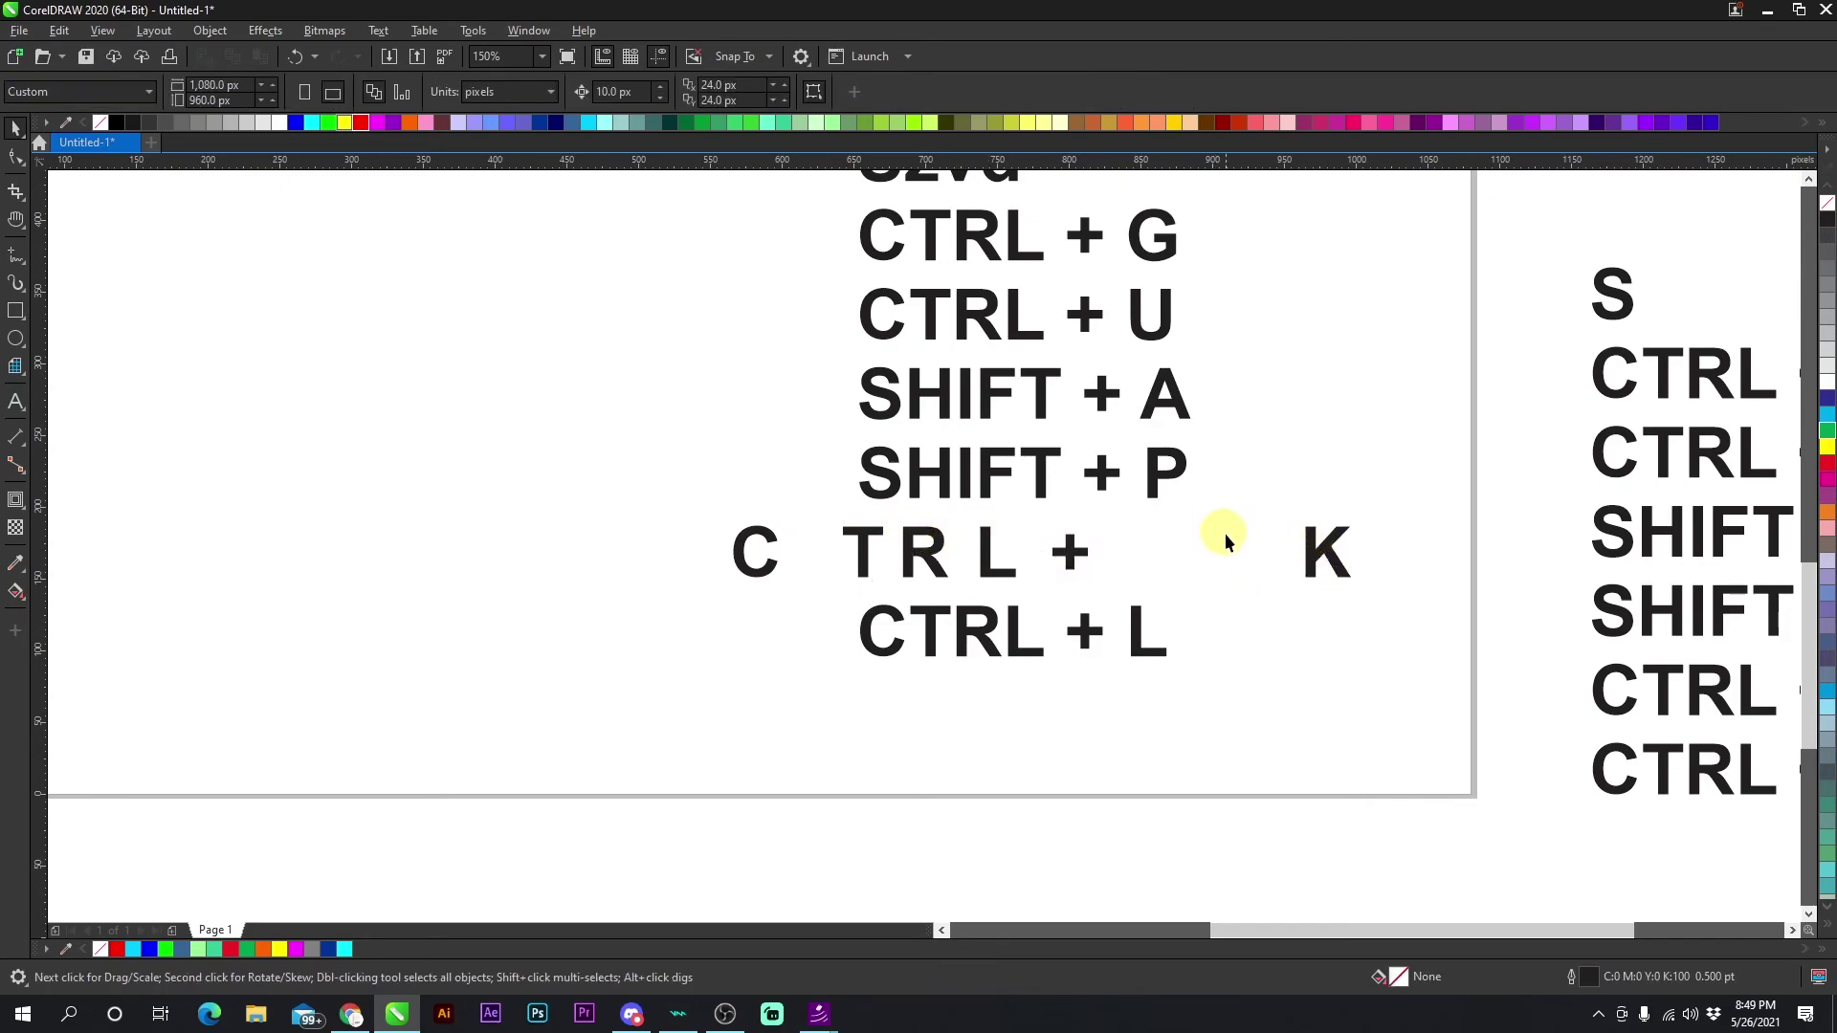
Combine the loose letters in the selection order K, R, L, T, C, leaving out the +, and move the combined text left.
{"action": "left_click", "coordinate": [1325, 550]}
{"action": "left_click", "coordinate": [931, 553], "text": "shift"}
{"action": "left_click", "coordinate": [988, 545], "text": "shift"}
{"action": "left_click", "coordinate": [863, 528], "text": "shift"}
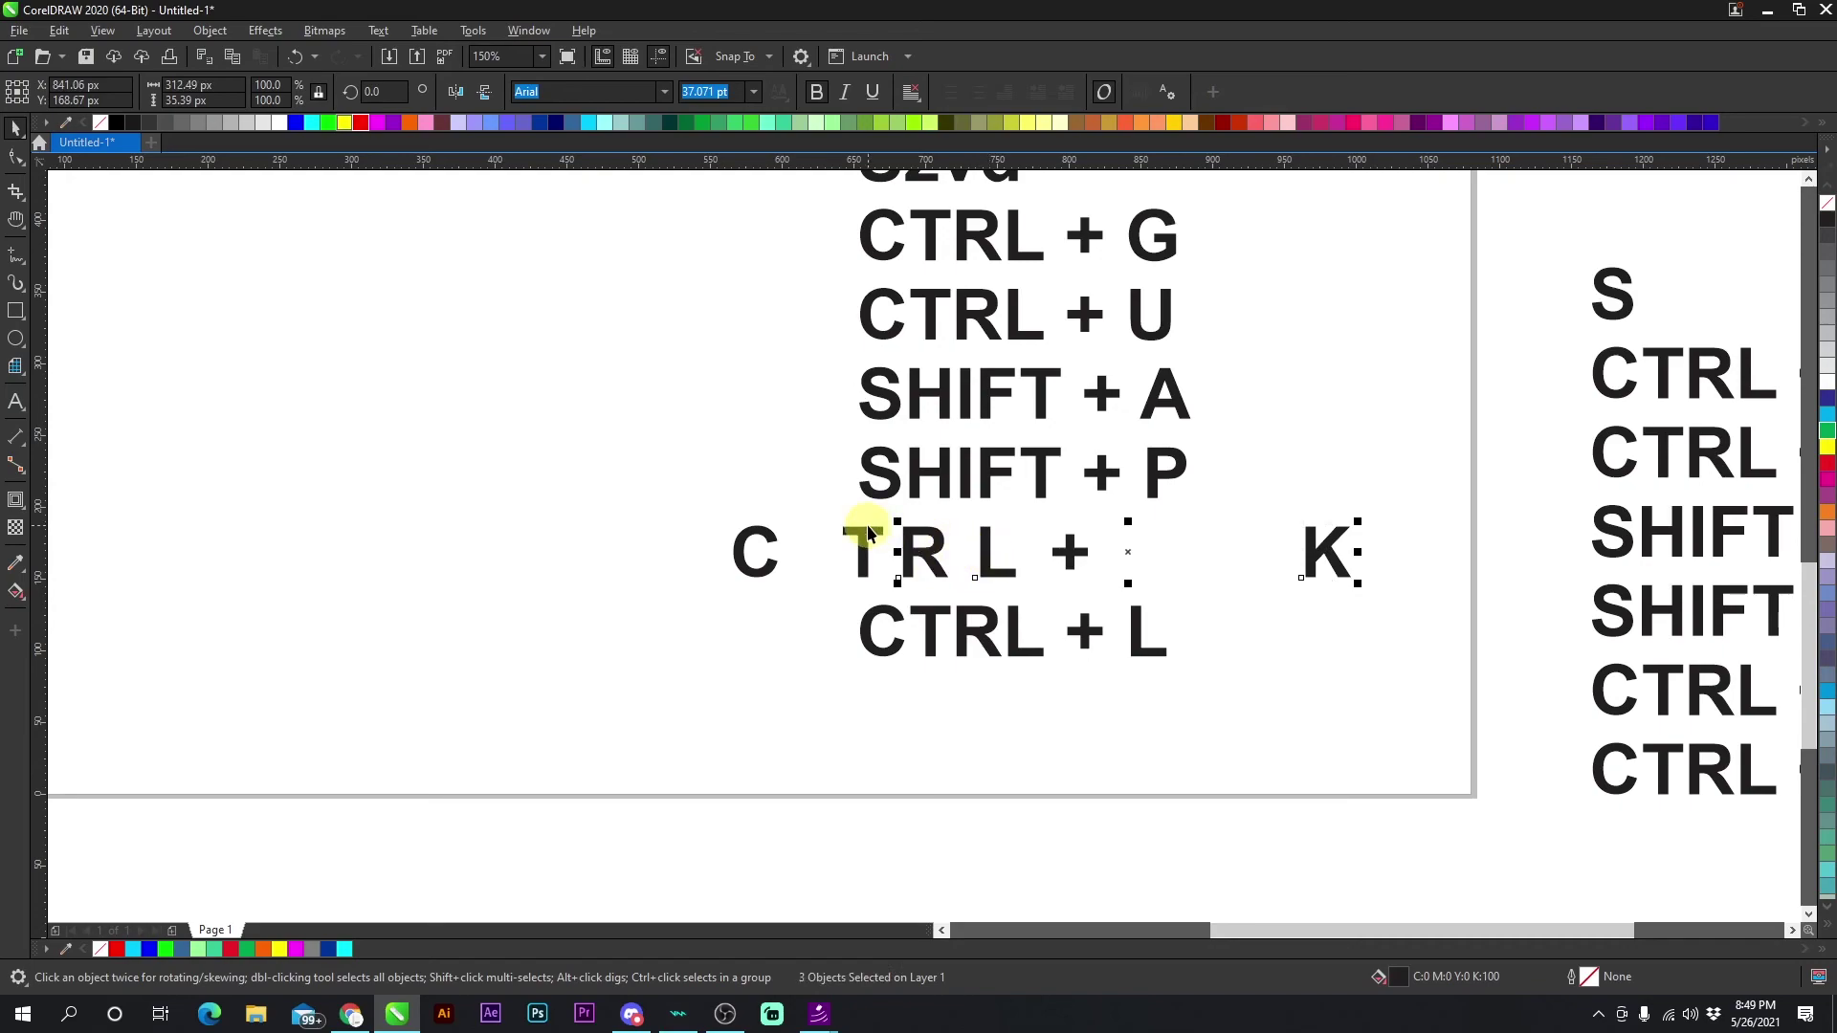
{"action": "left_click", "coordinate": [761, 543], "text": "shift"}
{"action": "key", "text": "ctrl+l"}
{"action": "left_click_drag", "start_coordinate": [1365, 545], "coordinate": [1225, 553]}
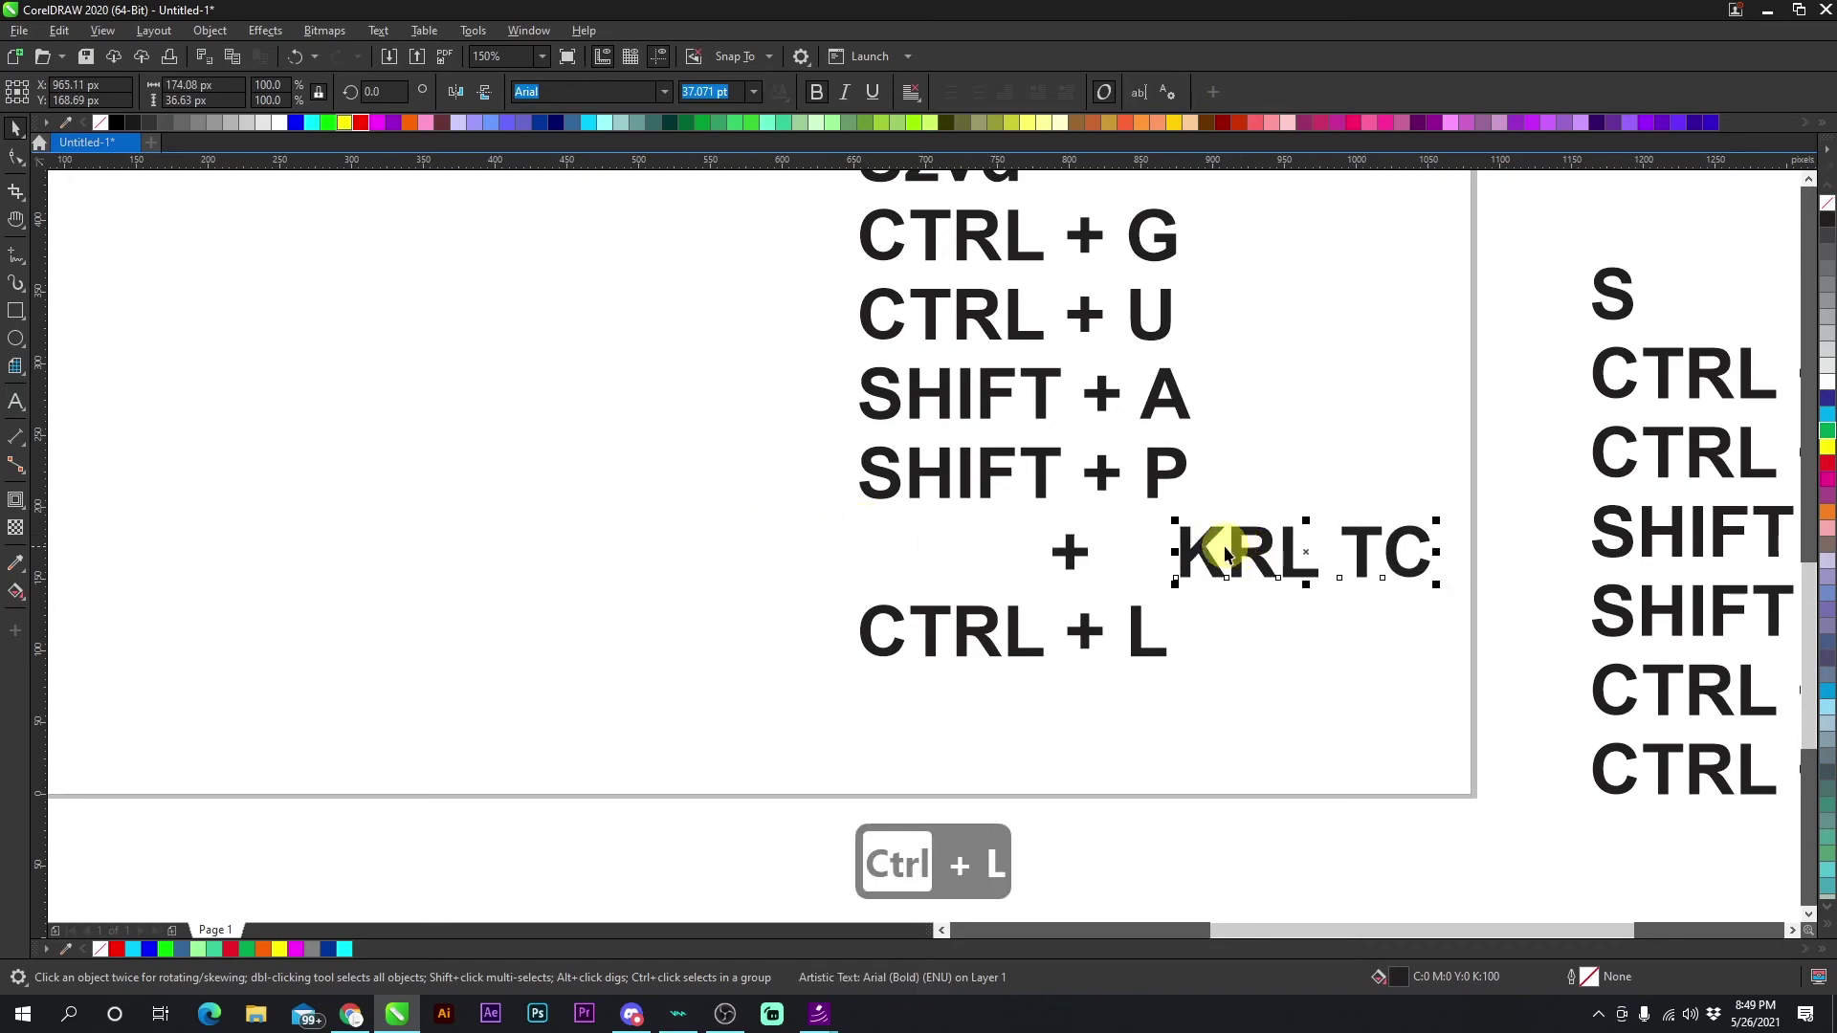
Undo the move and the out-of-order combining of the letters.
{"action": "left_click", "coordinate": [295, 58]}
{"action": "left_click", "coordinate": [295, 57]}
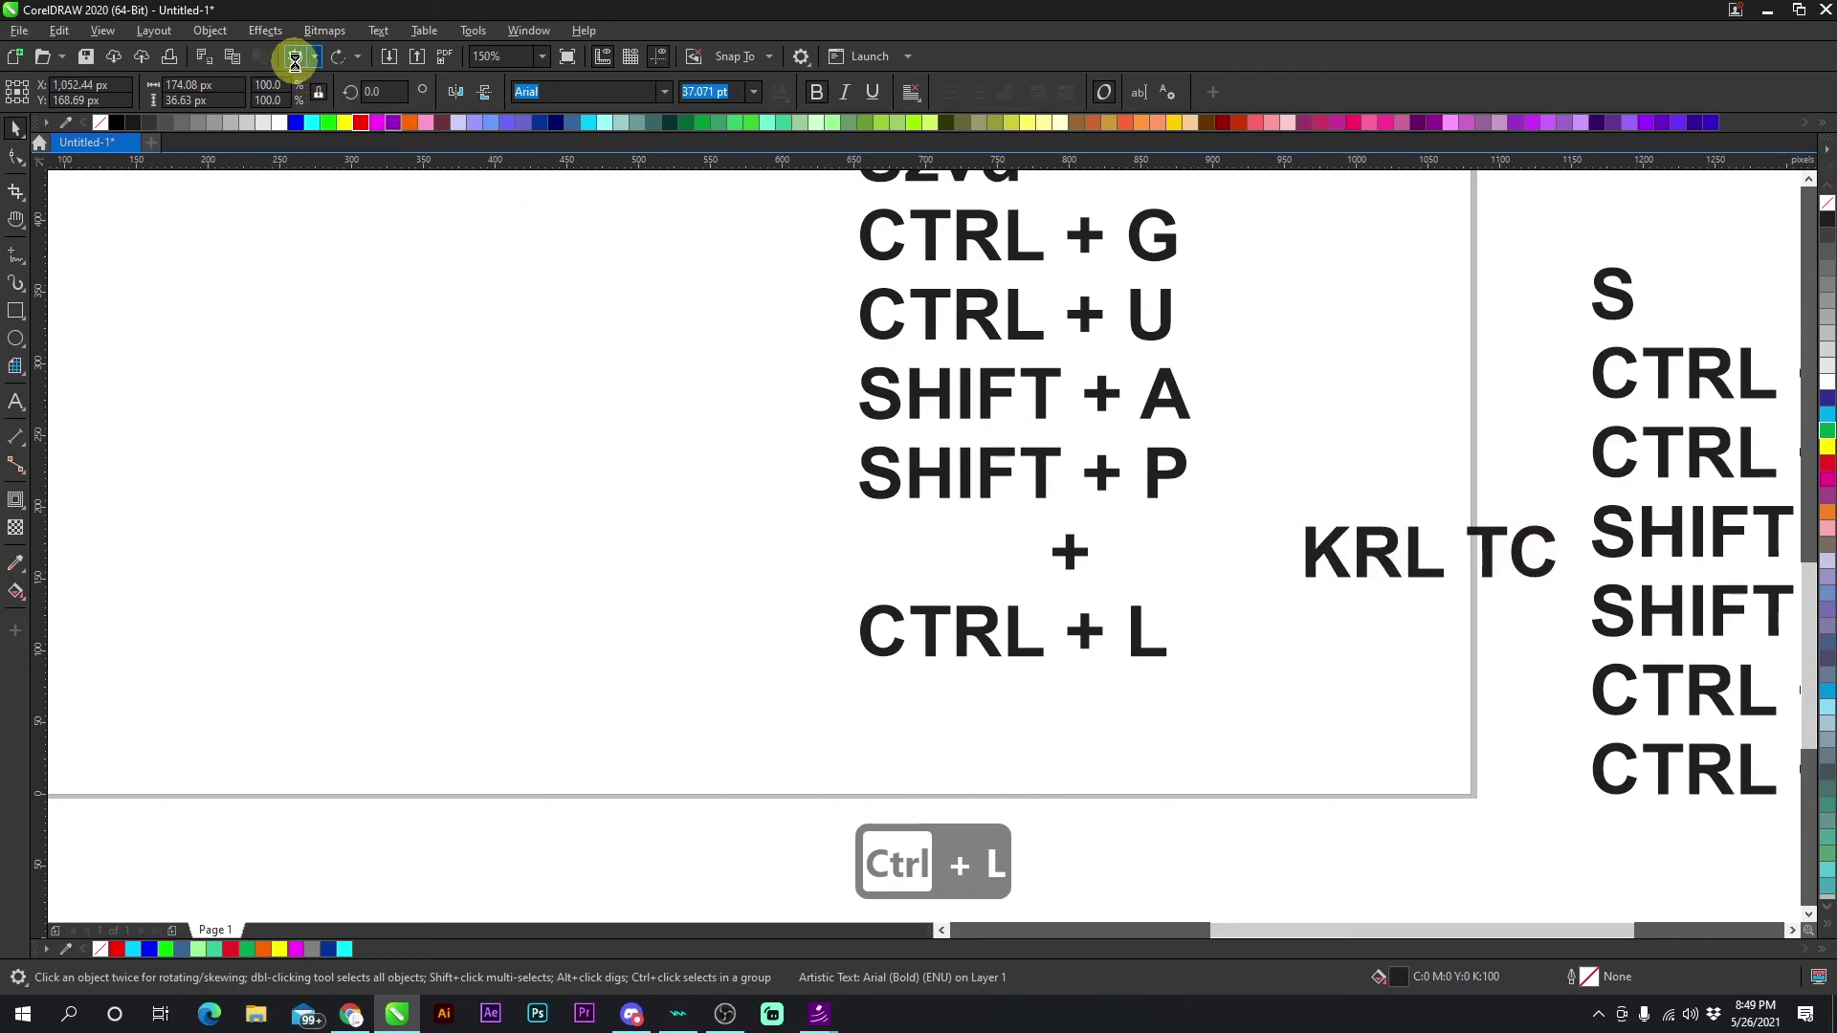
{"action": "left_click", "coordinate": [295, 57]}
Combine the separate characters C, T, R, L, + and K in reading order into one text line.
{"action": "left_click", "coordinate": [752, 545]}
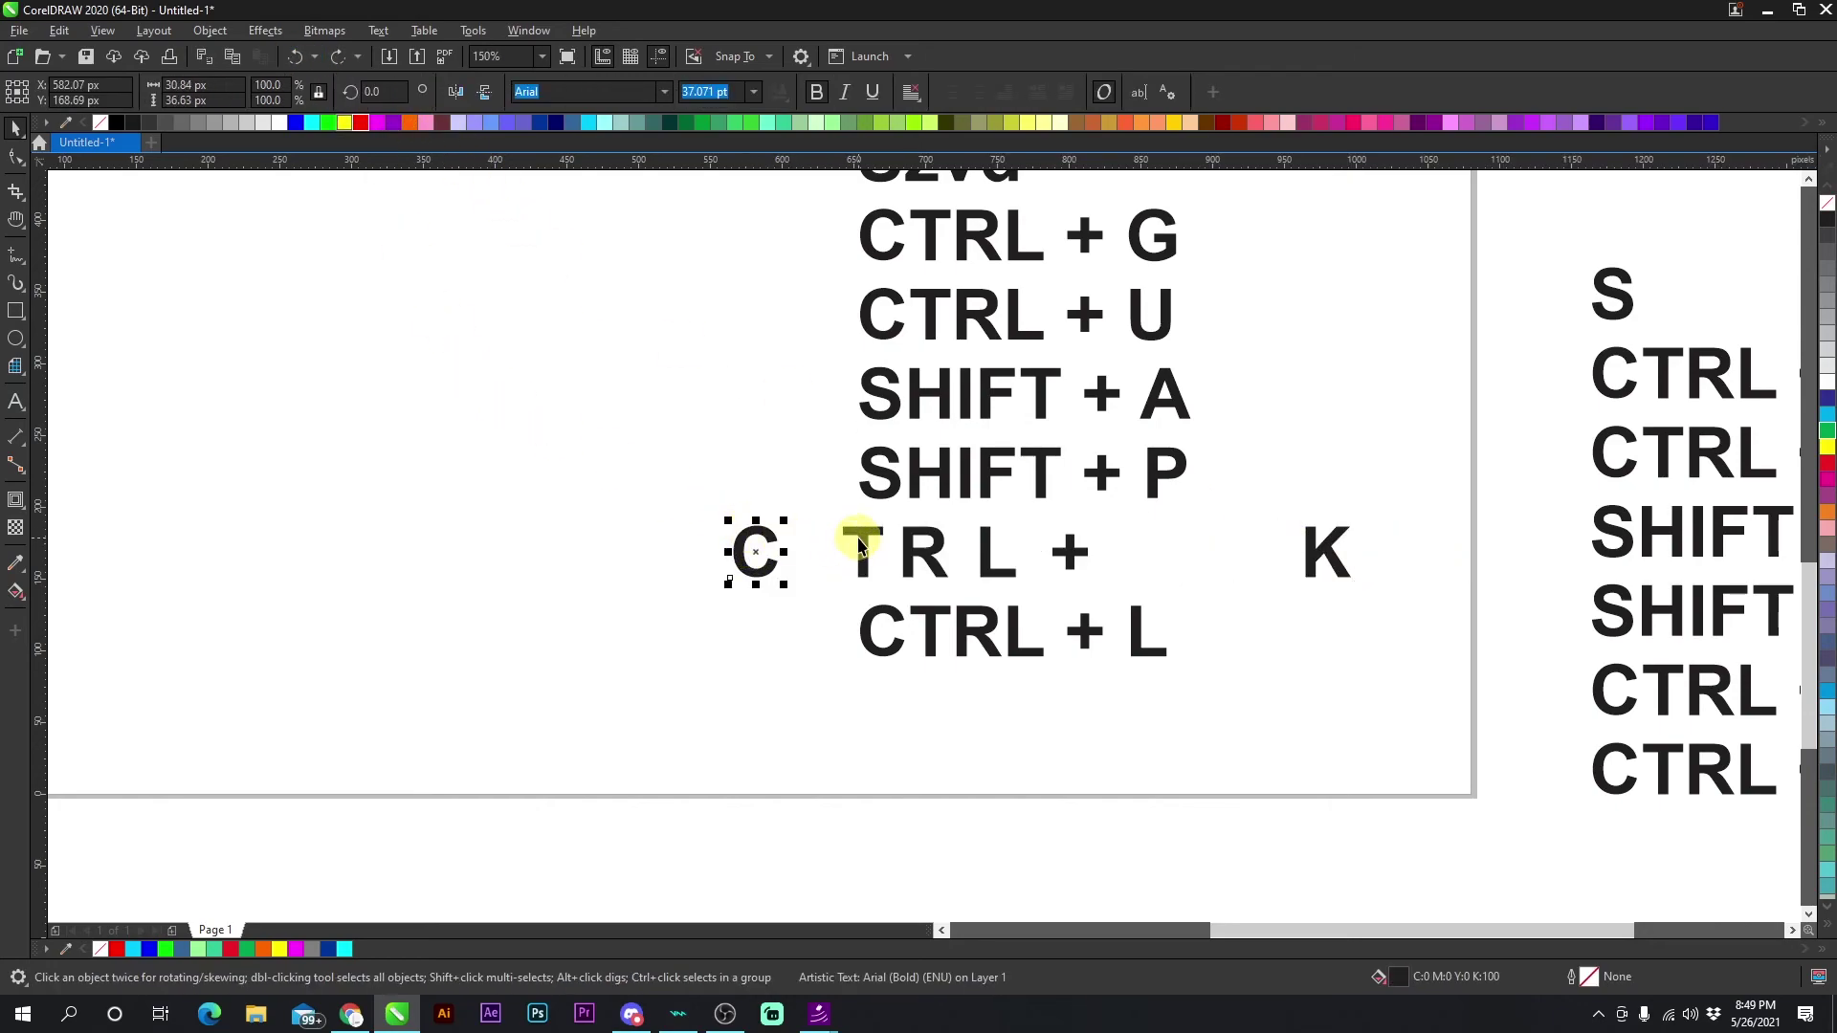
{"action": "left_click", "coordinate": [862, 545], "text": "shift"}
{"action": "left_click", "coordinate": [921, 545], "text": "shift"}
{"action": "left_click", "coordinate": [990, 545], "text": "shift"}
{"action": "left_click", "coordinate": [1068, 550], "text": "shift"}
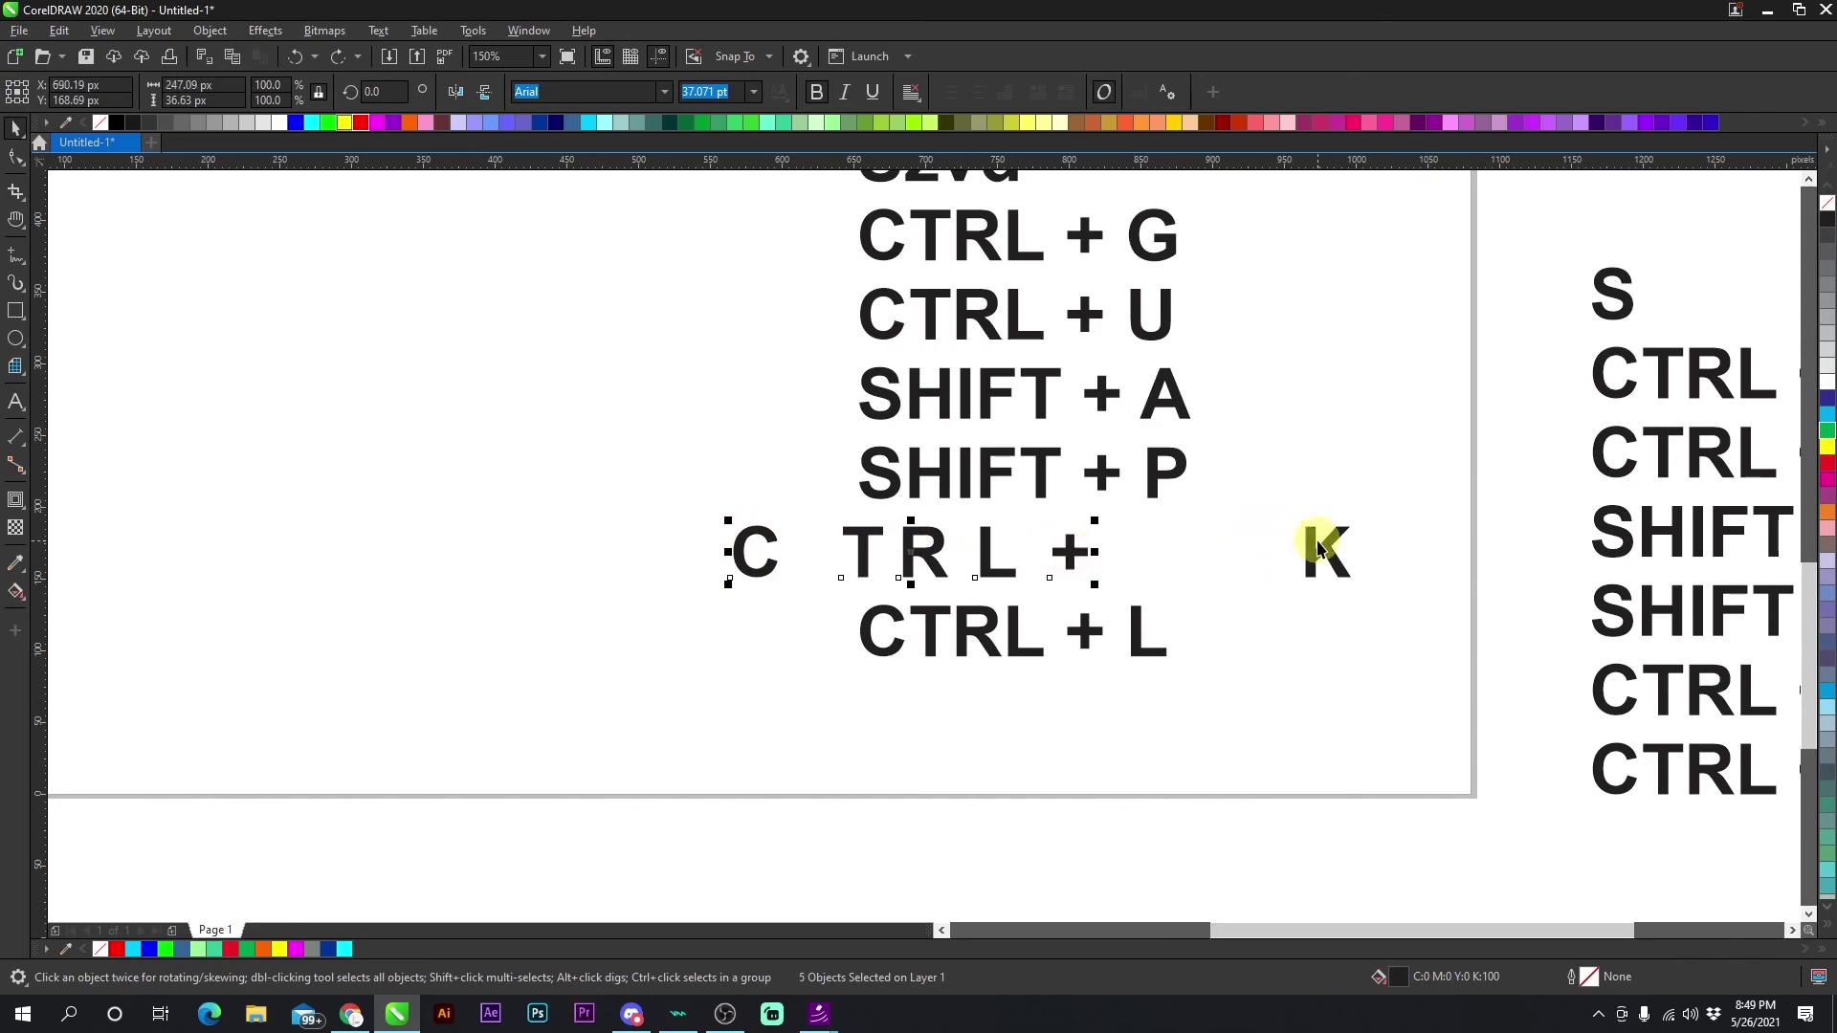
{"action": "left_click", "coordinate": [1318, 545], "text": "shift"}
{"action": "key", "text": "ctrl+l"}
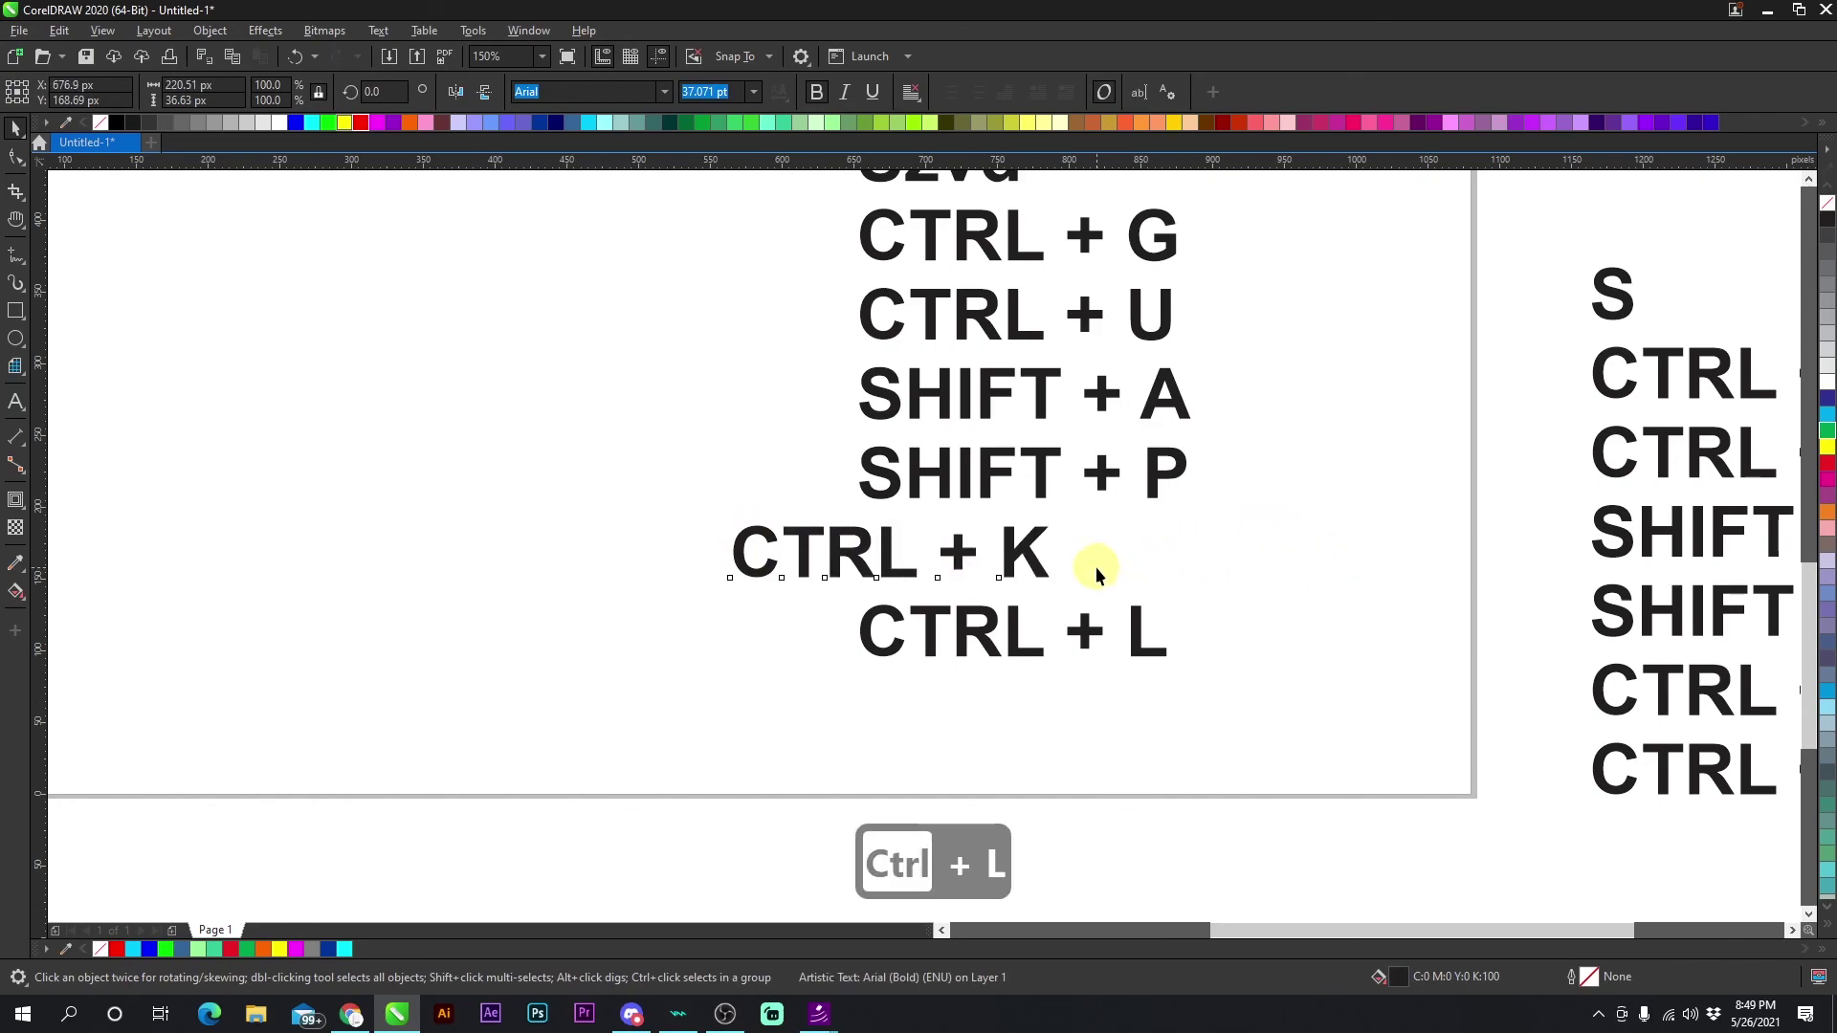
Move the combined CTRL + K line right, back under SHIFT + P, and left-align it with the CTRL + L line.
{"action": "left_click_drag", "start_coordinate": [961, 552], "coordinate": [1129, 552]}
{"action": "left_click", "coordinate": [1013, 627], "text": "shift"}
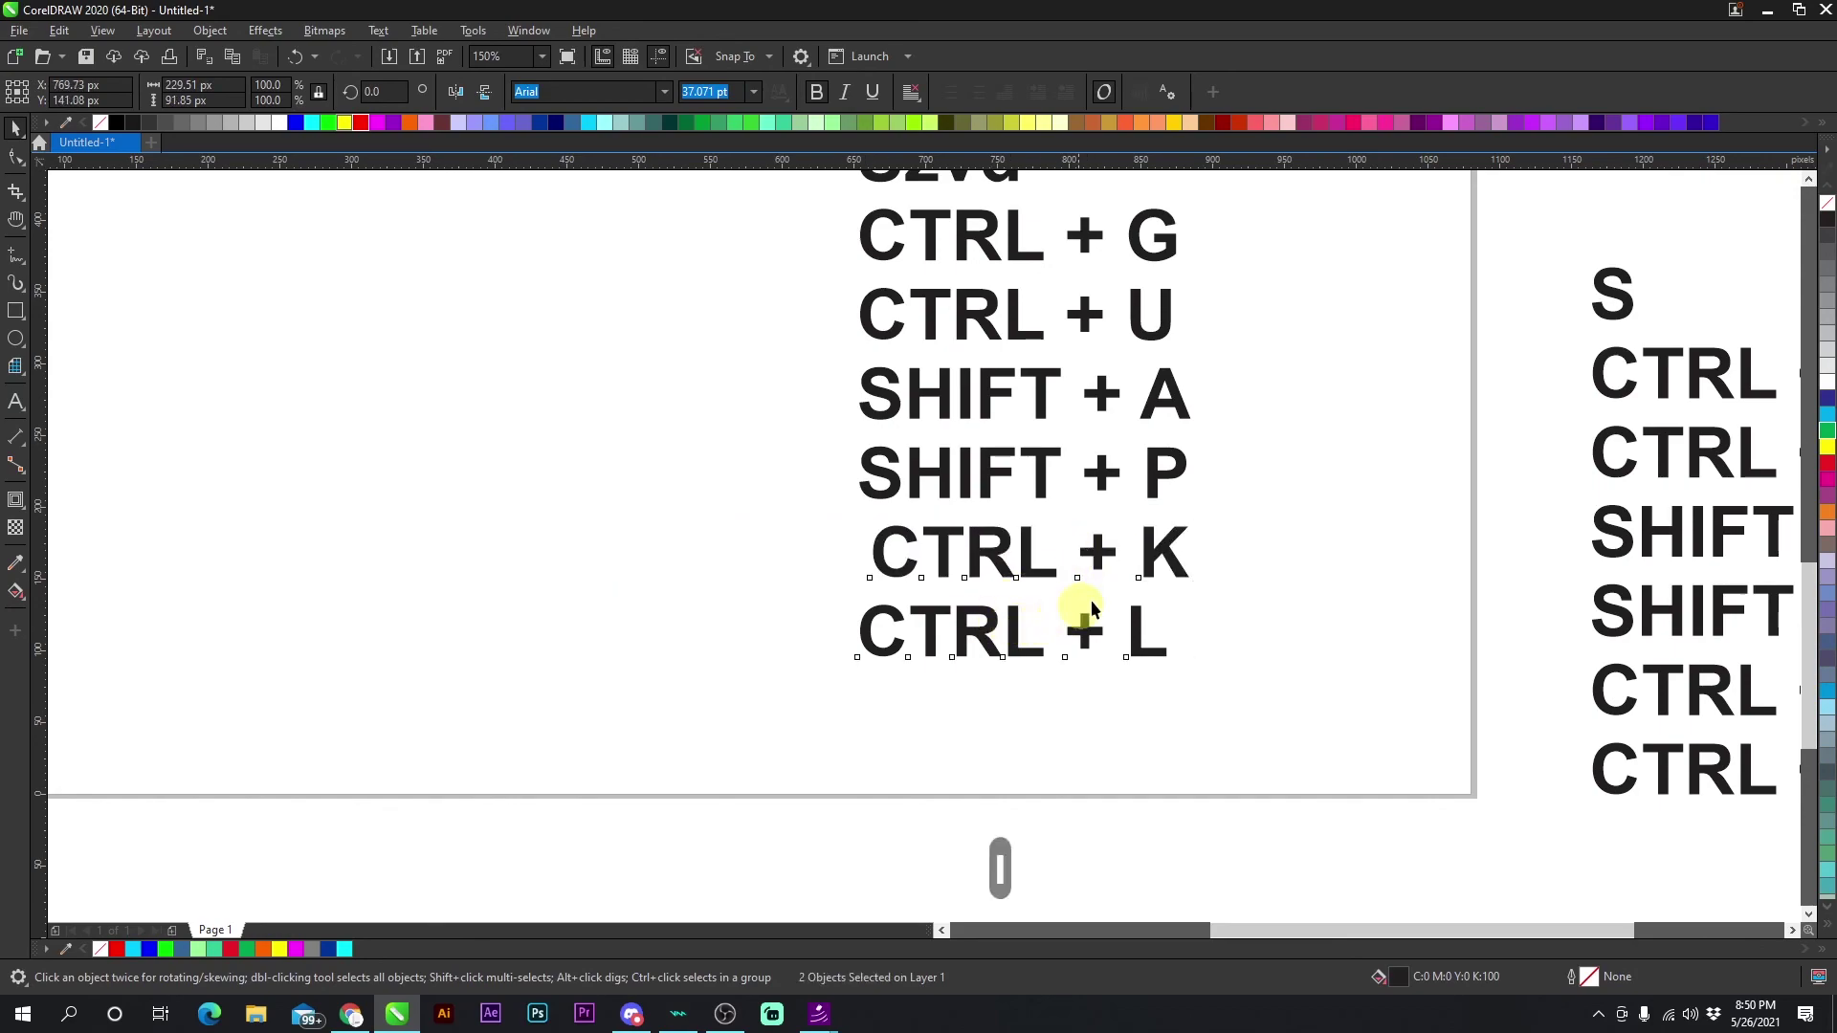
{"action": "key", "text": "l"}
{"action": "left_click", "coordinate": [1175, 582]}
Move Ezfdg slightly right and up, and select all the text lists on and beside the page.
{"action": "scroll", "coordinate": [915, 545], "scroll_direction": "down", "scroll_amount": 3}
{"action": "scroll", "coordinate": [924, 552], "scroll_direction": "up", "scroll_amount": 1}
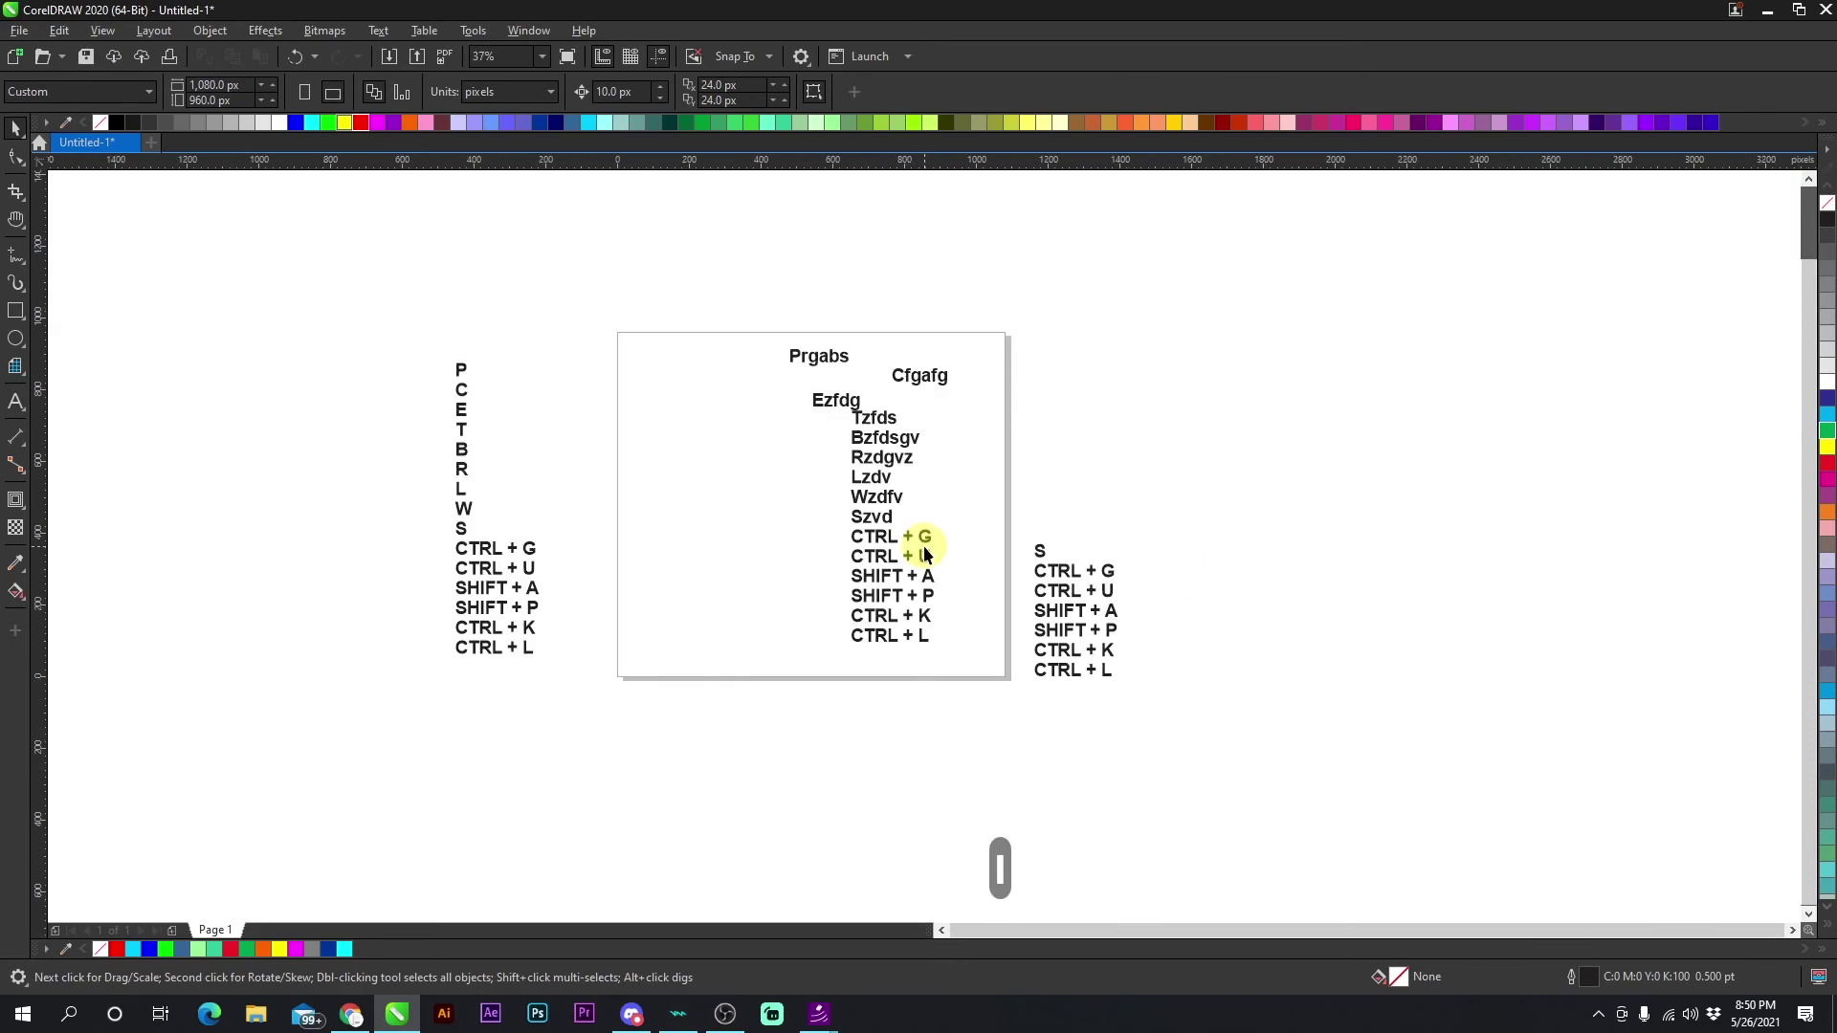
{"action": "left_click_drag", "start_coordinate": [842, 406], "coordinate": [864, 398]}
{"action": "left_click_drag", "start_coordinate": [1193, 398], "coordinate": [1013, 698]}
{"action": "left_click_drag", "start_coordinate": [1295, 689], "coordinate": [392, 290]}
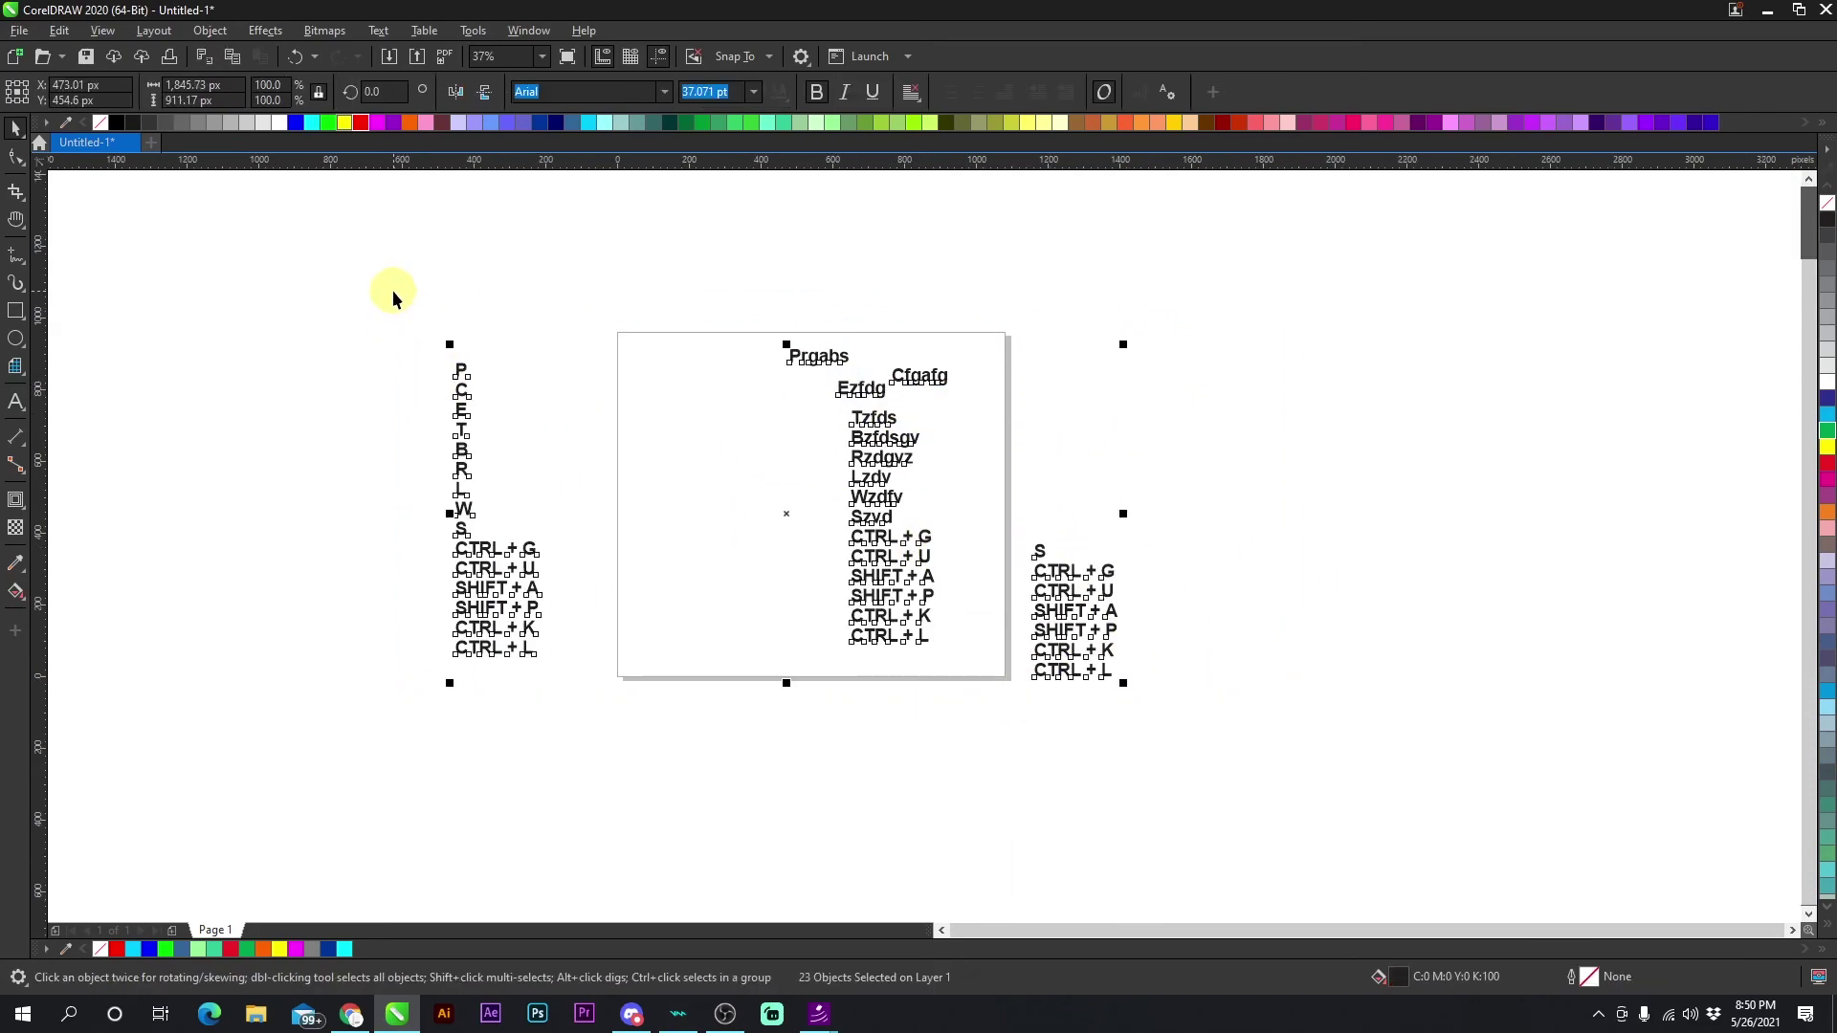